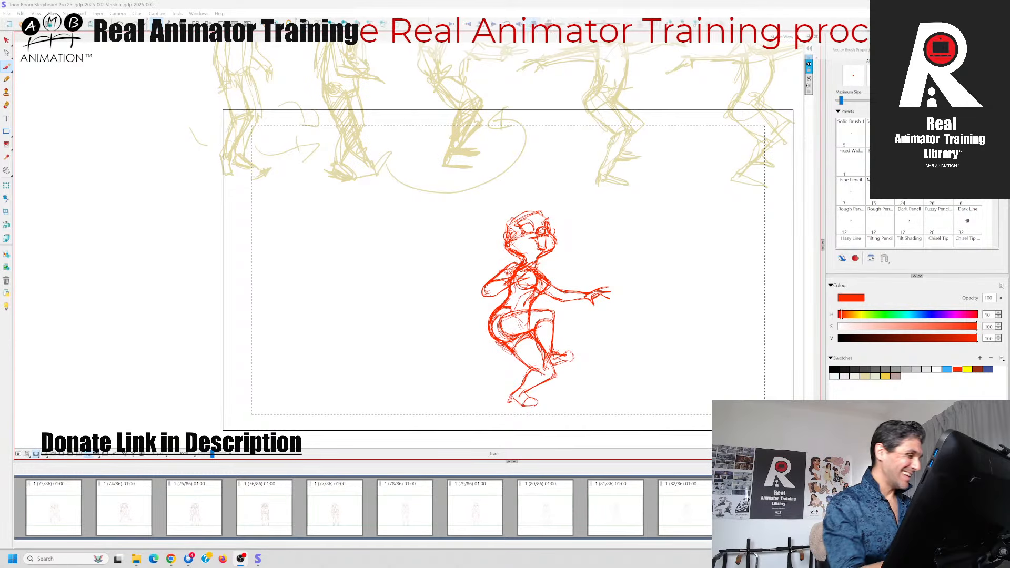
{"action": "left_click", "coordinate": [9, 67]}
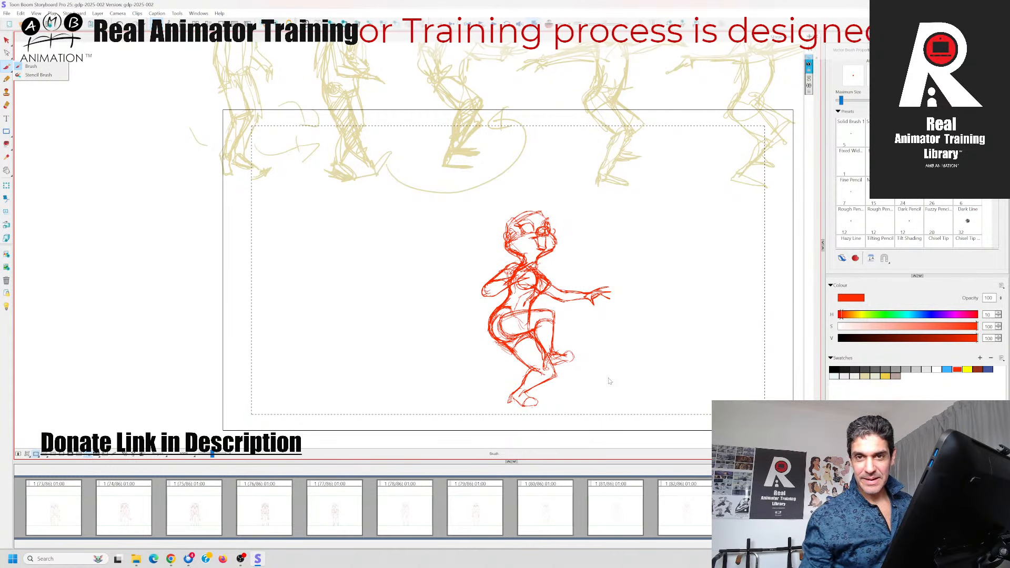
{"action": "key", "text": "alt+Tab"}
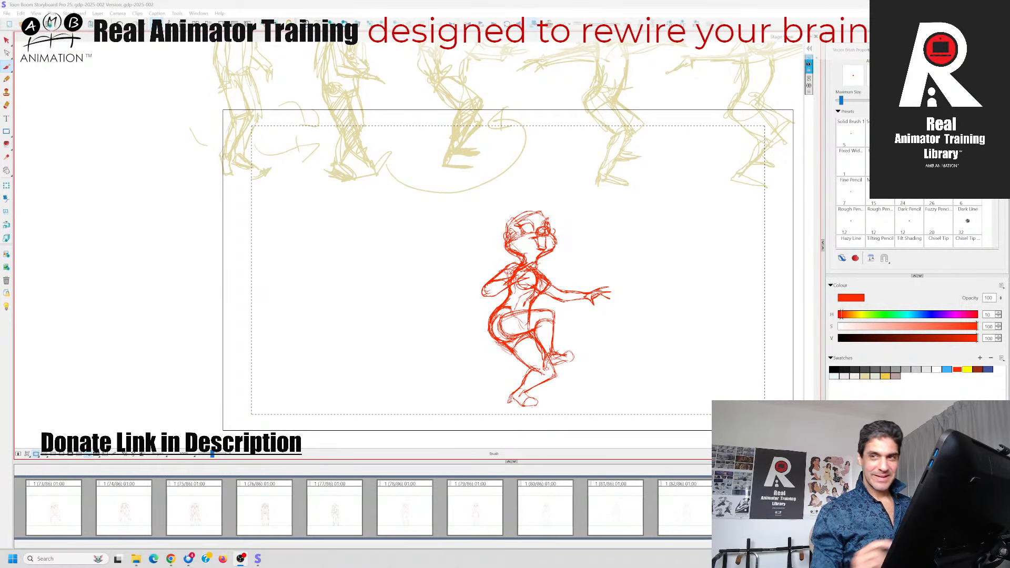
{"action": "key", "text": "alt+Tab"}
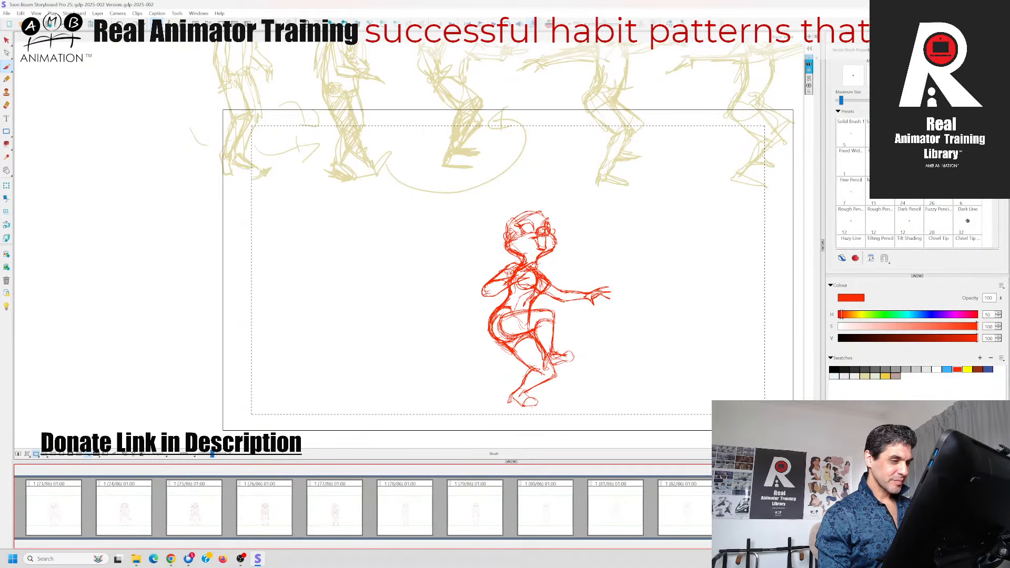
Compare the red rough pose with the clean drawing in the preceding panel at close zoom
{"action": "key", "text": "2"}
{"action": "key", "text": "2"}
{"action": "key", "text": "2"}
{"action": "key", "text": "2"}
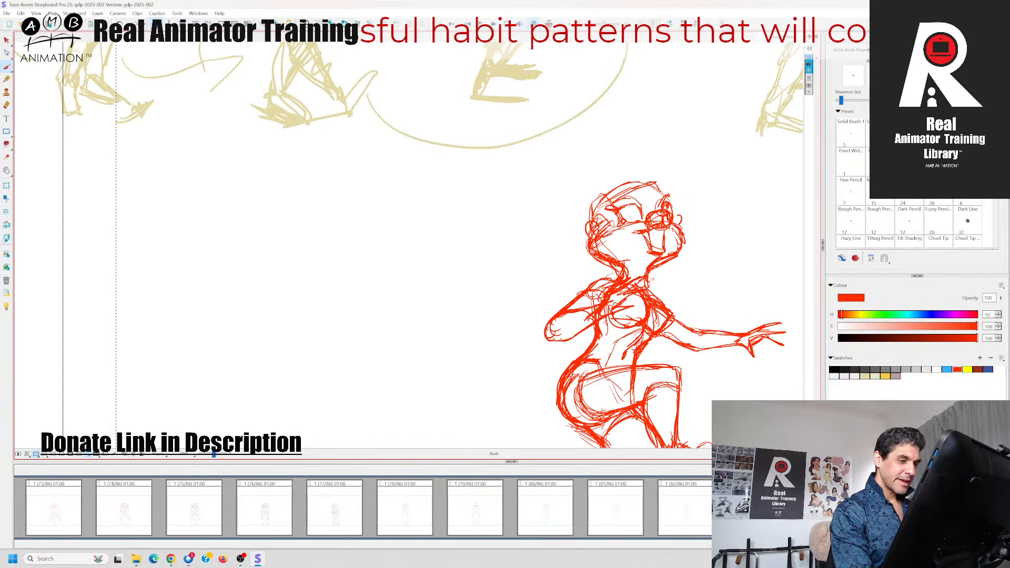
{"action": "mouse_move", "coordinate": [381, 351]}
{"action": "left_mouse_down"}
{"action": "mouse_move", "coordinate": [349, 286]}
{"action": "mouse_move", "coordinate": [270, 183]}
{"action": "left_mouse_up"}
{"action": "left_click_drag", "start_coordinate": [607, 313], "coordinate": [593, 374]}
{"action": "key", "text": "Left"}
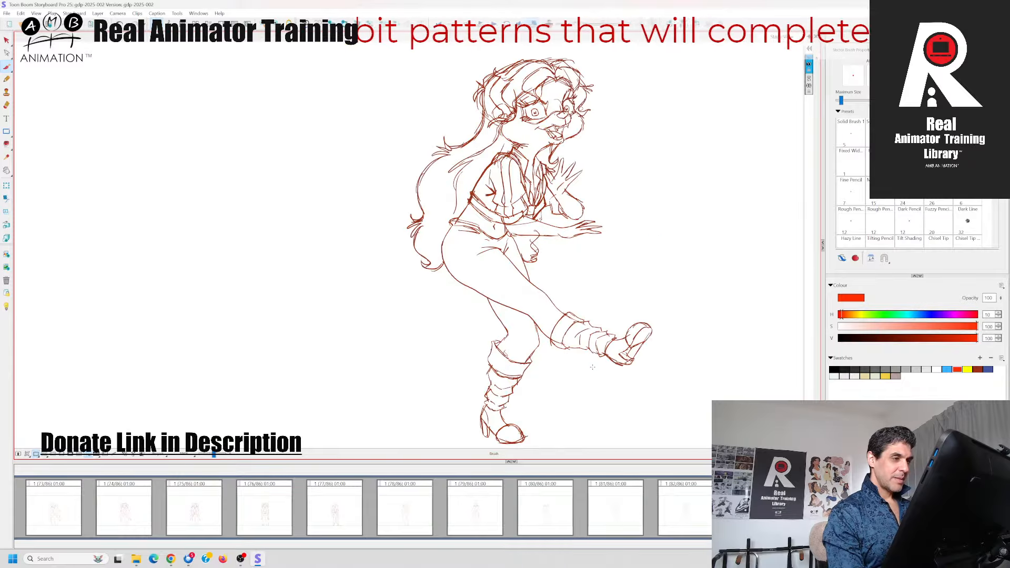
{"action": "key", "text": "Right"}
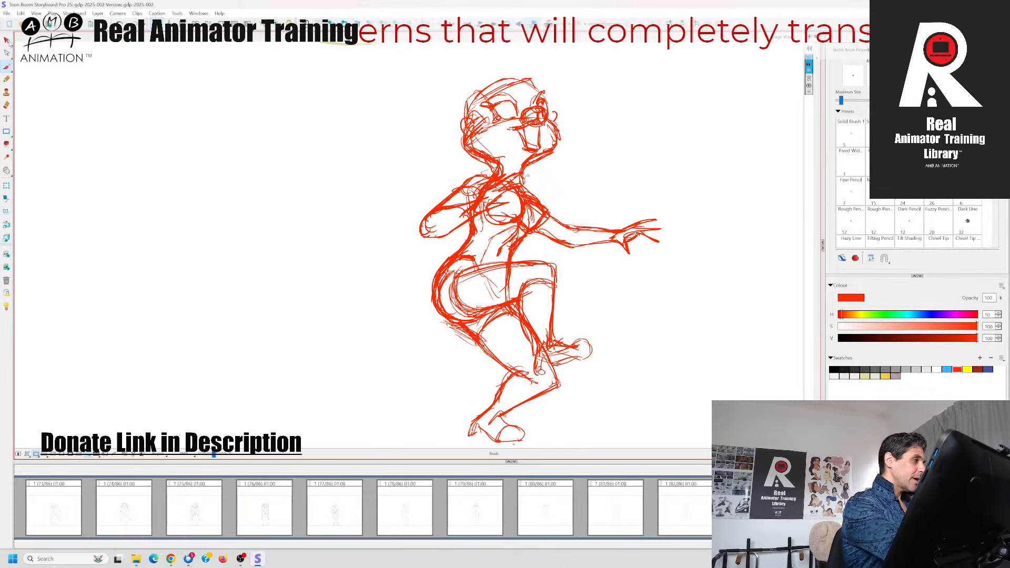
Select all strokes of the red rough pose and recolour them with the pale lavender swatch
{"action": "left_click", "coordinate": [7, 40]}
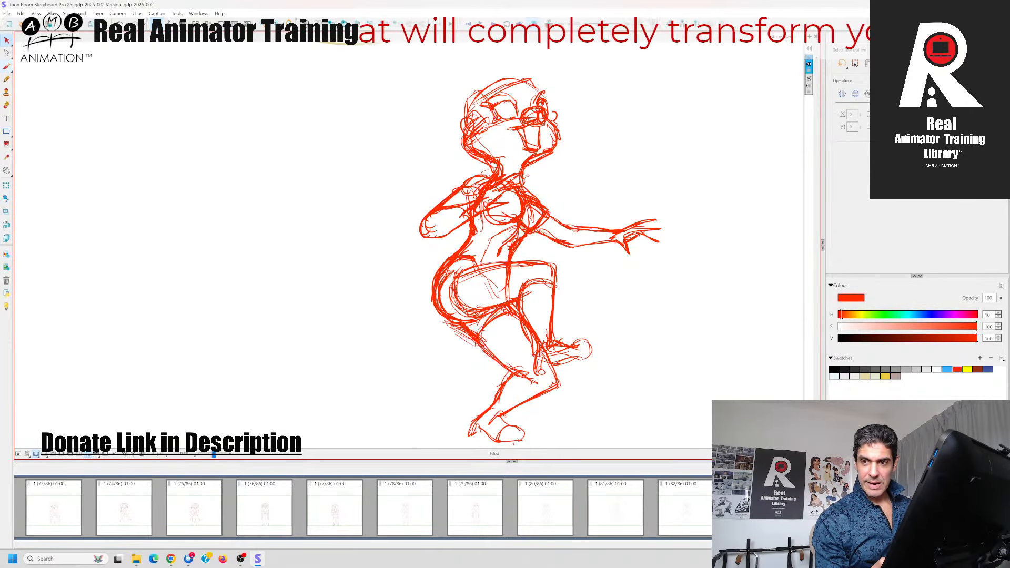
{"action": "key", "text": "Left"}
{"action": "key", "text": "Right"}
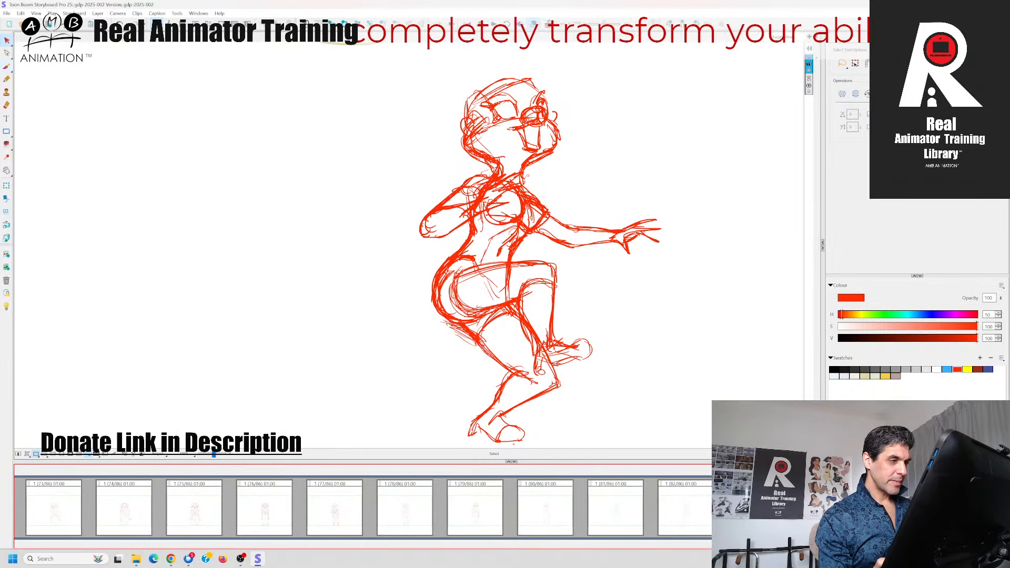
{"action": "key", "text": "Left"}
{"action": "key", "text": "Right"}
{"action": "key", "text": "Right"}
{"action": "key", "text": "Left"}
{"action": "key", "text": "Left"}
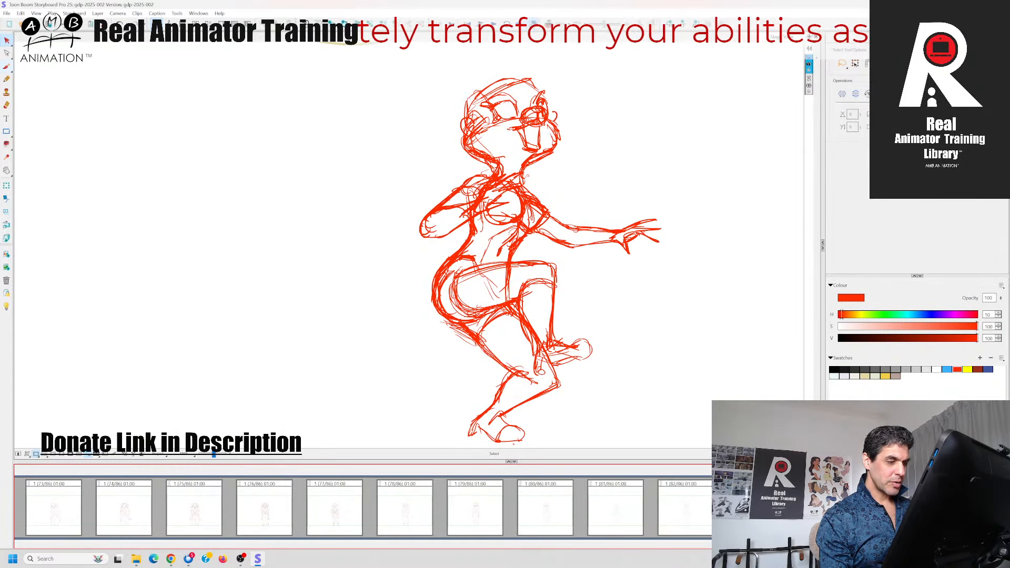
{"action": "key", "text": "Right"}
{"action": "key", "text": "ctrl+a"}
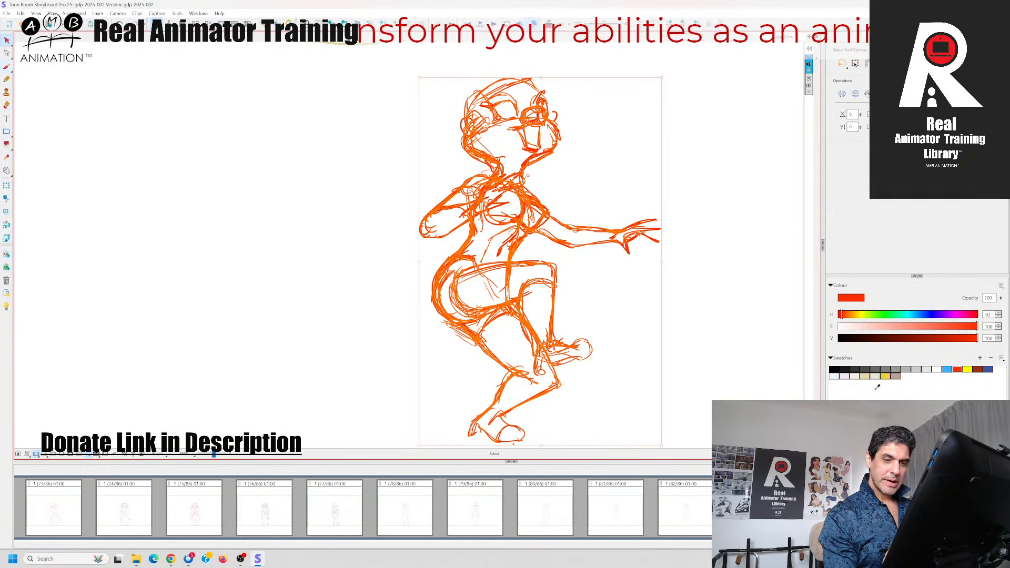
{"action": "left_click", "coordinate": [844, 376]}
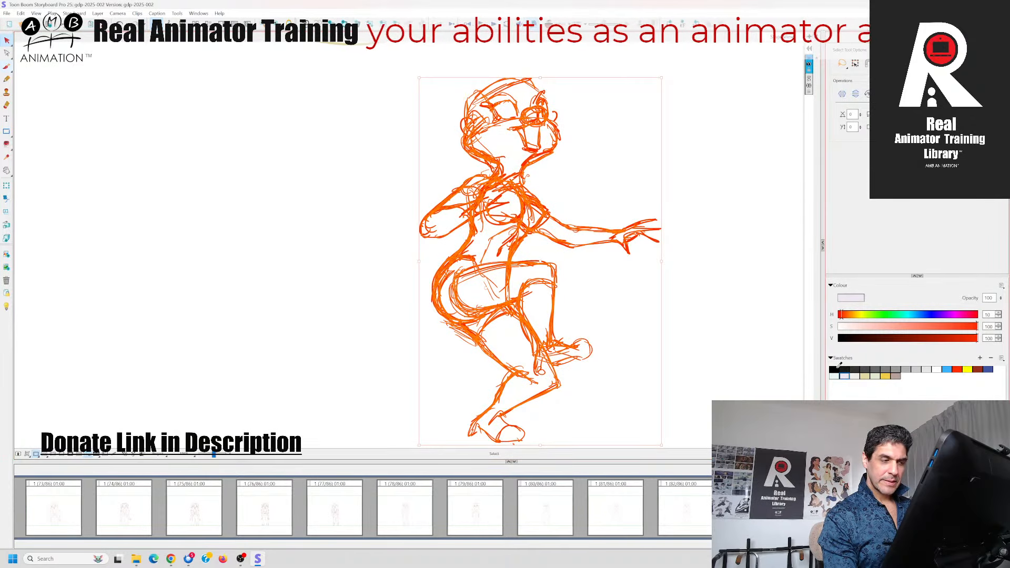
{"action": "scroll", "coordinate": [683, 293], "scroll_direction": "up", "scroll_amount": 3}
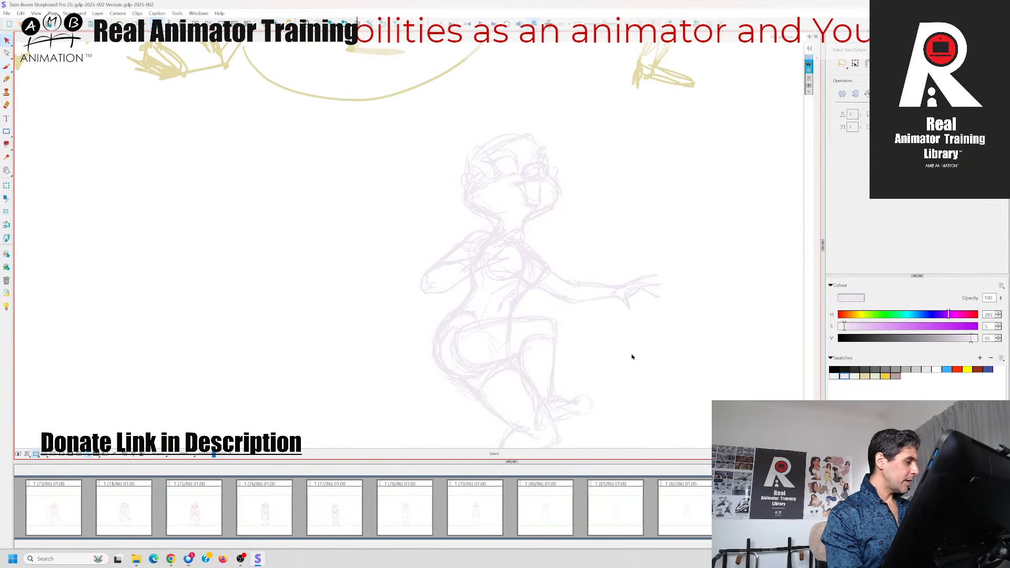
Activate the Brush with the red swatch, checking the faded pose against the neighbouring panels
{"action": "key", "text": "alt+b"}
{"action": "left_click", "coordinate": [957, 369]}
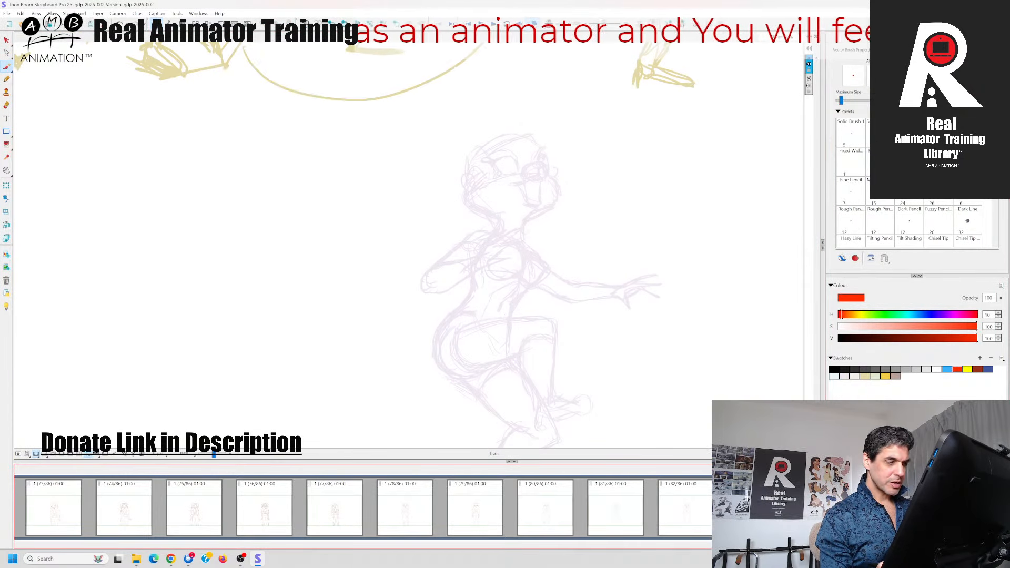
{"action": "key", "text": "Left"}
{"action": "key", "text": "Right"}
{"action": "key", "text": "Right"}
{"action": "key", "text": "Left"}
{"action": "key", "text": "Left"}
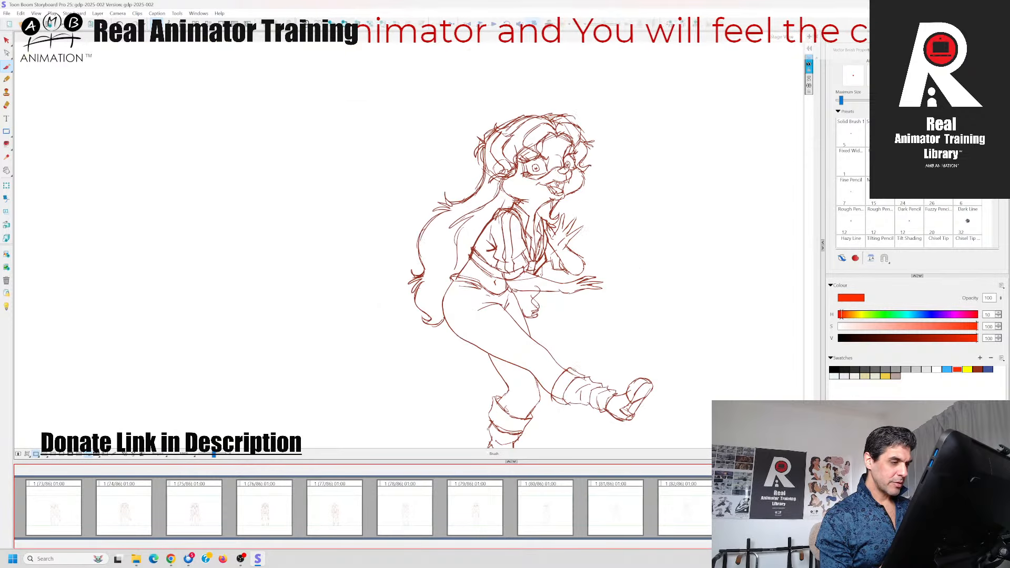
{"action": "key", "text": "Right"}
{"action": "left_click", "coordinate": [6, 67]}
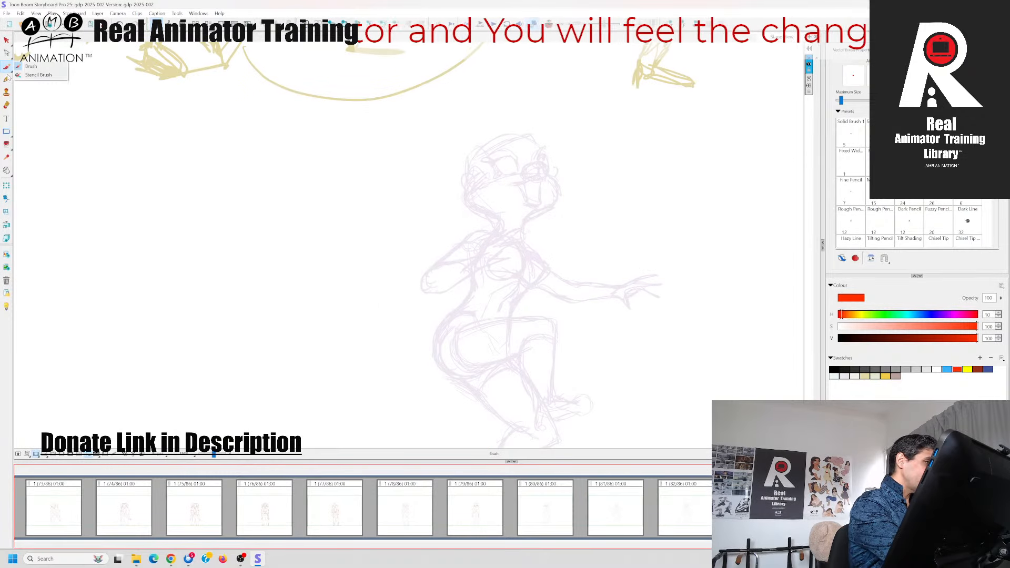
{"action": "left_click", "coordinate": [367, 404]}
Examine the movement between the faded rough pose and the drawings in the adjacent panels
{"action": "key", "text": "Left"}
{"action": "key", "text": "Right"}
{"action": "key", "text": "Left"}
{"action": "key", "text": "Right"}
{"action": "key", "text": "space"}
{"action": "left_click_drag", "start_coordinate": [579, 330], "coordinate": [583, 297]}
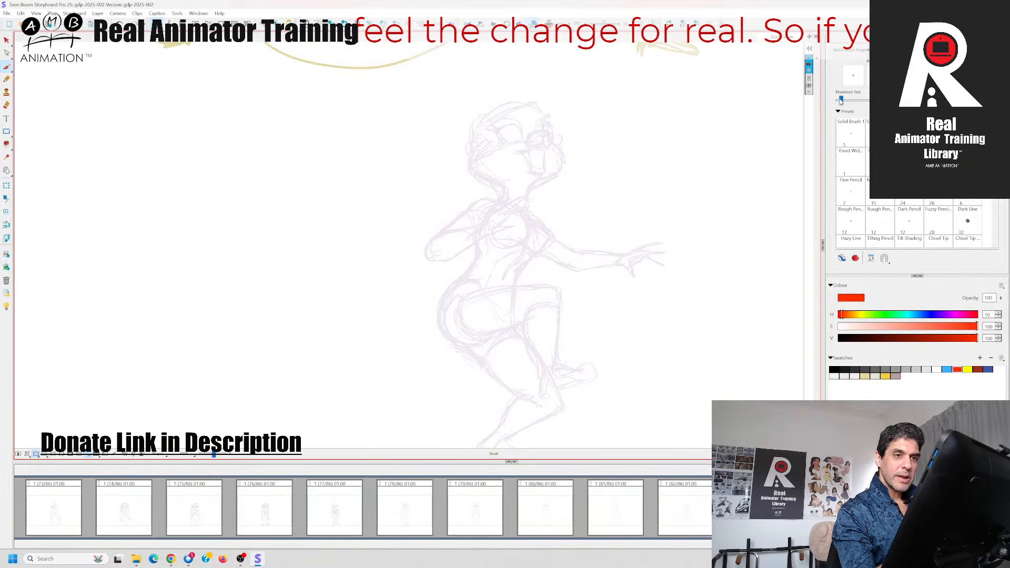
{"action": "key", "text": "space"}
{"action": "left_click_drag", "start_coordinate": [634, 156], "coordinate": [636, 183]}
{"action": "key", "text": "Left"}
{"action": "key", "text": "Right"}
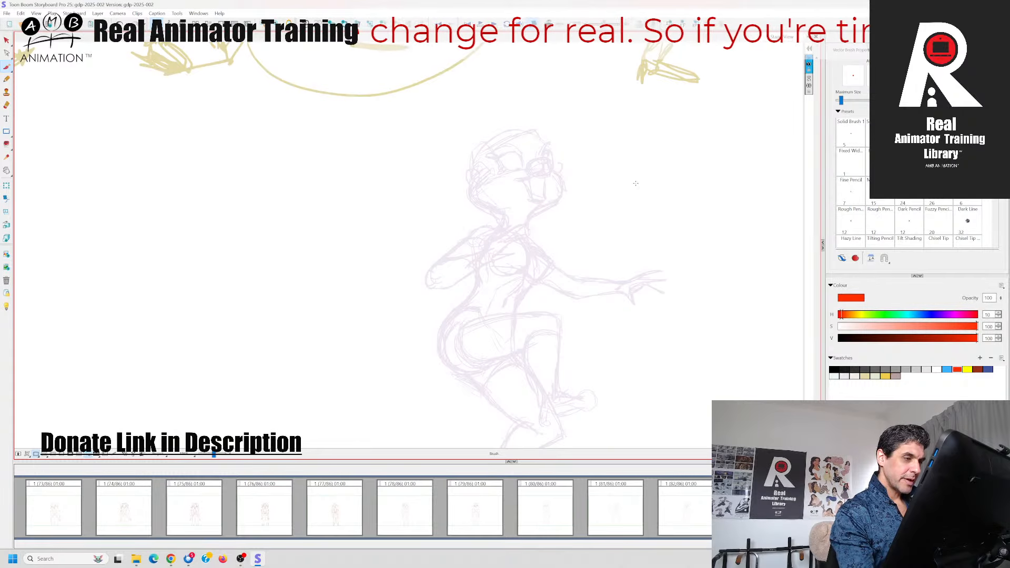
{"action": "key", "text": "Right"}
{"action": "key", "text": "Left"}
Draw the near eye's outline, iris and lashes in red over the pale rough head
{"action": "key", "text": "space"}
{"action": "left_click_drag", "start_coordinate": [352, 329], "coordinate": [320, 382]}
{"action": "key", "text": "Left"}
{"action": "key", "text": "Right"}
{"action": "left_click_drag", "start_coordinate": [482, 210], "coordinate": [492, 218]}
{"action": "key", "text": "Left"}
{"action": "key", "text": "Right"}
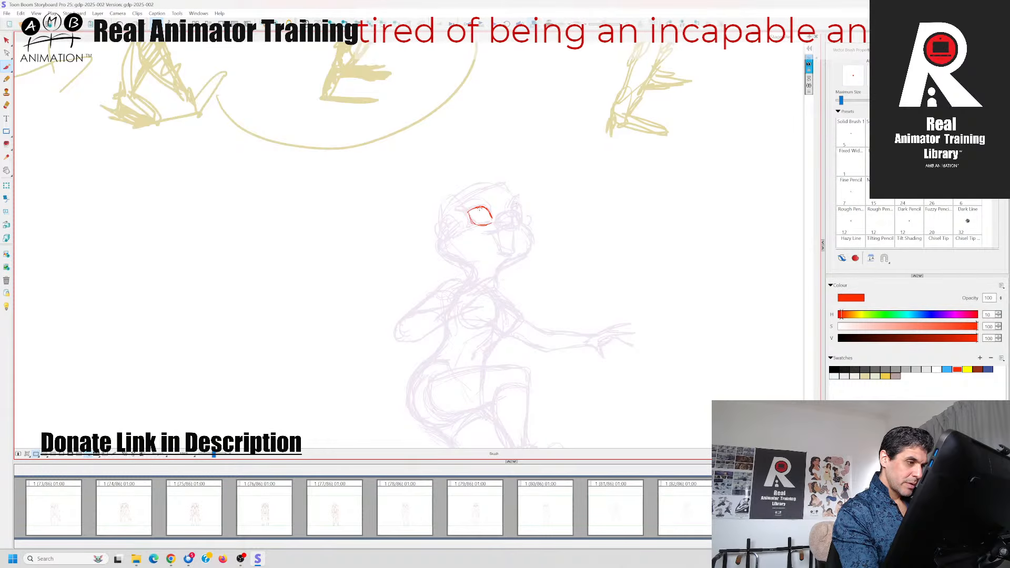
{"action": "left_click_drag", "start_coordinate": [480, 209], "coordinate": [480, 210]}
{"action": "key", "text": "Left"}
{"action": "key", "text": "Right"}
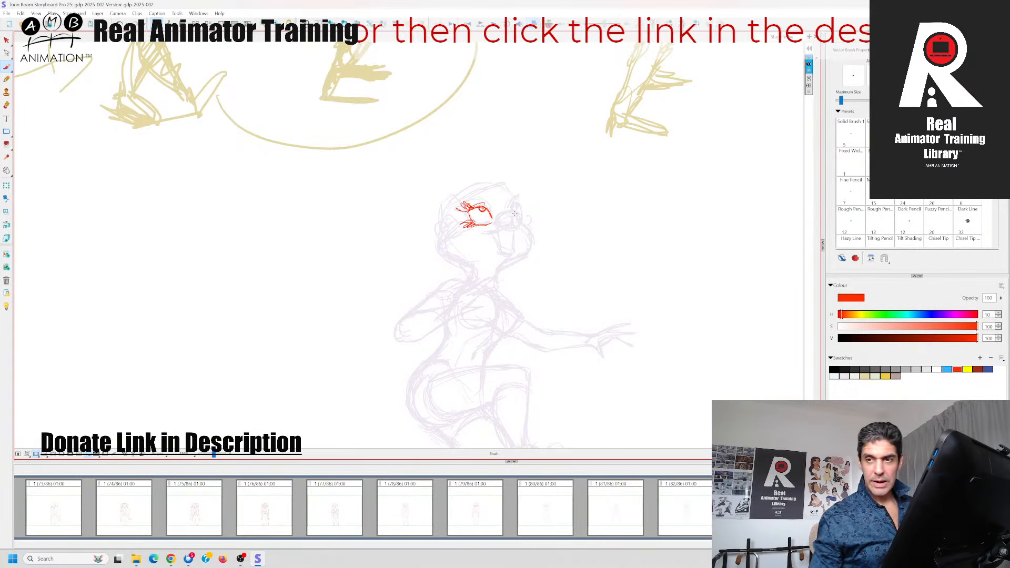
Add the upper eyelid contour and firm up the edges of the near eye
{"action": "key", "text": "d"}
{"action": "key", "text": "f"}
{"action": "mouse_move", "coordinate": [467, 207]}
{"action": "left_mouse_down"}
{"action": "mouse_move", "coordinate": [493, 209]}
{"action": "mouse_move", "coordinate": [463, 201]}
{"action": "mouse_move", "coordinate": [468, 228]}
{"action": "mouse_move", "coordinate": [494, 222]}
{"action": "left_mouse_up"}
{"action": "key", "text": "d"}
{"action": "key", "text": "f"}
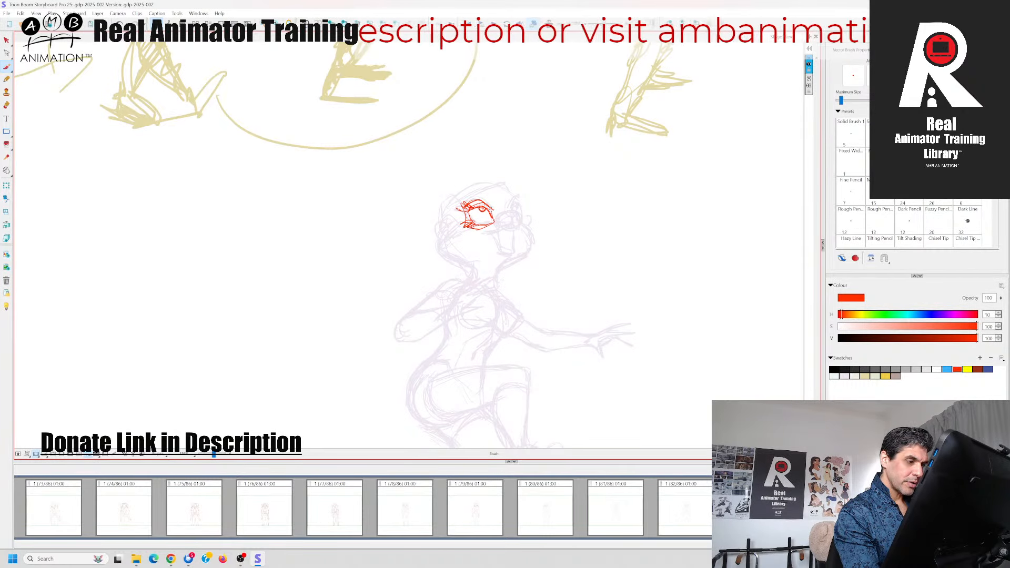
{"action": "key", "text": "d"}
{"action": "key", "text": "f"}
Draw the inner eye corner, nose and upper muzzle line, checking them against the preceding panel
{"action": "left_click_drag", "start_coordinate": [493, 221], "coordinate": [503, 213]}
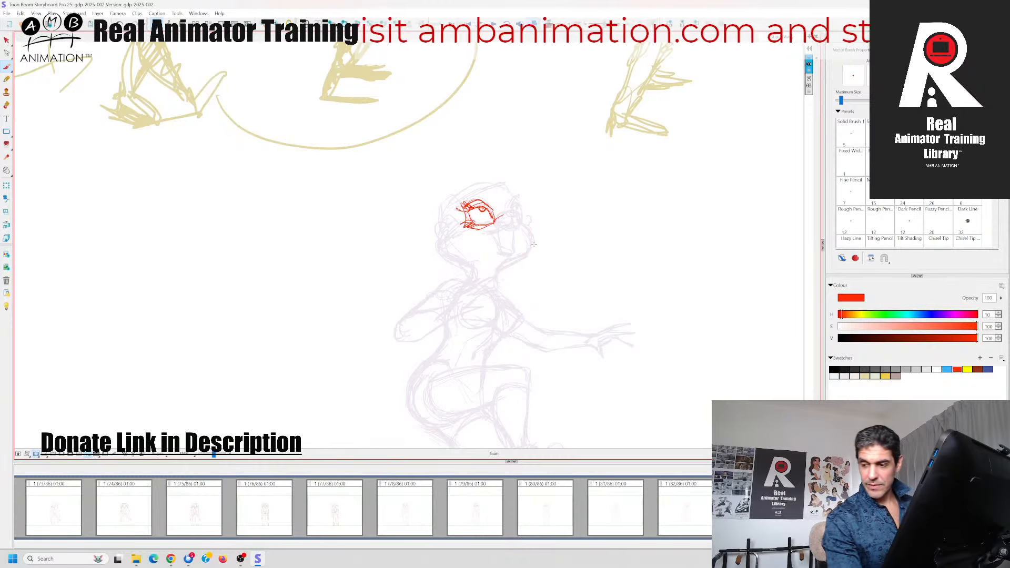
{"action": "key", "text": "d"}
{"action": "key", "text": "f"}
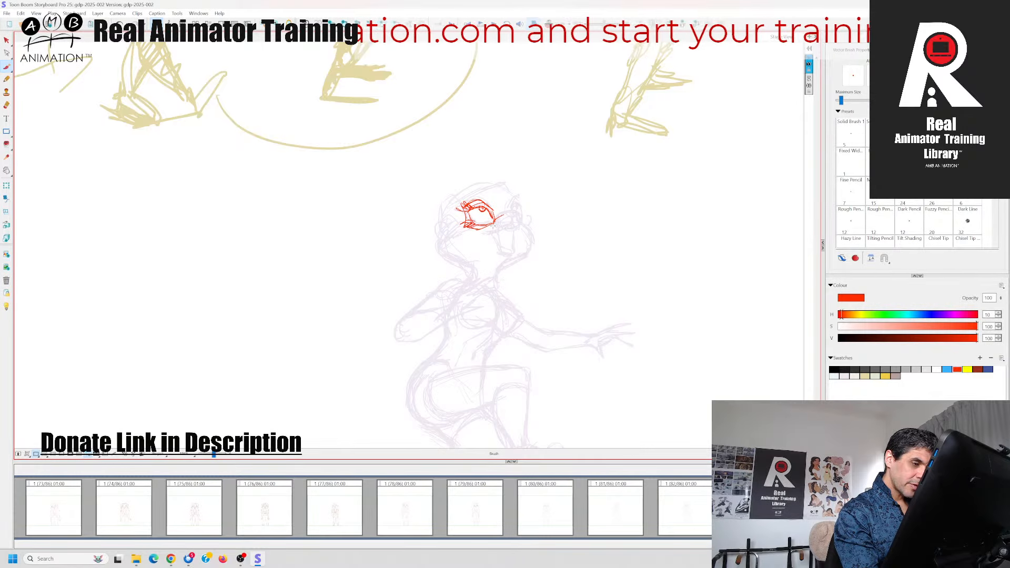
{"action": "key", "text": "d"}
{"action": "mouse_move", "coordinate": [500, 216]}
{"action": "left_mouse_down"}
{"action": "mouse_move", "coordinate": [517, 213]}
{"action": "mouse_move", "coordinate": [506, 228]}
{"action": "mouse_move", "coordinate": [518, 227]}
{"action": "mouse_move", "coordinate": [487, 231]}
{"action": "mouse_move", "coordinate": [520, 230]}
{"action": "mouse_move", "coordinate": [500, 237]}
{"action": "mouse_move", "coordinate": [500, 251]}
{"action": "mouse_move", "coordinate": [517, 241]}
{"action": "left_mouse_up"}
{"action": "key", "text": "f"}
{"action": "key", "text": "Left"}
{"action": "key", "text": "Right"}
{"action": "key", "text": "Left"}
{"action": "key", "text": "Right"}
{"action": "key", "text": "Left"}
{"action": "key", "text": "Right"}
Draw the open mouth with its lips and the chin below the muzzle
{"action": "mouse_move", "coordinate": [519, 242]}
{"action": "left_mouse_down"}
{"action": "mouse_move", "coordinate": [508, 248]}
{"action": "mouse_move", "coordinate": [517, 242]}
{"action": "left_mouse_up"}
{"action": "mouse_move", "coordinate": [503, 232]}
{"action": "left_mouse_down"}
{"action": "mouse_move", "coordinate": [510, 262]}
{"action": "mouse_move", "coordinate": [494, 256]}
{"action": "left_mouse_up"}
{"action": "key", "text": "Left"}
{"action": "key", "text": "Right"}
{"action": "key", "text": "Left"}
{"action": "key", "text": "Right"}
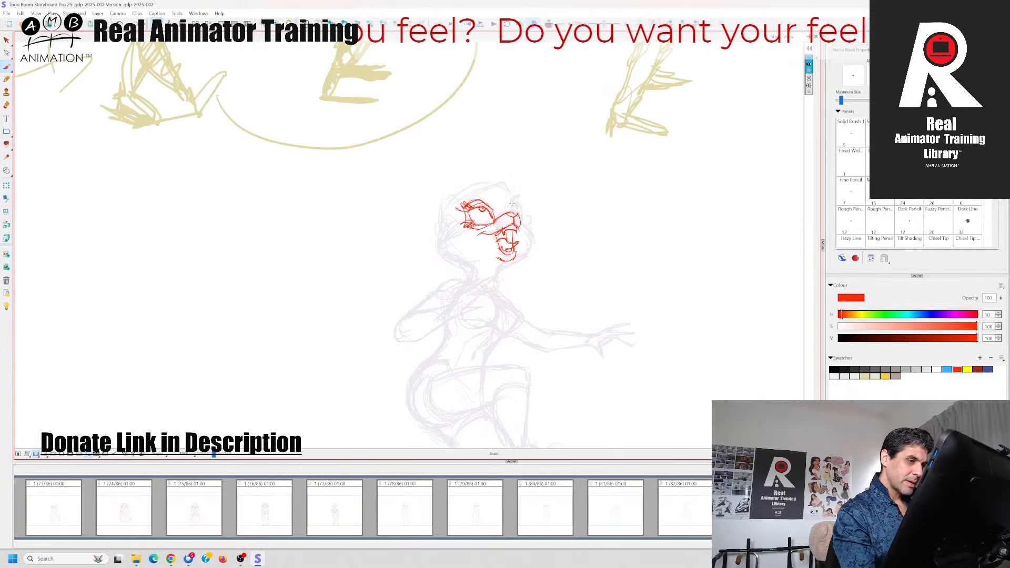
Draw the far eye beside the nose bridge, checking its placement against the preceding panel
{"action": "mouse_move", "coordinate": [504, 213]}
{"action": "left_mouse_down"}
{"action": "mouse_move", "coordinate": [516, 198]}
{"action": "mouse_move", "coordinate": [493, 213]}
{"action": "mouse_move", "coordinate": [517, 207]}
{"action": "mouse_move", "coordinate": [521, 219]}
{"action": "left_mouse_up"}
{"action": "key", "text": "Left"}
{"action": "key", "text": "Right"}
{"action": "key", "text": "Left"}
{"action": "key", "text": "Right"}
{"action": "key", "text": "Left"}
{"action": "key", "text": "Right"}
Draw the near side of the face and the forehead line arching over both eyes
{"action": "mouse_move", "coordinate": [445, 223]}
{"action": "left_mouse_down"}
{"action": "mouse_move", "coordinate": [452, 230]}
{"action": "mouse_move", "coordinate": [453, 204]}
{"action": "left_mouse_up"}
{"action": "mouse_move", "coordinate": [452, 209]}
{"action": "left_mouse_down"}
{"action": "mouse_move", "coordinate": [486, 186]}
{"action": "mouse_move", "coordinate": [518, 197]}
{"action": "mouse_move", "coordinate": [499, 186]}
{"action": "mouse_move", "coordinate": [461, 197]}
{"action": "mouse_move", "coordinate": [492, 186]}
{"action": "left_mouse_up"}
{"action": "left_click_drag", "start_coordinate": [493, 185], "coordinate": [523, 205]}
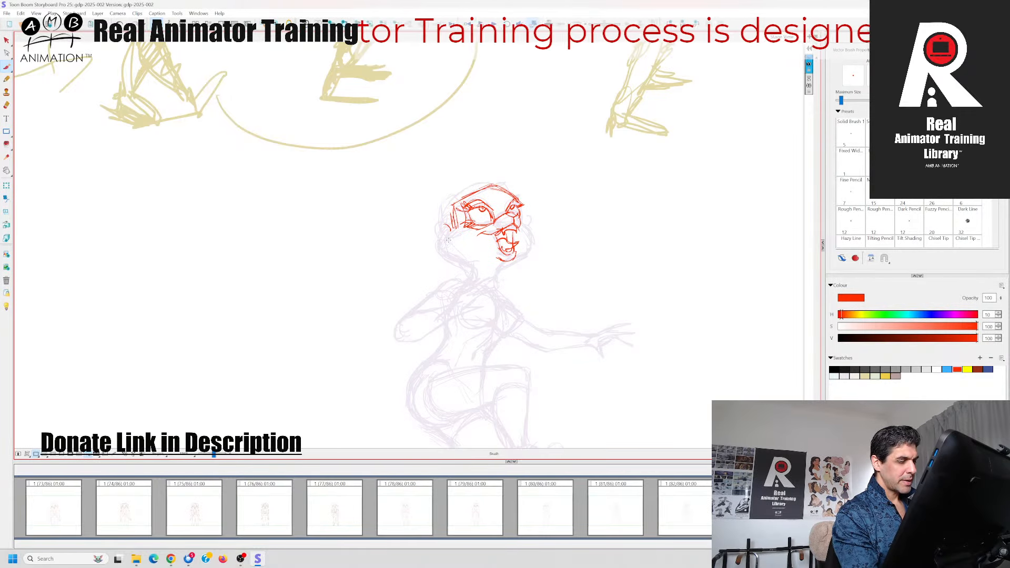
Draw the cheek fur, jawline and both sides of the neck around the muzzle
{"action": "mouse_move", "coordinate": [465, 226]}
{"action": "left_mouse_down"}
{"action": "mouse_move", "coordinate": [438, 246]}
{"action": "mouse_move", "coordinate": [472, 268]}
{"action": "mouse_move", "coordinate": [473, 279]}
{"action": "mouse_move", "coordinate": [510, 262]}
{"action": "left_mouse_up"}
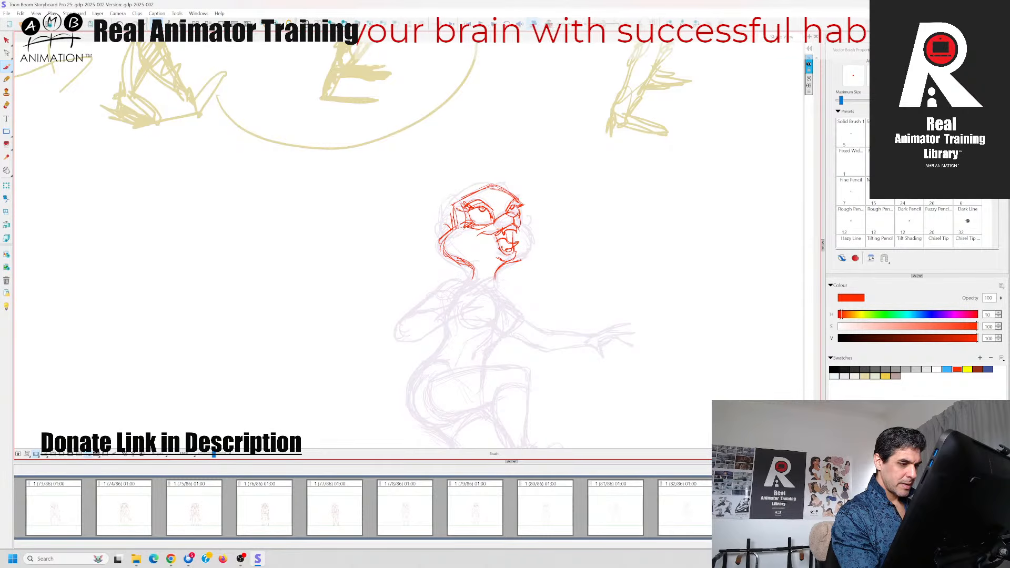
{"action": "mouse_move", "coordinate": [526, 219]}
{"action": "left_mouse_down"}
{"action": "mouse_move", "coordinate": [533, 248]}
{"action": "mouse_move", "coordinate": [513, 262]}
{"action": "left_mouse_up"}
{"action": "key", "text": "Left"}
{"action": "key", "text": "Right"}
Draw the ear area and the rounded top of the skull in red
{"action": "left_click_drag", "start_coordinate": [458, 223], "coordinate": [438, 232]}
{"action": "mouse_move", "coordinate": [475, 184]}
{"action": "left_mouse_down"}
{"action": "mouse_move", "coordinate": [440, 217]}
{"action": "mouse_move", "coordinate": [469, 187]}
{"action": "mouse_move", "coordinate": [503, 185]}
{"action": "left_mouse_up"}
{"action": "key", "text": "Left"}
{"action": "key", "text": "Right"}
{"action": "left_click_drag", "start_coordinate": [645, 278], "coordinate": [673, 272]}
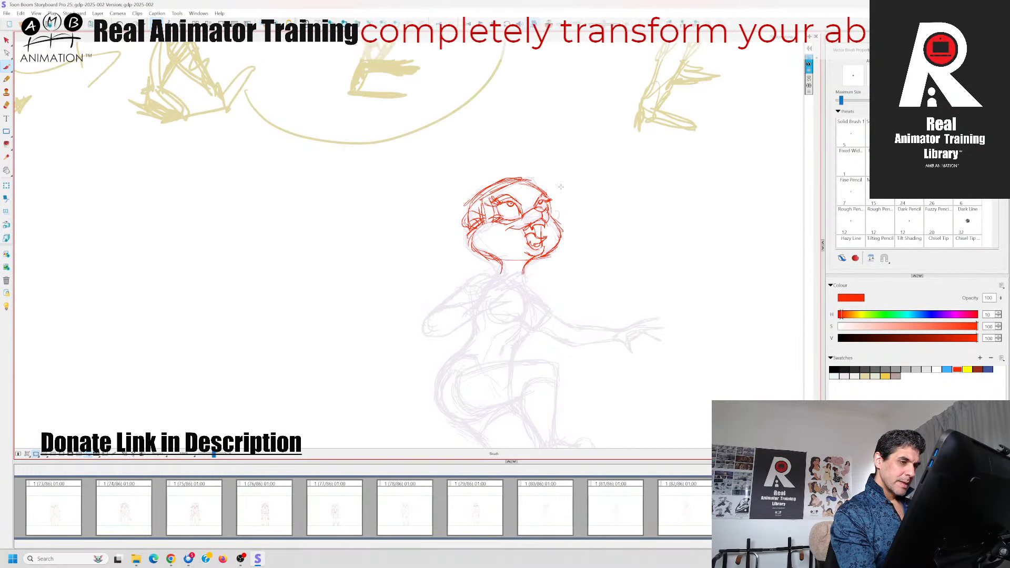
{"action": "left_click_drag", "start_coordinate": [511, 184], "coordinate": [537, 183]}
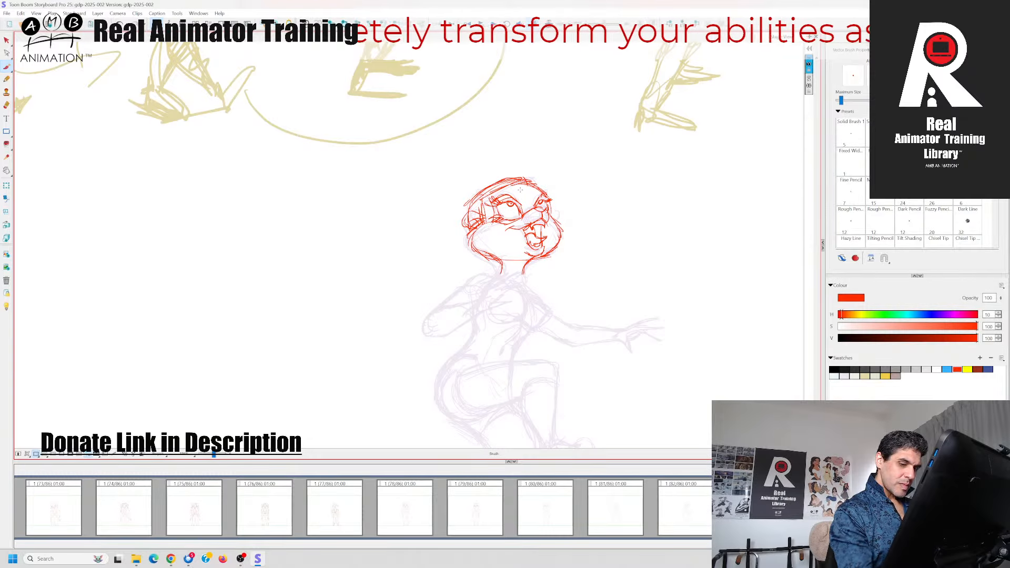
{"action": "key", "text": "Left"}
{"action": "key", "text": "Right"}
{"action": "key", "text": "Left"}
{"action": "key", "text": "Right"}
Sketch the front hair strands sweeping across the top of the head
{"action": "mouse_move", "coordinate": [538, 176]}
{"action": "left_mouse_down"}
{"action": "mouse_move", "coordinate": [551, 166]}
{"action": "mouse_move", "coordinate": [540, 182]}
{"action": "mouse_move", "coordinate": [560, 195]}
{"action": "mouse_move", "coordinate": [559, 169]}
{"action": "mouse_move", "coordinate": [516, 167]}
{"action": "mouse_move", "coordinate": [506, 194]}
{"action": "mouse_move", "coordinate": [516, 187]}
{"action": "mouse_move", "coordinate": [497, 192]}
{"action": "left_mouse_up"}
{"action": "key", "text": "Left"}
{"action": "key", "text": "Right"}
{"action": "key", "text": "Left"}
{"action": "key", "text": "Right"}
{"action": "key", "text": "Left"}
{"action": "key", "text": "Right"}
{"action": "key", "text": "Left"}
{"action": "key", "text": "Right"}
{"action": "key", "text": "Left"}
{"action": "key", "text": "Right"}
Add hair strands at the upper back of the head, checking against the preceding panel
{"action": "mouse_move", "coordinate": [491, 180]}
{"action": "left_mouse_down"}
{"action": "mouse_move", "coordinate": [514, 168]}
{"action": "mouse_move", "coordinate": [530, 179]}
{"action": "mouse_move", "coordinate": [477, 184]}
{"action": "mouse_move", "coordinate": [485, 218]}
{"action": "mouse_move", "coordinate": [489, 192]}
{"action": "left_mouse_up"}
{"action": "key", "text": "Left"}
{"action": "key", "text": "Right"}
{"action": "key", "text": "Left"}
{"action": "key", "text": "Right"}
{"action": "key", "text": "Left"}
{"action": "key", "text": "Right"}
Build up the hair volume around the near temple and crown, and save the project
{"action": "left_click_drag", "start_coordinate": [484, 199], "coordinate": [505, 183]}
{"action": "mouse_move", "coordinate": [481, 219]}
{"action": "left_mouse_down"}
{"action": "mouse_move", "coordinate": [492, 210]}
{"action": "mouse_move", "coordinate": [483, 199]}
{"action": "left_mouse_up"}
{"action": "mouse_move", "coordinate": [484, 205]}
{"action": "left_mouse_down"}
{"action": "mouse_move", "coordinate": [502, 184]}
{"action": "mouse_move", "coordinate": [472, 175]}
{"action": "mouse_move", "coordinate": [478, 208]}
{"action": "left_mouse_up"}
{"action": "mouse_move", "coordinate": [477, 204]}
{"action": "left_mouse_down"}
{"action": "mouse_move", "coordinate": [484, 217]}
{"action": "mouse_move", "coordinate": [483, 188]}
{"action": "mouse_move", "coordinate": [504, 169]}
{"action": "left_mouse_up"}
{"action": "key", "text": "Left"}
{"action": "key", "text": "Right"}
{"action": "key", "text": "ctrl+s"}
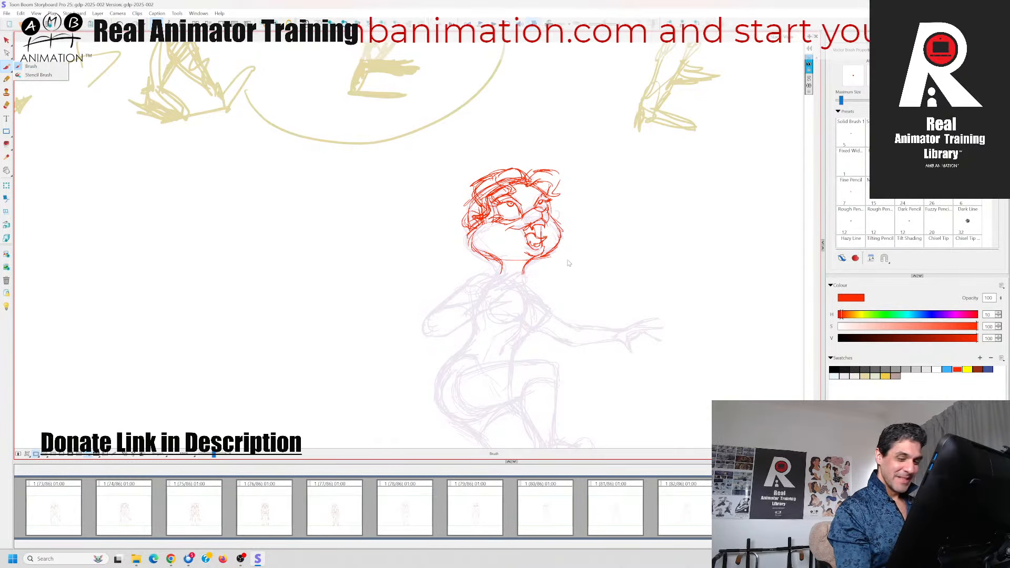
Draw the curling hair strand down the far side of the face
{"action": "mouse_move", "coordinate": [545, 183]}
{"action": "left_mouse_down"}
{"action": "mouse_move", "coordinate": [559, 195]}
{"action": "mouse_move", "coordinate": [556, 216]}
{"action": "mouse_move", "coordinate": [566, 220]}
{"action": "mouse_move", "coordinate": [557, 220]}
{"action": "left_mouse_up"}
{"action": "key", "text": "Left"}
{"action": "key", "text": "Right"}
{"action": "key", "text": "Left"}
{"action": "key", "text": "Right"}
Draw the hair falling behind the near side of the face and save the project
{"action": "left_click_drag", "start_coordinate": [463, 188], "coordinate": [473, 230]}
{"action": "key", "text": "Left"}
{"action": "key", "text": "Right"}
{"action": "left_click_drag", "start_coordinate": [690, 296], "coordinate": [702, 268]}
{"action": "key", "text": "ctrl+s"}
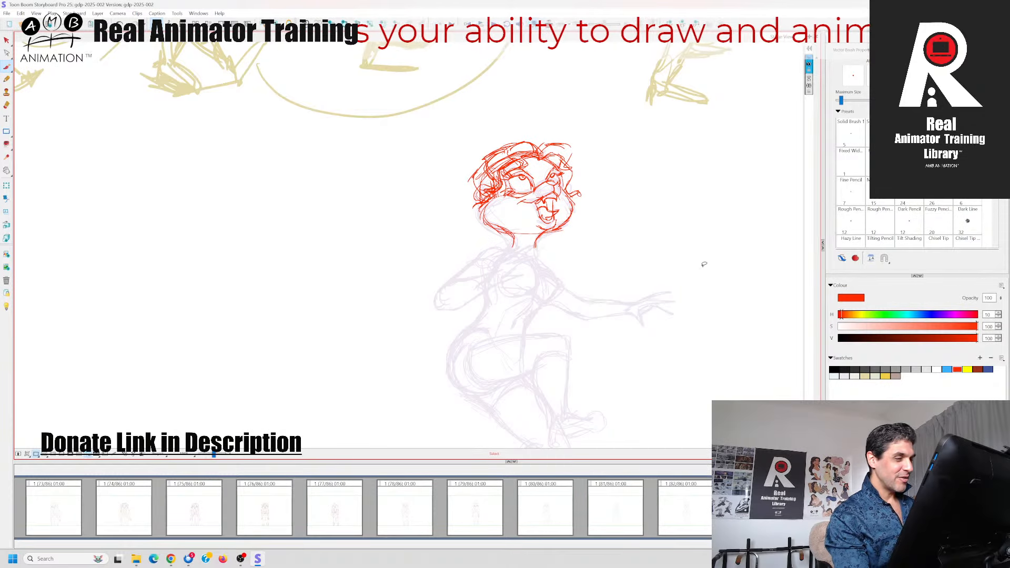
{"action": "left_click", "coordinate": [827, 511]}
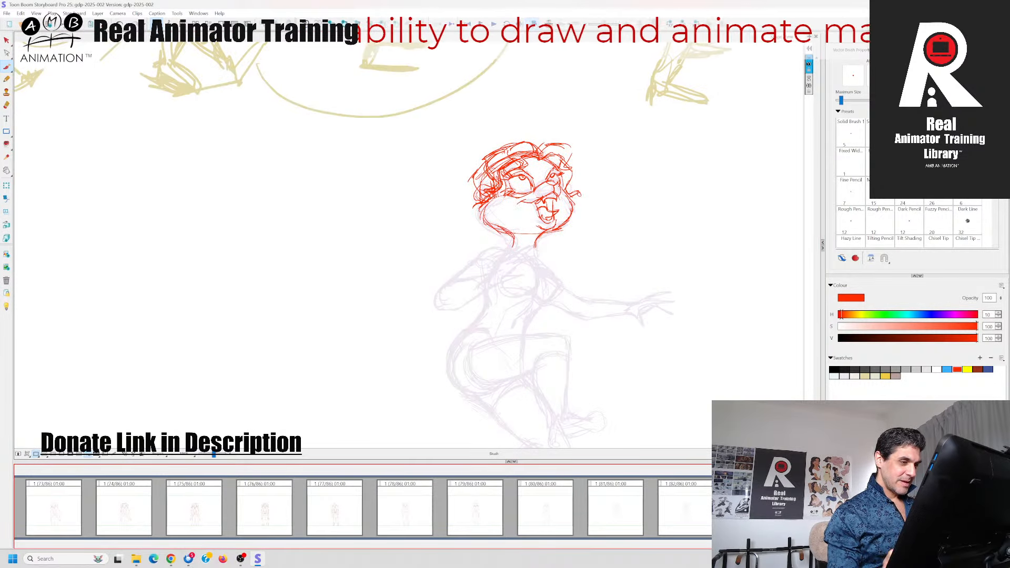
Draw the outer hair contour from the back of the head down behind the cheek
{"action": "key", "text": "Left"}
{"action": "left_click_drag", "start_coordinate": [479, 171], "coordinate": [459, 198]}
{"action": "key", "text": "Right"}
{"action": "mouse_move", "coordinate": [459, 197]}
{"action": "left_mouse_down"}
{"action": "mouse_move", "coordinate": [474, 190]}
{"action": "mouse_move", "coordinate": [471, 241]}
{"action": "left_mouse_up"}
{"action": "key", "text": "Left"}
{"action": "key", "text": "Right"}
{"action": "key", "text": "Left"}
{"action": "key", "text": "Right"}
Extend the long hair lock down behind the neck toward the near shoulder
{"action": "mouse_move", "coordinate": [473, 203]}
{"action": "left_mouse_down"}
{"action": "mouse_move", "coordinate": [474, 228]}
{"action": "mouse_move", "coordinate": [449, 257]}
{"action": "mouse_move", "coordinate": [466, 203]}
{"action": "mouse_move", "coordinate": [475, 237]}
{"action": "left_mouse_up"}
{"action": "key", "text": "Left"}
{"action": "key", "text": "Right"}
{"action": "key", "text": "Left"}
{"action": "key", "text": "Right"}
{"action": "mouse_move", "coordinate": [477, 228]}
{"action": "left_mouse_down"}
{"action": "mouse_move", "coordinate": [451, 257]}
{"action": "mouse_move", "coordinate": [455, 246]}
{"action": "left_mouse_up"}
{"action": "key", "text": "Left"}
{"action": "key", "text": "Right"}
Draw and reinforce the outer contour of the near hair lock from behind the ear down to the shoulder
{"action": "left_click_drag", "start_coordinate": [468, 242], "coordinate": [474, 231]}
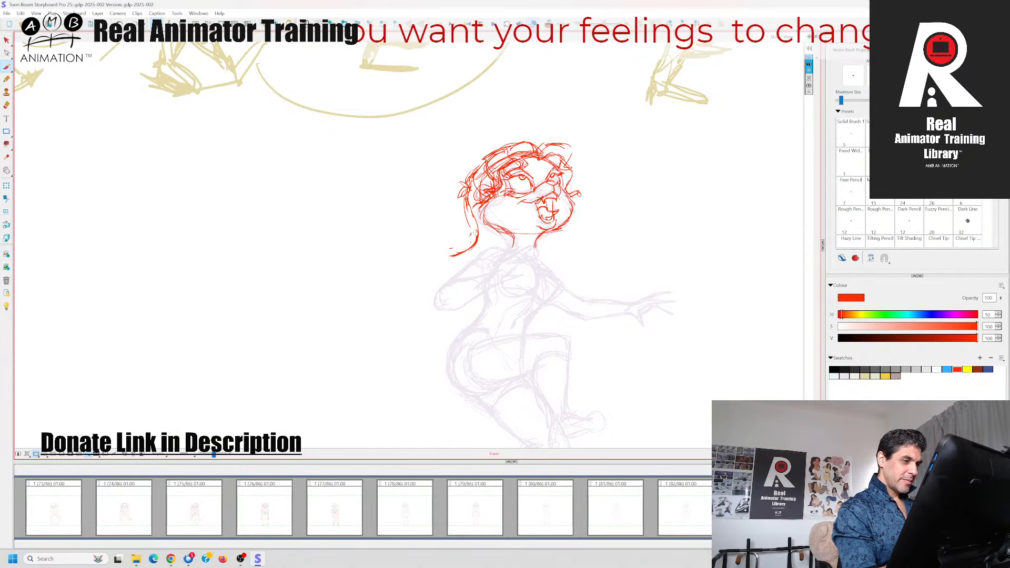
{"action": "key", "text": "Left"}
{"action": "key", "text": "Right"}
{"action": "left_click_drag", "start_coordinate": [467, 190], "coordinate": [478, 233]}
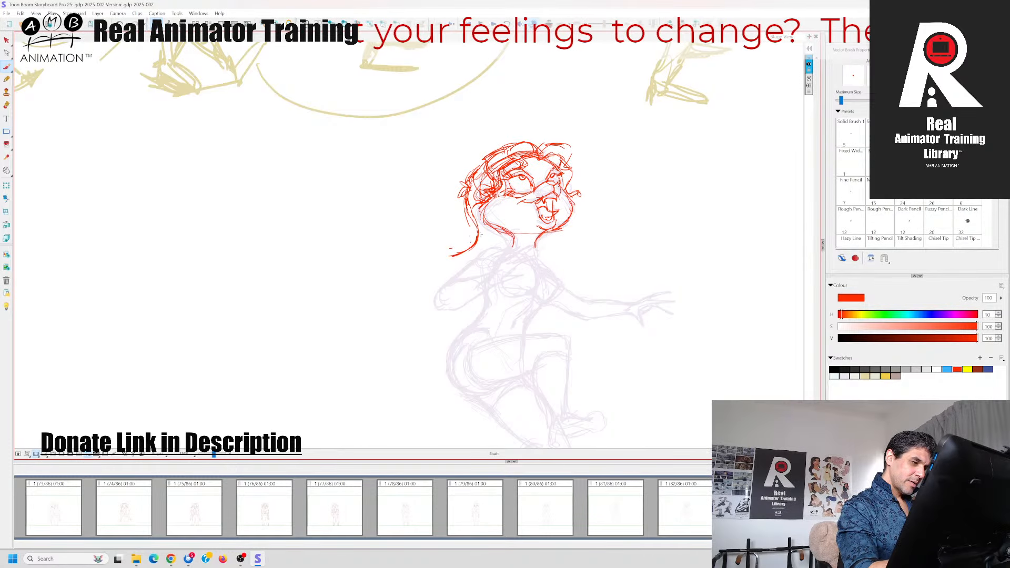
Draw the far-side hair lock falling from the cheek past the neck
{"action": "key", "text": "Left"}
{"action": "key", "text": "Right"}
{"action": "left_click_drag", "start_coordinate": [568, 204], "coordinate": [587, 257]}
{"action": "key", "text": "Left"}
{"action": "key", "text": "Right"}
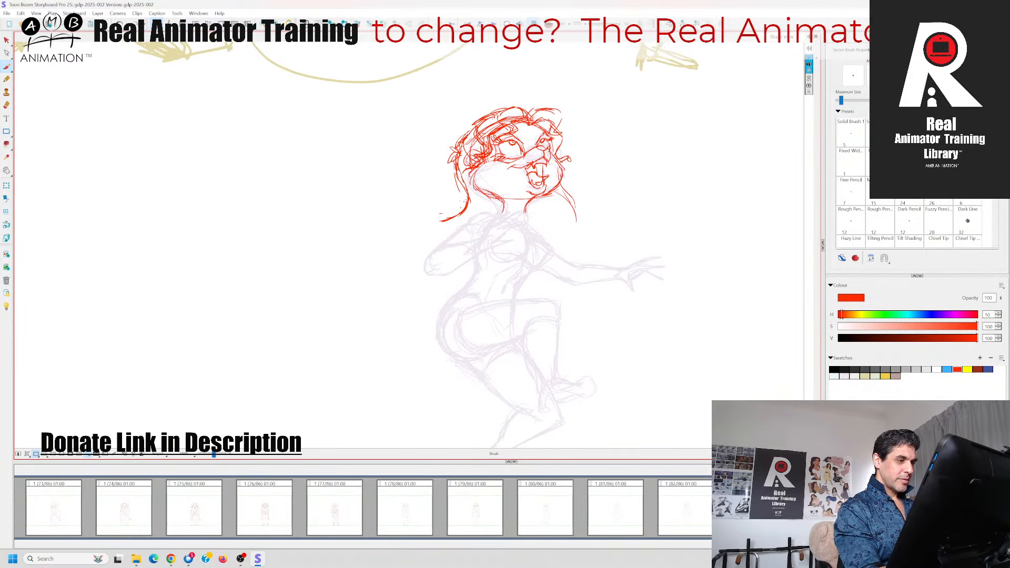
Add flicked strands at the near shoulder, sweep the hair lock down over the arm, and save the project
{"action": "left_click_drag", "start_coordinate": [438, 208], "coordinate": [449, 217]}
{"action": "mouse_move", "coordinate": [439, 210]}
{"action": "left_mouse_down"}
{"action": "mouse_move", "coordinate": [460, 221]}
{"action": "mouse_move", "coordinate": [428, 221]}
{"action": "left_mouse_up"}
{"action": "mouse_move", "coordinate": [454, 218]}
{"action": "left_mouse_down"}
{"action": "mouse_move", "coordinate": [429, 227]}
{"action": "mouse_move", "coordinate": [407, 262]}
{"action": "left_mouse_up"}
{"action": "key", "text": "Left"}
{"action": "key", "text": "Right"}
{"action": "key", "text": "Left"}
{"action": "key", "text": "Right"}
{"action": "key", "text": "Left"}
{"action": "key", "text": "Right"}
{"action": "key", "text": "ctrl+s"}
Compare the red head and hair with the poses in the neighbouring panels
{"action": "key", "text": "Left"}
{"action": "key", "text": "Right"}
{"action": "key", "text": "Left"}
{"action": "key", "text": "Right"}
{"action": "key", "text": "Left"}
{"action": "key", "text": "Left"}
{"action": "key", "text": "Right"}
{"action": "key", "text": "Right"}
{"action": "key", "text": "Left"}
{"action": "key", "text": "Right"}
Reinforce the near side of the neck and the near cheek contour
{"action": "left_click_drag", "start_coordinate": [497, 197], "coordinate": [503, 215]}
{"action": "mouse_move", "coordinate": [475, 166]}
{"action": "left_mouse_down"}
{"action": "mouse_move", "coordinate": [470, 182]}
{"action": "mouse_move", "coordinate": [484, 192]}
{"action": "left_mouse_up"}
{"action": "key", "text": "Left"}
{"action": "key", "text": "Right"}
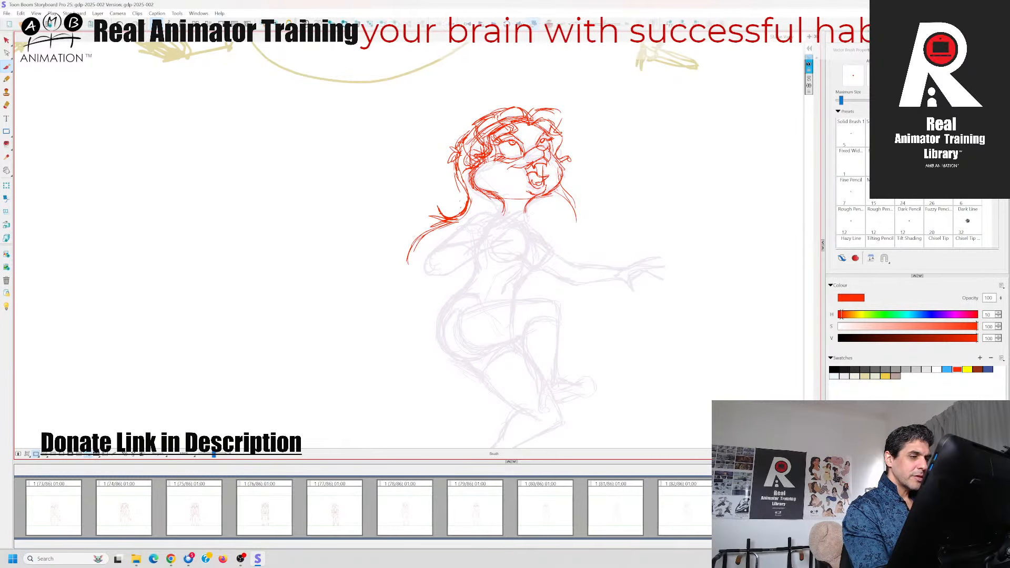
Refine the near side of the face with short strokes at the cheek and around the eye
{"action": "left_click_drag", "start_coordinate": [506, 159], "coordinate": [524, 156]}
{"action": "key", "text": "Left"}
{"action": "key", "text": "Right"}
{"action": "key", "text": "Left"}
{"action": "key", "text": "Right"}
{"action": "left_click_drag", "start_coordinate": [498, 142], "coordinate": [514, 138]}
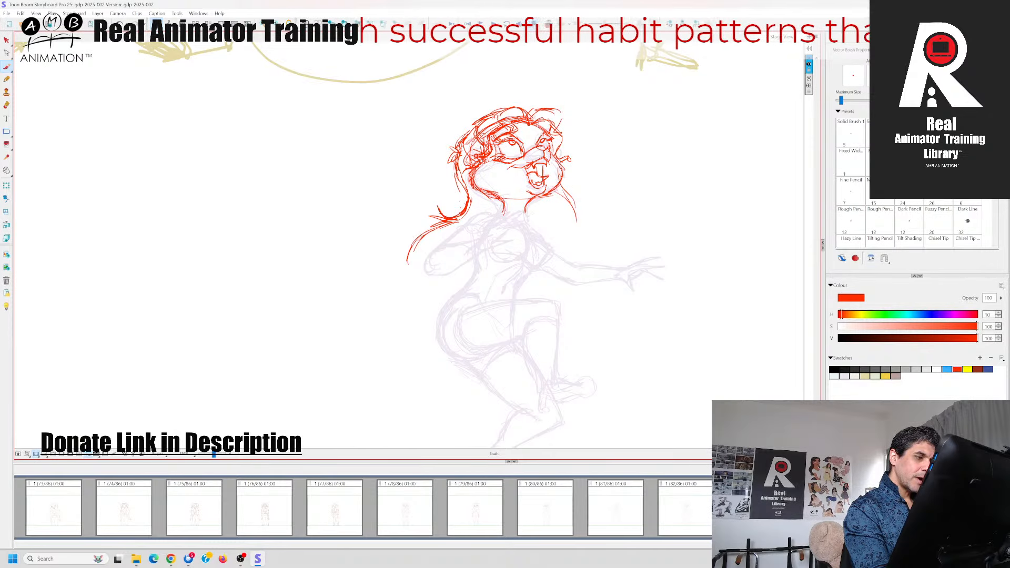
{"action": "key", "text": "Left"}
{"action": "key", "text": "Right"}
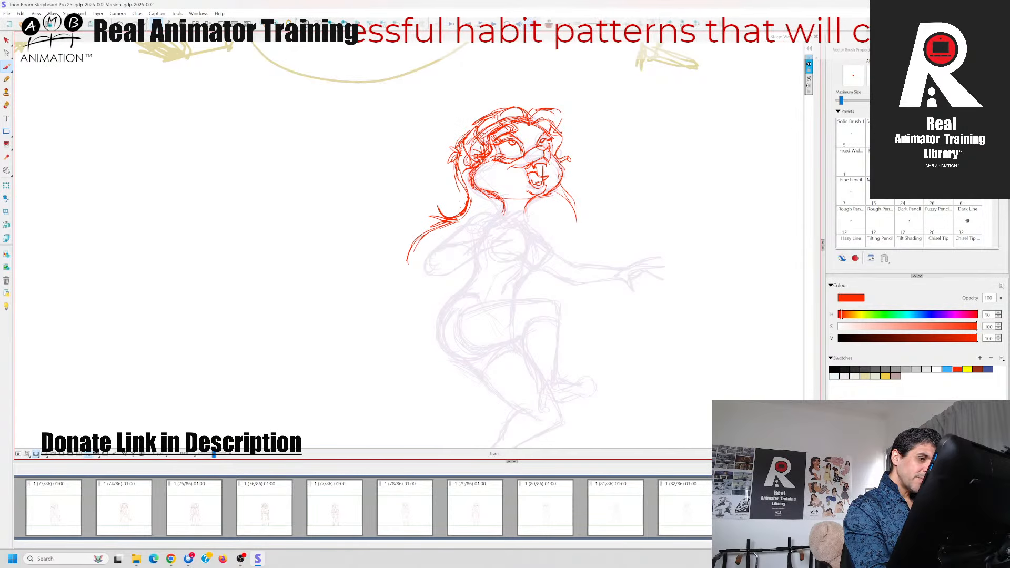
Thicken the hair tuft behind the near ear and the hair lock running down from it
{"action": "mouse_move", "coordinate": [483, 160]}
{"action": "left_mouse_down"}
{"action": "mouse_move", "coordinate": [482, 128]}
{"action": "mouse_move", "coordinate": [458, 163]}
{"action": "mouse_move", "coordinate": [453, 141]}
{"action": "left_mouse_up"}
{"action": "key", "text": "Left"}
{"action": "key", "text": "Right"}
{"action": "key", "text": "Left"}
{"action": "key", "text": "Right"}
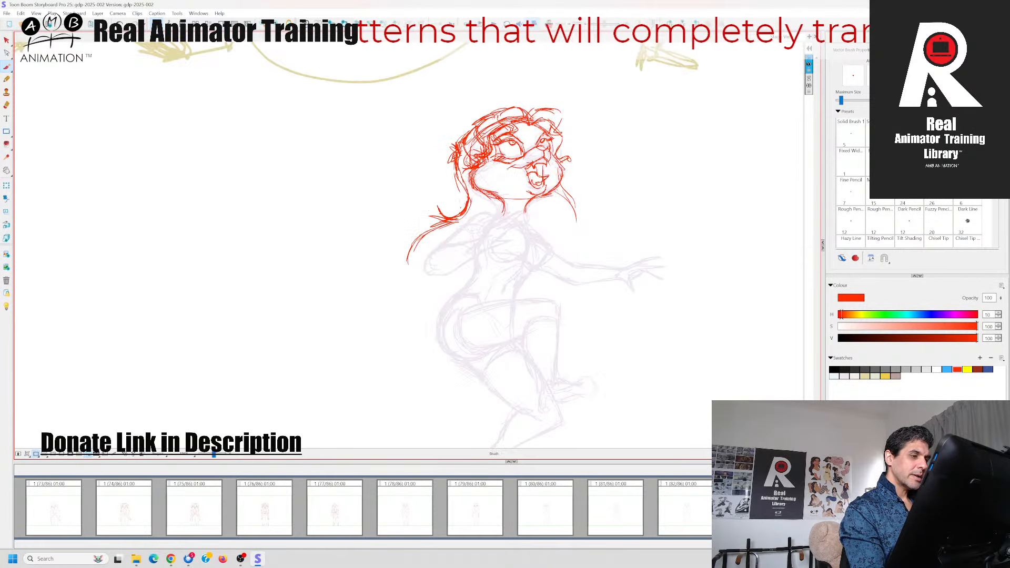
{"action": "key", "text": "Left"}
{"action": "key", "text": "Right"}
{"action": "left_click_drag", "start_coordinate": [454, 159], "coordinate": [471, 206]}
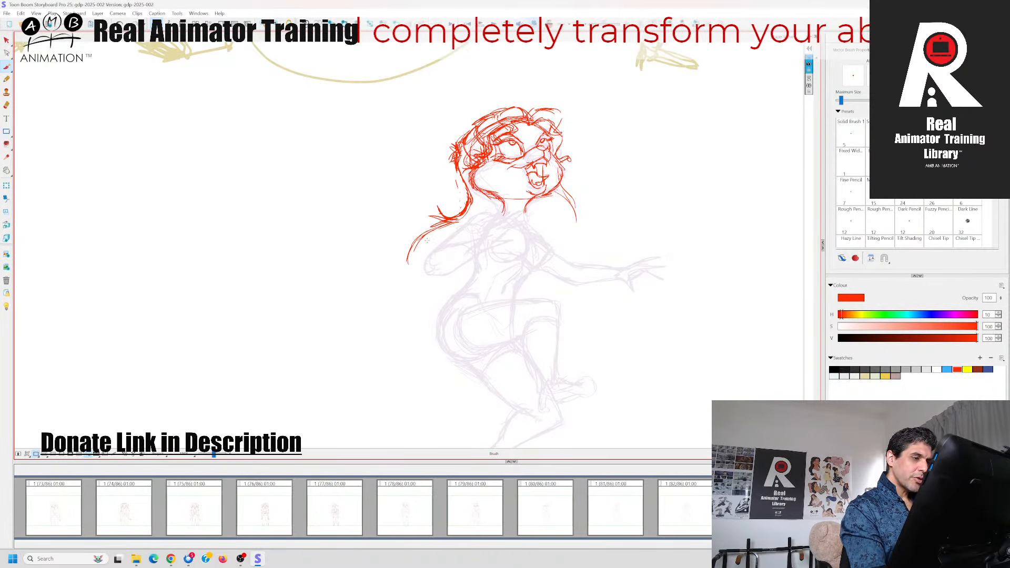
Thicken the far-side hair lock with strokes from beside the chin to its tip
{"action": "left_click_drag", "start_coordinate": [555, 184], "coordinate": [576, 208]}
{"action": "left_click_drag", "start_coordinate": [567, 199], "coordinate": [581, 218]}
{"action": "key", "text": "Left"}
{"action": "key", "text": "Right"}
{"action": "left_click_drag", "start_coordinate": [600, 283], "coordinate": [602, 272]}
{"action": "key", "text": "Left"}
{"action": "key", "text": "Right"}
Darken the near jaw line where it curves into the neck
{"action": "left_click_drag", "start_coordinate": [487, 178], "coordinate": [506, 195]}
{"action": "key", "text": "Left"}
{"action": "key", "text": "Right"}
{"action": "key", "text": "Left"}
{"action": "key", "text": "Right"}
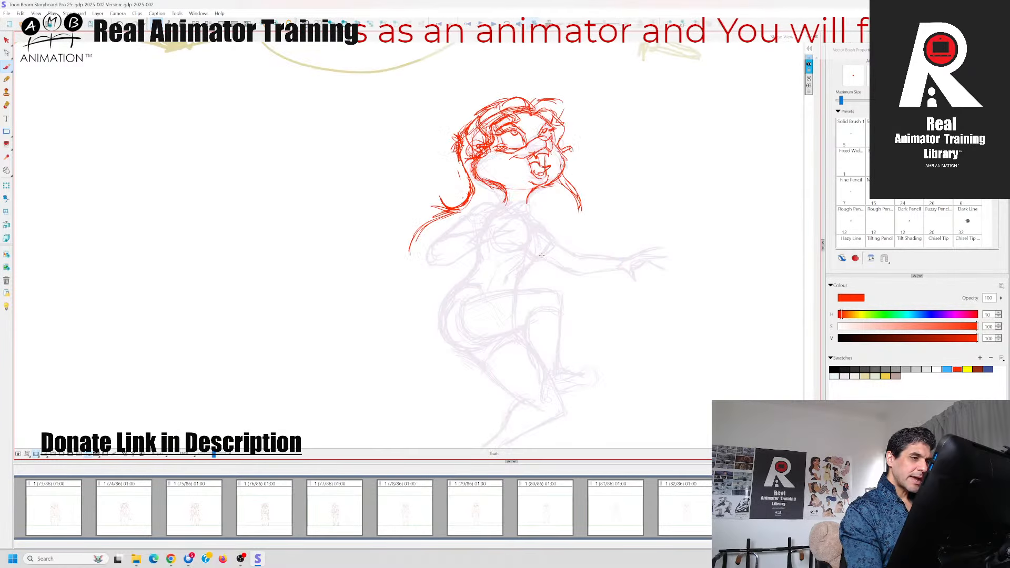
Move the red head and hair slightly down onto the sketched body, checking the placement against neighbouring panels with onion skin
{"action": "key", "text": "alt+s"}
{"action": "left_click_drag", "start_coordinate": [538, 188], "coordinate": [538, 197]}
{"action": "key", "text": "alt+o"}
{"action": "key", "text": "alt+o"}
{"action": "left_click_drag", "start_coordinate": [684, 330], "coordinate": [662, 305]}
{"action": "key", "text": "alt+o"}
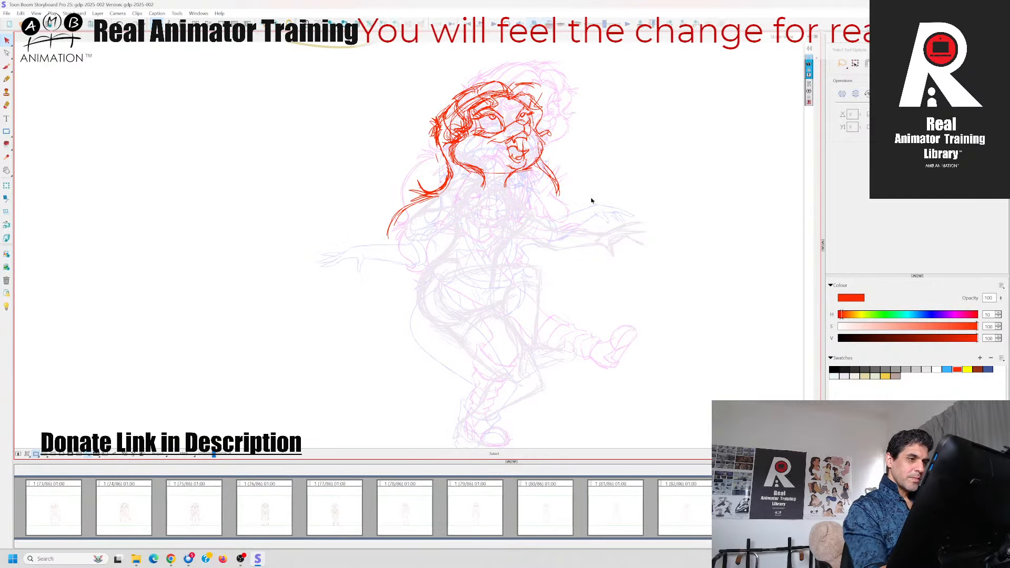
{"action": "key", "text": "Left"}
{"action": "key", "text": "Right"}
{"action": "key", "text": "Right"}
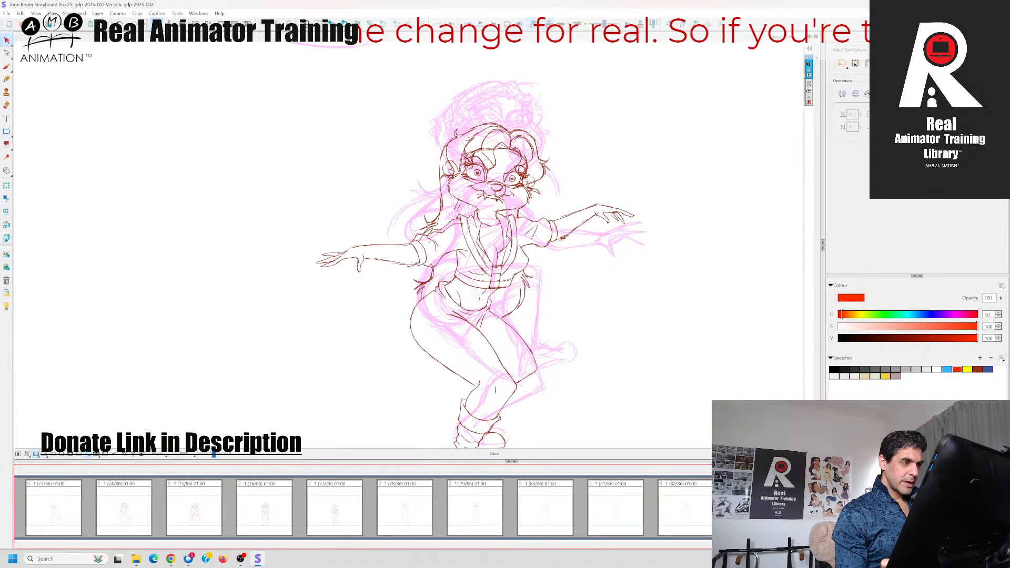
{"action": "key", "text": "Left"}
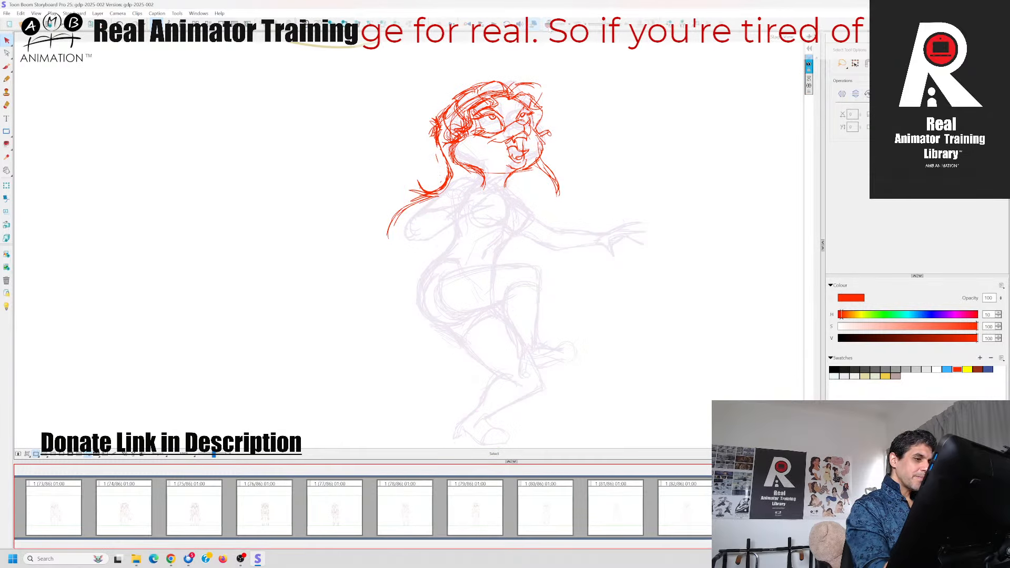
Switch back to the Brush and restore the lowered position of the red head and hair
{"action": "key", "text": "alt+b"}
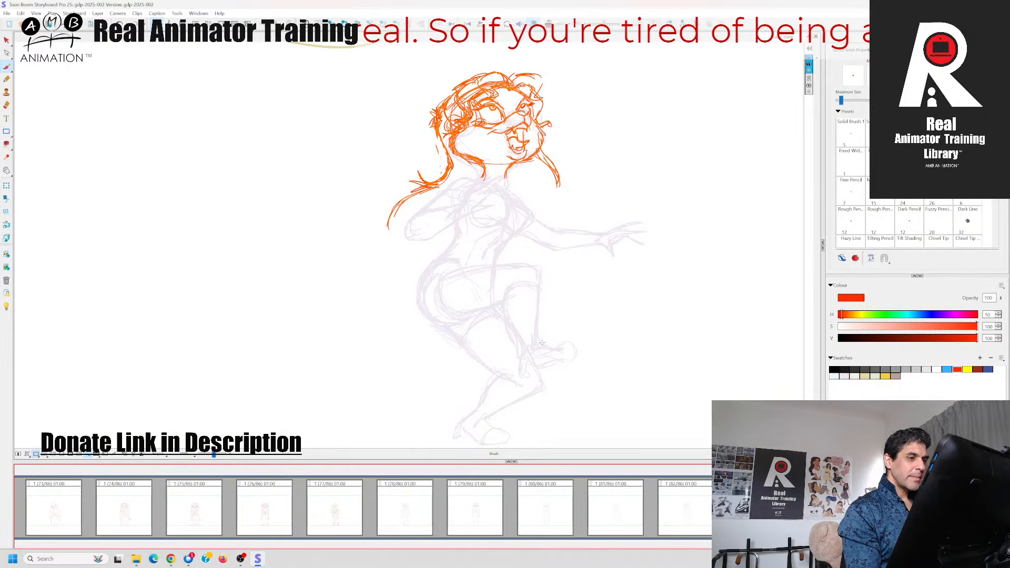
{"action": "left_click", "coordinate": [20, 13]}
{"action": "left_click", "coordinate": [31, 23]}
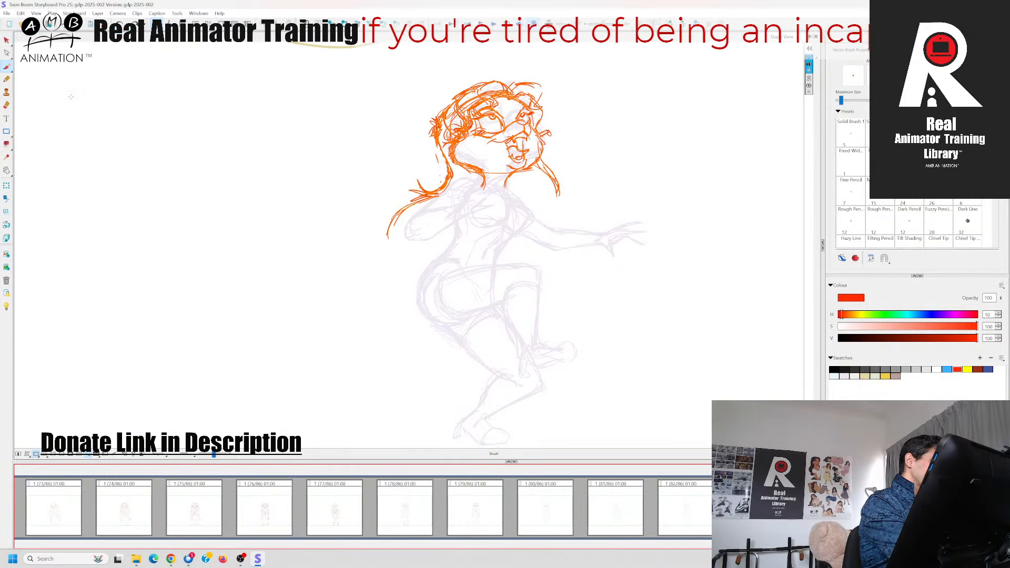
Compare the repositioned head and body sketch with the preceding panel's pose
{"action": "mouse_move", "coordinate": [701, 293]}
{"action": "left_mouse_down"}
{"action": "mouse_move", "coordinate": [547, 311]}
{"action": "mouse_move", "coordinate": [636, 311]}
{"action": "mouse_move", "coordinate": [647, 294]}
{"action": "left_mouse_up"}
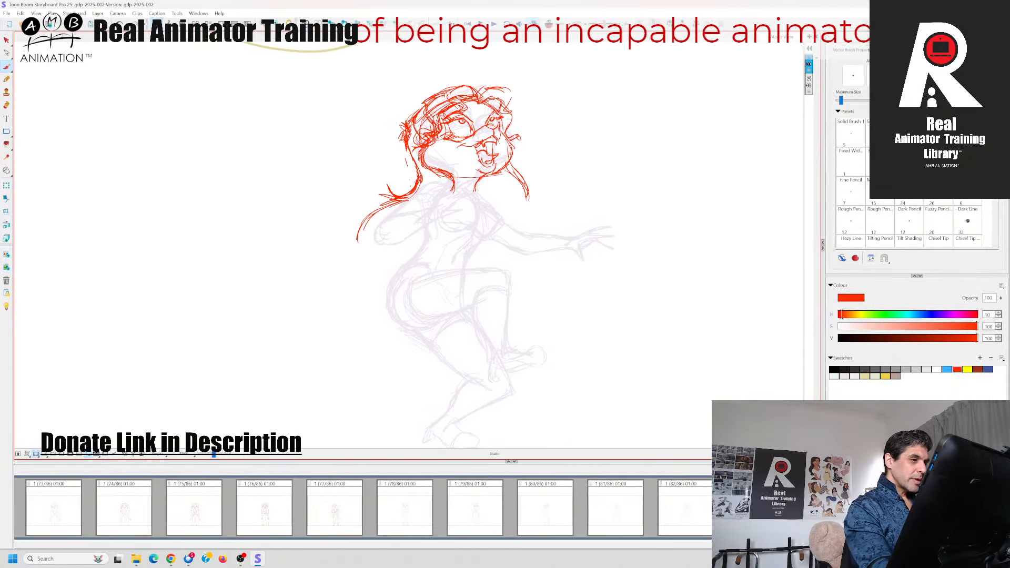
{"action": "mouse_move", "coordinate": [527, 189]}
{"action": "left_mouse_down"}
{"action": "mouse_move", "coordinate": [532, 207]}
{"action": "mouse_move", "coordinate": [526, 189]}
{"action": "left_mouse_up"}
{"action": "key", "text": "Left"}
{"action": "key", "text": "Right"}
{"action": "key", "text": "Left"}
{"action": "key", "text": "Right"}
{"action": "key", "text": "Left"}
{"action": "key", "text": "Right"}
{"action": "key", "text": "Left"}
{"action": "key", "text": "Right"}
{"action": "key", "text": "Left"}
{"action": "key", "text": "Right"}
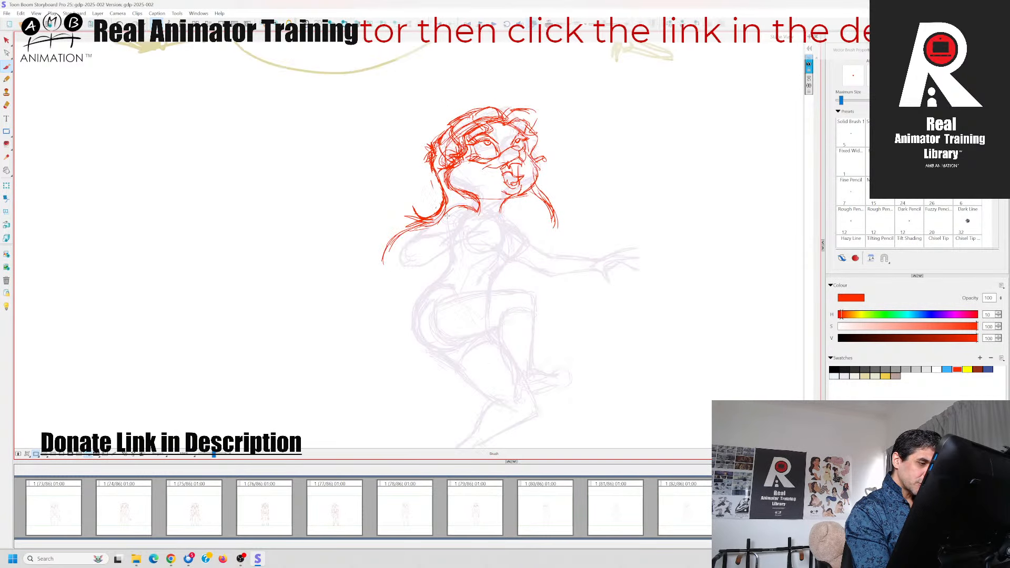
{"action": "key", "text": "Left"}
{"action": "key", "text": "Right"}
Draw the bent near arm from the shoulder around the elbow to the hand on the chest
{"action": "mouse_move", "coordinate": [412, 252]}
{"action": "left_mouse_down"}
{"action": "mouse_move", "coordinate": [404, 263]}
{"action": "mouse_move", "coordinate": [427, 267]}
{"action": "mouse_move", "coordinate": [437, 233]}
{"action": "mouse_move", "coordinate": [481, 205]}
{"action": "mouse_move", "coordinate": [488, 232]}
{"action": "mouse_move", "coordinate": [472, 239]}
{"action": "left_mouse_up"}
{"action": "key", "text": "Right"}
{"action": "key", "text": "Left"}
{"action": "key", "text": "Right"}
{"action": "key", "text": "Left"}
{"action": "key", "text": "Right"}
{"action": "key", "text": "Left"}
{"action": "key", "text": "Right"}
{"action": "key", "text": "Left"}
Refine the fingers of the near hand on the chest, checking against the adjacent panel
{"action": "mouse_move", "coordinate": [480, 234]}
{"action": "left_mouse_down"}
{"action": "mouse_move", "coordinate": [457, 244]}
{"action": "mouse_move", "coordinate": [488, 232]}
{"action": "left_mouse_up"}
{"action": "key", "text": "Right"}
{"action": "key", "text": "Left"}
{"action": "key", "text": "Right"}
{"action": "key", "text": "Left"}
{"action": "key", "text": "Right"}
{"action": "key", "text": "Left"}
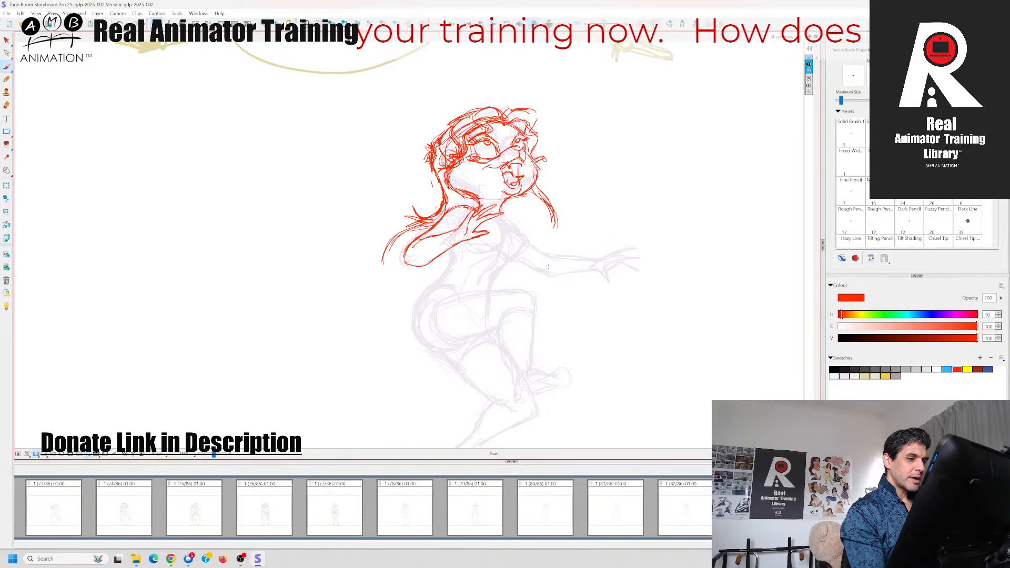
Draw the near side of the torso from under the bent arm down to the waist
{"action": "left_click_drag", "start_coordinate": [549, 284], "coordinate": [554, 259]}
{"action": "key", "text": "Right"}
{"action": "key", "text": "Left"}
{"action": "key", "text": "Right"}
{"action": "key", "text": "Left"}
{"action": "left_click_drag", "start_coordinate": [454, 245], "coordinate": [438, 260]}
{"action": "key", "text": "Right"}
{"action": "key", "text": "Left"}
Draw the far side of the torso from the shoulder to the waist, checking against the following panel
{"action": "left_click_drag", "start_coordinate": [514, 229], "coordinate": [507, 243]}
{"action": "key", "text": "Right"}
{"action": "key", "text": "Left"}
{"action": "key", "text": "Right"}
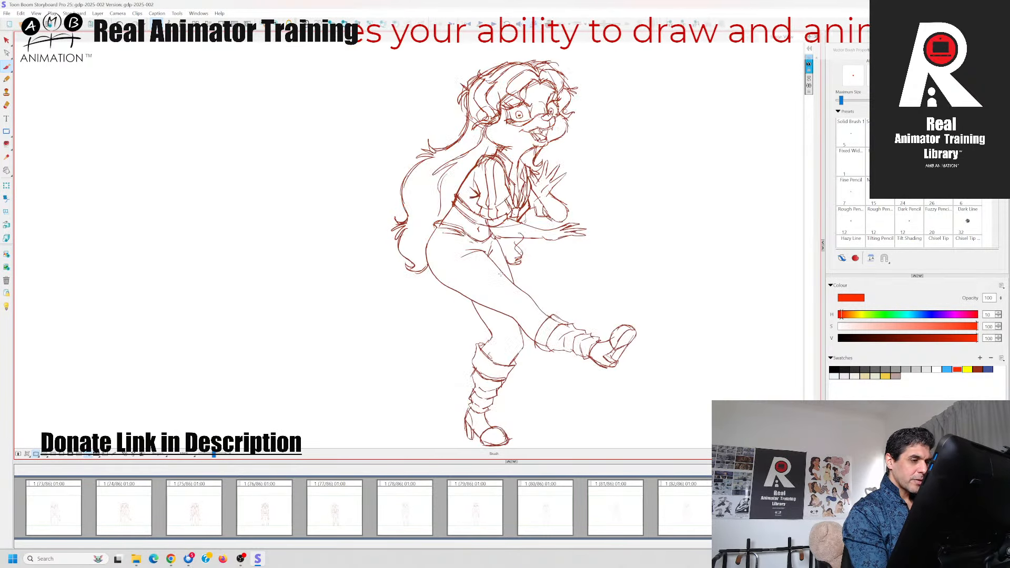
{"action": "key", "text": "Left"}
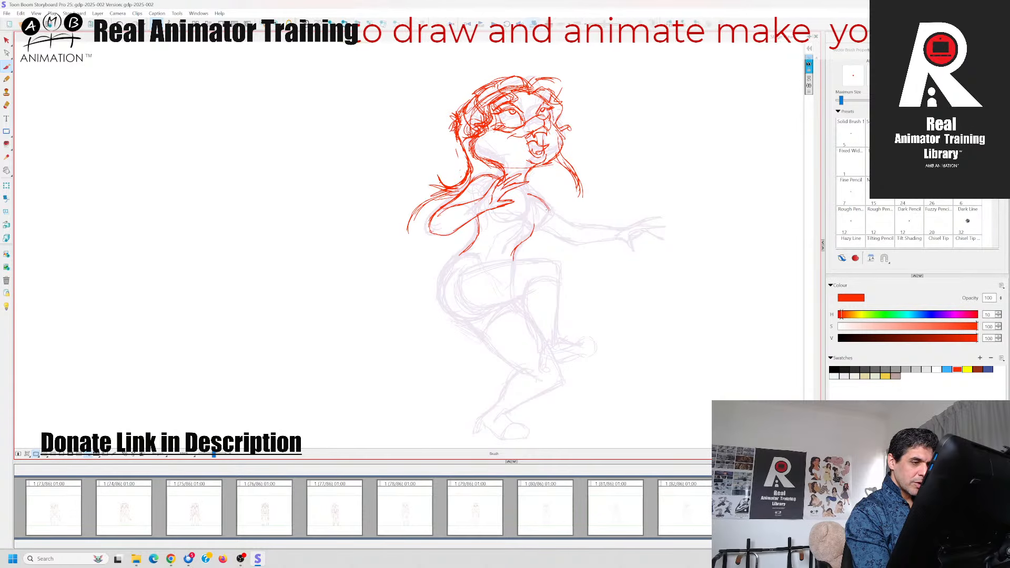
Draw the chest contours and the contour line down the abdomen
{"action": "left_click_drag", "start_coordinate": [548, 211], "coordinate": [531, 227]}
{"action": "mouse_move", "coordinate": [514, 185]}
{"action": "left_mouse_down"}
{"action": "mouse_move", "coordinate": [526, 213]}
{"action": "mouse_move", "coordinate": [506, 248]}
{"action": "left_mouse_up"}
{"action": "key", "text": "Left"}
{"action": "key", "text": "Right"}
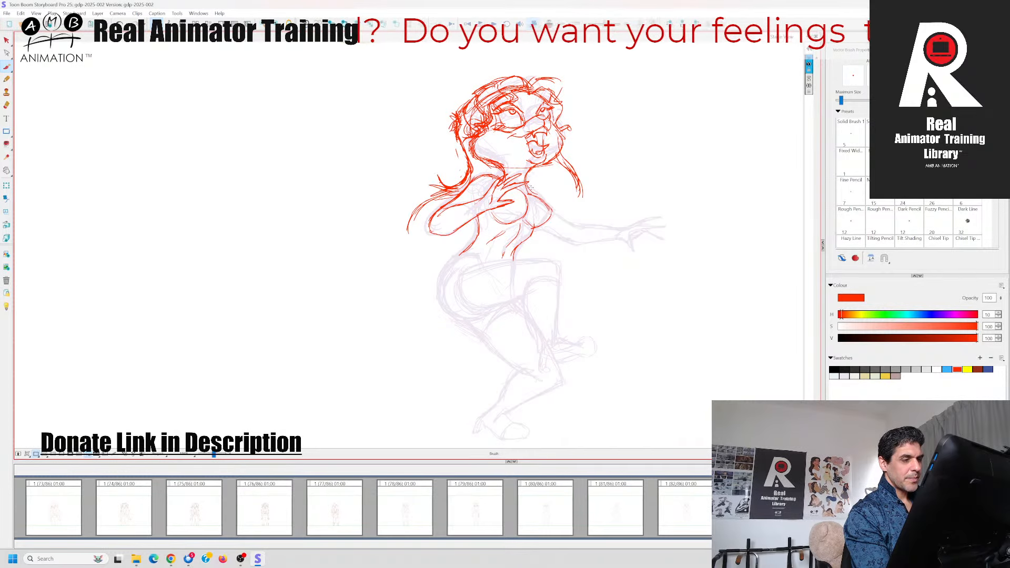
Draw the outstretched far arm and the spread fingers of its hand, checking against the preceding panel
{"action": "mouse_move", "coordinate": [534, 227]}
{"action": "left_mouse_down"}
{"action": "mouse_move", "coordinate": [569, 244]}
{"action": "mouse_move", "coordinate": [567, 221]}
{"action": "mouse_move", "coordinate": [575, 245]}
{"action": "mouse_move", "coordinate": [603, 240]}
{"action": "mouse_move", "coordinate": [606, 226]}
{"action": "mouse_move", "coordinate": [621, 237]}
{"action": "mouse_move", "coordinate": [655, 213]}
{"action": "mouse_move", "coordinate": [628, 234]}
{"action": "mouse_move", "coordinate": [659, 220]}
{"action": "mouse_move", "coordinate": [660, 236]}
{"action": "left_mouse_up"}
{"action": "key", "text": "Left"}
{"action": "key", "text": "Right"}
{"action": "key", "text": "Left"}
{"action": "key", "text": "Right"}
{"action": "key", "text": "Left"}
{"action": "key", "text": "Right"}
{"action": "key", "text": "Left"}
{"action": "key", "text": "Right"}
{"action": "key", "text": "Left"}
{"action": "key", "text": "Right"}
{"action": "key", "text": "Left"}
{"action": "key", "text": "Right"}
{"action": "key", "text": "Left"}
{"action": "key", "text": "Right"}
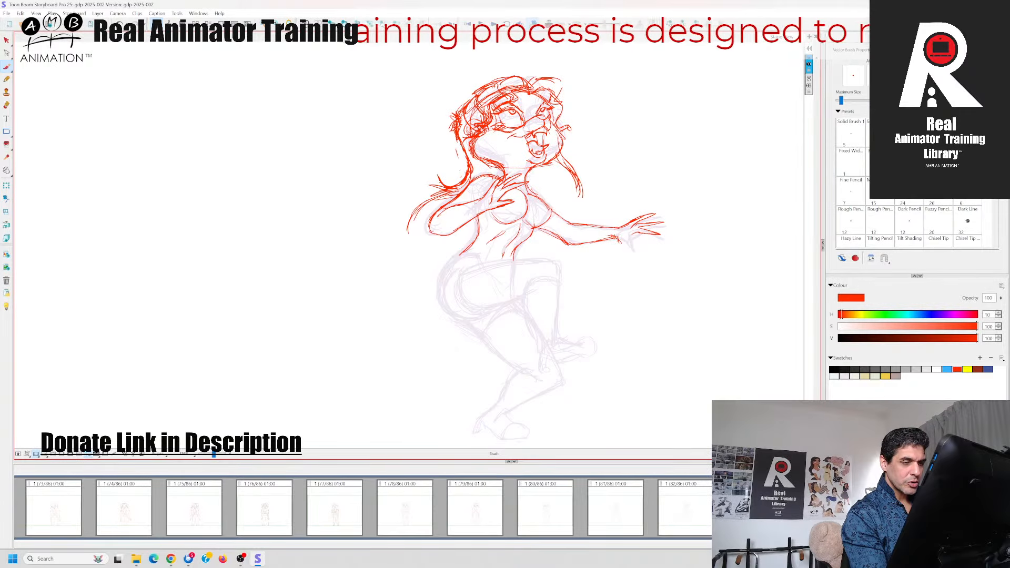
Add the downward-pointing thumb to the outstretched far hand
{"action": "left_click_drag", "start_coordinate": [615, 238], "coordinate": [630, 252]}
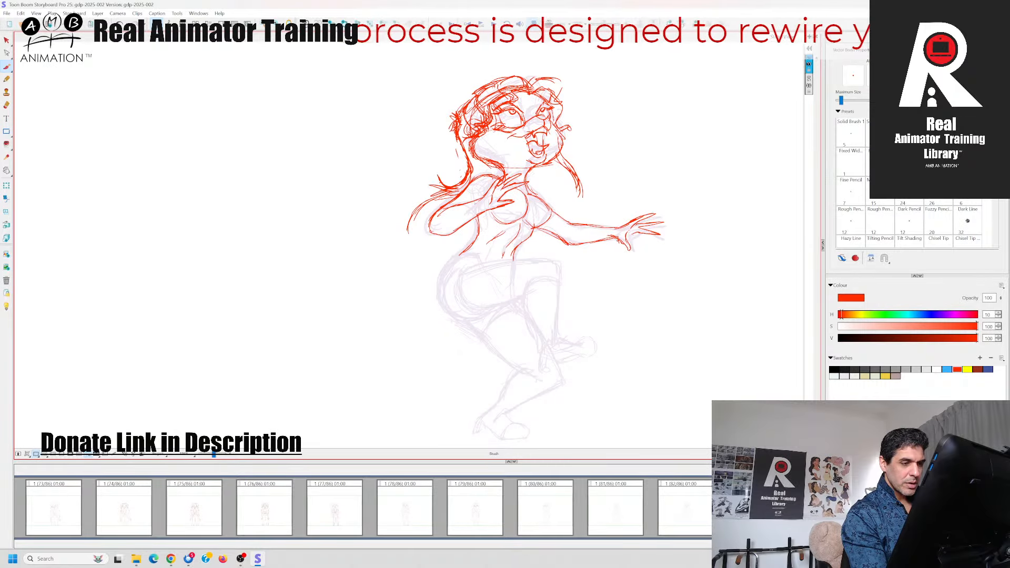
{"action": "key", "text": "Left"}
{"action": "key", "text": "Right"}
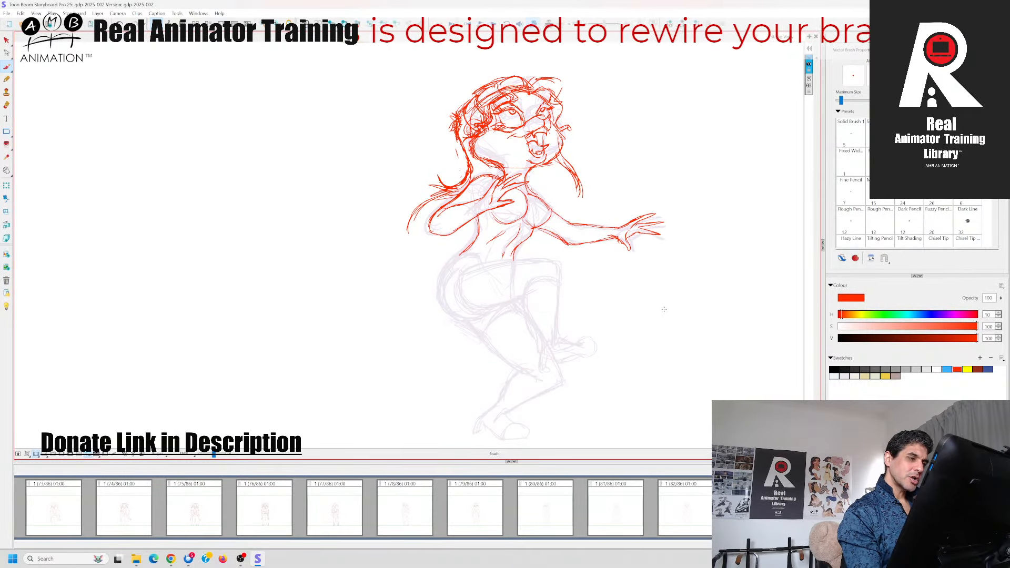
Draw the rounded outer contour of the hip and buttock from the waist to the underside of the thigh, checking against the preceding panel
{"action": "key", "text": "Left"}
{"action": "key", "text": "Right"}
{"action": "mouse_move", "coordinate": [450, 260]}
{"action": "left_mouse_down"}
{"action": "mouse_move", "coordinate": [442, 273]}
{"action": "mouse_move", "coordinate": [466, 324]}
{"action": "mouse_move", "coordinate": [469, 313]}
{"action": "mouse_move", "coordinate": [505, 303]}
{"action": "left_mouse_up"}
{"action": "key", "text": "Left"}
{"action": "key", "text": "Right"}
{"action": "key", "text": "Left"}
{"action": "key", "text": "Right"}
{"action": "key", "text": "Left"}
{"action": "key", "text": "Right"}
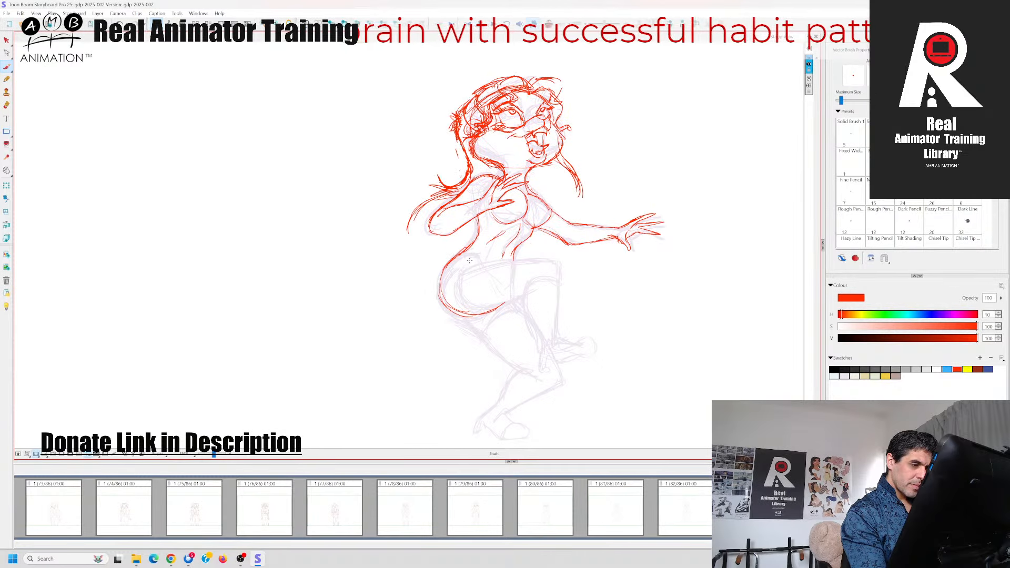
Draw the top and underside of the raised thigh out to the bent knee, checking against the preceding panel
{"action": "key", "text": "Left"}
{"action": "key", "text": "Right"}
{"action": "left_click_drag", "start_coordinate": [466, 260], "coordinate": [555, 259]}
{"action": "key", "text": "Left"}
{"action": "key", "text": "Right"}
{"action": "left_click_drag", "start_coordinate": [500, 304], "coordinate": [526, 297]}
Draw the front and back of the raised lower leg from the knee down to the ankle and heel
{"action": "key", "text": "Left"}
{"action": "key", "text": "Right"}
{"action": "mouse_move", "coordinate": [586, 275]}
{"action": "left_mouse_down"}
{"action": "mouse_move", "coordinate": [578, 242]}
{"action": "mouse_move", "coordinate": [518, 261]}
{"action": "mouse_move", "coordinate": [534, 305]}
{"action": "left_mouse_up"}
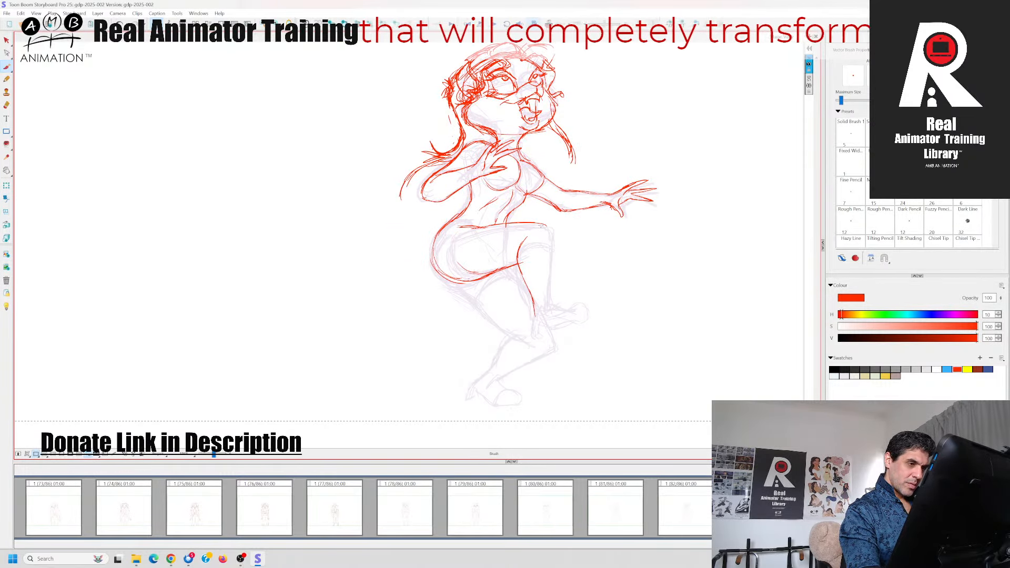
{"action": "mouse_move", "coordinate": [539, 223]}
{"action": "left_mouse_down"}
{"action": "mouse_move", "coordinate": [553, 230]}
{"action": "mouse_move", "coordinate": [549, 308]}
{"action": "left_mouse_up"}
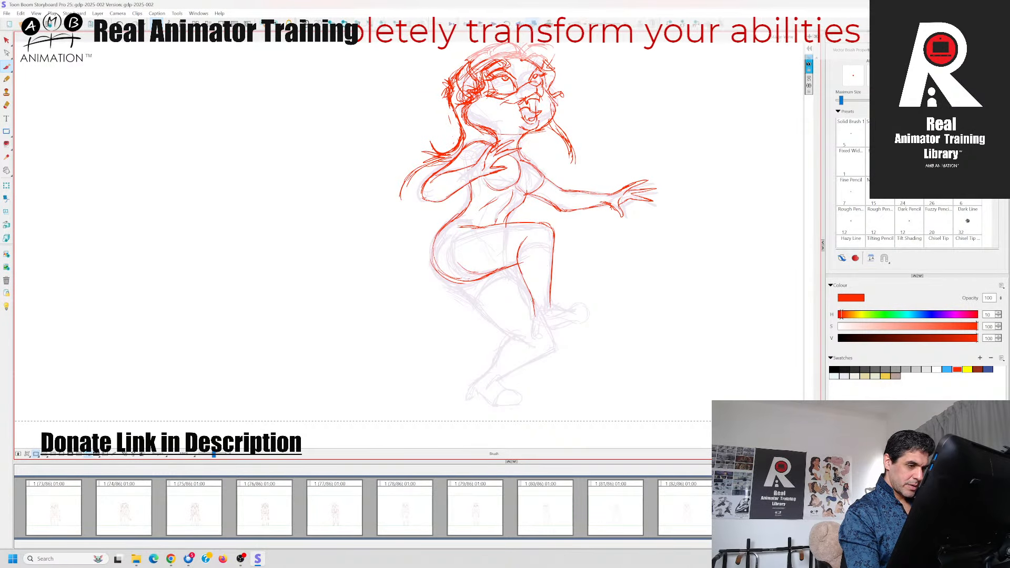
{"action": "left_click_drag", "start_coordinate": [535, 303], "coordinate": [537, 333]}
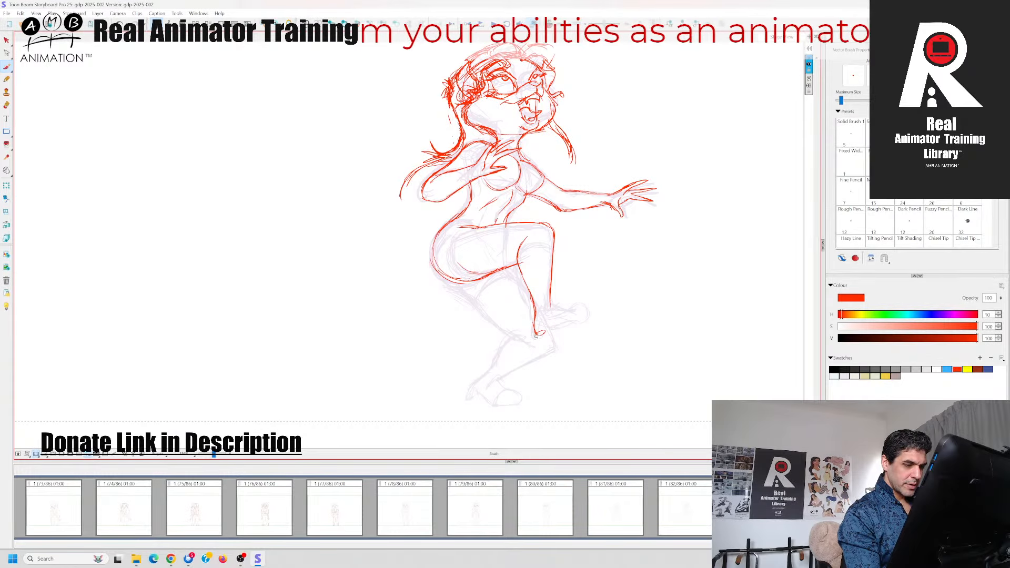
Draw the foot of the raised leg from the heel out to the toe, comparing it with the neighbouring panel's kicking leg
{"action": "left_click_drag", "start_coordinate": [542, 338], "coordinate": [583, 326]}
{"action": "left_click_drag", "start_coordinate": [583, 326], "coordinate": [596, 322]}
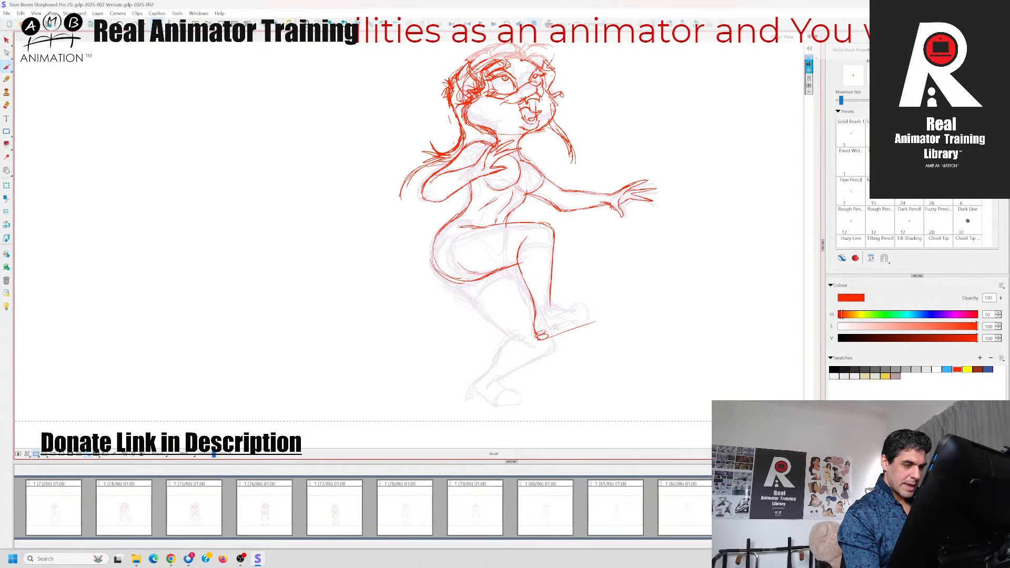
{"action": "left_click_drag", "start_coordinate": [545, 335], "coordinate": [586, 313]}
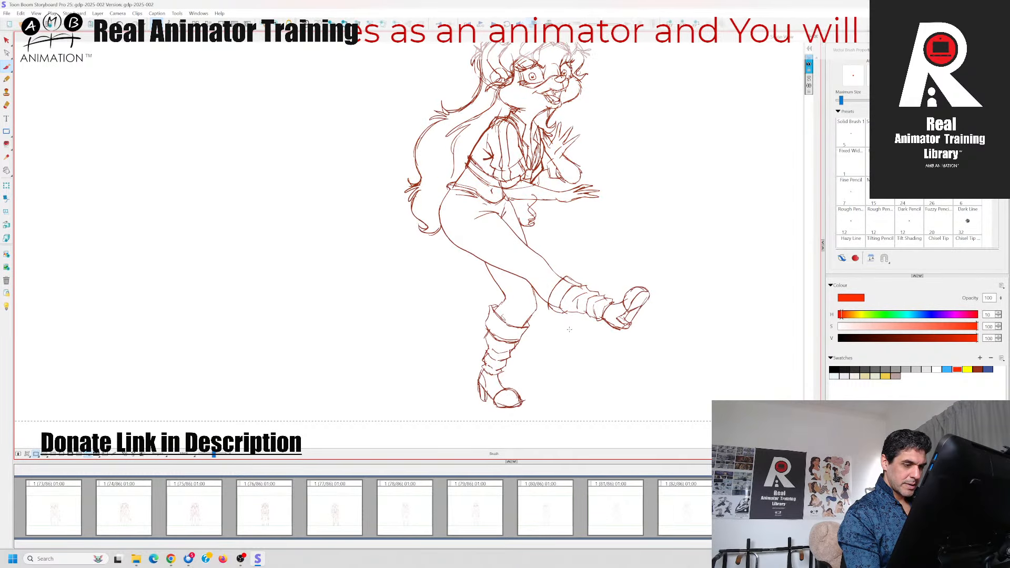
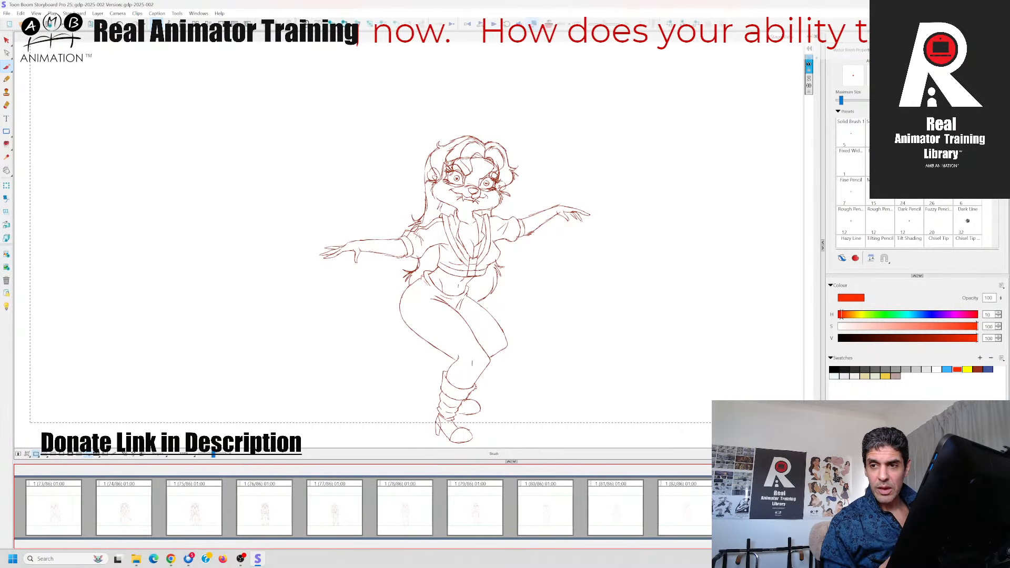
Compare the red kicking pose with the finished arms-out squat panel and the profile kick panel on either side
{"action": "key", "text": "Right"}
{"action": "key", "text": "Right"}
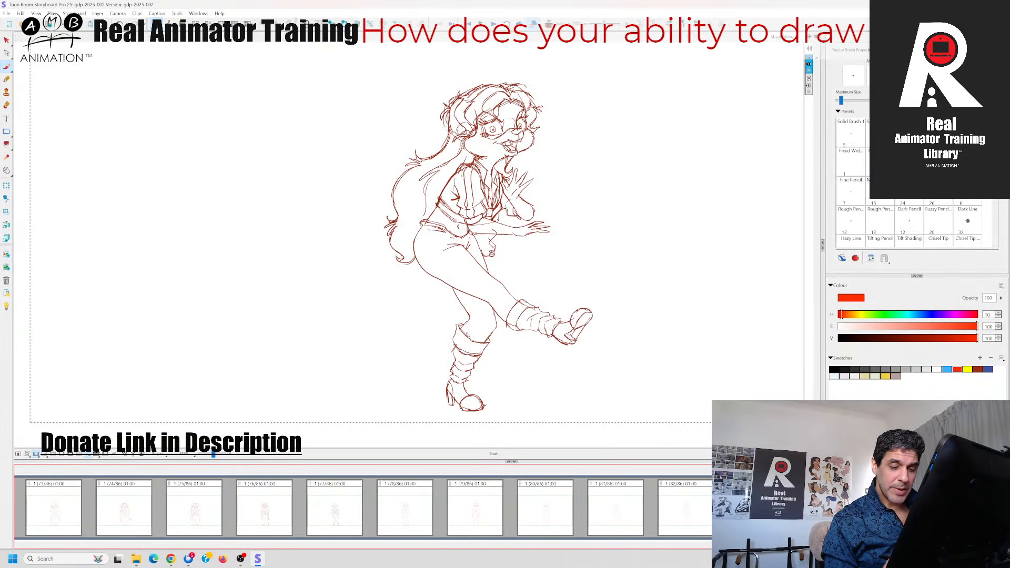
{"action": "key", "text": "Left"}
{"action": "key", "text": "Left"}
{"action": "key", "text": "Right"}
{"action": "key", "text": "Right"}
{"action": "key", "text": "Left"}
{"action": "key", "text": "Left"}
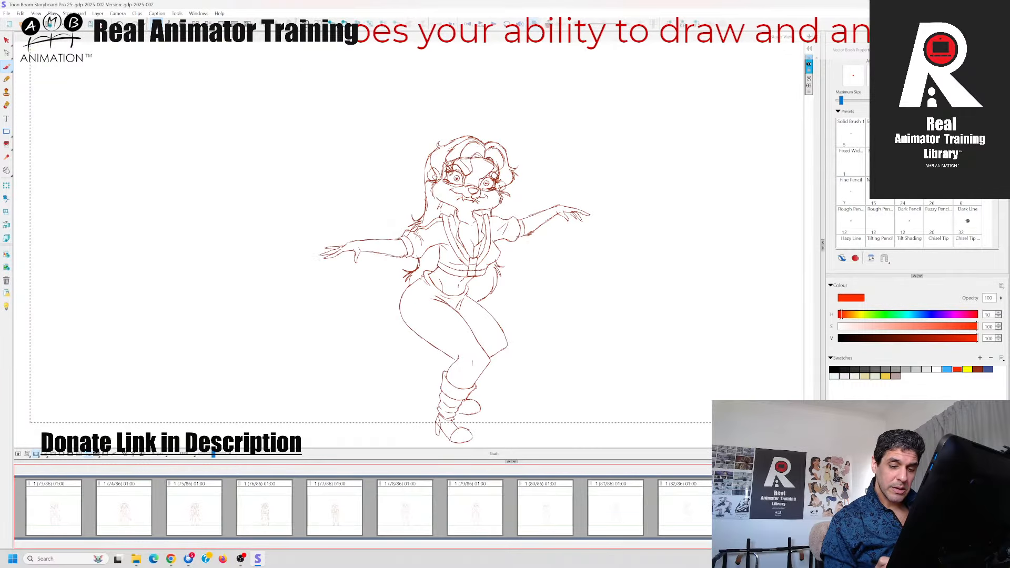
{"action": "key", "text": "Right"}
{"action": "key", "text": "Right"}
{"action": "key", "text": "Left"}
{"action": "key", "text": "Left"}
{"action": "key", "text": "Right"}
{"action": "key", "text": "Right"}
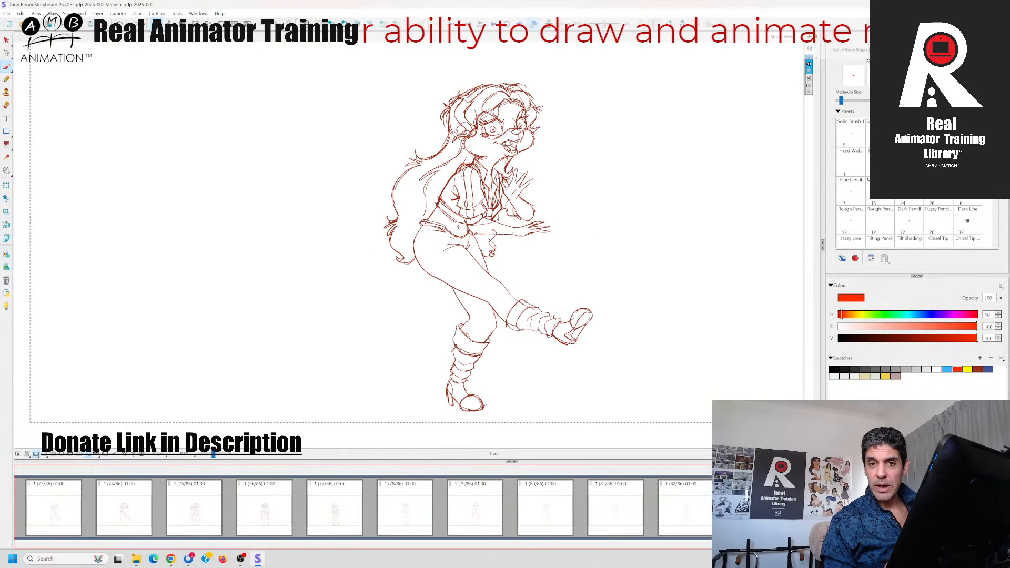
{"action": "key", "text": "Left"}
{"action": "key", "text": "Left"}
Examine the whole figure within the camera frame, checking the red pose's placement and motion against both neighbouring panels
{"action": "key", "text": "Right"}
{"action": "key", "text": "Right"}
{"action": "key", "text": "Left"}
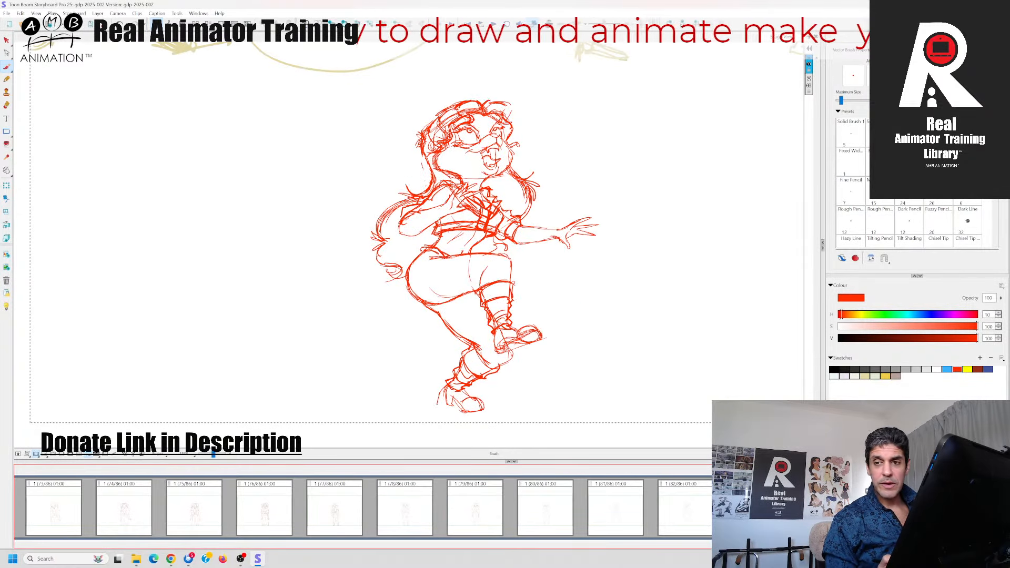
{"action": "left_click_drag", "start_coordinate": [213, 454], "coordinate": [212, 455]}
{"action": "key", "text": "Right"}
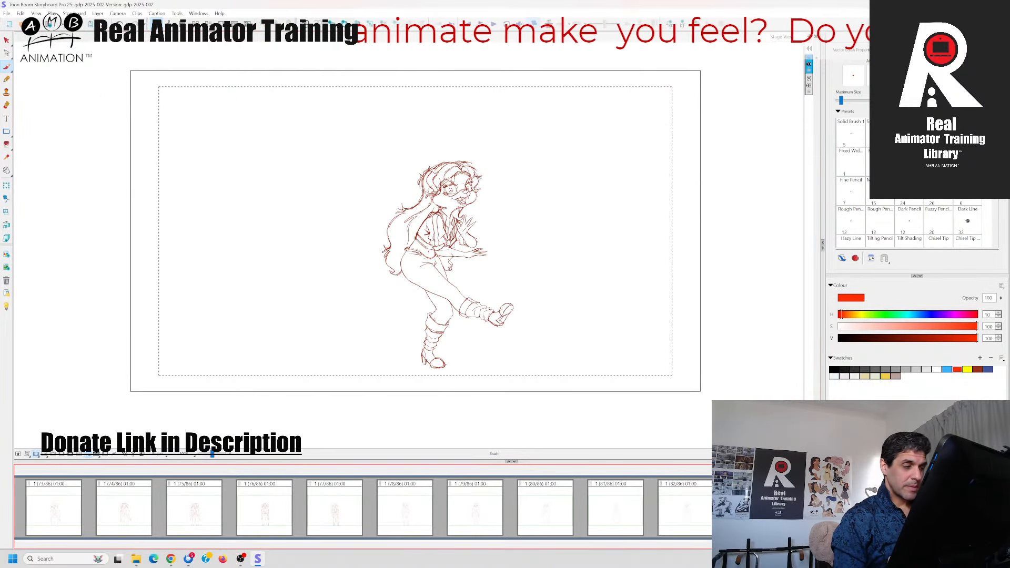
{"action": "key", "text": "Left"}
{"action": "key", "text": "Left"}
{"action": "key", "text": "Right"}
{"action": "key", "text": "Left"}
{"action": "key", "text": "Right"}
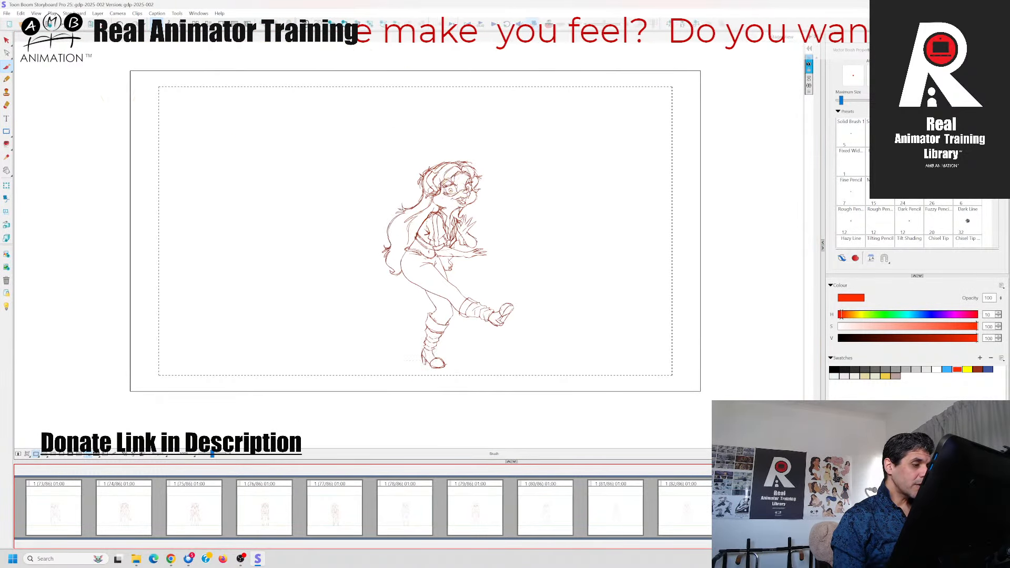
{"action": "key", "text": "Right"}
{"action": "mouse_move", "coordinate": [557, 226]}
{"action": "left_mouse_down"}
{"action": "mouse_move", "coordinate": [582, 266]}
{"action": "mouse_move", "coordinate": [616, 266]}
{"action": "left_mouse_up"}
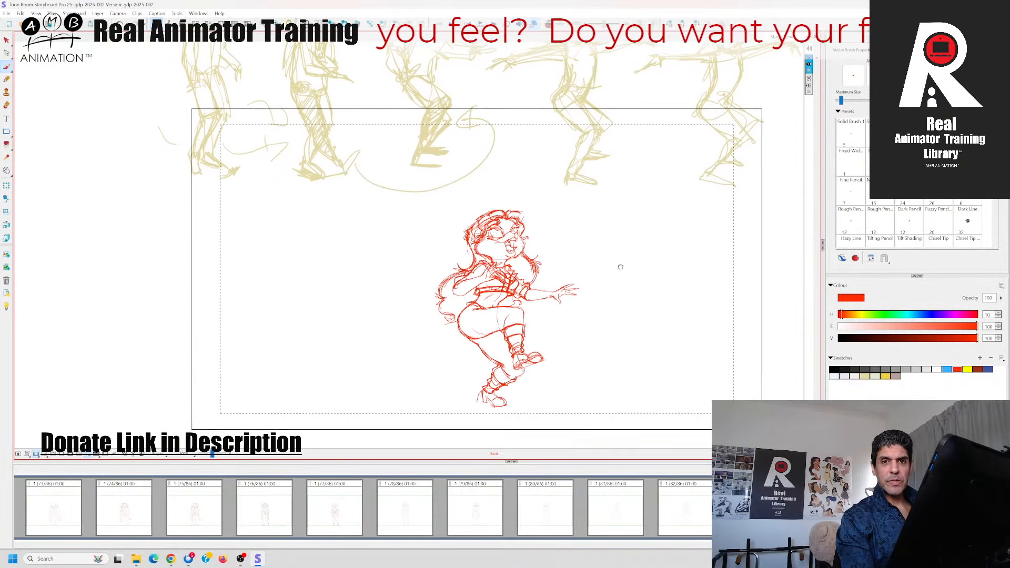
{"action": "mouse_move", "coordinate": [388, 220]}
{"action": "left_mouse_down"}
{"action": "mouse_move", "coordinate": [435, 282]}
{"action": "mouse_move", "coordinate": [428, 249]}
{"action": "mouse_move", "coordinate": [363, 213]}
{"action": "left_mouse_up"}
{"action": "left_click_drag", "start_coordinate": [618, 236], "coordinate": [622, 222]}
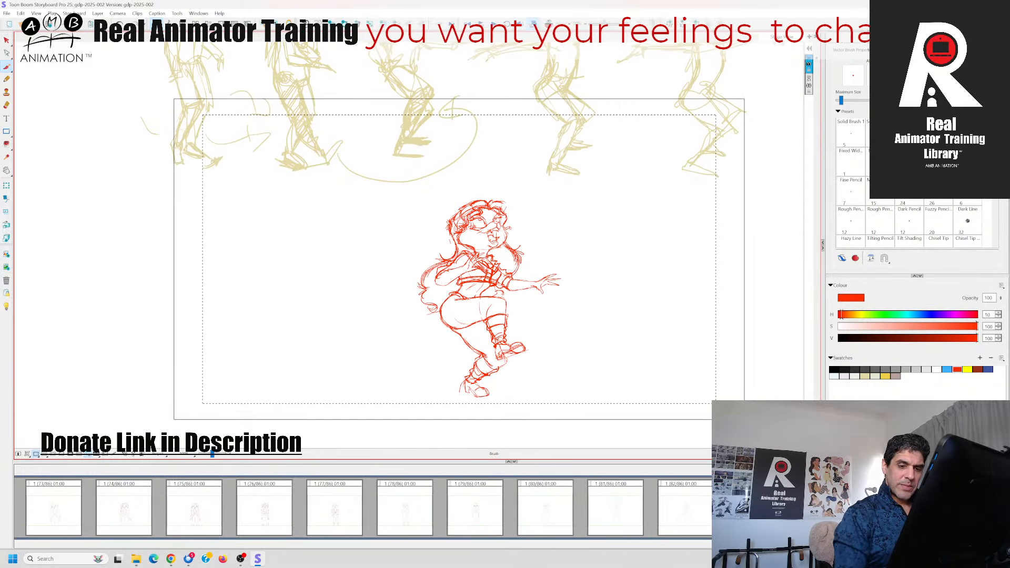
{"action": "key", "text": "Left"}
{"action": "key", "text": "Right"}
{"action": "key", "text": "Left"}
{"action": "key", "text": "Right"}
{"action": "key", "text": "Left"}
{"action": "key", "text": "Right"}
{"action": "key", "text": "Left"}
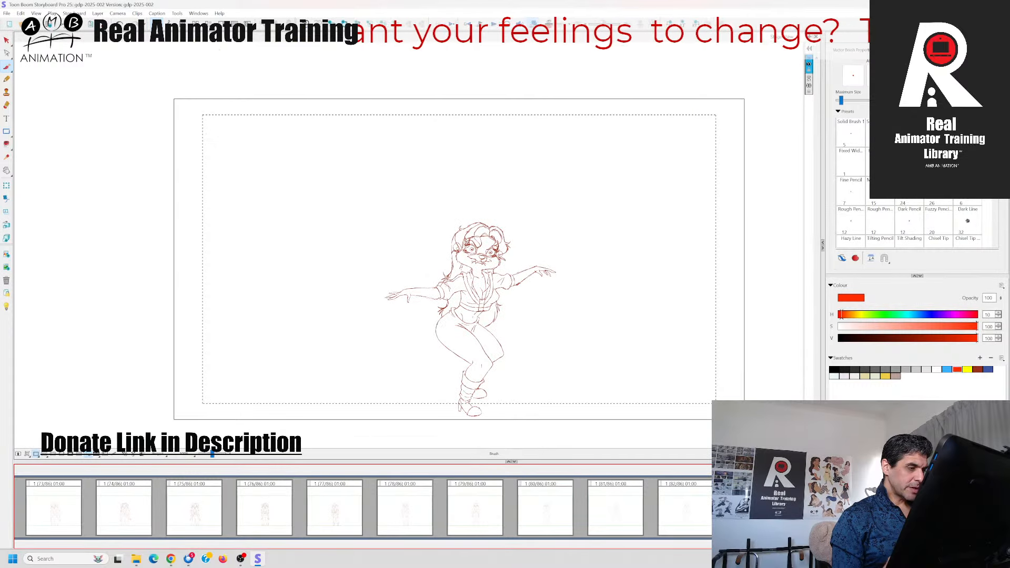
{"action": "key", "text": "Right"}
{"action": "key", "text": "Left"}
{"action": "key", "text": "Right"}
{"action": "key", "text": "Left"}
{"action": "key", "text": "Right"}
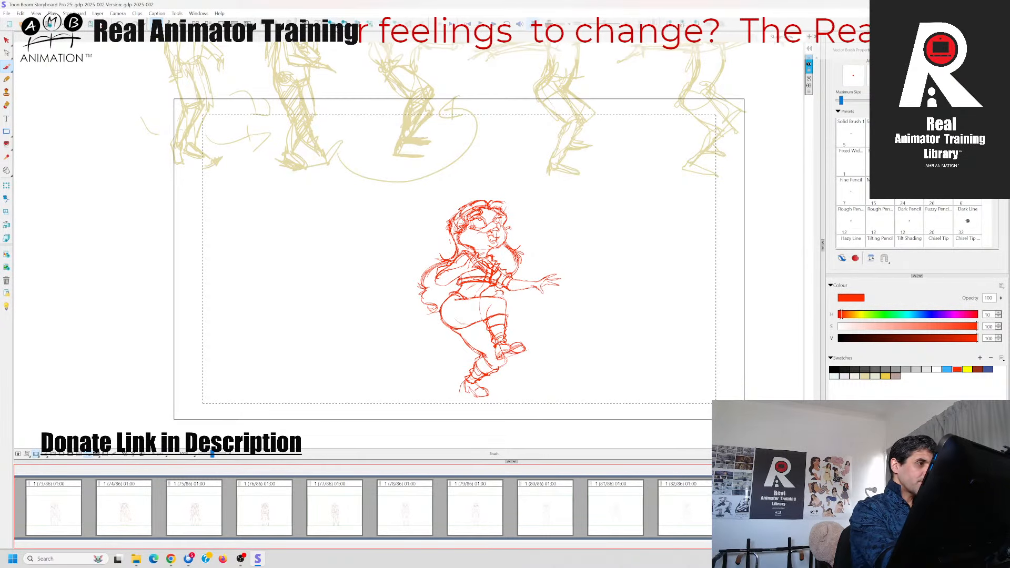
Add a new blank panel after the red kicking pose and choose the red swatch as the drawing colour
{"action": "key", "text": "p"}
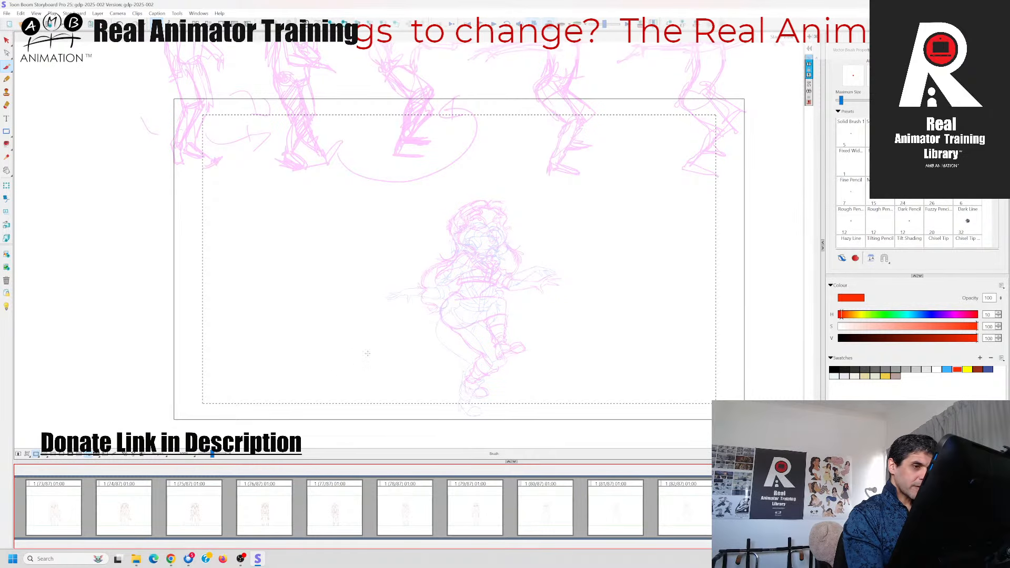
{"action": "left_click_drag", "start_coordinate": [619, 263], "coordinate": [562, 294]}
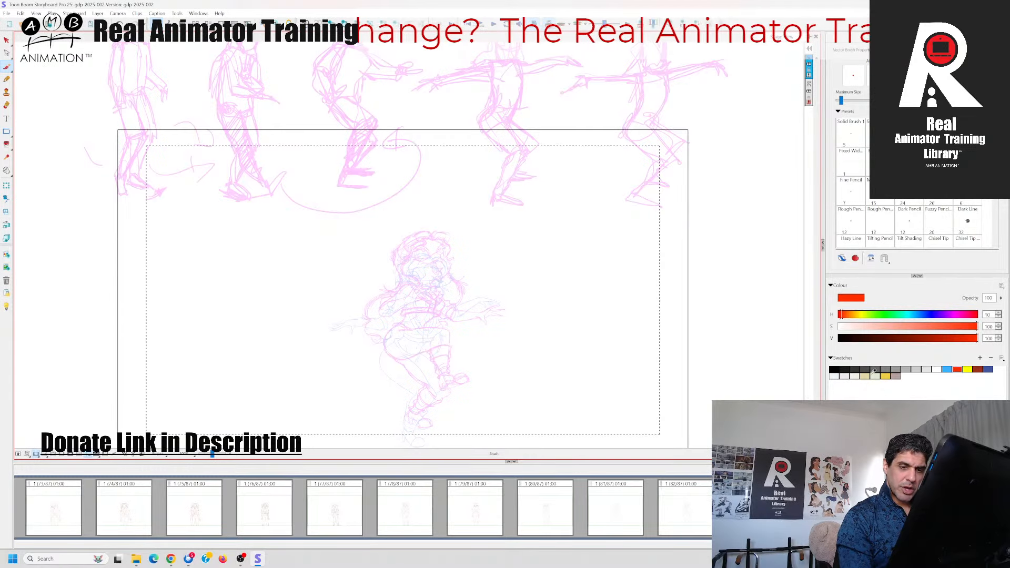
{"action": "left_click", "coordinate": [958, 368]}
{"action": "mouse_move", "coordinate": [514, 335]}
{"action": "left_mouse_down"}
{"action": "mouse_move", "coordinate": [537, 293]}
{"action": "mouse_move", "coordinate": [521, 353]}
{"action": "left_mouse_up"}
{"action": "mouse_move", "coordinate": [473, 79]}
{"action": "left_mouse_down"}
{"action": "mouse_move", "coordinate": [554, 179]}
{"action": "mouse_move", "coordinate": [447, 153]}
{"action": "left_mouse_up"}
{"action": "key", "text": "ctrl+z"}
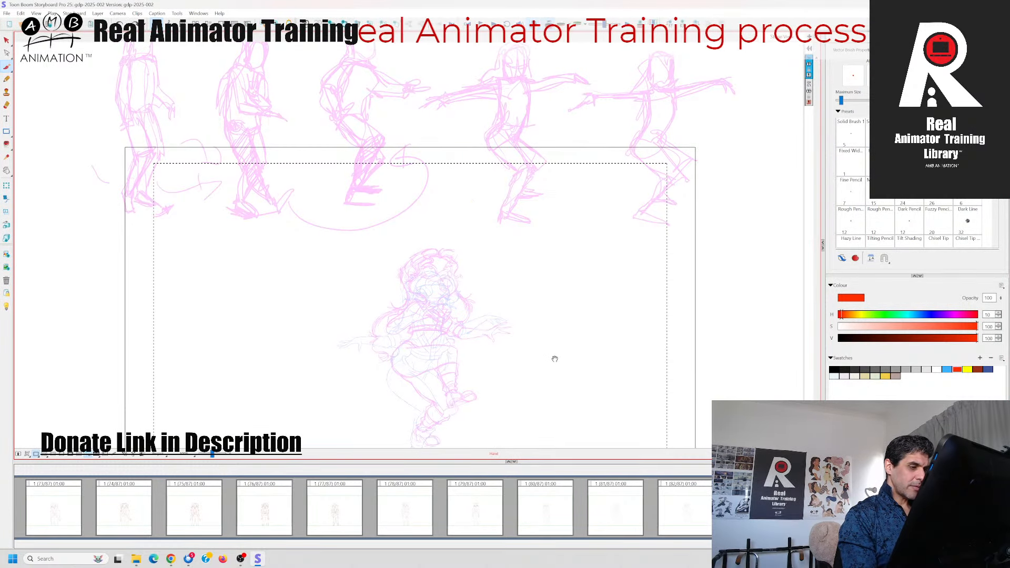
{"action": "left_click_drag", "start_coordinate": [554, 356], "coordinate": [565, 333]}
Rough in both bent legs in red, from the hips through the knees down to the feet
{"action": "mouse_move", "coordinate": [436, 416]}
{"action": "left_mouse_down"}
{"action": "mouse_move", "coordinate": [448, 420]}
{"action": "mouse_move", "coordinate": [446, 392]}
{"action": "mouse_move", "coordinate": [466, 373]}
{"action": "left_mouse_up"}
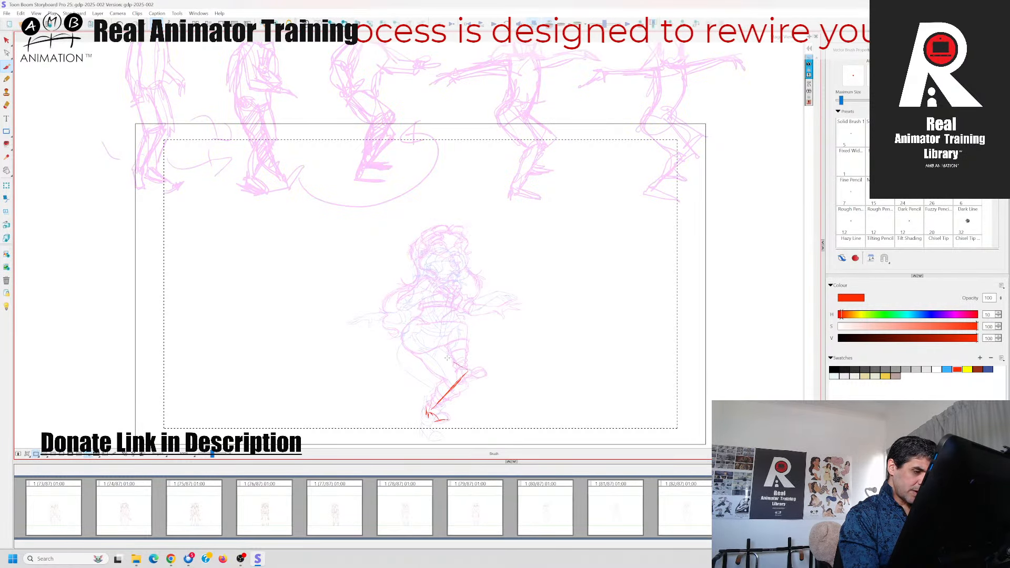
{"action": "mouse_move", "coordinate": [447, 359]}
{"action": "left_mouse_down"}
{"action": "mouse_move", "coordinate": [461, 367]}
{"action": "mouse_move", "coordinate": [422, 339]}
{"action": "left_mouse_up"}
{"action": "mouse_move", "coordinate": [426, 436]}
{"action": "left_mouse_down"}
{"action": "mouse_move", "coordinate": [442, 429]}
{"action": "mouse_move", "coordinate": [430, 389]}
{"action": "mouse_move", "coordinate": [428, 421]}
{"action": "left_mouse_up"}
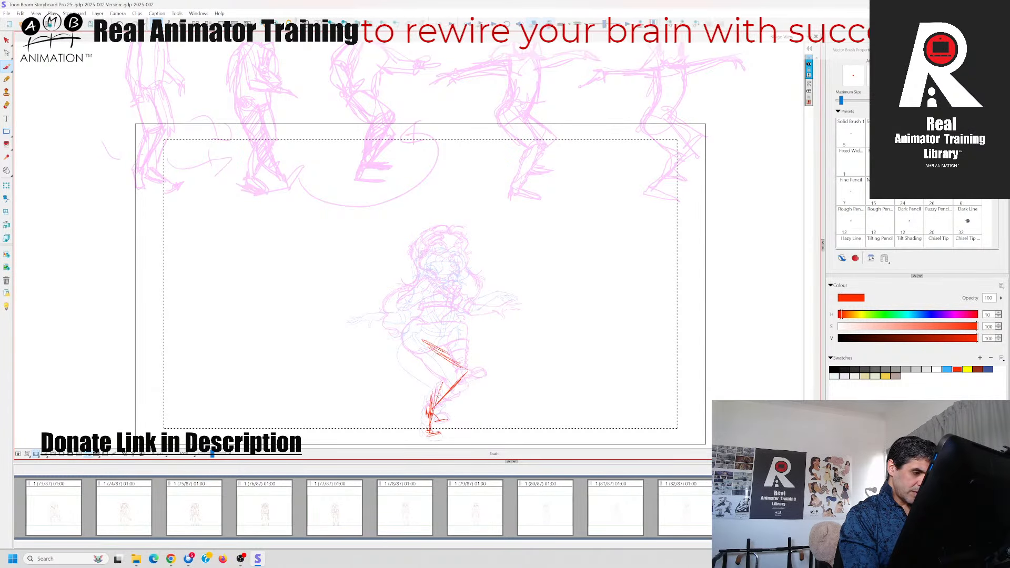
{"action": "mouse_move", "coordinate": [441, 384]}
{"action": "left_mouse_down"}
{"action": "mouse_move", "coordinate": [434, 408]}
{"action": "mouse_move", "coordinate": [401, 362]}
{"action": "mouse_move", "coordinate": [404, 330]}
{"action": "mouse_move", "coordinate": [399, 356]}
{"action": "left_mouse_up"}
{"action": "mouse_move", "coordinate": [402, 332]}
{"action": "left_mouse_down"}
{"action": "mouse_move", "coordinate": [406, 359]}
{"action": "mouse_move", "coordinate": [397, 329]}
{"action": "mouse_move", "coordinate": [416, 331]}
{"action": "left_mouse_up"}
{"action": "mouse_move", "coordinate": [404, 343]}
{"action": "left_mouse_down"}
{"action": "mouse_move", "coordinate": [423, 333]}
{"action": "mouse_move", "coordinate": [466, 364]}
{"action": "left_mouse_up"}
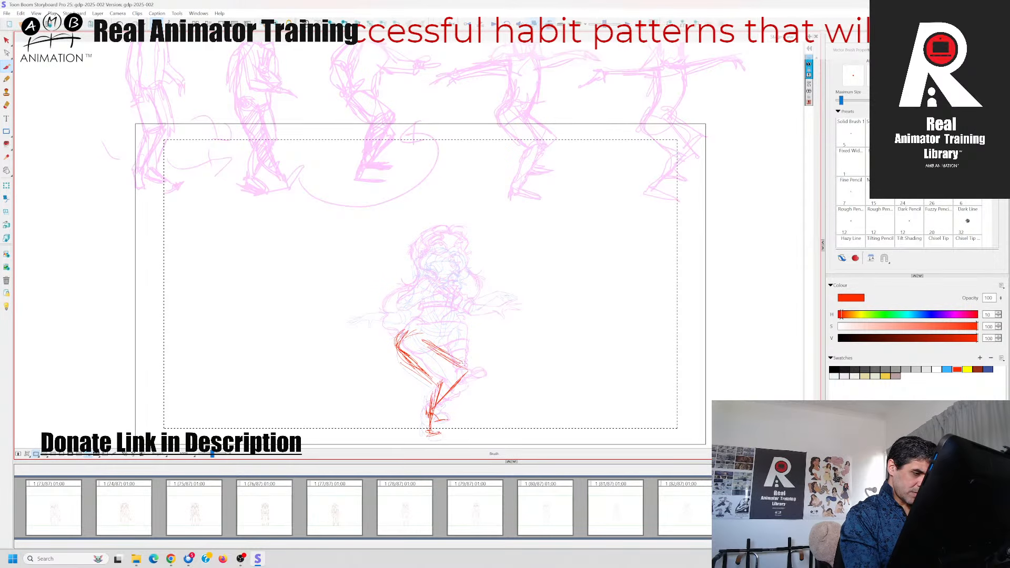
Rough in the back line of the torso from the hip up to the shoulder, comparing it with the adjacent panels
{"action": "left_click_drag", "start_coordinate": [408, 338], "coordinate": [412, 294]}
{"action": "left_click_drag", "start_coordinate": [410, 333], "coordinate": [416, 284]}
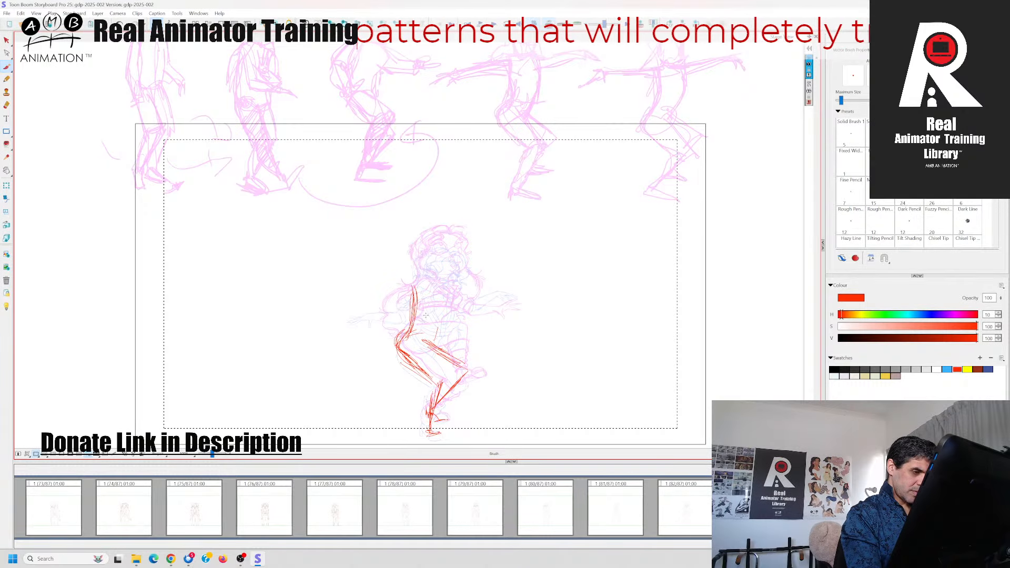
{"action": "left_click", "coordinate": [817, 545]}
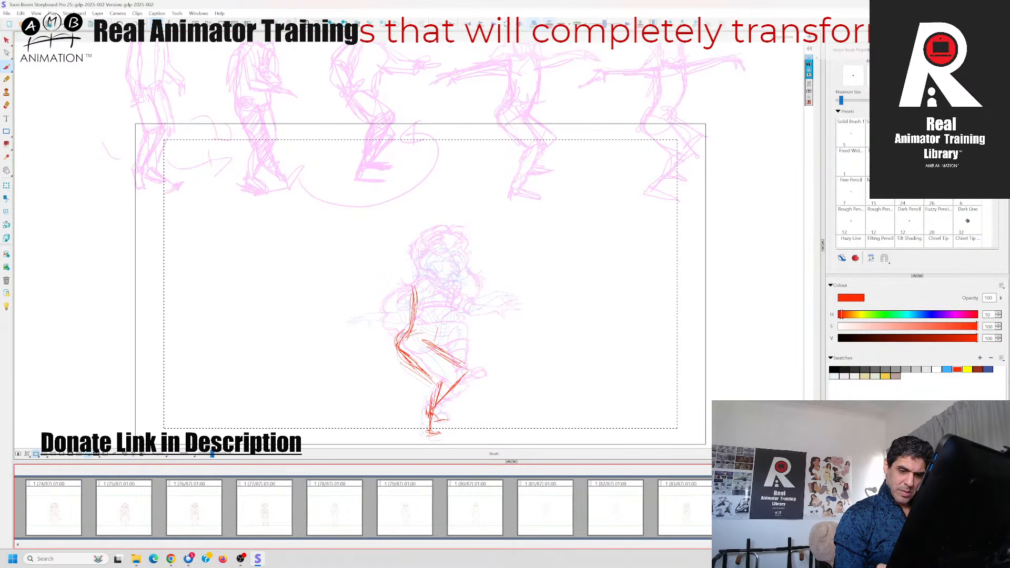
{"action": "key", "text": "Left"}
{"action": "key", "text": "Right"}
Rough in the front side of the torso above the near thigh, checking it against the panels before and after
{"action": "key", "text": "Right"}
{"action": "key", "text": "Left"}
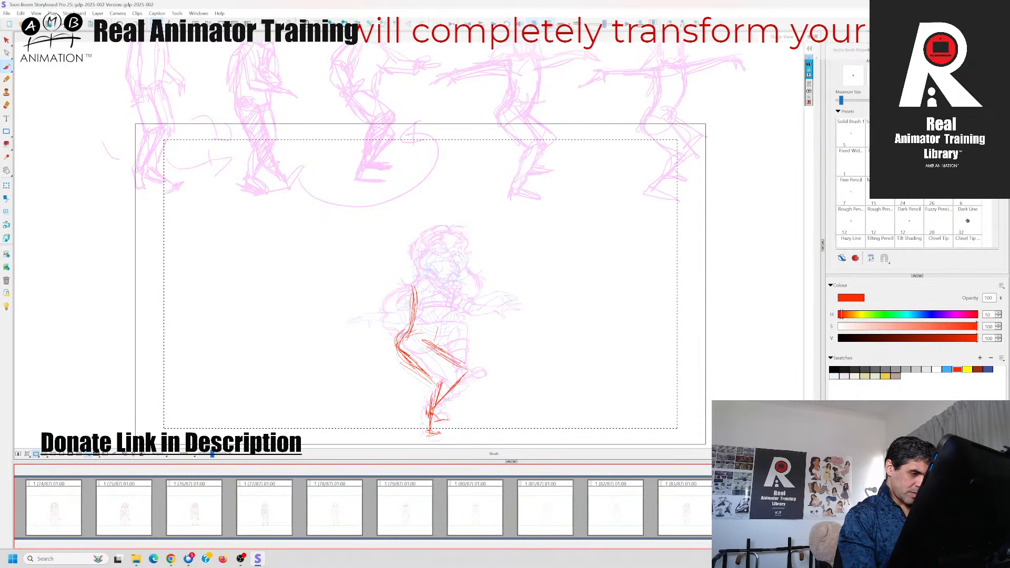
{"action": "mouse_move", "coordinate": [438, 343]}
{"action": "left_mouse_down"}
{"action": "mouse_move", "coordinate": [454, 312]}
{"action": "mouse_move", "coordinate": [427, 308]}
{"action": "mouse_move", "coordinate": [413, 291]}
{"action": "mouse_move", "coordinate": [437, 286]}
{"action": "mouse_move", "coordinate": [427, 322]}
{"action": "left_mouse_up"}
{"action": "key", "text": "Left"}
{"action": "key", "text": "Right"}
{"action": "key", "text": "Left"}
Draw the shoulder line and the rear arm stretched out behind the body with its raised hand
{"action": "key", "text": "Right"}
{"action": "key", "text": "Right"}
{"action": "key", "text": "Left"}
{"action": "left_click_drag", "start_coordinate": [422, 295], "coordinate": [459, 292]}
{"action": "mouse_move", "coordinate": [449, 292]}
{"action": "left_mouse_down"}
{"action": "mouse_move", "coordinate": [452, 302]}
{"action": "mouse_move", "coordinate": [389, 302]}
{"action": "mouse_move", "coordinate": [352, 289]}
{"action": "mouse_move", "coordinate": [355, 274]}
{"action": "mouse_move", "coordinate": [341, 272]}
{"action": "left_mouse_up"}
{"action": "key", "text": "Left"}
{"action": "key", "text": "Right"}
{"action": "left_click_drag", "start_coordinate": [349, 287], "coordinate": [335, 282]}
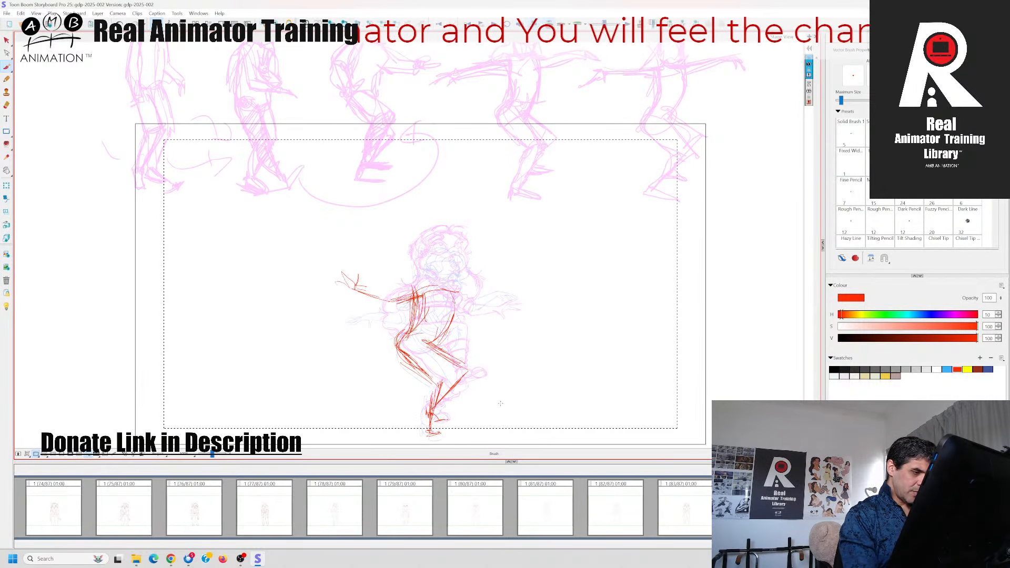
Compare the rough limb and torso placement with the red kicking pose and the arms-out squat panel
{"action": "key", "text": "Left"}
{"action": "key", "text": "Right"}
{"action": "key", "text": "Right"}
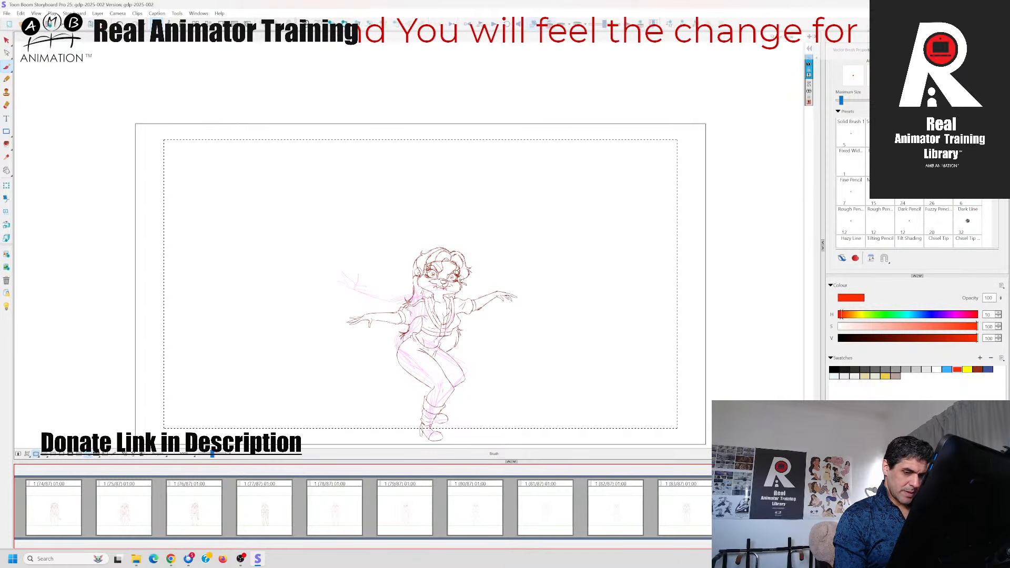
{"action": "key", "text": "Left"}
{"action": "key", "text": "Right"}
{"action": "key", "text": "Left"}
{"action": "key", "text": "Left"}
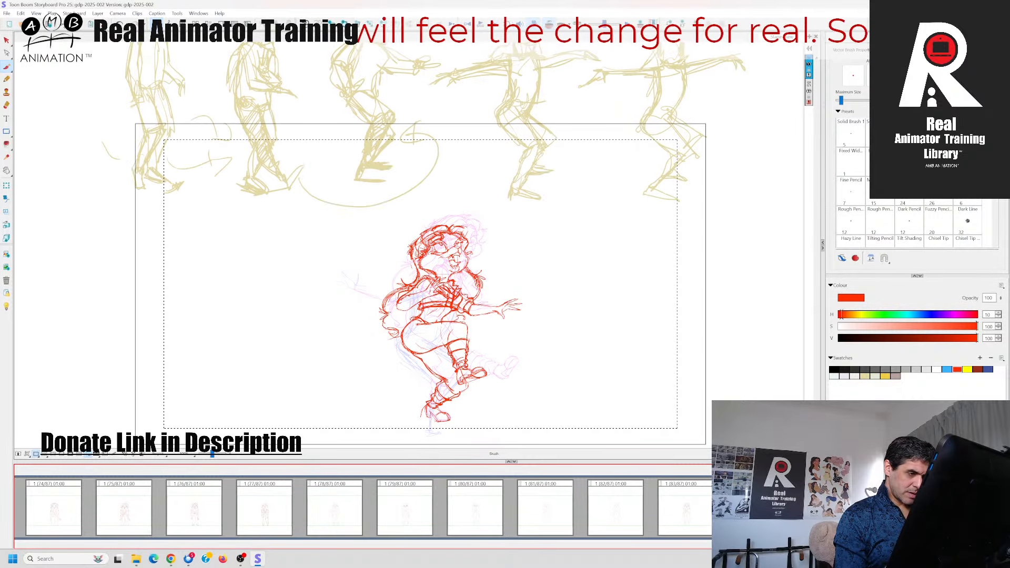
{"action": "key", "text": "Right"}
Rough in the forward arm from the shoulder out to the wrist, undoing the stray extra strokes
{"action": "mouse_move", "coordinate": [451, 289]}
{"action": "left_mouse_down"}
{"action": "mouse_move", "coordinate": [482, 298]}
{"action": "mouse_move", "coordinate": [516, 288]}
{"action": "mouse_move", "coordinate": [526, 307]}
{"action": "mouse_move", "coordinate": [541, 295]}
{"action": "mouse_move", "coordinate": [515, 287]}
{"action": "mouse_move", "coordinate": [522, 296]}
{"action": "left_mouse_up"}
{"action": "key", "text": "ctrl+z"}
{"action": "key", "text": "ctrl+z"}
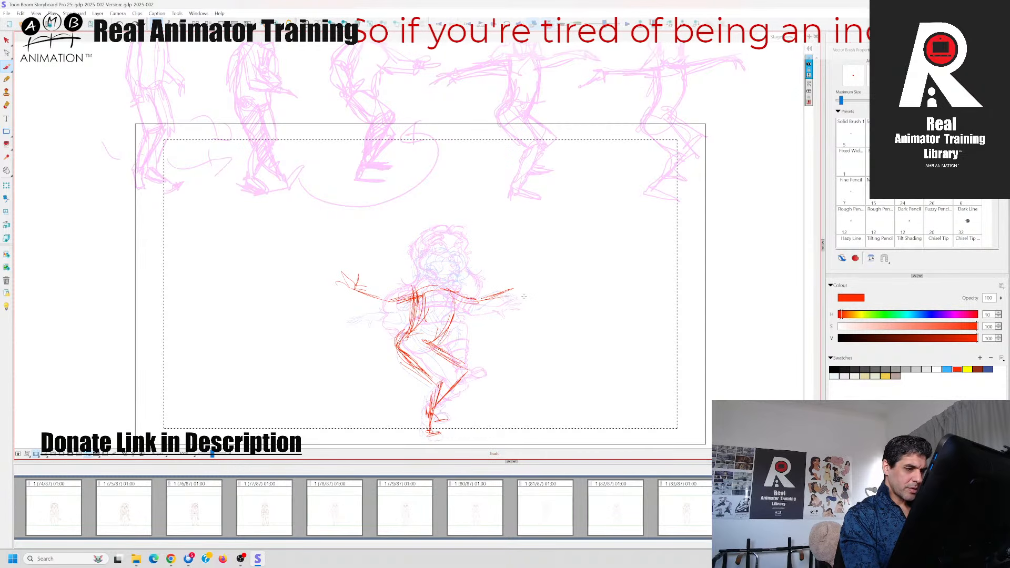
{"action": "mouse_move", "coordinate": [508, 315]}
{"action": "left_mouse_down"}
{"action": "mouse_move", "coordinate": [540, 308]}
{"action": "mouse_move", "coordinate": [523, 279]}
{"action": "mouse_move", "coordinate": [519, 322]}
{"action": "mouse_move", "coordinate": [551, 317]}
{"action": "mouse_move", "coordinate": [570, 298]}
{"action": "mouse_move", "coordinate": [545, 288]}
{"action": "mouse_move", "coordinate": [539, 306]}
{"action": "mouse_move", "coordinate": [569, 291]}
{"action": "mouse_move", "coordinate": [544, 281]}
{"action": "mouse_move", "coordinate": [532, 293]}
{"action": "mouse_move", "coordinate": [559, 306]}
{"action": "mouse_move", "coordinate": [570, 299]}
{"action": "left_mouse_up"}
{"action": "key", "text": "ctrl+z"}
{"action": "key", "text": "ctrl+z"}
{"action": "key", "text": "ctrl+z"}
{"action": "key", "text": "ctrl+z"}
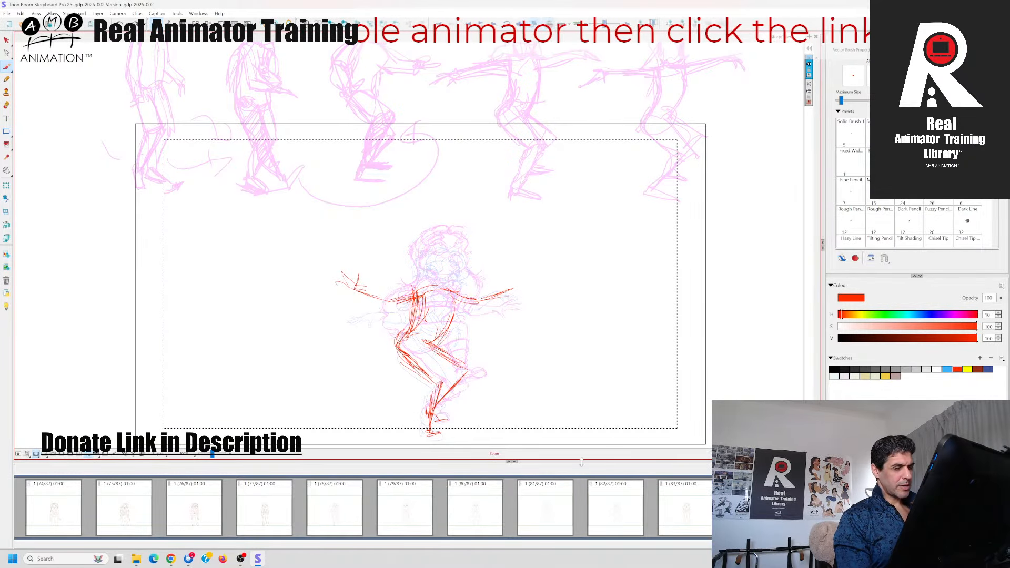
{"action": "left_click_drag", "start_coordinate": [470, 303], "coordinate": [522, 289]}
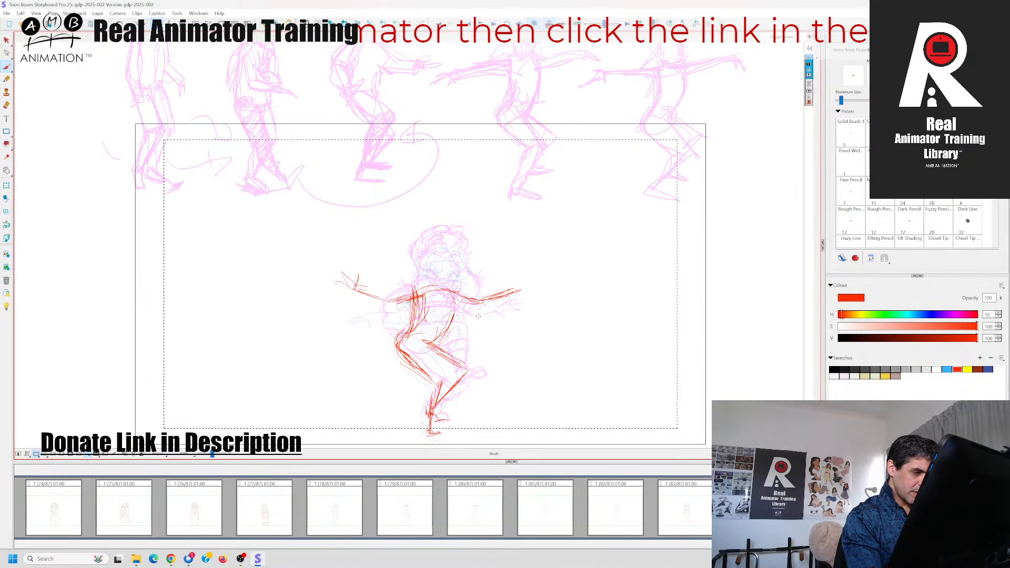
Add the underside and hand of the forward arm, checking its position against the following squat panel
{"action": "key", "text": "Right"}
{"action": "key", "text": "Left"}
{"action": "key", "text": "Right"}
{"action": "key", "text": "Left"}
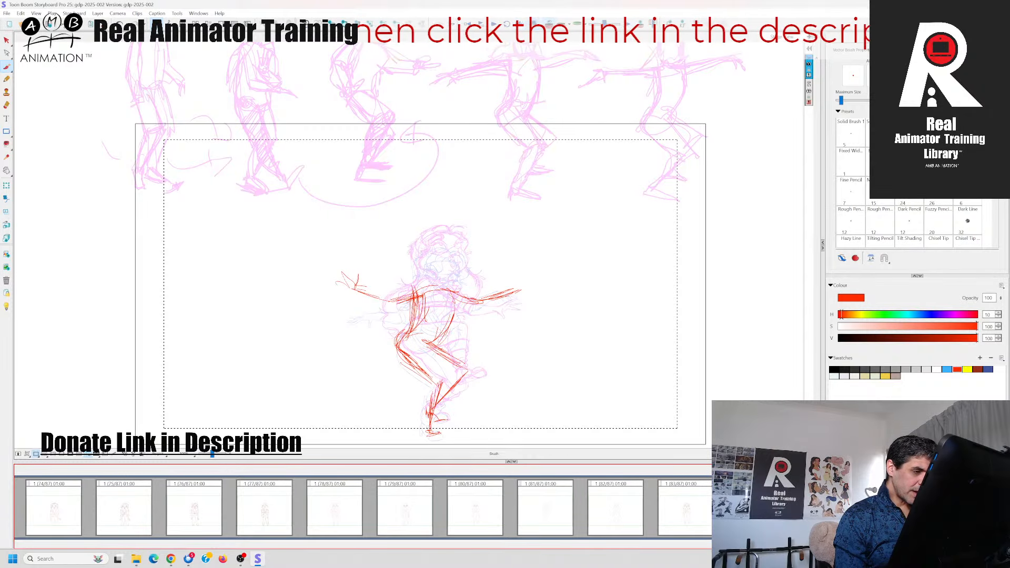
{"action": "left_click_drag", "start_coordinate": [454, 301], "coordinate": [456, 304]}
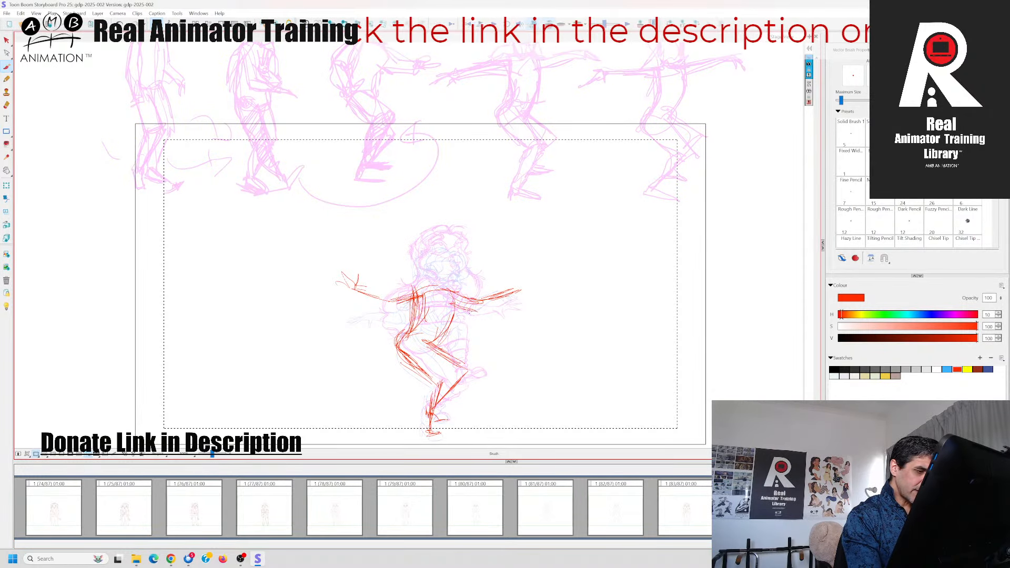
{"action": "key", "text": "Right"}
{"action": "key", "text": "Left"}
{"action": "left_click_drag", "start_coordinate": [494, 302], "coordinate": [516, 292]}
{"action": "mouse_move", "coordinate": [508, 295]}
{"action": "left_mouse_down"}
{"action": "mouse_move", "coordinate": [523, 290]}
{"action": "mouse_move", "coordinate": [514, 302]}
{"action": "left_mouse_up"}
{"action": "left_click_drag", "start_coordinate": [505, 299], "coordinate": [524, 292]}
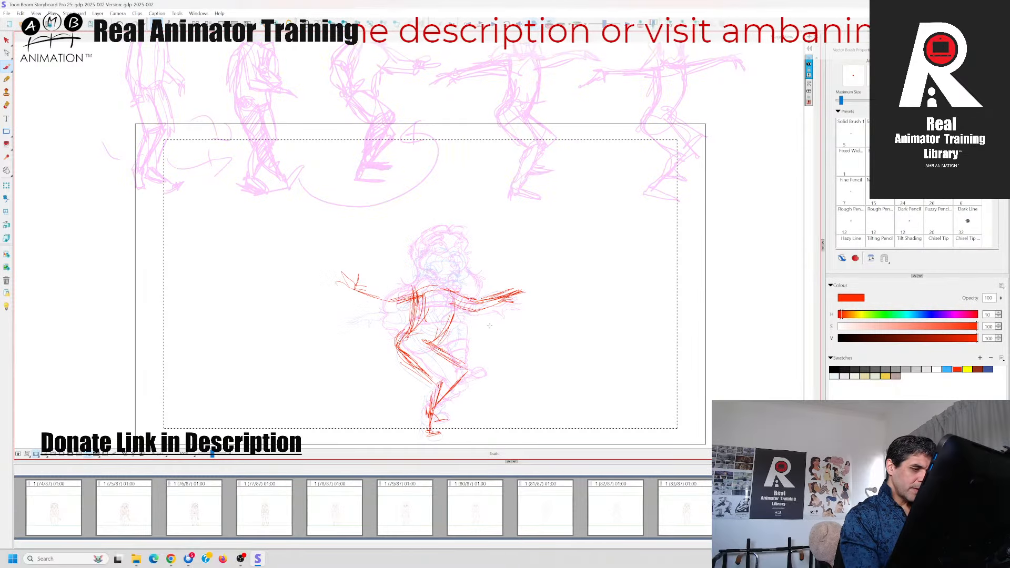
Reinforce both sides of the torso from the shoulders to the hips, comparing them with the preceding panel
{"action": "left_click_drag", "start_coordinate": [455, 299], "coordinate": [449, 326]}
{"action": "left_click_drag", "start_coordinate": [422, 294], "coordinate": [401, 339]}
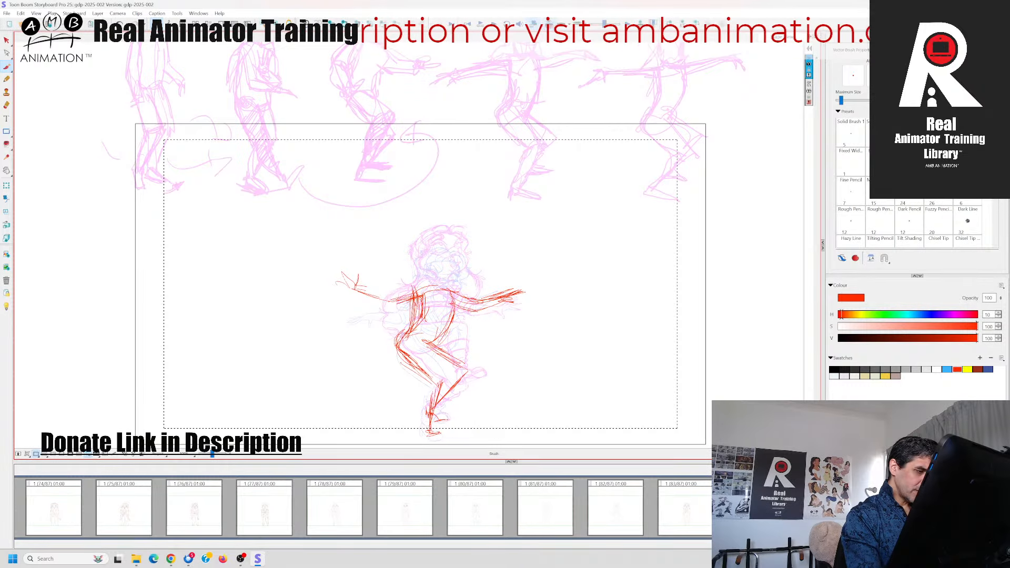
{"action": "key", "text": "Left"}
{"action": "key", "text": "Right"}
{"action": "key", "text": "Left"}
{"action": "key", "text": "Right"}
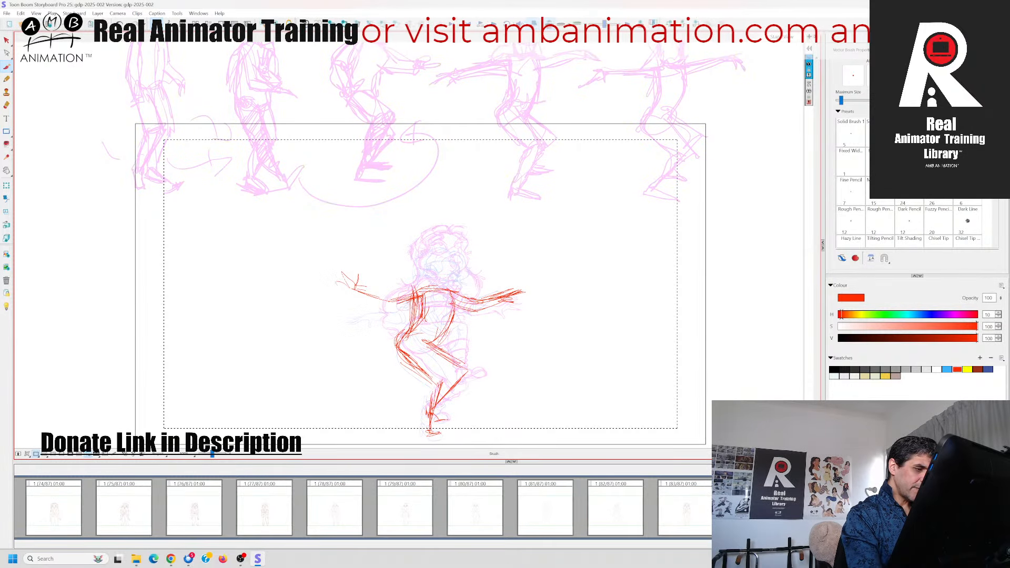
{"action": "key", "text": "Left"}
{"action": "key", "text": "Right"}
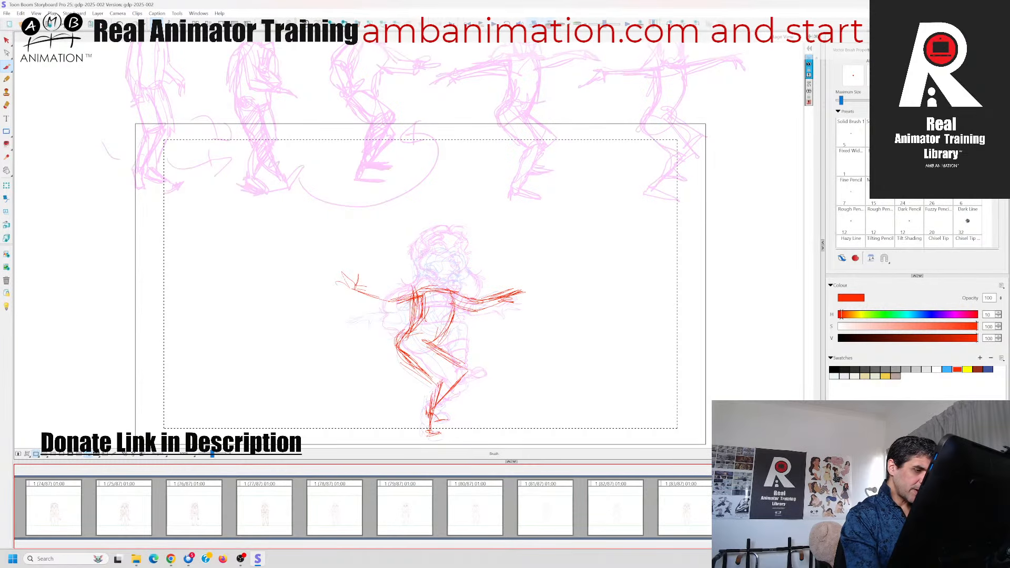
{"action": "key", "text": "Left"}
{"action": "key", "text": "Right"}
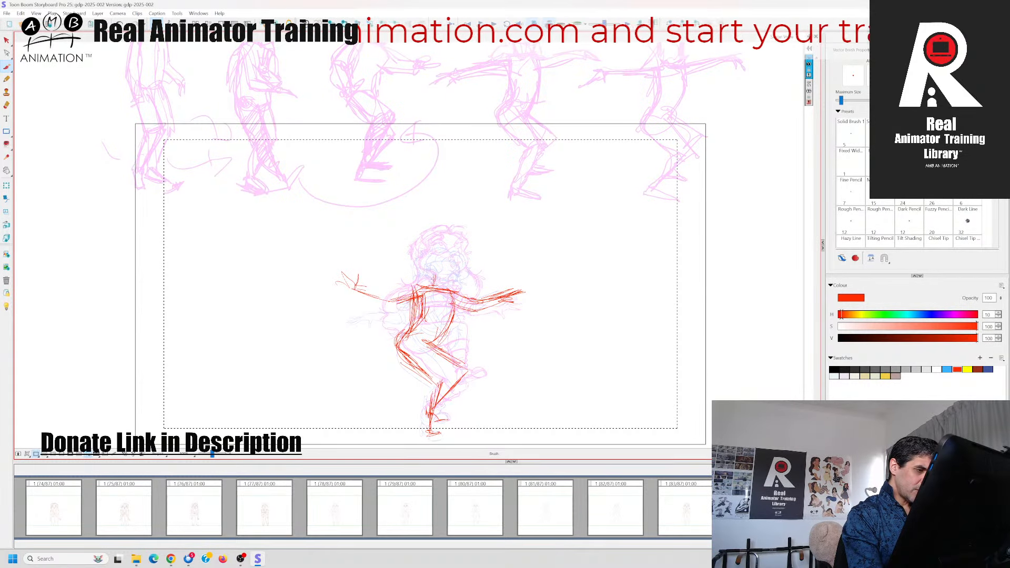
Rough in the neck and the round head shape with its curved facial guidelines above the shoulders
{"action": "mouse_move", "coordinate": [433, 282]}
{"action": "left_mouse_down"}
{"action": "mouse_move", "coordinate": [421, 268]}
{"action": "mouse_move", "coordinate": [454, 253]}
{"action": "mouse_move", "coordinate": [461, 259]}
{"action": "mouse_move", "coordinate": [447, 287]}
{"action": "left_mouse_up"}
{"action": "left_click_drag", "start_coordinate": [421, 258], "coordinate": [434, 281]}
{"action": "mouse_move", "coordinate": [416, 278]}
{"action": "left_mouse_down"}
{"action": "mouse_move", "coordinate": [437, 281]}
{"action": "mouse_move", "coordinate": [422, 255]}
{"action": "mouse_move", "coordinate": [431, 245]}
{"action": "mouse_move", "coordinate": [463, 252]}
{"action": "mouse_move", "coordinate": [463, 266]}
{"action": "left_mouse_up"}
{"action": "key", "text": "Left"}
{"action": "key", "text": "Right"}
{"action": "mouse_move", "coordinate": [442, 242]}
{"action": "left_mouse_down"}
{"action": "mouse_move", "coordinate": [421, 255]}
{"action": "mouse_move", "coordinate": [419, 269]}
{"action": "mouse_move", "coordinate": [450, 290]}
{"action": "left_mouse_up"}
Rough in the chest and waist lines inside the torso, checking them against the neighbouring panels
{"action": "key", "text": "Right"}
{"action": "key", "text": "Left"}
{"action": "key", "text": "Left"}
{"action": "key", "text": "Right"}
{"action": "key", "text": "Left"}
{"action": "key", "text": "Right"}
{"action": "mouse_move", "coordinate": [451, 291]}
{"action": "left_mouse_down"}
{"action": "mouse_move", "coordinate": [407, 294]}
{"action": "mouse_move", "coordinate": [426, 322]}
{"action": "left_mouse_up"}
{"action": "key", "text": "Left"}
{"action": "key", "text": "Right"}
Draw the top of the front thigh from the waist out to the bent knee, comparing it with the preceding panel
{"action": "mouse_move", "coordinate": [427, 316]}
{"action": "left_mouse_down"}
{"action": "mouse_move", "coordinate": [449, 319]}
{"action": "mouse_move", "coordinate": [438, 318]}
{"action": "mouse_move", "coordinate": [427, 349]}
{"action": "mouse_move", "coordinate": [466, 374]}
{"action": "left_mouse_up"}
{"action": "key", "text": "Left"}
{"action": "key", "text": "Right"}
{"action": "key", "text": "Left"}
{"action": "key", "text": "Right"}
{"action": "key", "text": "Left"}
{"action": "key", "text": "Right"}
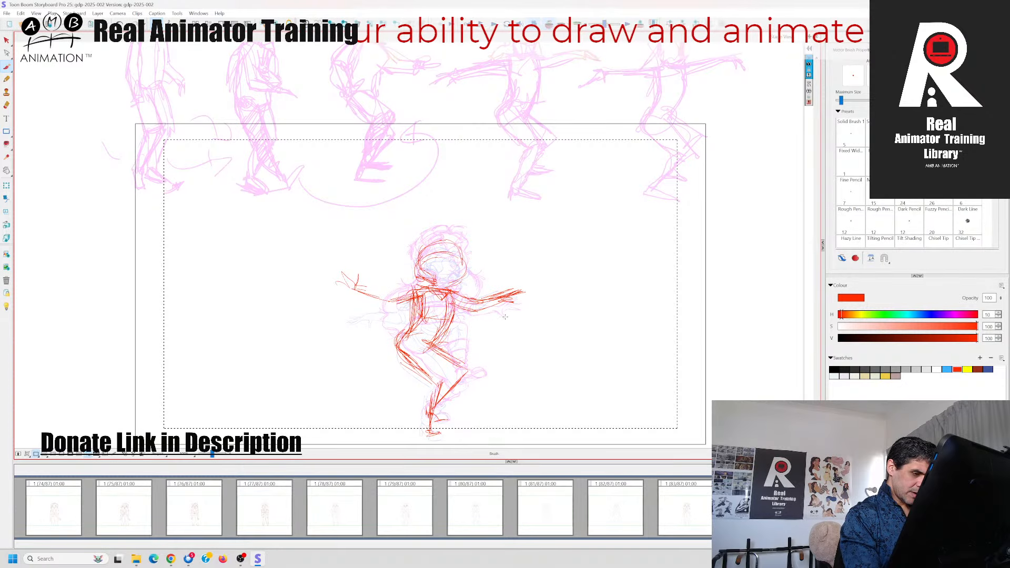
{"action": "key", "text": "Left"}
{"action": "key", "text": "Right"}
Build up the pelvis, the underside of the thighs and the lower legs below the bent knees
{"action": "mouse_move", "coordinate": [428, 342]}
{"action": "left_mouse_down"}
{"action": "mouse_move", "coordinate": [472, 373]}
{"action": "mouse_move", "coordinate": [441, 404]}
{"action": "left_mouse_up"}
{"action": "key", "text": "Left"}
{"action": "key", "text": "Right"}
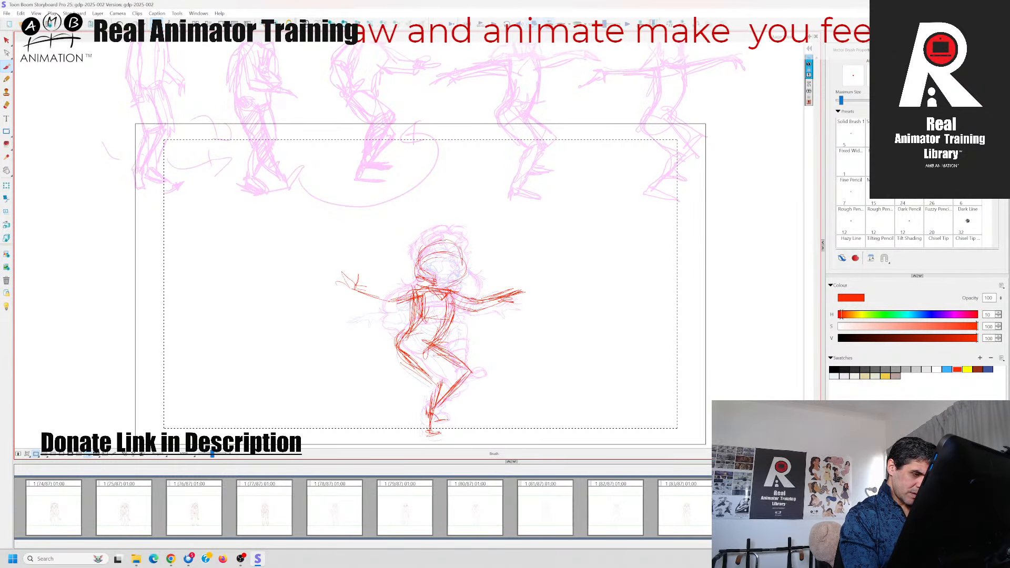
{"action": "left_click_drag", "start_coordinate": [401, 357], "coordinate": [426, 343]}
{"action": "mouse_move", "coordinate": [402, 353]}
{"action": "left_mouse_down"}
{"action": "mouse_move", "coordinate": [430, 341]}
{"action": "mouse_move", "coordinate": [451, 383]}
{"action": "left_mouse_up"}
{"action": "mouse_move", "coordinate": [430, 380]}
{"action": "left_mouse_down"}
{"action": "mouse_move", "coordinate": [449, 379]}
{"action": "mouse_move", "coordinate": [439, 406]}
{"action": "left_mouse_up"}
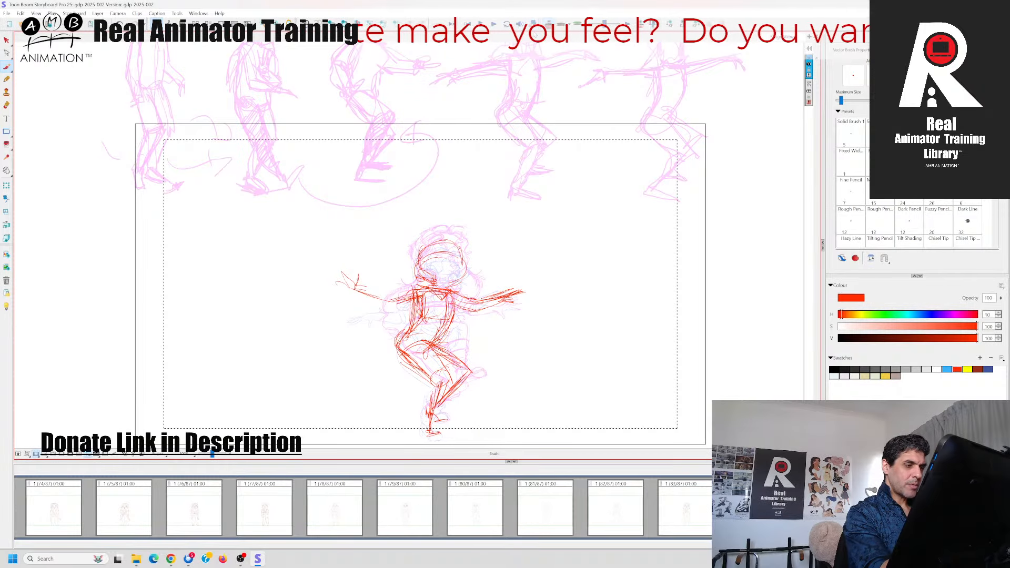
Hide the onion skin and flip between the rough in-between pose and its neighbouring panels to examine the flow of the movement
{"action": "left_click", "coordinate": [549, 24]}
{"action": "left_click_drag", "start_coordinate": [213, 454], "coordinate": [212, 454]}
{"action": "key", "text": "Left"}
{"action": "key", "text": "Right"}
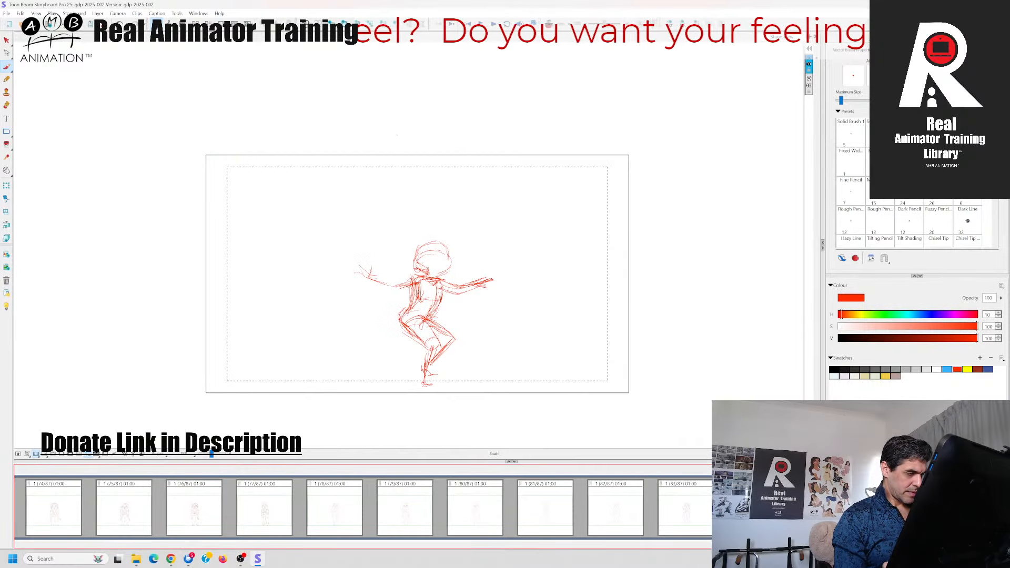
{"action": "key", "text": "Right"}
{"action": "key", "text": "Left"}
{"action": "key", "text": "Left"}
{"action": "key", "text": "Right"}
{"action": "key", "text": "Right"}
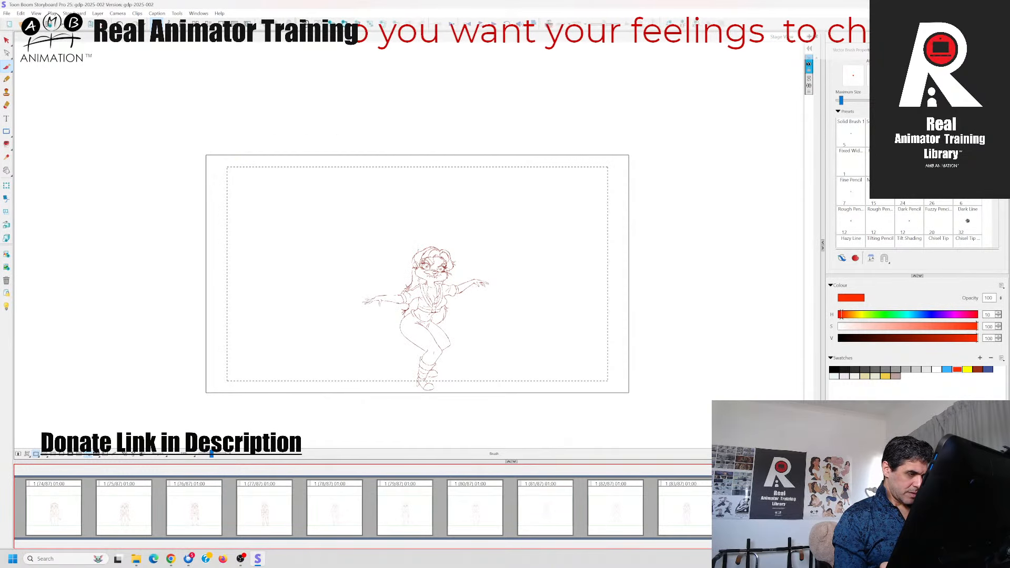
{"action": "key", "text": "Left"}
{"action": "key", "text": "Left"}
{"action": "key", "text": "Left"}
{"action": "key", "text": "Right"}
{"action": "key", "text": "Right"}
{"action": "key", "text": "Left"}
{"action": "key", "text": "Left"}
{"action": "key", "text": "Left"}
{"action": "key", "text": "Left"}
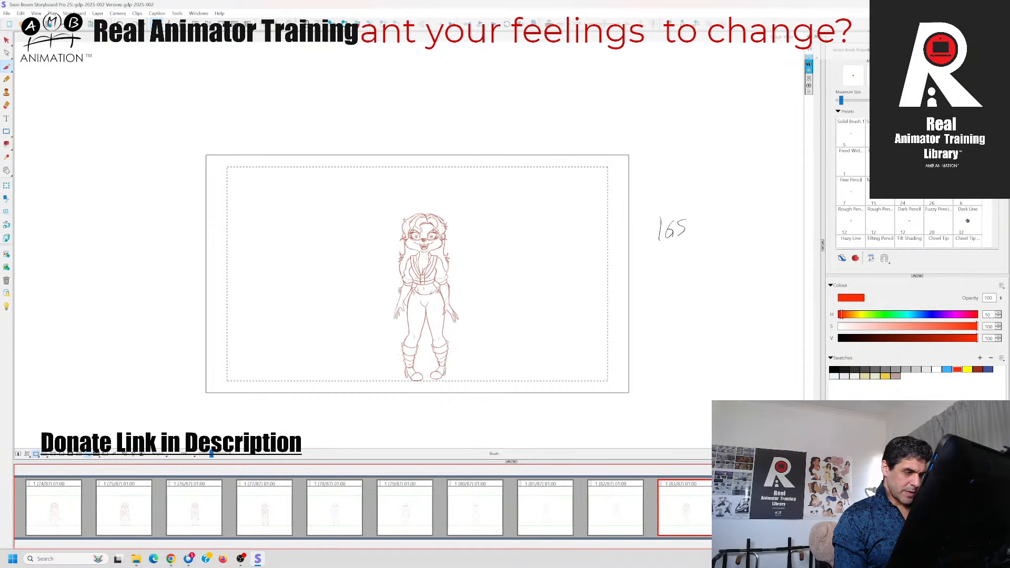
{"action": "key", "text": "Right"}
{"action": "key", "text": "Right"}
{"action": "key", "text": "Right"}
{"action": "key", "text": "Right"}
{"action": "key", "text": "Left"}
{"action": "key", "text": "Left"}
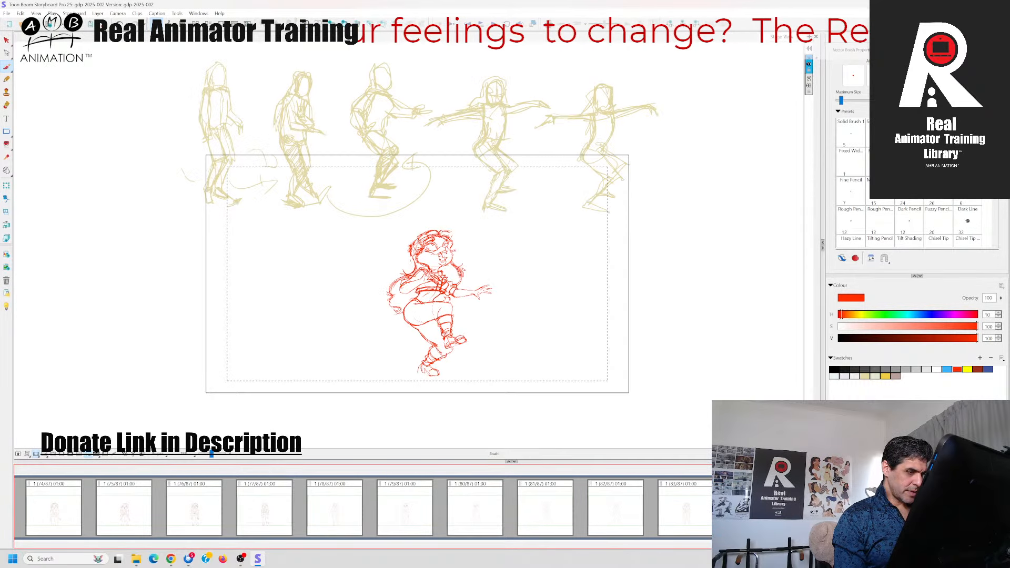
{"action": "key", "text": "Right"}
{"action": "key", "text": "Right"}
{"action": "key", "text": "Left"}
{"action": "key", "text": "Left"}
{"action": "key", "text": "Right"}
{"action": "key", "text": "Right"}
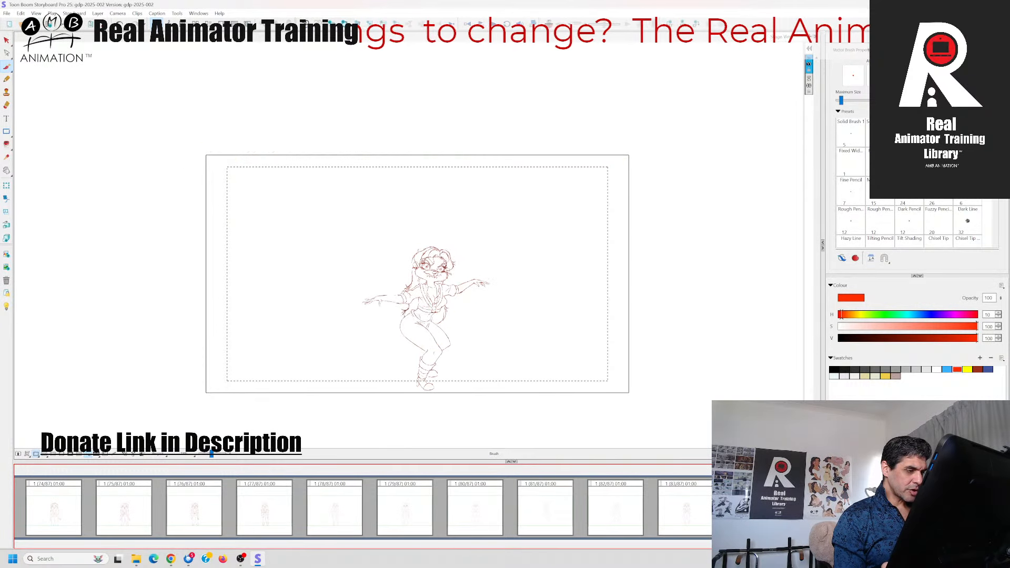
{"action": "key", "text": "Left"}
{"action": "key", "text": "Left"}
{"action": "key", "text": "Right"}
{"action": "key", "text": "Right"}
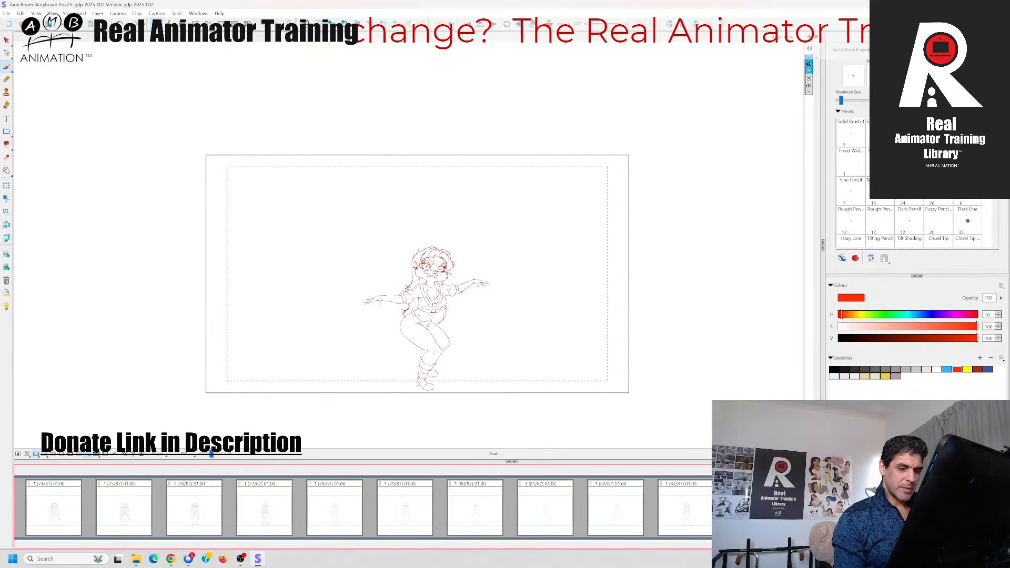
{"action": "key", "text": "Left"}
{"action": "key", "text": "Left"}
{"action": "key", "text": "Right"}
{"action": "key", "text": "Left"}
{"action": "key", "text": "Right"}
Draw a bold rounded kneecap on the supporting leg of the rough in-between pose, comparing it with the neighbouring panels
{"action": "left_click_drag", "start_coordinate": [212, 455], "coordinate": [216, 457]}
{"action": "left_click_drag", "start_coordinate": [259, 390], "coordinate": [297, 185]}
{"action": "left_click_drag", "start_coordinate": [620, 341], "coordinate": [595, 355]}
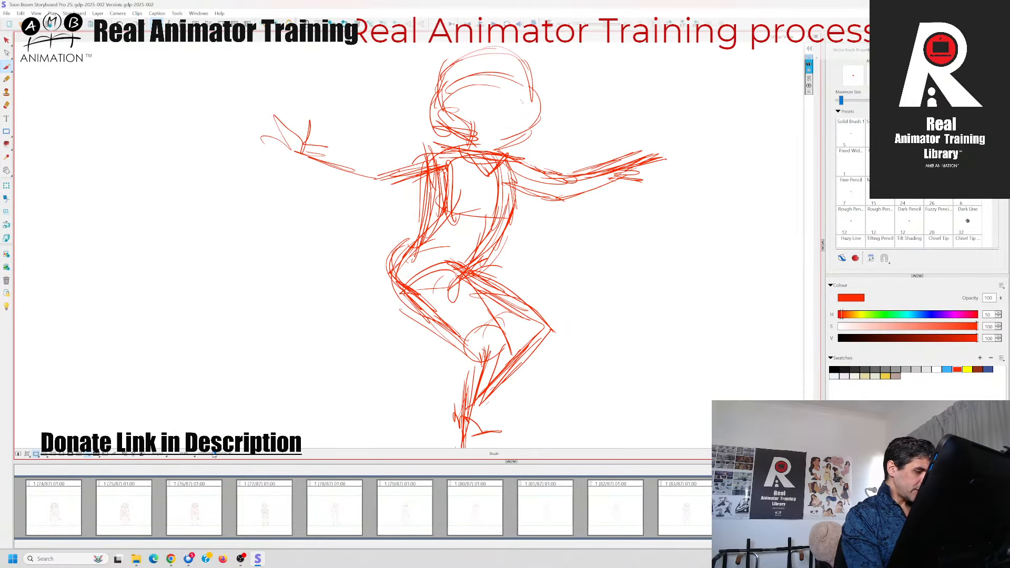
{"action": "left_click_drag", "start_coordinate": [214, 456], "coordinate": [213, 456]}
{"action": "left_click_drag", "start_coordinate": [290, 370], "coordinate": [285, 379]}
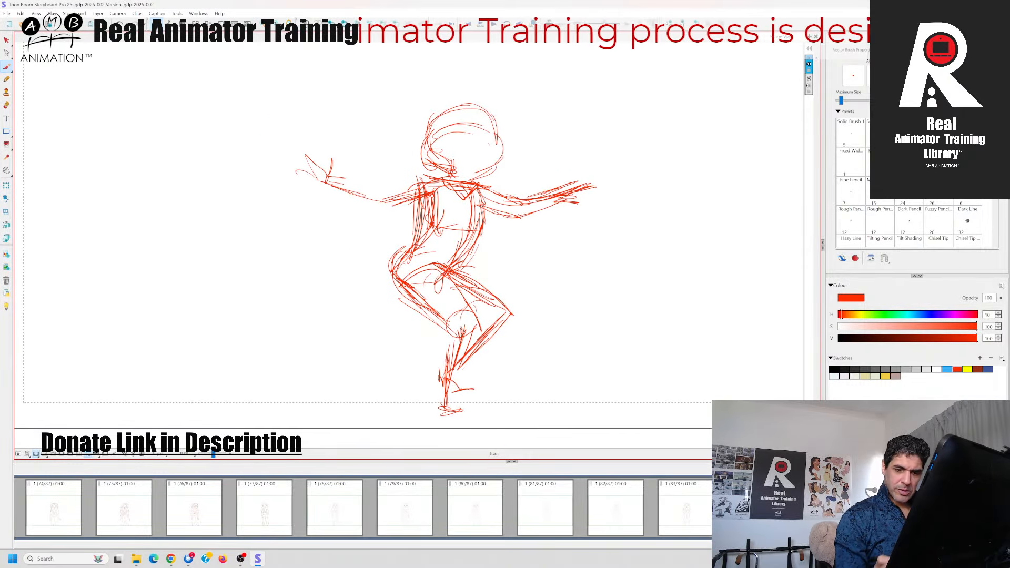
{"action": "left_click", "coordinate": [755, 510]}
{"action": "key", "text": "Left"}
{"action": "key", "text": "Right"}
{"action": "key", "text": "Right"}
{"action": "key", "text": "Left"}
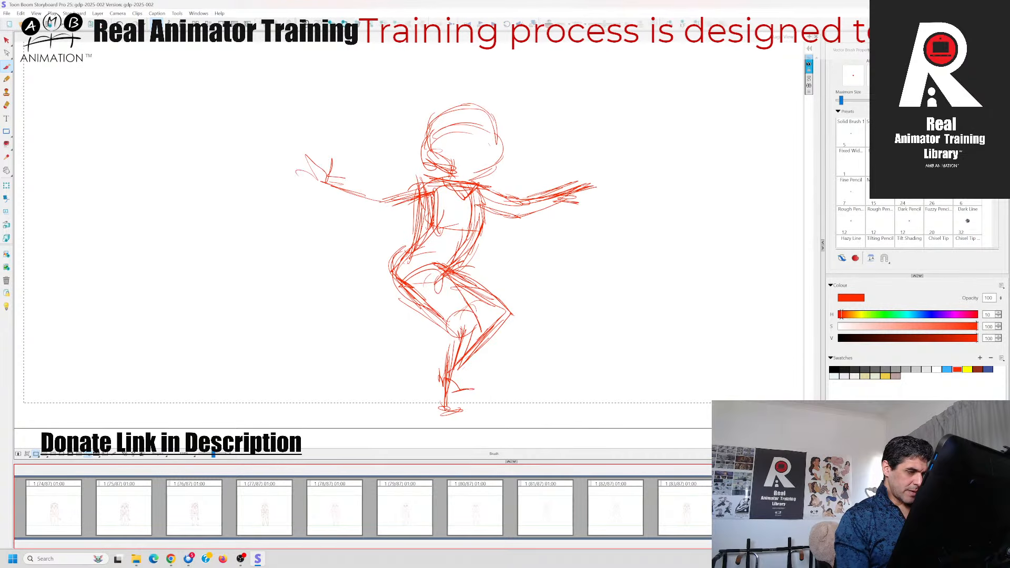
{"action": "key", "text": "Left"}
{"action": "key", "text": "Right"}
{"action": "key", "text": "Left"}
{"action": "key", "text": "Right"}
{"action": "left_click_drag", "start_coordinate": [451, 330], "coordinate": [478, 323]}
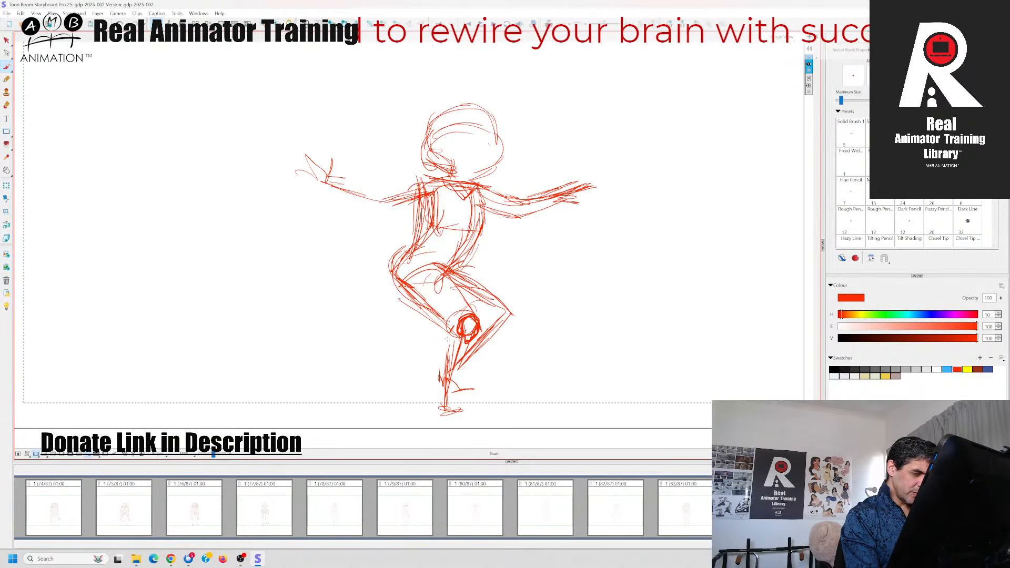
Define the shin, calf, ankle and foot below the kneecap with heavier red lines, checking them against the following squat panel
{"action": "mouse_move", "coordinate": [449, 329]}
{"action": "left_mouse_down"}
{"action": "mouse_move", "coordinate": [445, 367]}
{"action": "mouse_move", "coordinate": [461, 378]}
{"action": "left_mouse_up"}
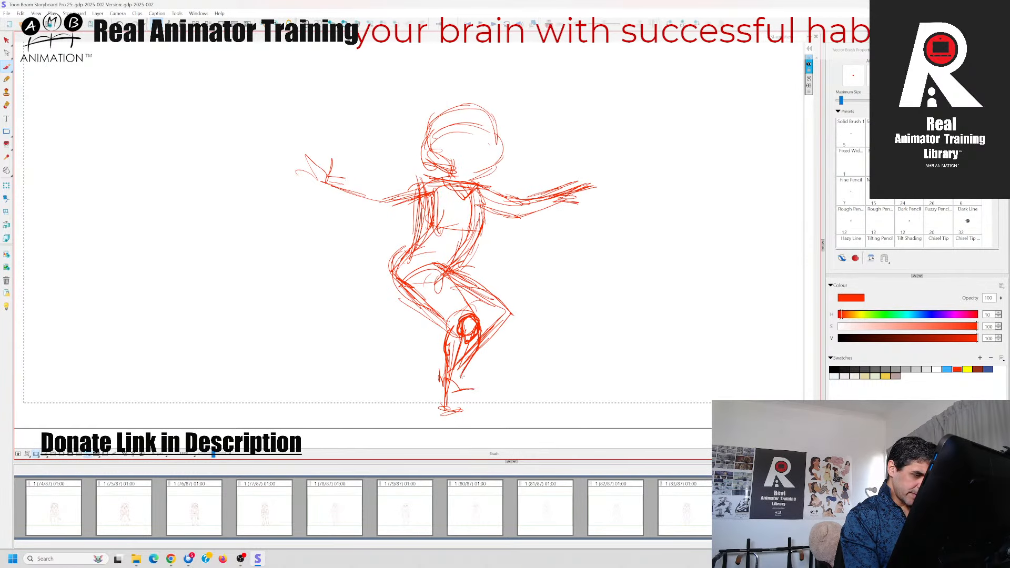
{"action": "left_click_drag", "start_coordinate": [456, 375], "coordinate": [458, 395]}
{"action": "mouse_move", "coordinate": [447, 385]}
{"action": "left_mouse_down"}
{"action": "mouse_move", "coordinate": [459, 374]}
{"action": "mouse_move", "coordinate": [463, 424]}
{"action": "mouse_move", "coordinate": [454, 389]}
{"action": "mouse_move", "coordinate": [447, 416]}
{"action": "mouse_move", "coordinate": [455, 402]}
{"action": "left_mouse_up"}
{"action": "key", "text": "Right"}
{"action": "key", "text": "Left"}
{"action": "left_click", "coordinate": [549, 24]}
{"action": "key", "text": "Right"}
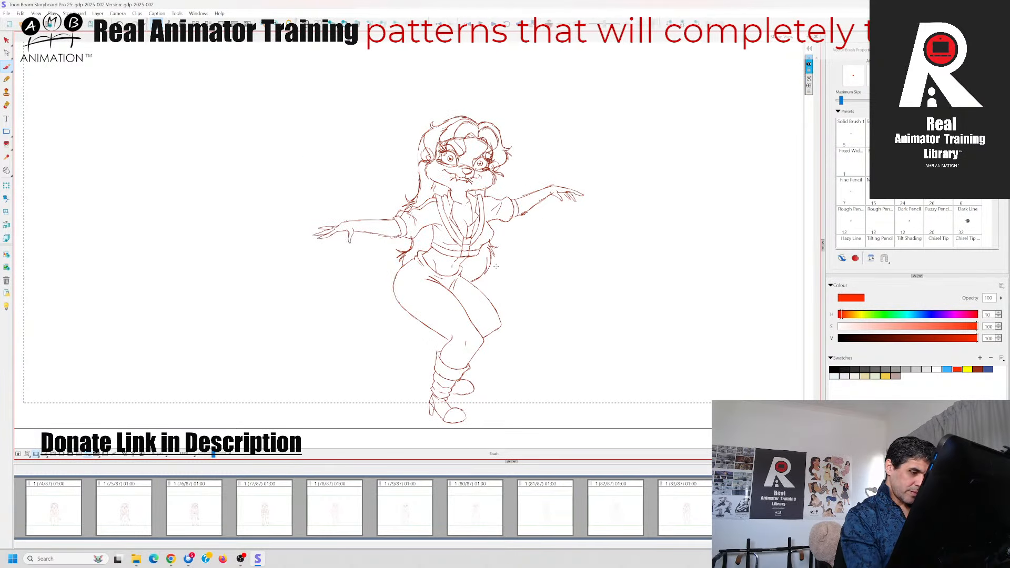
{"action": "key", "text": "Left"}
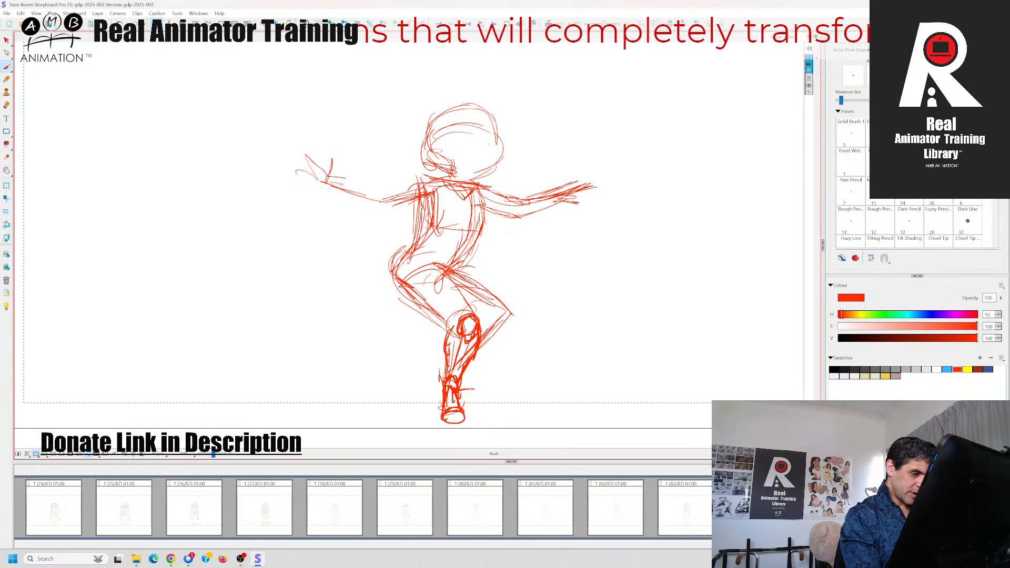
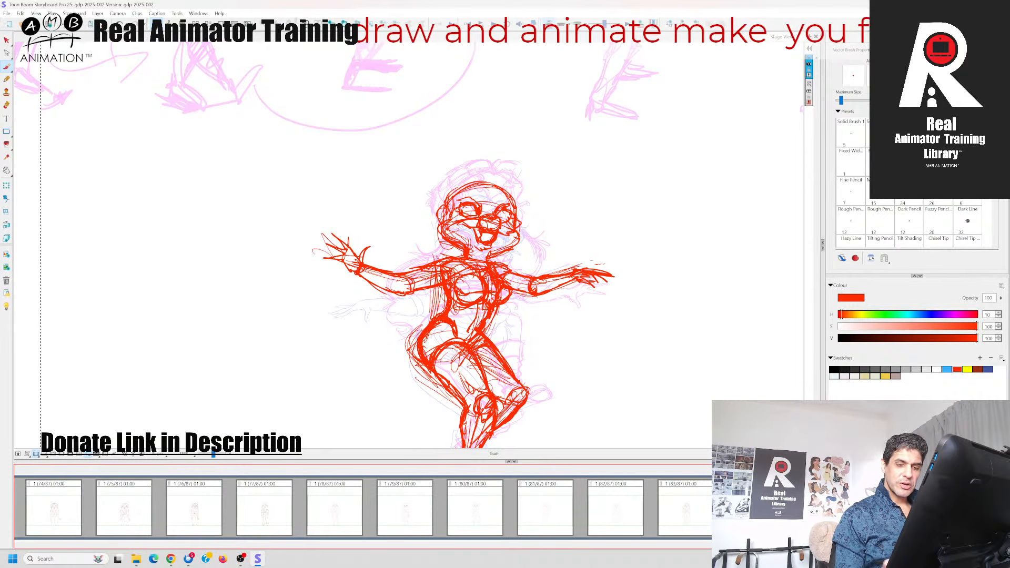
Select the brush and sketch the first hair strokes across the forehead of the in-between pose, comparing it with the preceding kick panel
{"action": "key", "text": "Left"}
{"action": "key", "text": "Right"}
{"action": "left_click", "coordinate": [7, 67]}
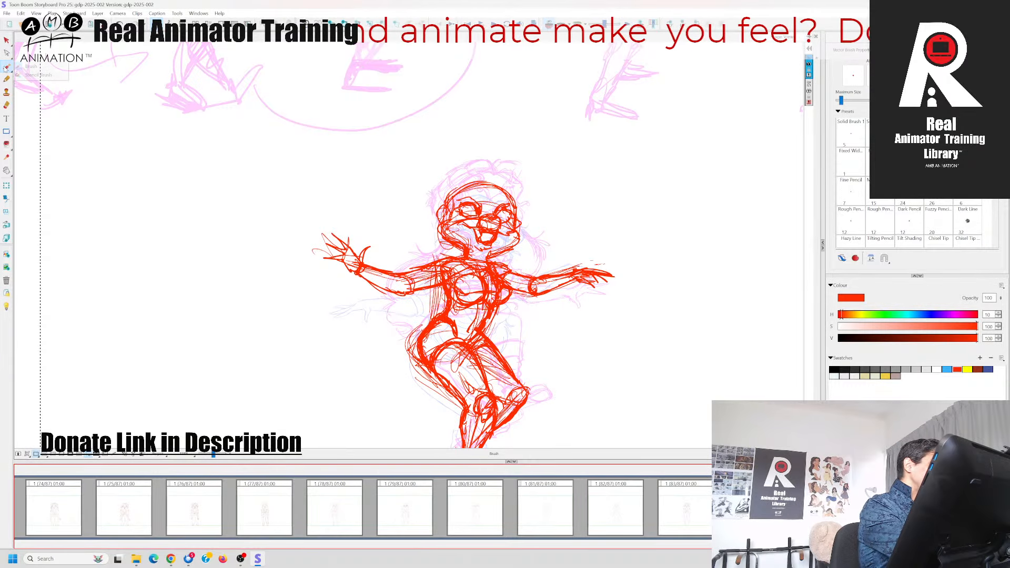
{"action": "key", "text": "Right"}
{"action": "key", "text": "Left"}
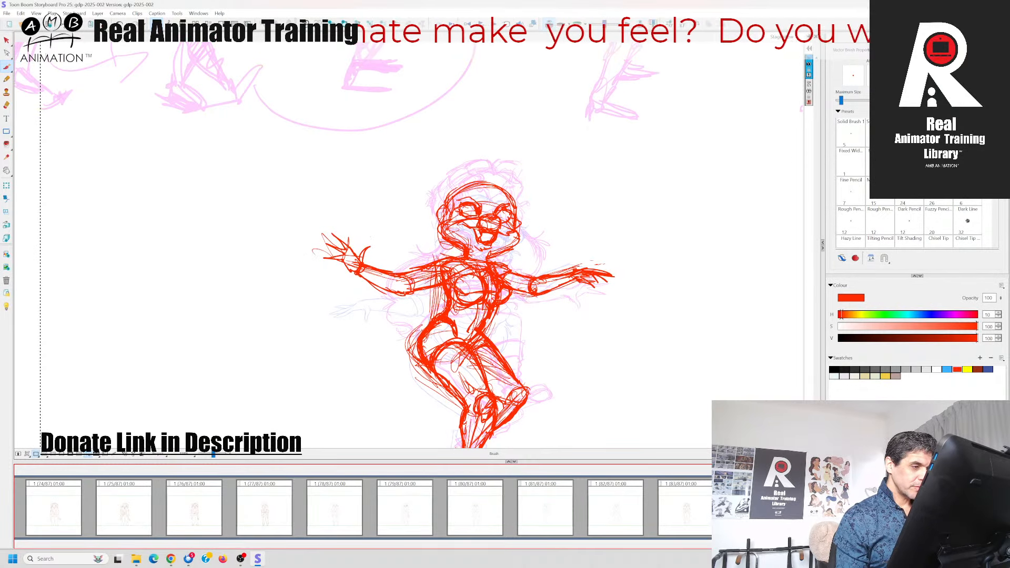
{"action": "mouse_move", "coordinate": [451, 200]}
{"action": "left_mouse_down"}
{"action": "mouse_move", "coordinate": [494, 189]}
{"action": "mouse_move", "coordinate": [518, 213]}
{"action": "mouse_move", "coordinate": [479, 191]}
{"action": "left_mouse_up"}
{"action": "left_click_drag", "start_coordinate": [455, 200], "coordinate": [478, 190]}
{"action": "key", "text": "Left"}
{"action": "key", "text": "Right"}
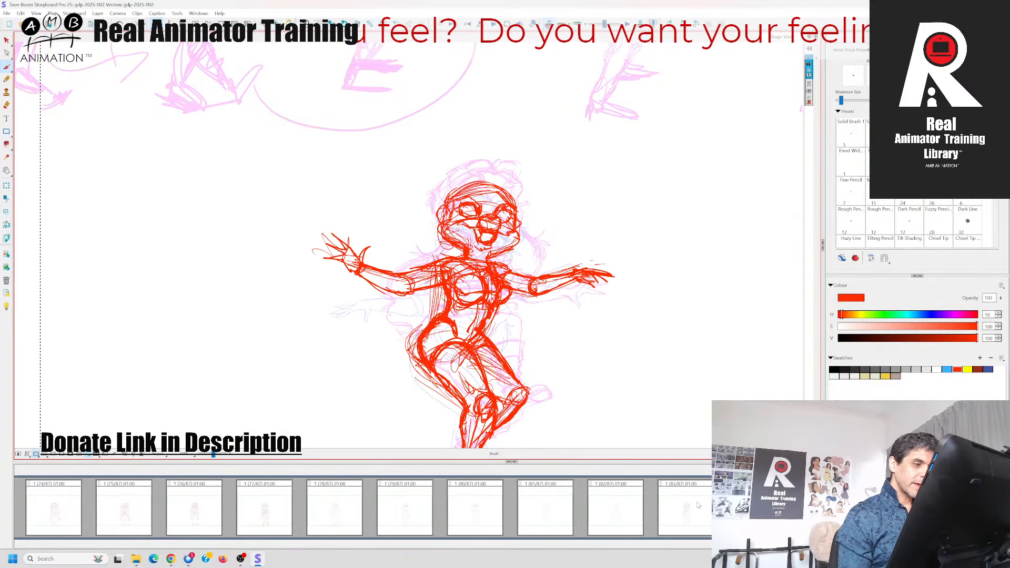
{"action": "key", "text": "Left"}
{"action": "key", "text": "Right"}
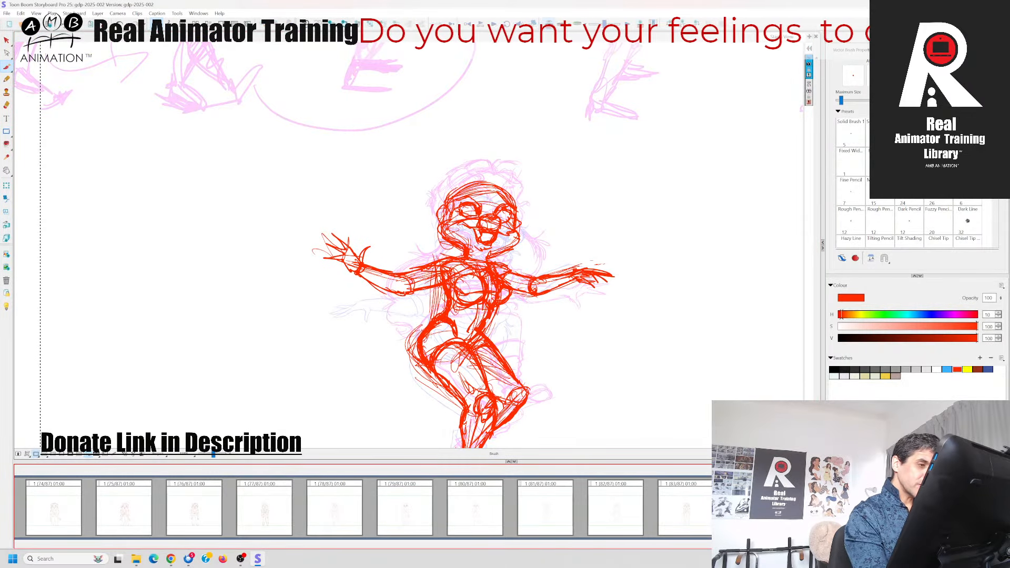
Build up the hair over the crown with short red strokes, checking its shape against the preceding kick panel
{"action": "left_click", "coordinate": [496, 189]}
{"action": "key", "text": "Left"}
{"action": "key", "text": "Right"}
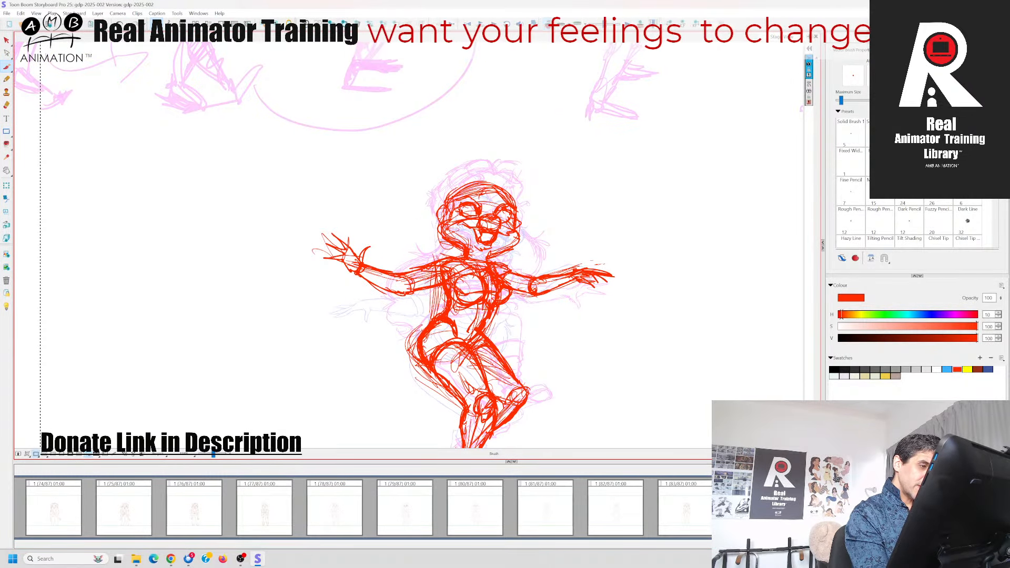
{"action": "key", "text": "Left"}
{"action": "key", "text": "Right"}
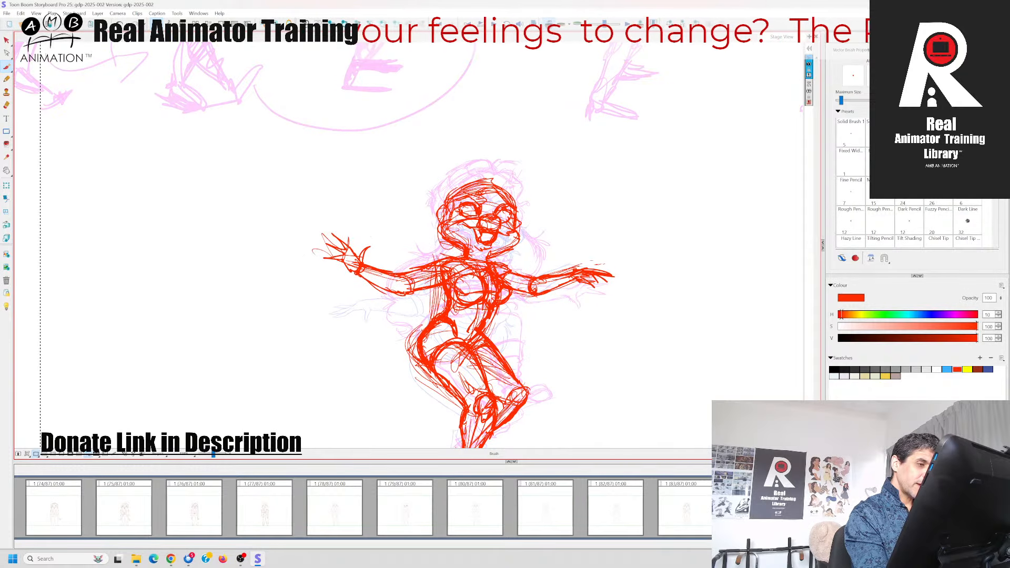
{"action": "key", "text": "Left"}
{"action": "key", "text": "Right"}
Draw a swept tuft on the crown's right side and a loose strand below it, matching the hair flow of the kick pose
{"action": "left_click_drag", "start_coordinate": [498, 186], "coordinate": [515, 187]}
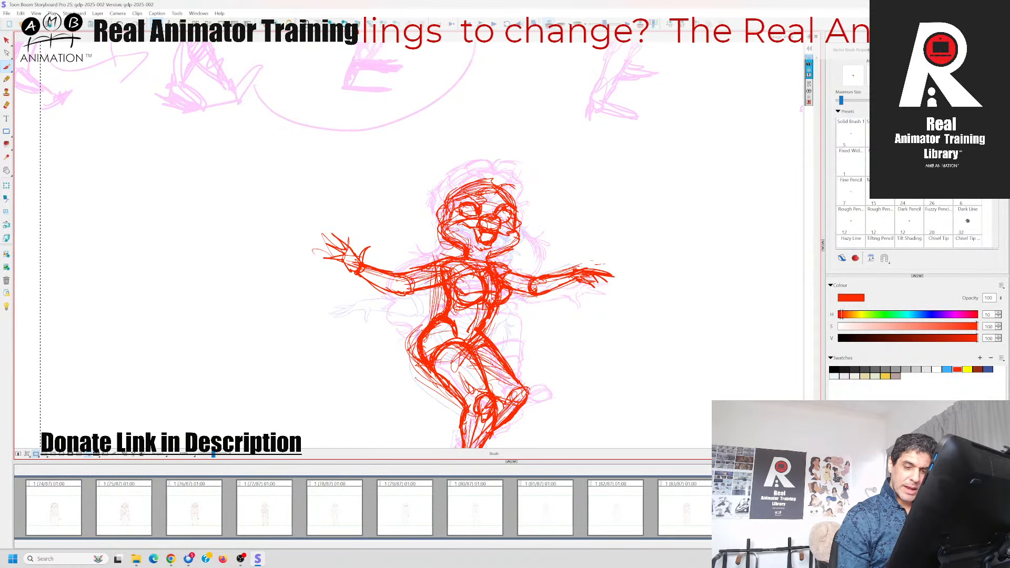
{"action": "key", "text": "Left"}
{"action": "key", "text": "Right"}
{"action": "left_click_drag", "start_coordinate": [505, 182], "coordinate": [515, 187]}
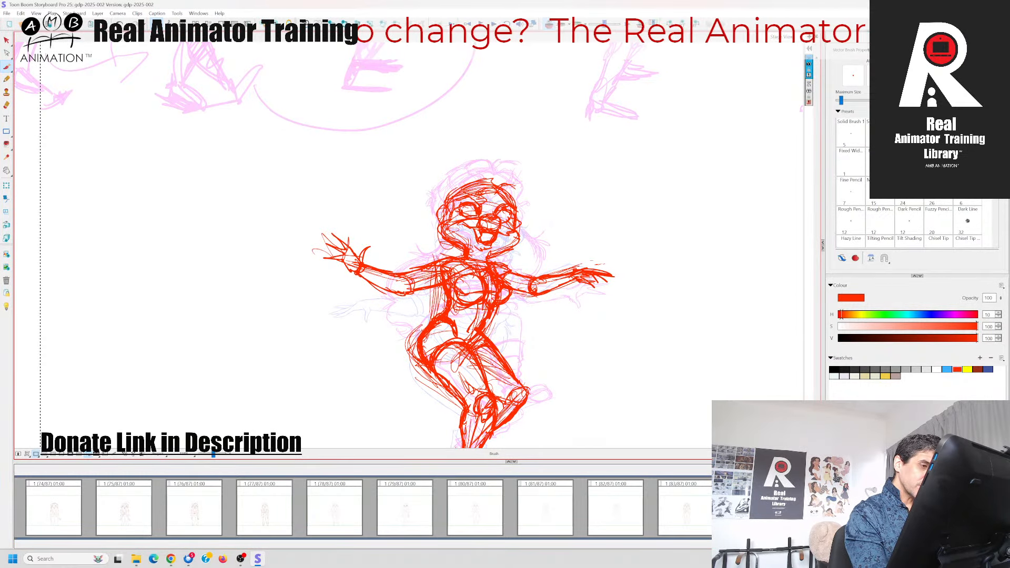
{"action": "key", "text": "Left"}
{"action": "key", "text": "Right"}
{"action": "key", "text": "Left"}
{"action": "key", "text": "Right"}
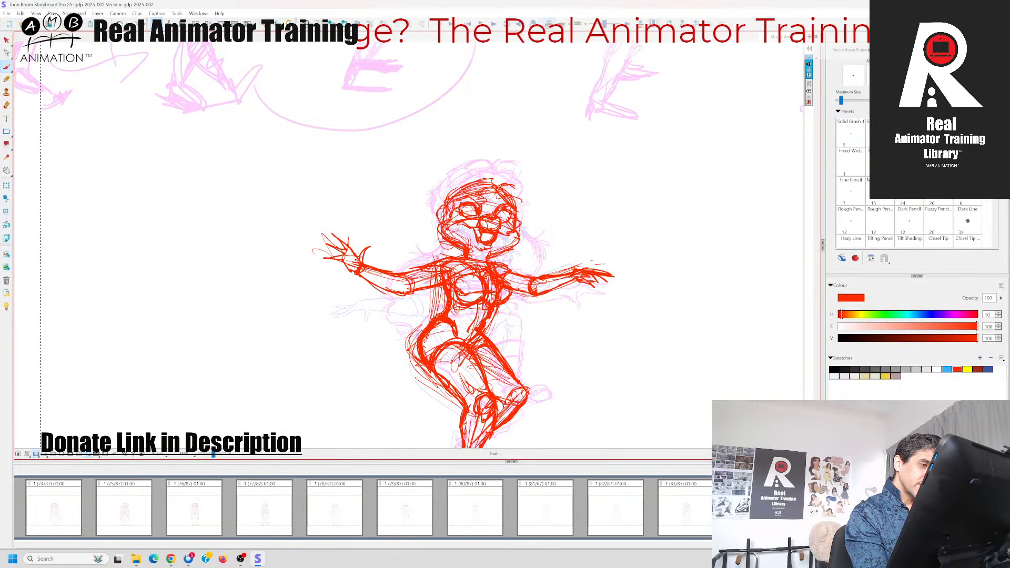
{"action": "key", "text": "Left"}
{"action": "key", "text": "Right"}
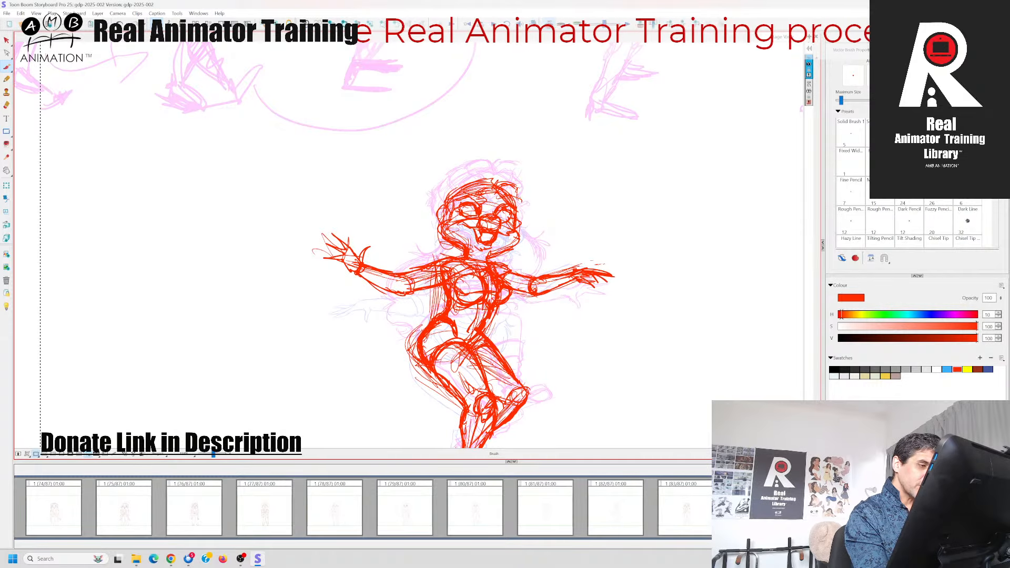
{"action": "key", "text": "Left"}
{"action": "key", "text": "Right"}
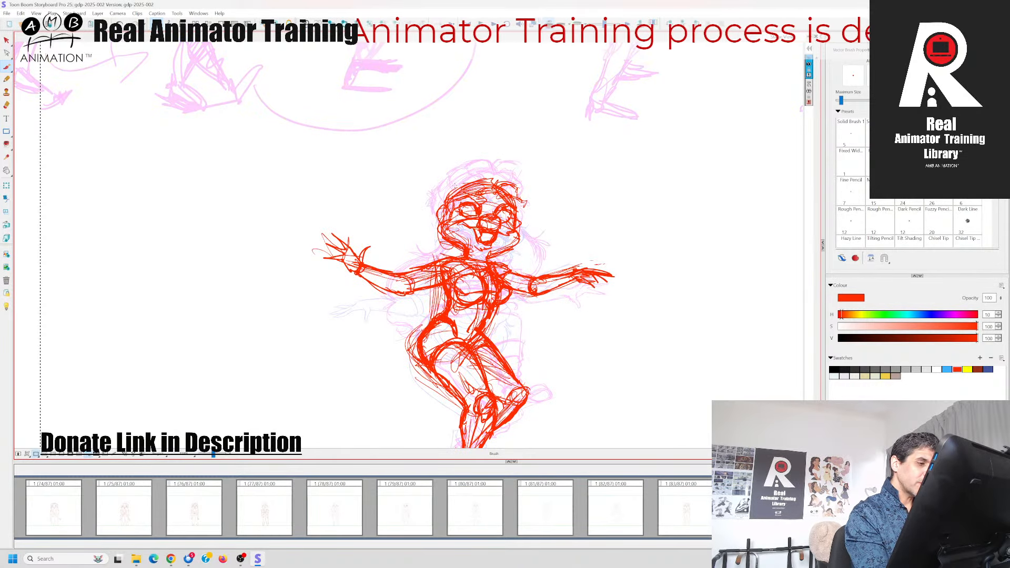
Thicken the hairline above the character's left-hand temple with rough strokes, flipping back to the kick panel for reference
{"action": "key", "text": "Left"}
{"action": "key", "text": "Right"}
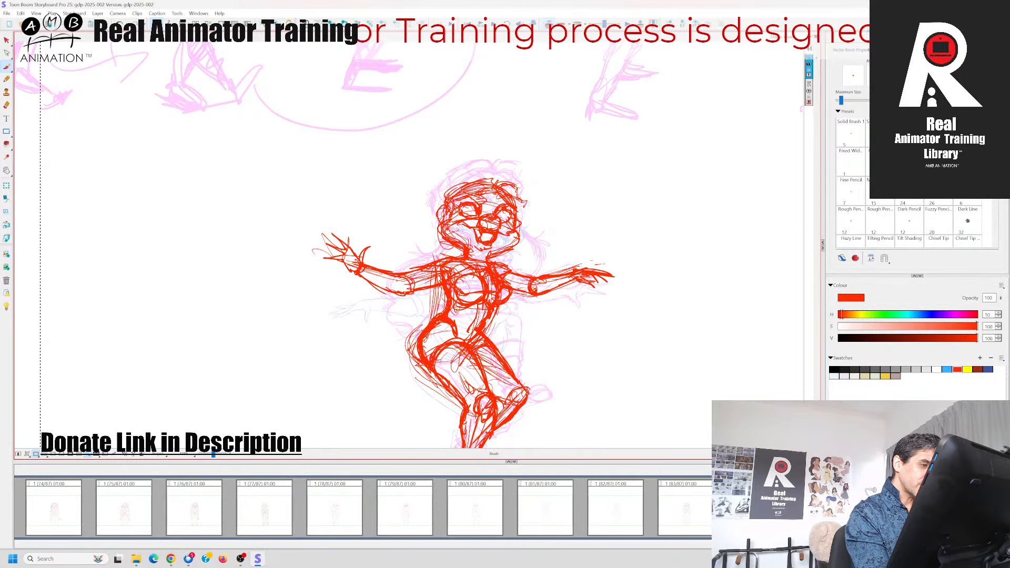
{"action": "key", "text": "Left"}
{"action": "key", "text": "Right"}
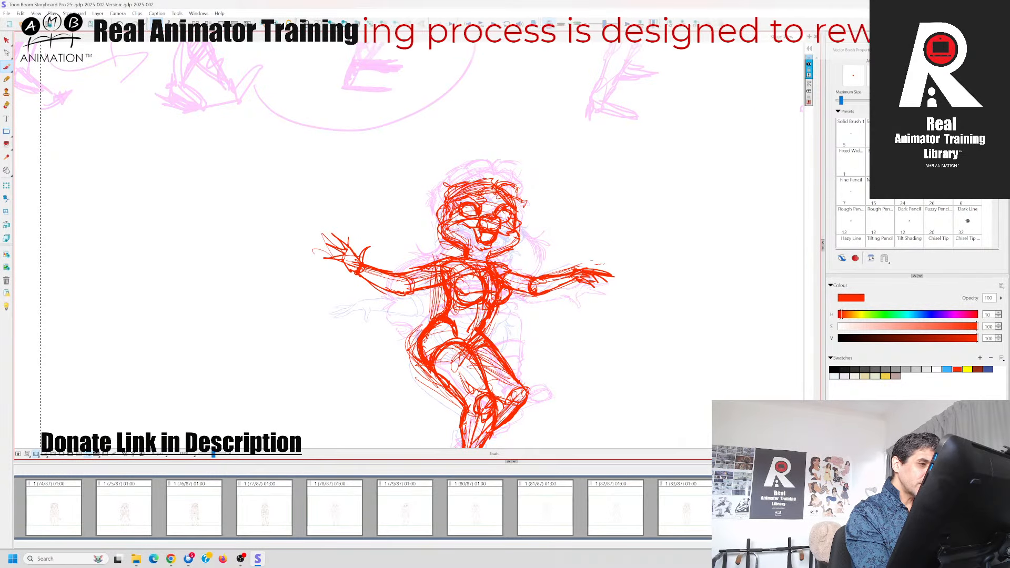
{"action": "key", "text": "Left"}
{"action": "key", "text": "Right"}
Fill out the hair volume down the right side of the face to ear level, following the kick pose's hair
{"action": "key", "text": "Left"}
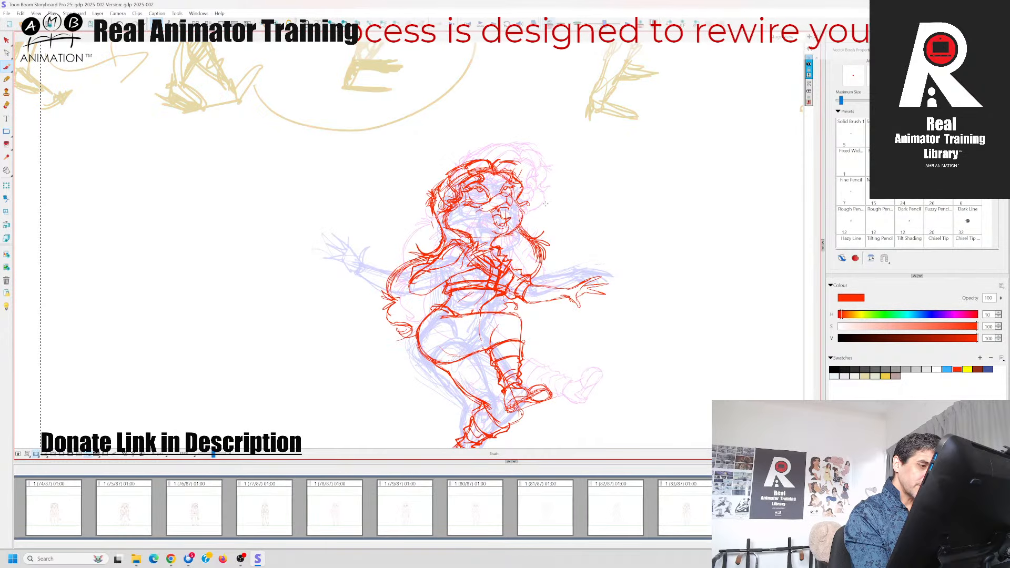
{"action": "key", "text": "Right"}
{"action": "key", "text": "Left"}
{"action": "key", "text": "Right"}
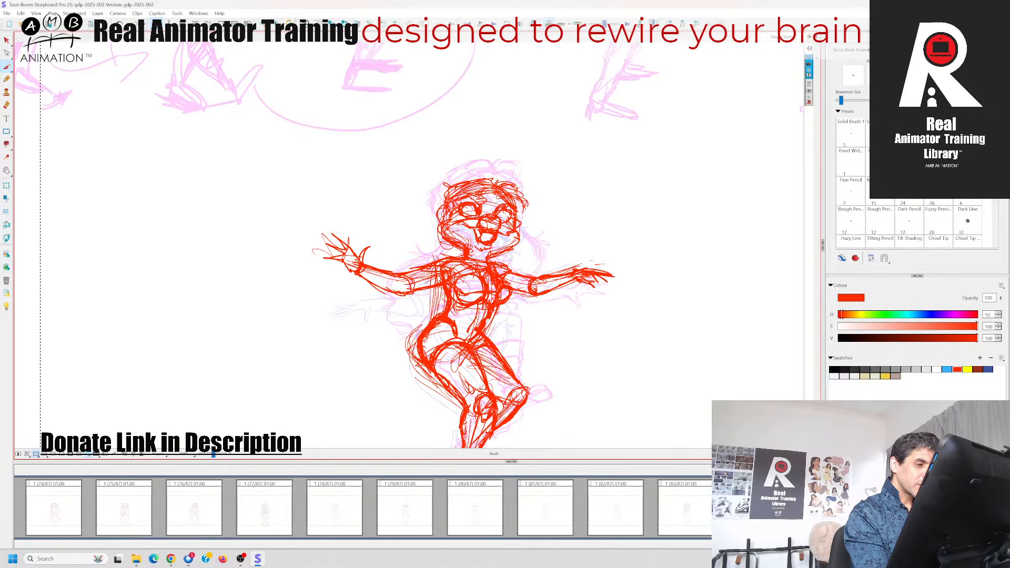
{"action": "key", "text": "Left"}
{"action": "key", "text": "Right"}
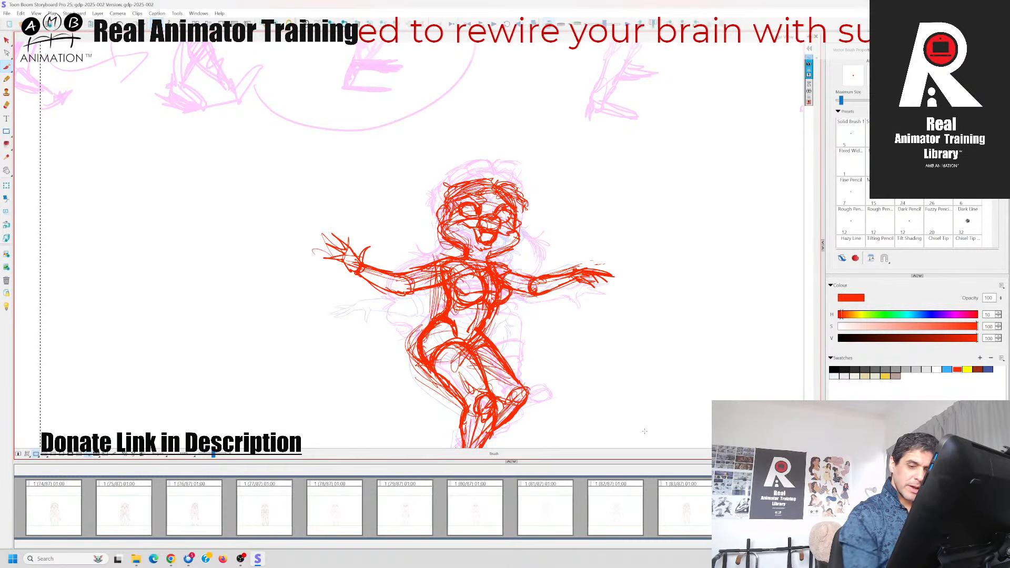
{"action": "key", "text": "Left"}
{"action": "key", "text": "Right"}
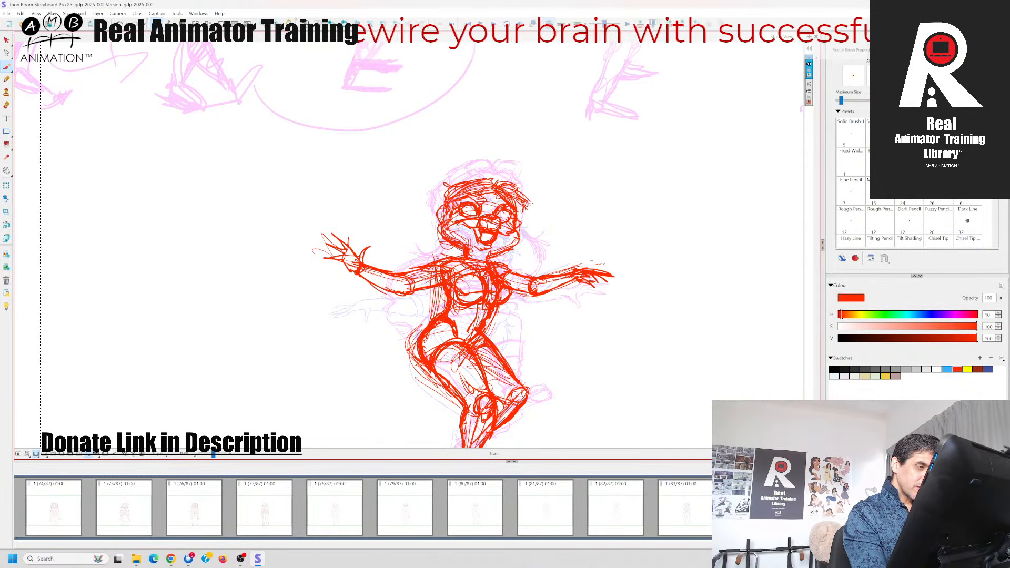
{"action": "key", "text": "Left"}
{"action": "key", "text": "Right"}
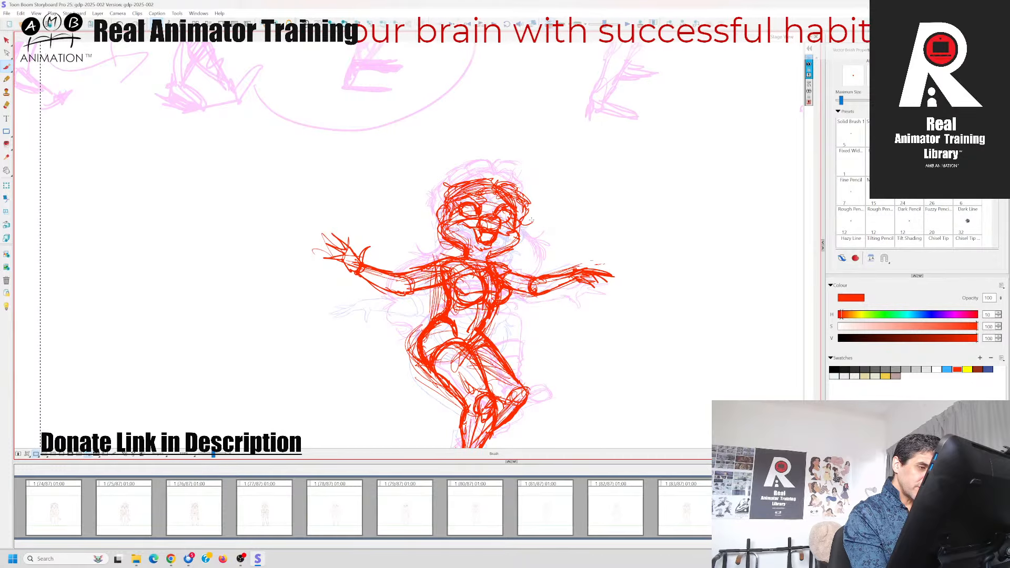
Add a small curl of hair beside the right cheek, checking its placement against the preceding kick panel
{"action": "key", "text": "Left"}
{"action": "key", "text": "Right"}
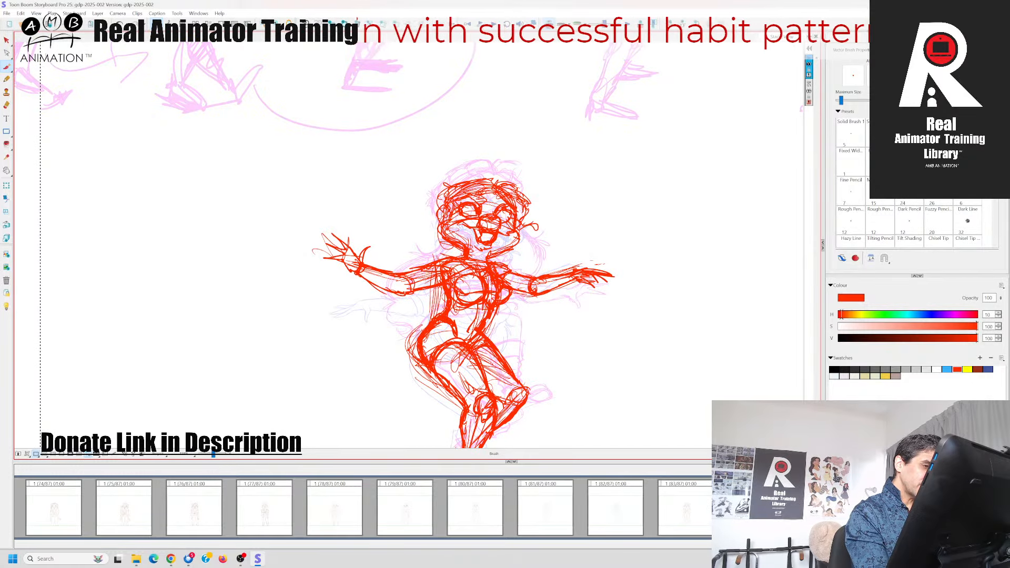
{"action": "key", "text": "Left"}
{"action": "key", "text": "Right"}
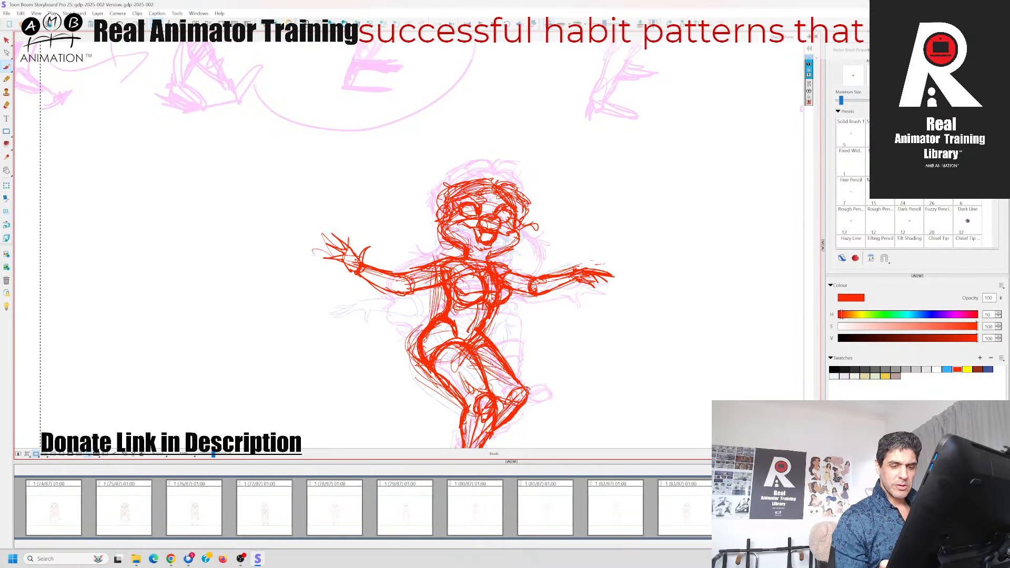
{"action": "key", "text": "Left"}
{"action": "key", "text": "Right"}
Extend the lock beside the right cheek outward and down toward the shoulder, comparing it with the kick panel
{"action": "key", "text": "Left"}
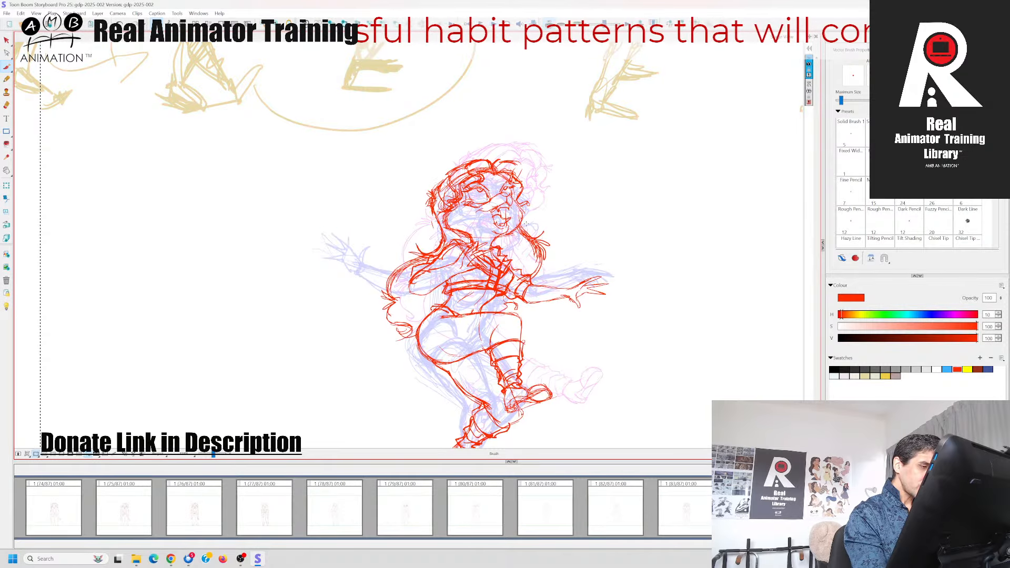
{"action": "key", "text": "Right"}
{"action": "key", "text": "Left"}
{"action": "key", "text": "Right"}
{"action": "key", "text": "Left"}
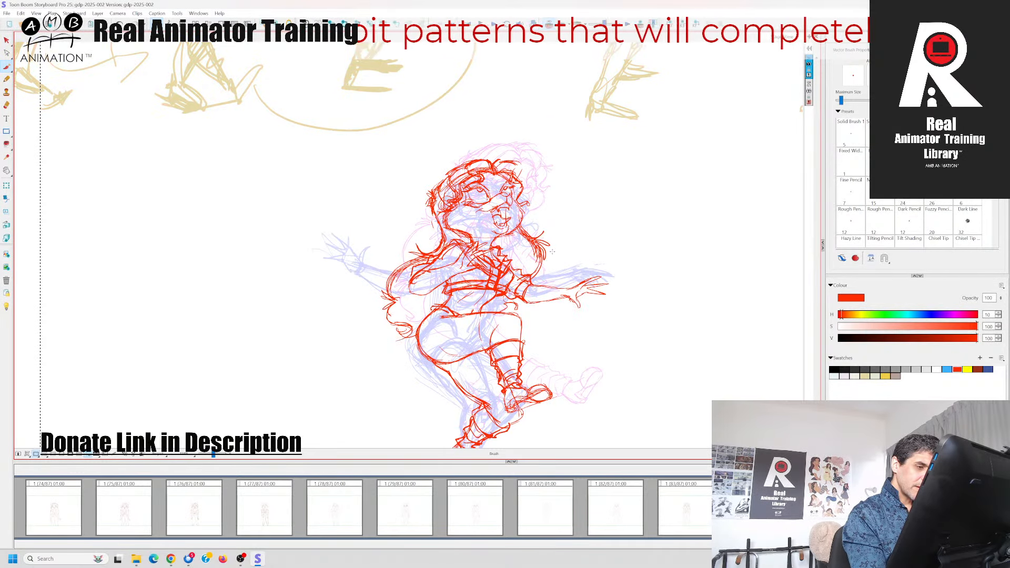
{"action": "key", "text": "Right"}
{"action": "key", "text": "Left"}
{"action": "key", "text": "Right"}
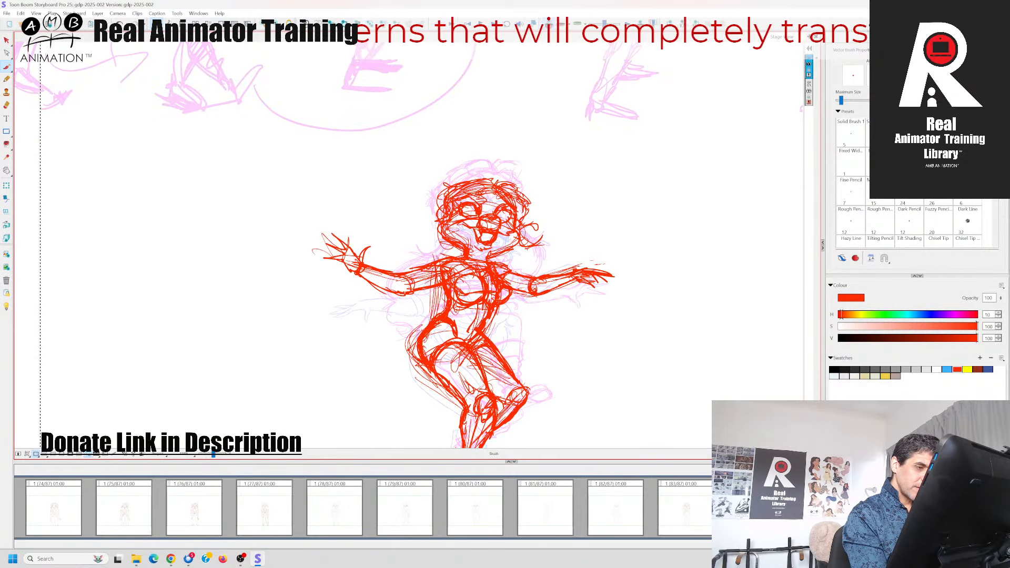
Finish the right-hand lock with flicked pointed strands and a curved underside above the shoulder
{"action": "key", "text": "Left"}
{"action": "key", "text": "Right"}
{"action": "key", "text": "Left"}
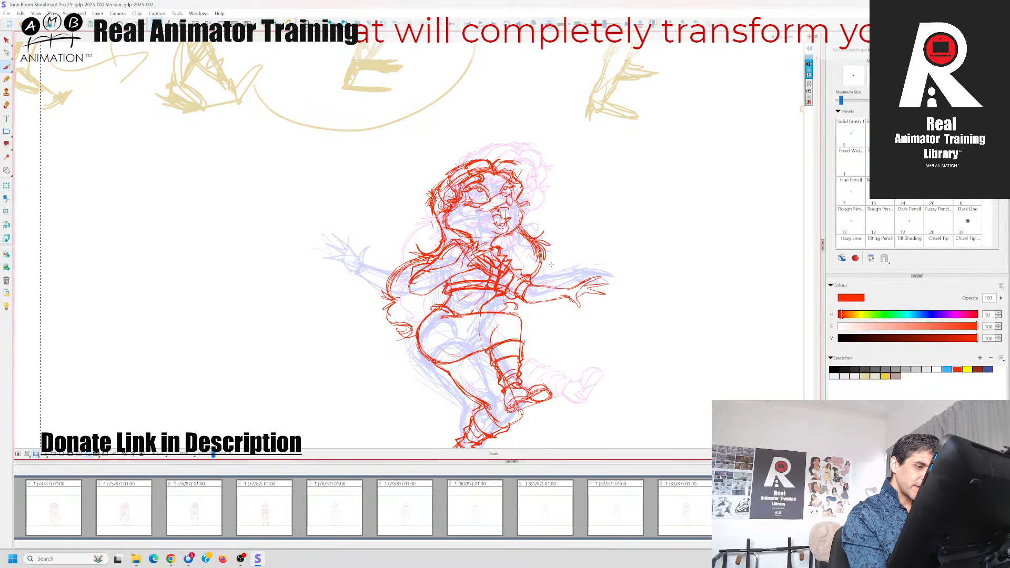
{"action": "key", "text": "Right"}
{"action": "key", "text": "Left"}
{"action": "key", "text": "Right"}
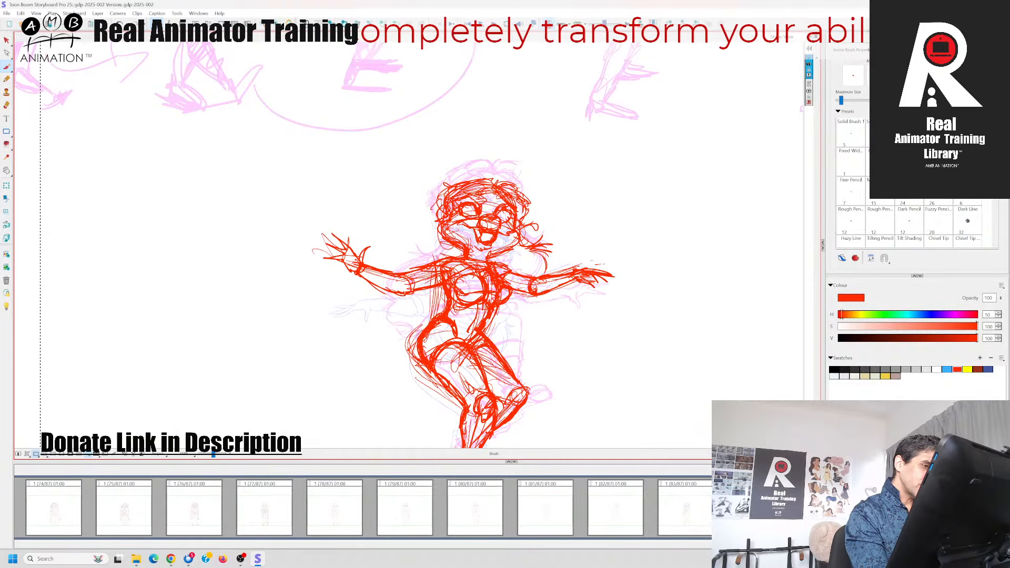
Draw the outer edge of the hair down the left side of the face from temple to neck
{"action": "key", "text": "Left"}
{"action": "key", "text": "Right"}
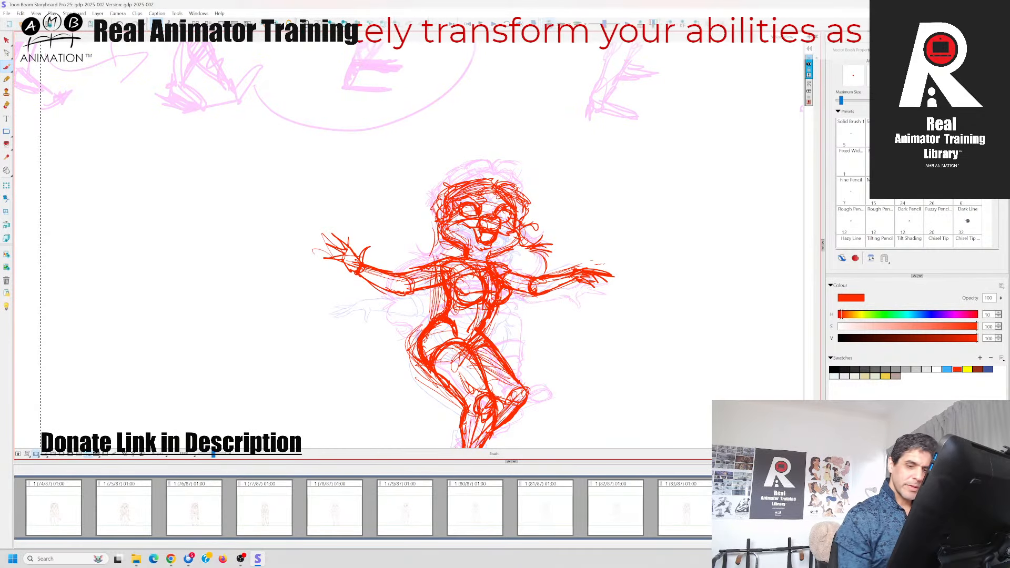
{"action": "key", "text": "Left"}
{"action": "key", "text": "Right"}
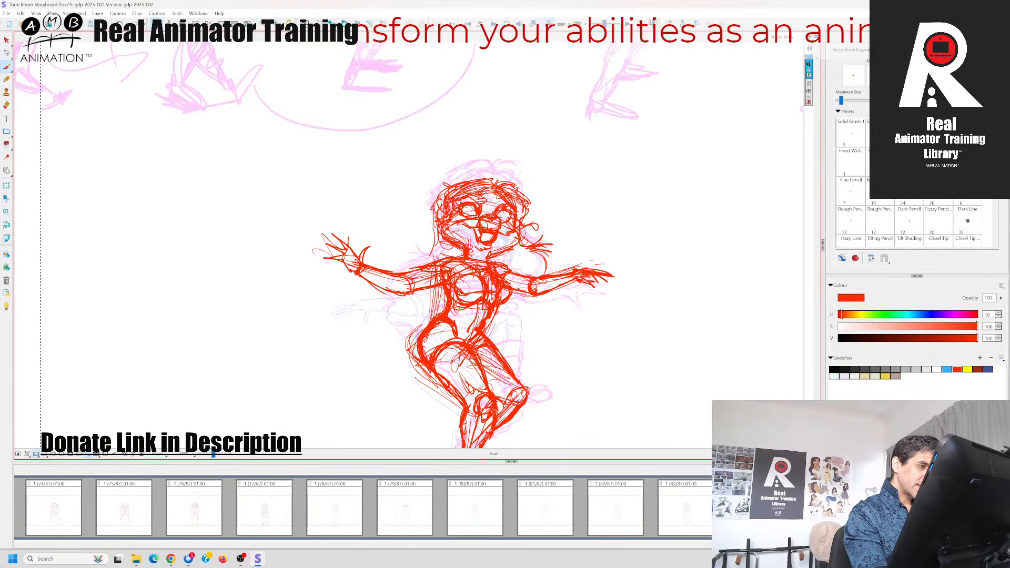
{"action": "key", "text": "Left"}
{"action": "key", "text": "Right"}
Widen the left-hand hair mass beside the ear and jaw with repeated strokes, matching it to the kick panel
{"action": "key", "text": "Left"}
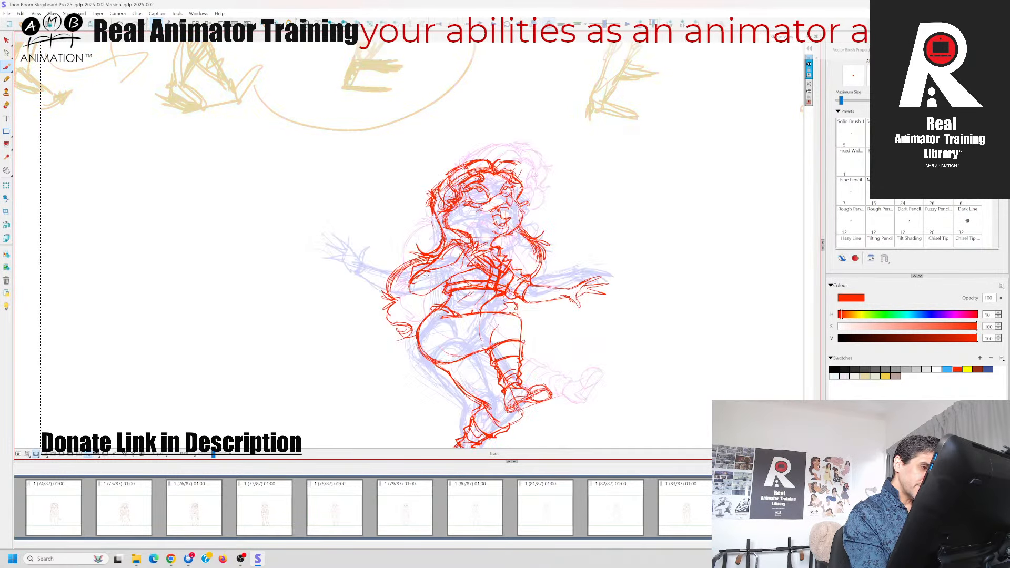
{"action": "key", "text": "Right"}
{"action": "key", "text": "Left"}
{"action": "key", "text": "Right"}
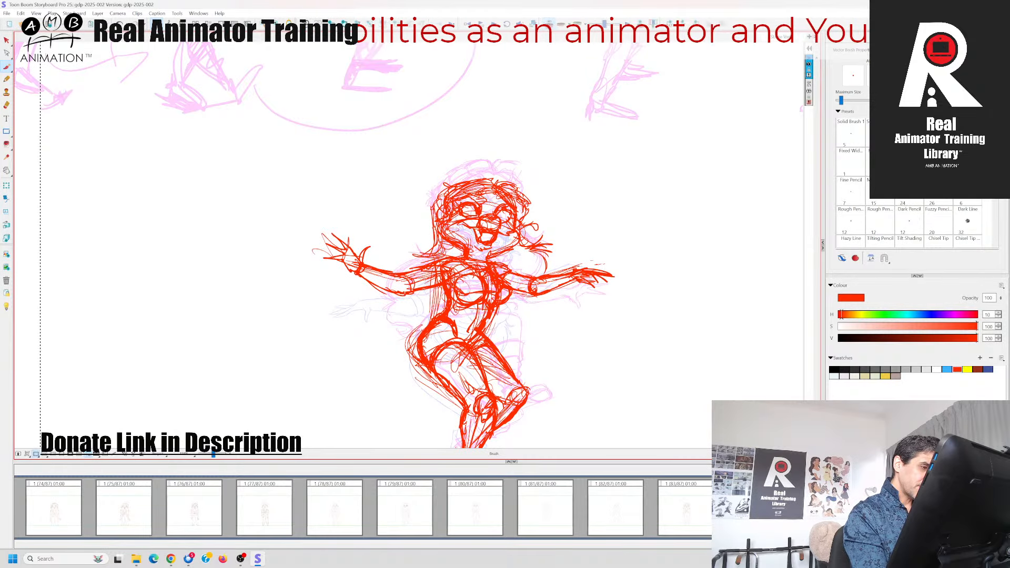
{"action": "key", "text": "Left"}
{"action": "key", "text": "Right"}
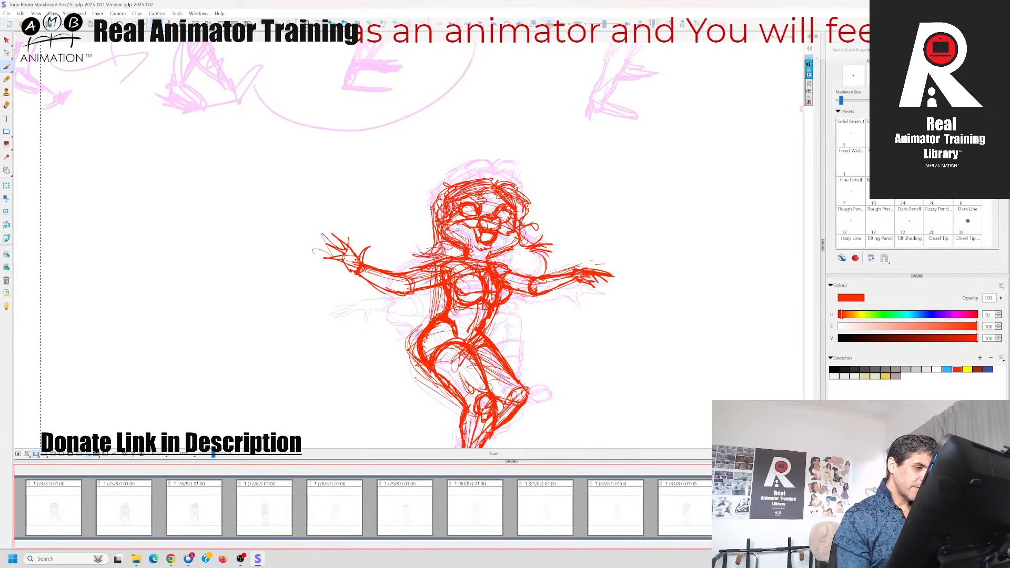
{"action": "key", "text": "Left"}
{"action": "key", "text": "Right"}
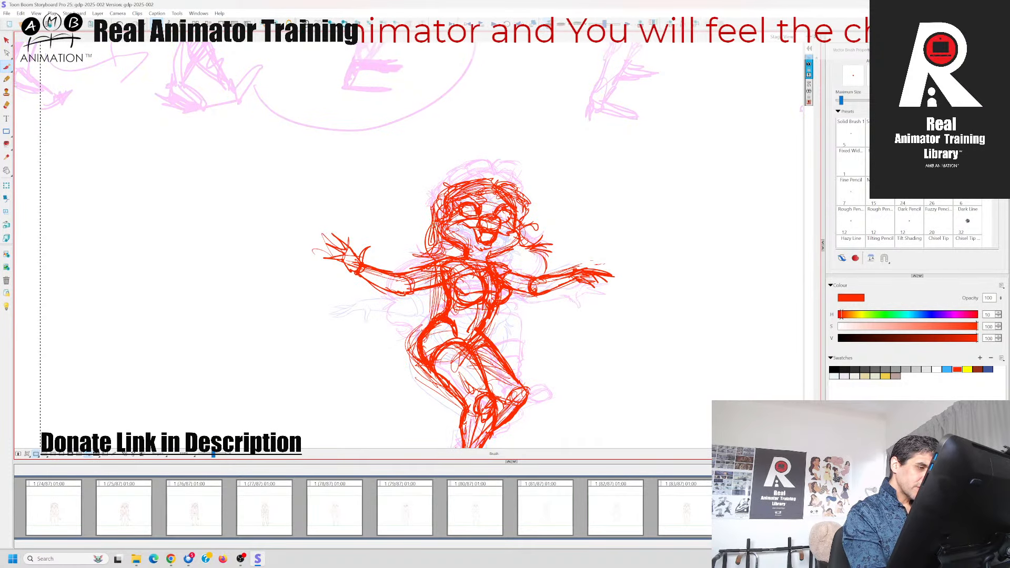
Carry the long hair over the left shoulder and down behind the upper arm
{"action": "key", "text": "Left"}
{"action": "key", "text": "Right"}
{"action": "key", "text": "Left"}
{"action": "key", "text": "Right"}
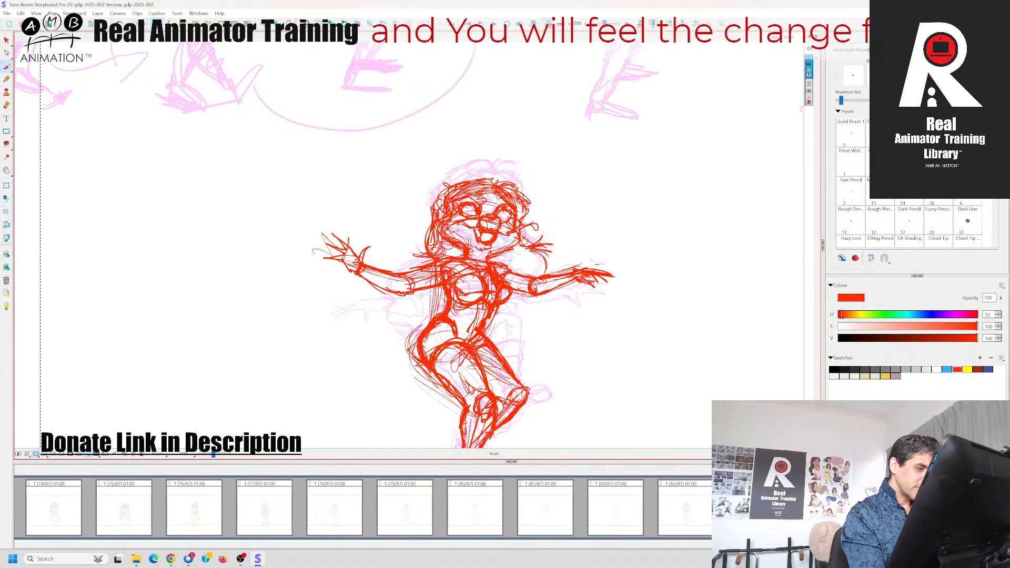
{"action": "key", "text": "Left"}
{"action": "key", "text": "Right"}
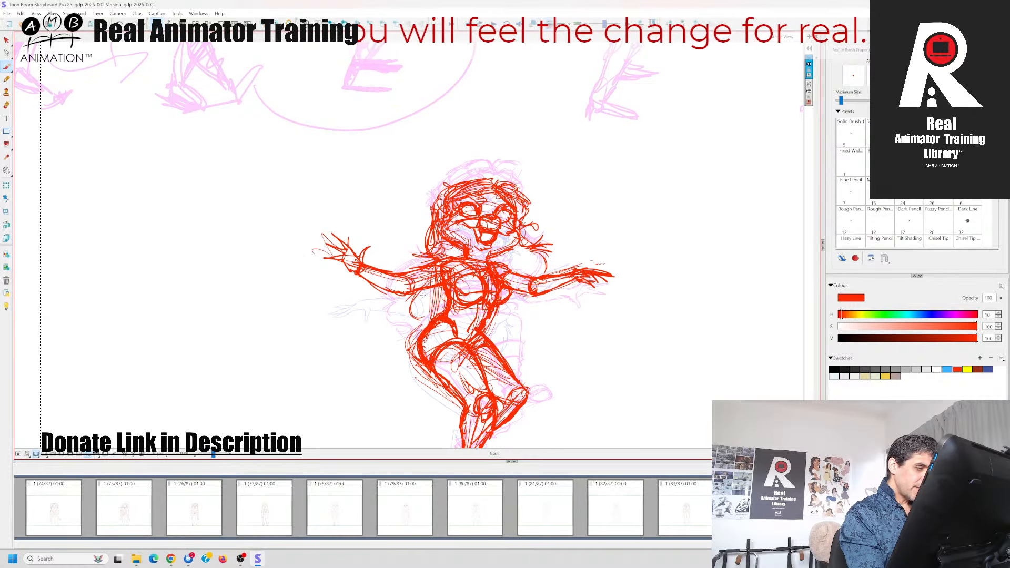
Sketch the curled end of the long hair beside the waist below the left arm, checking the kick panel
{"action": "key", "text": "Left"}
{"action": "key", "text": "Right"}
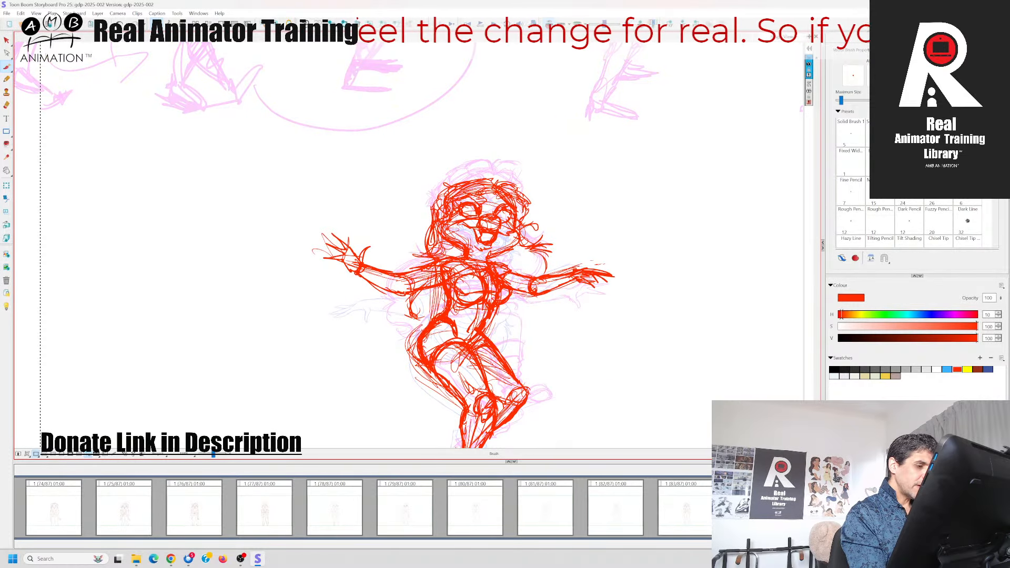
{"action": "key", "text": "Left"}
{"action": "key", "text": "Right"}
{"action": "key", "text": "Left"}
{"action": "key", "text": "Right"}
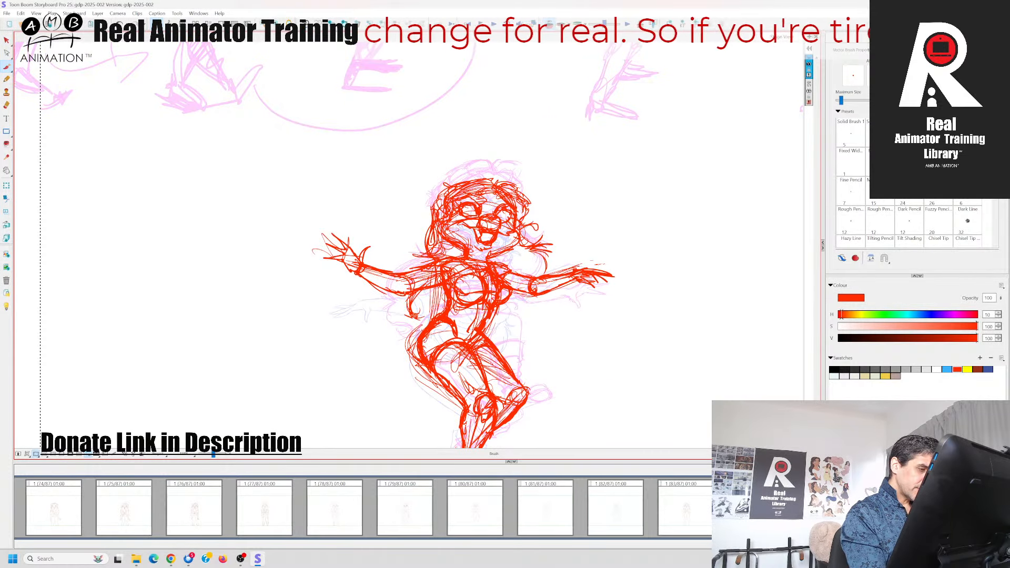
Finish the spiky tip of the long hair beside the waist below the left arm, comparing it with the kick panel
{"action": "key", "text": "Left"}
{"action": "key", "text": "Right"}
{"action": "key", "text": "Left"}
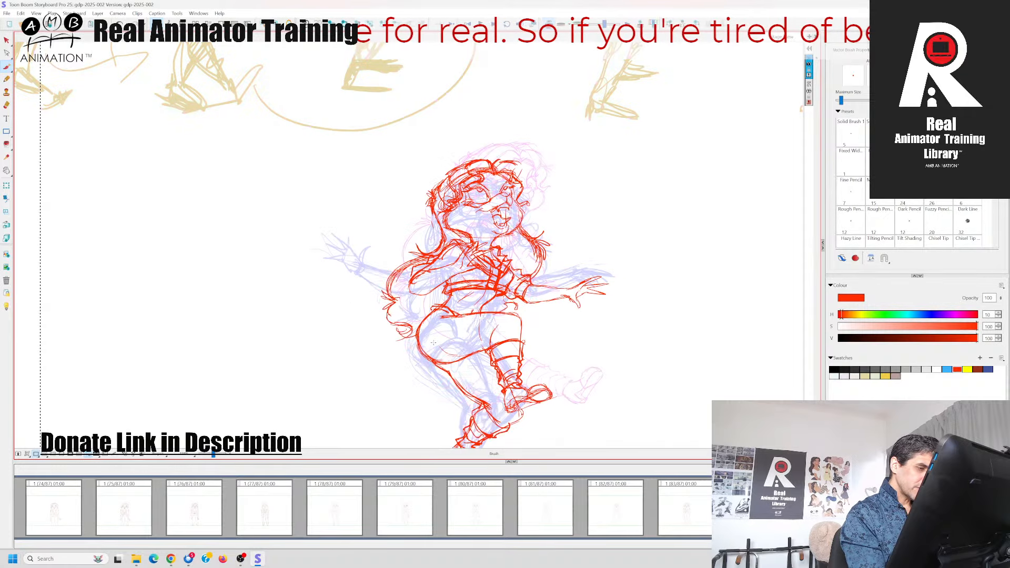
{"action": "key", "text": "Right"}
{"action": "key", "text": "Left"}
{"action": "key", "text": "Right"}
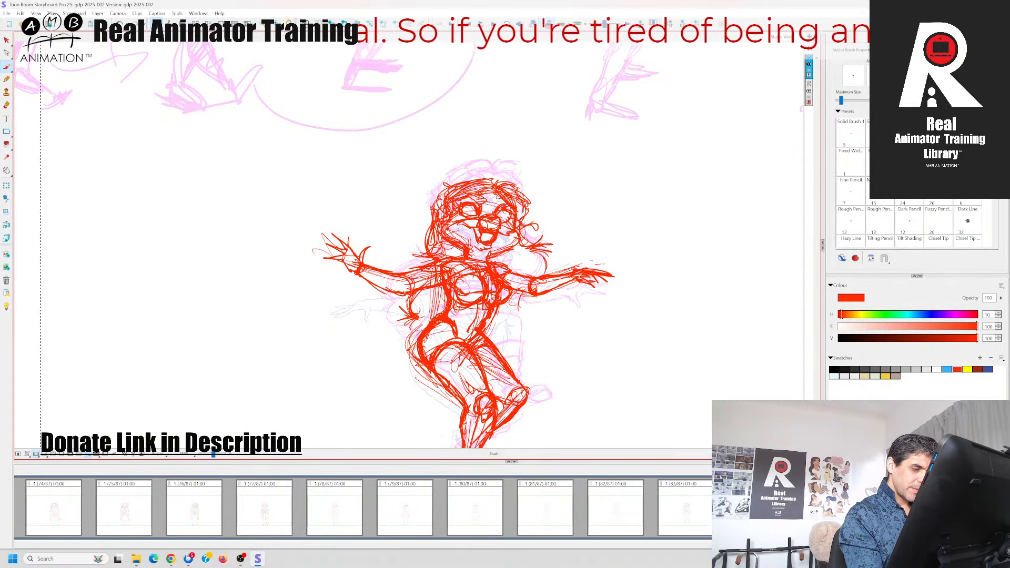
{"action": "key", "text": "Left"}
{"action": "key", "text": "Right"}
Sketch the hanging, curled hair locks beside the torso below the right arm, checking them against the neighbouring panels
{"action": "key", "text": "Left"}
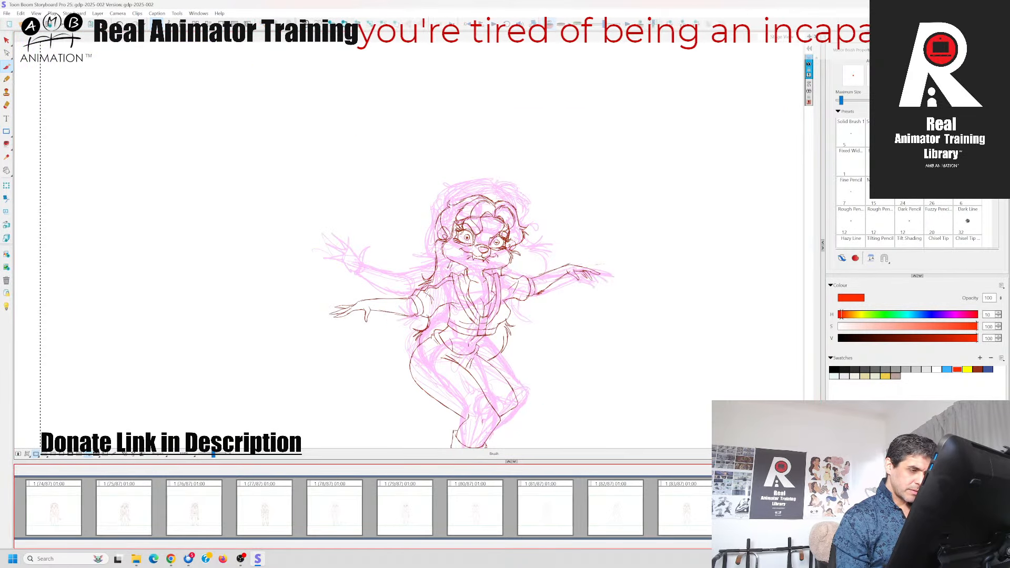
{"action": "key", "text": "Right"}
{"action": "key", "text": "Left"}
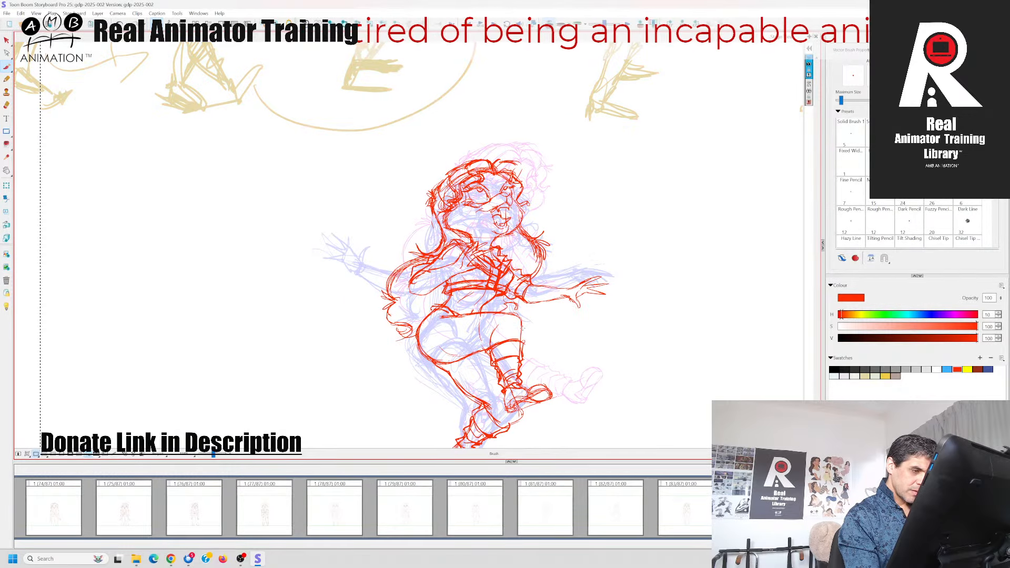
{"action": "key", "text": "Right"}
{"action": "key", "text": "Left"}
{"action": "key", "text": "Right"}
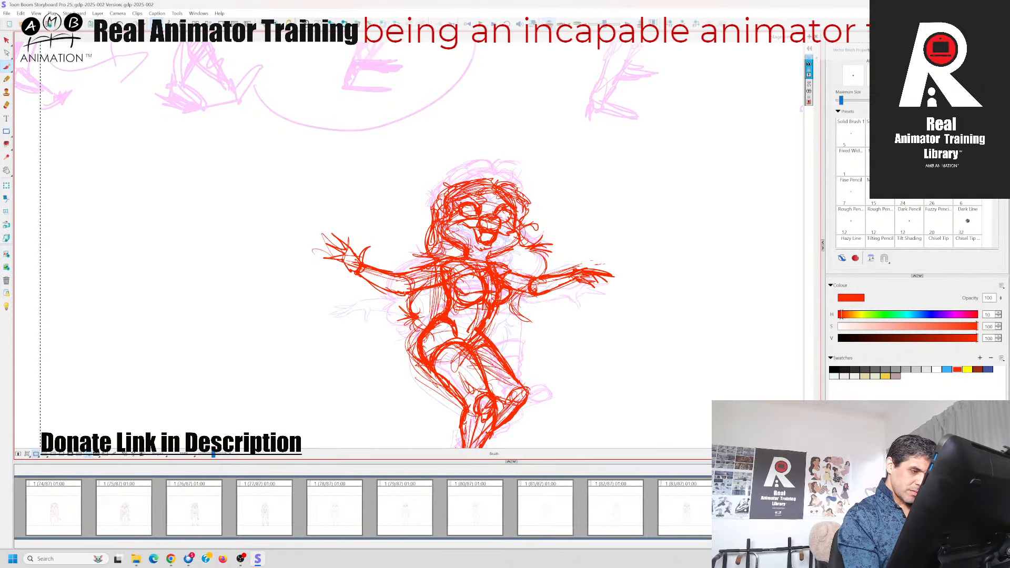
{"action": "key", "text": "Left"}
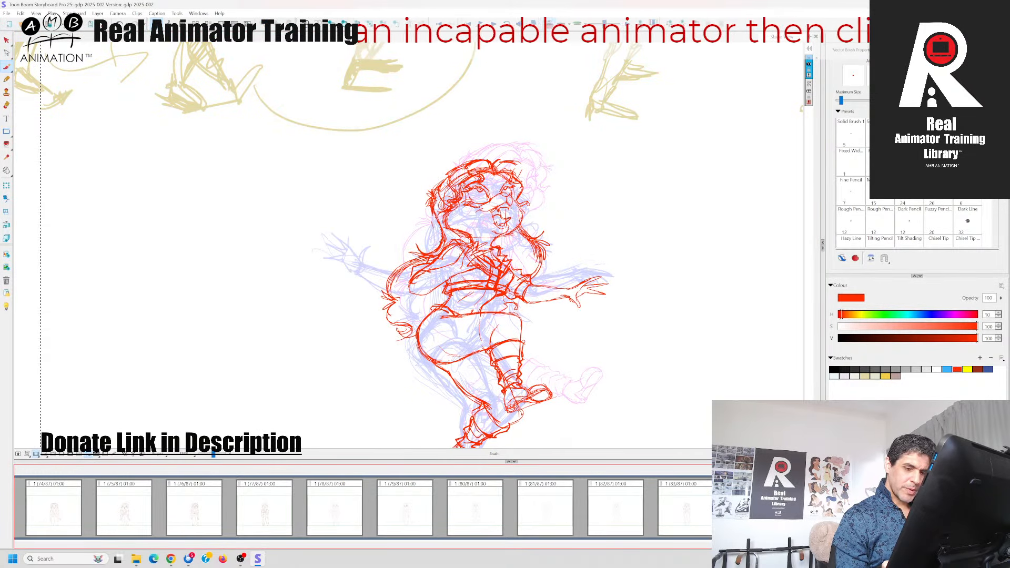
{"action": "key", "text": "Right"}
{"action": "key", "text": "Left"}
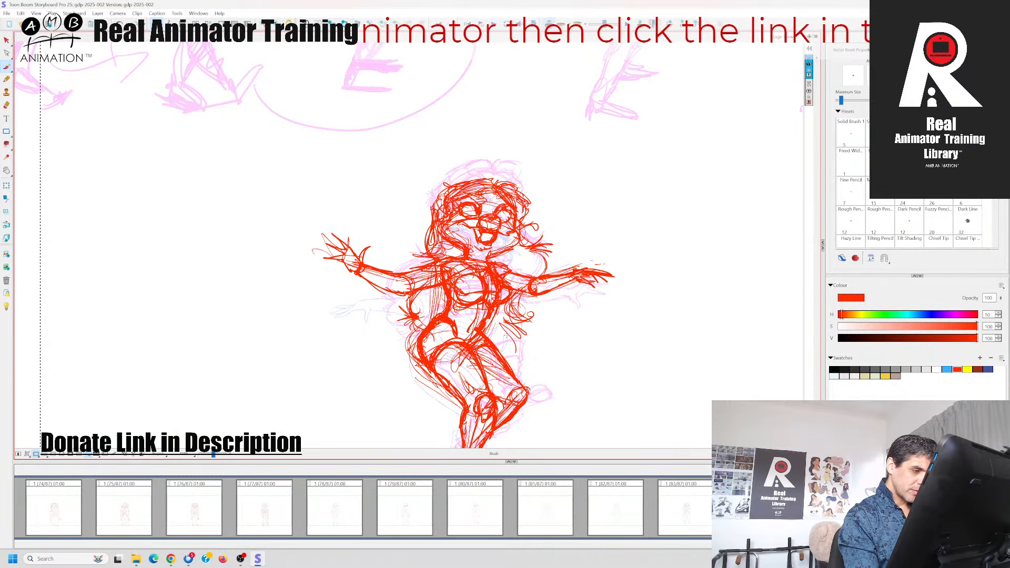
{"action": "key", "text": "Right"}
{"action": "key", "text": "Left"}
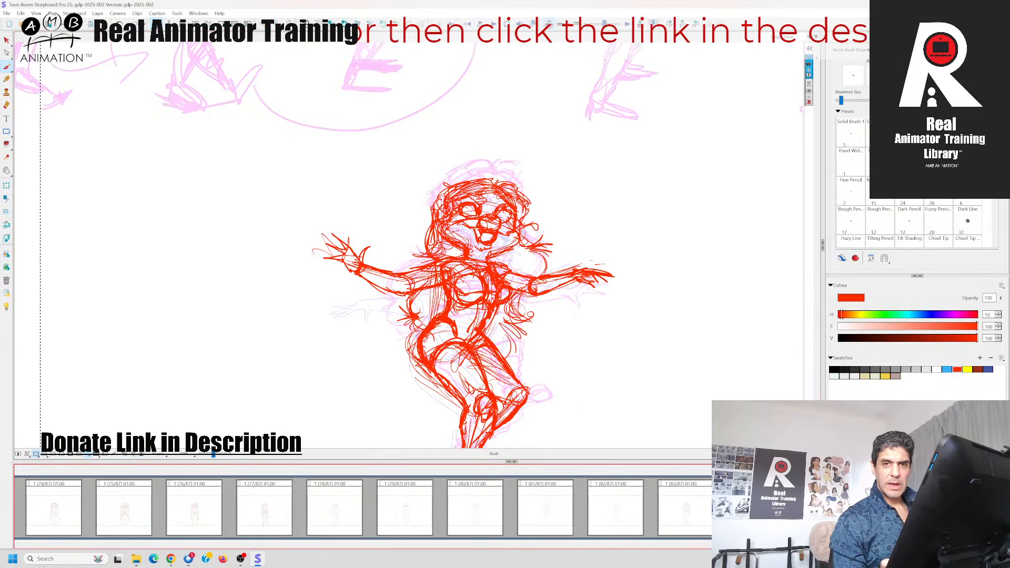
{"action": "key", "text": "Right"}
{"action": "key", "text": "Left"}
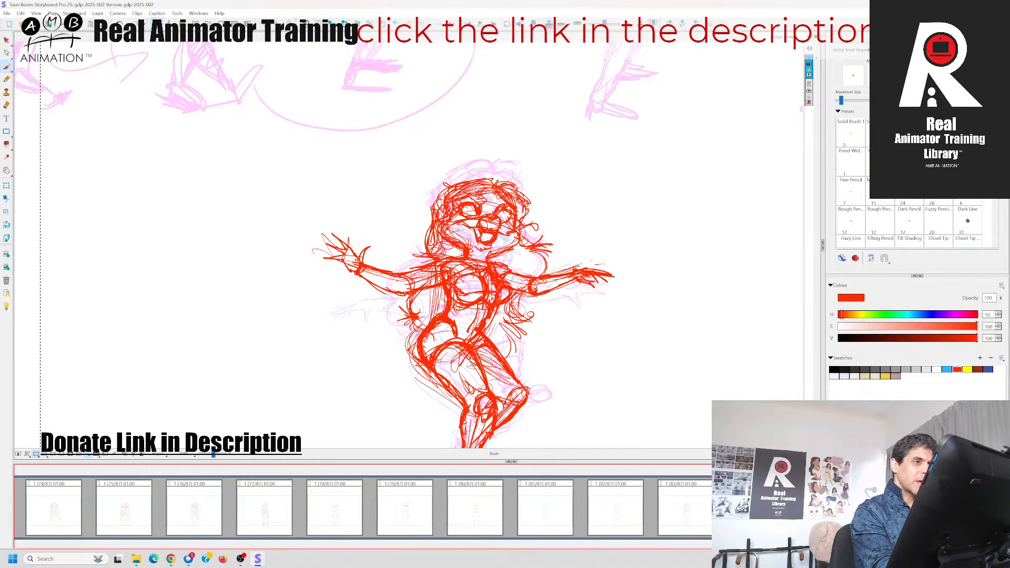
Turn off the onion skin and show the whole figure within the camera frame
{"action": "key", "text": "alt+o"}
{"action": "key", "text": "2"}
{"action": "key", "text": "2"}
{"action": "key", "text": "2"}
{"action": "key", "text": "1"}
{"action": "key", "text": "1"}
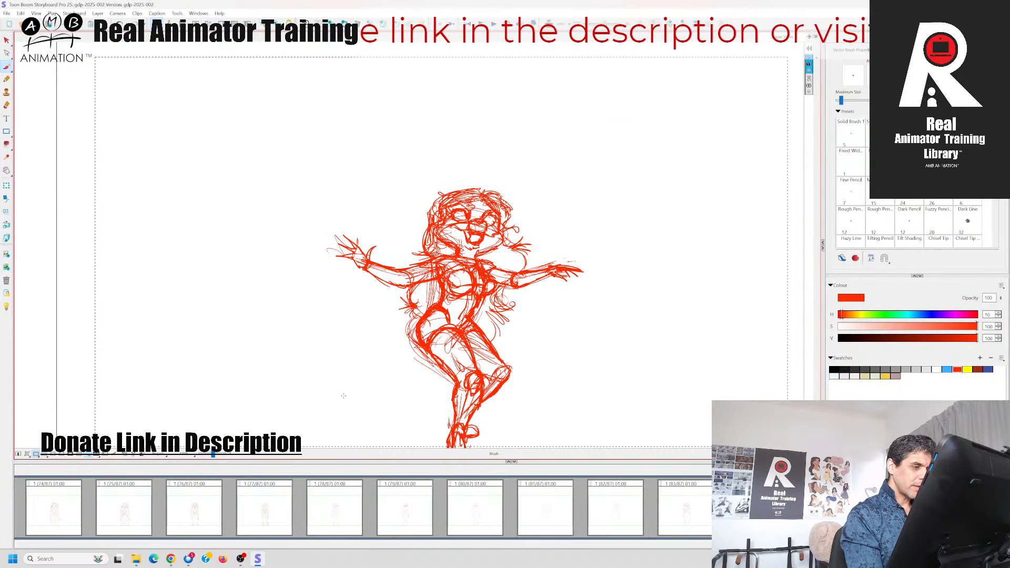
Flip through the neighbouring panels to examine how the red in-between links the kick and arms-out squat poses
{"action": "key", "text": "Right"}
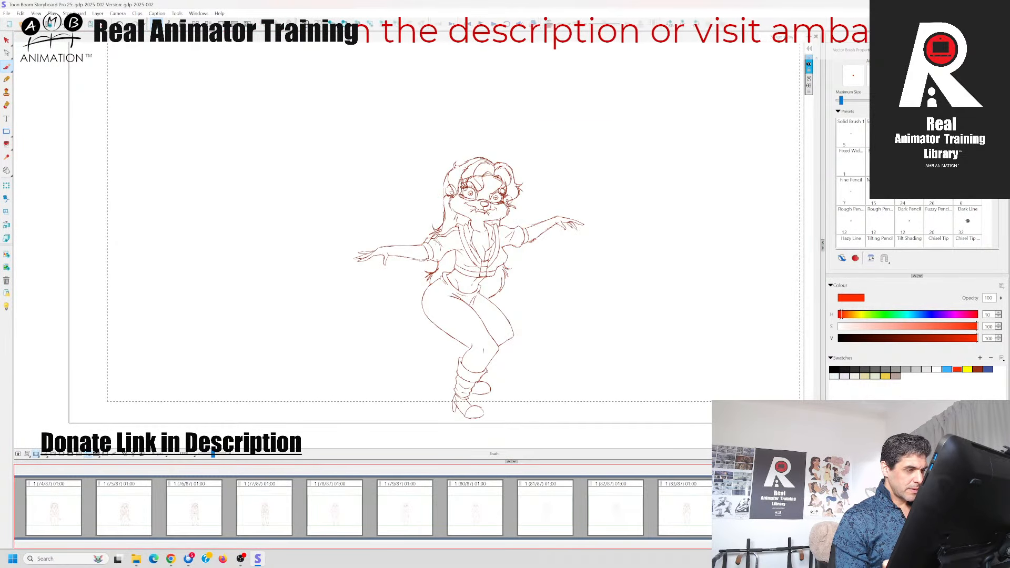
{"action": "key", "text": "Left"}
{"action": "key", "text": "Right"}
{"action": "key", "text": "Right"}
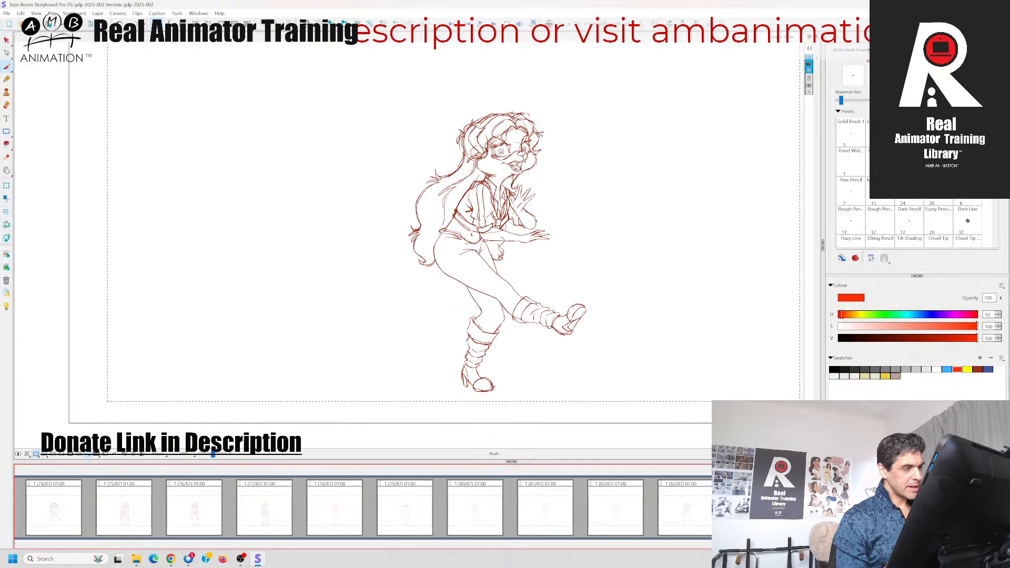
{"action": "key", "text": "Left"}
{"action": "key", "text": "Left"}
{"action": "key", "text": "Left"}
{"action": "key", "text": "Right"}
{"action": "key", "text": "Right"}
{"action": "key", "text": "Left"}
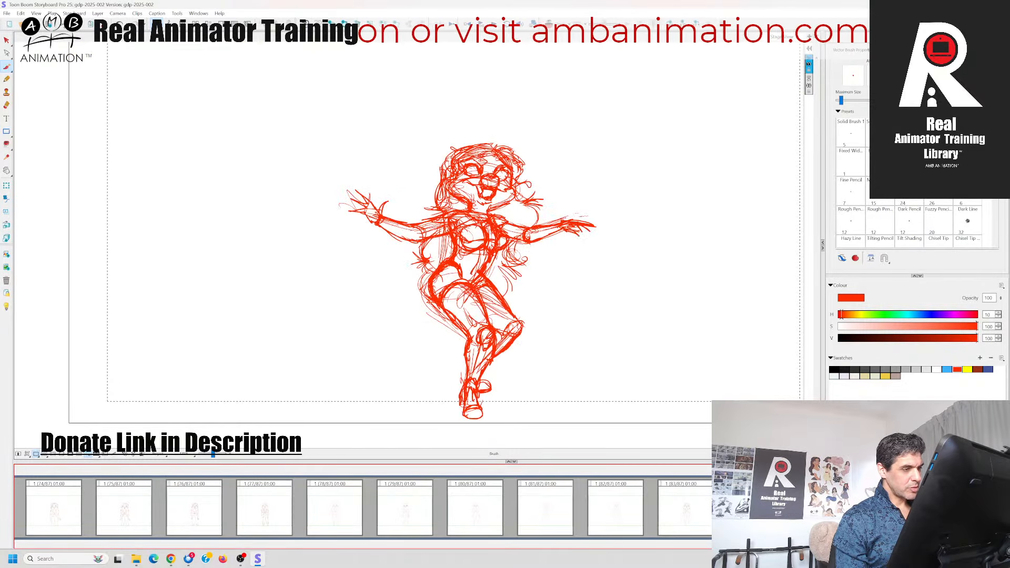
{"action": "key", "text": "Left"}
{"action": "key", "text": "Right"}
{"action": "key", "text": "Right"}
{"action": "key", "text": "Right"}
{"action": "key", "text": "Left"}
{"action": "key", "text": "Left"}
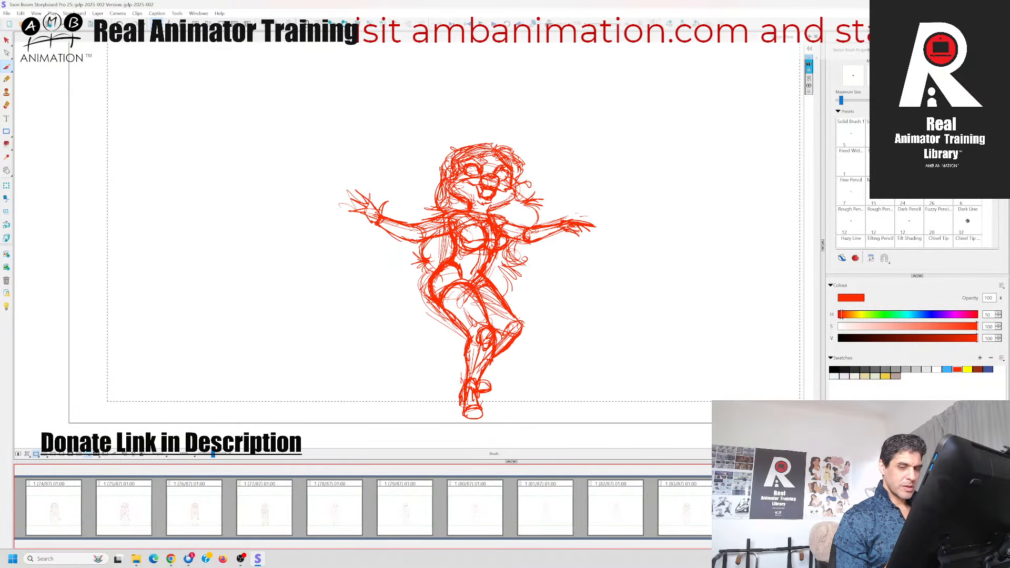
{"action": "key", "text": "Right"}
{"action": "key", "text": "Left"}
{"action": "key", "text": "Right"}
{"action": "key", "text": "Left"}
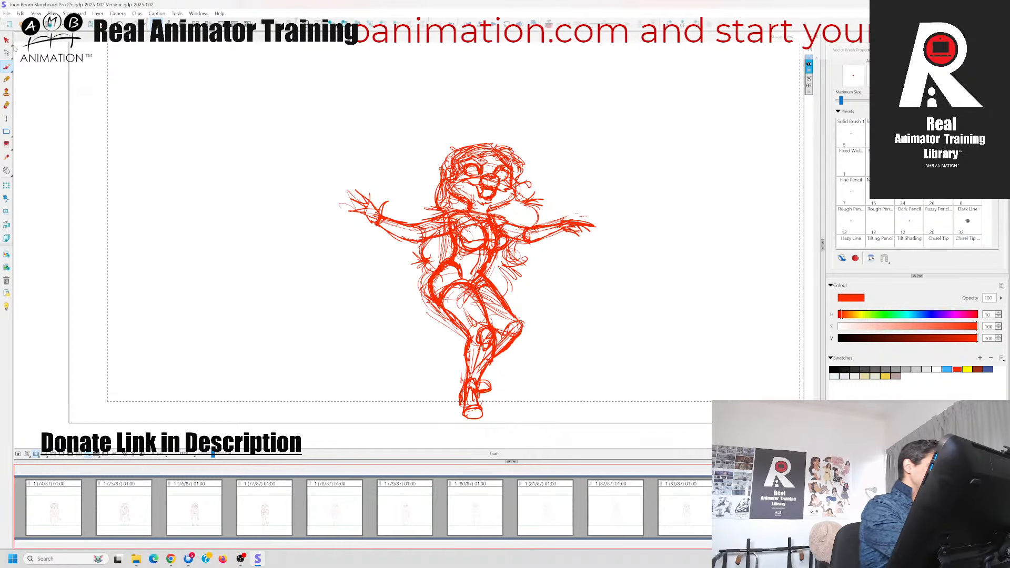
Recolour the entire red rough with a pale lavender swatch and return to the Brush with a smaller size for clean-up
{"action": "left_click", "coordinate": [7, 41]}
{"action": "key", "text": "ctrl+a"}
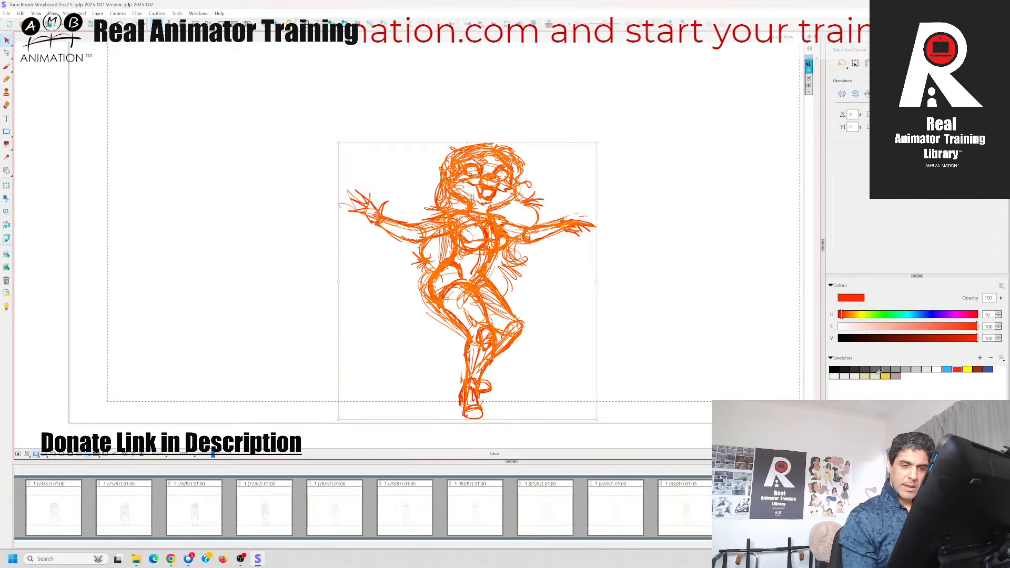
{"action": "left_click", "coordinate": [844, 375]}
{"action": "key", "text": "alt+b"}
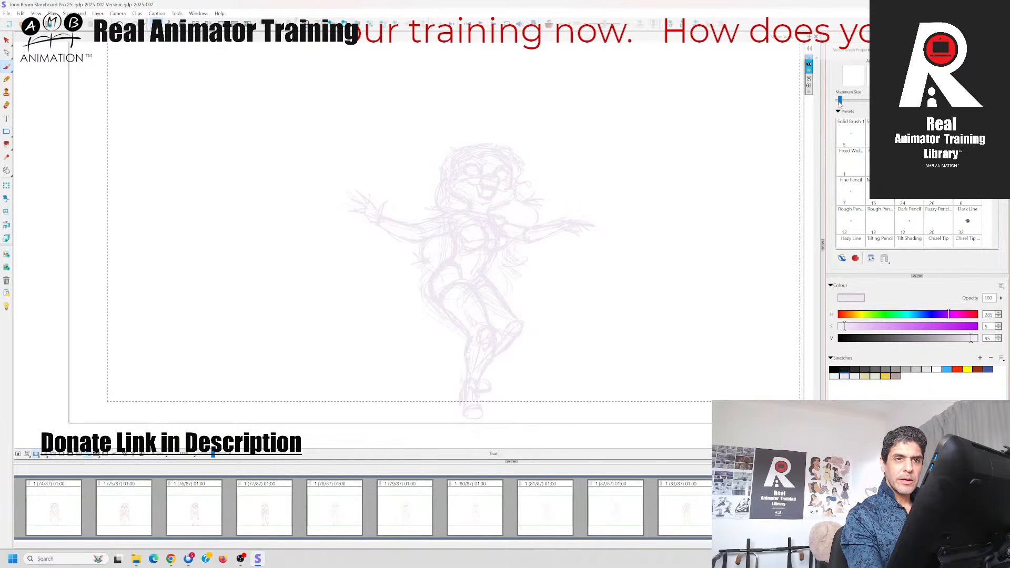
{"action": "key", "text": "alt+s"}
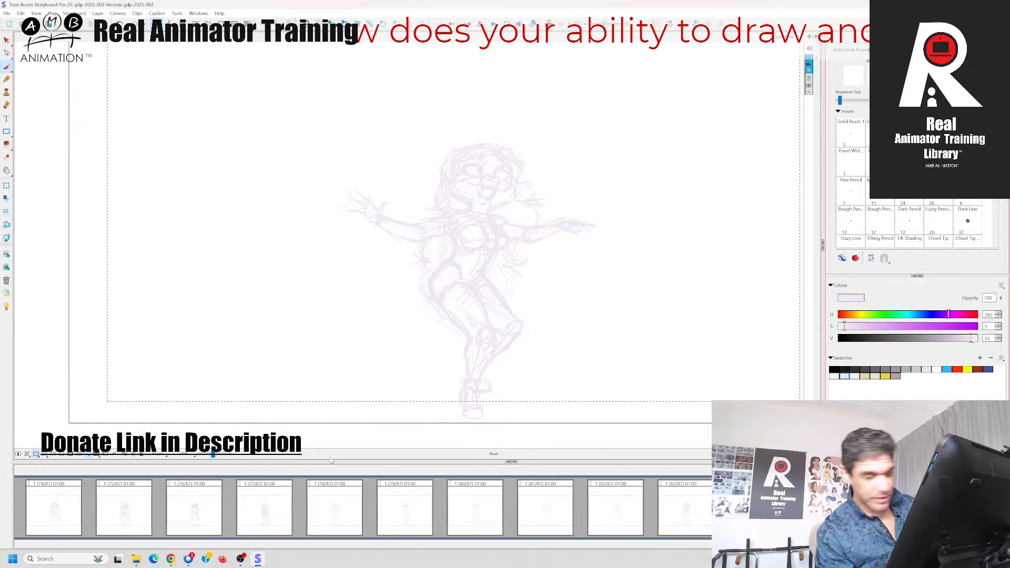
Compare the faded rough with the kick panel up close, focusing on the head and upper body
{"action": "left_click", "coordinate": [217, 455]}
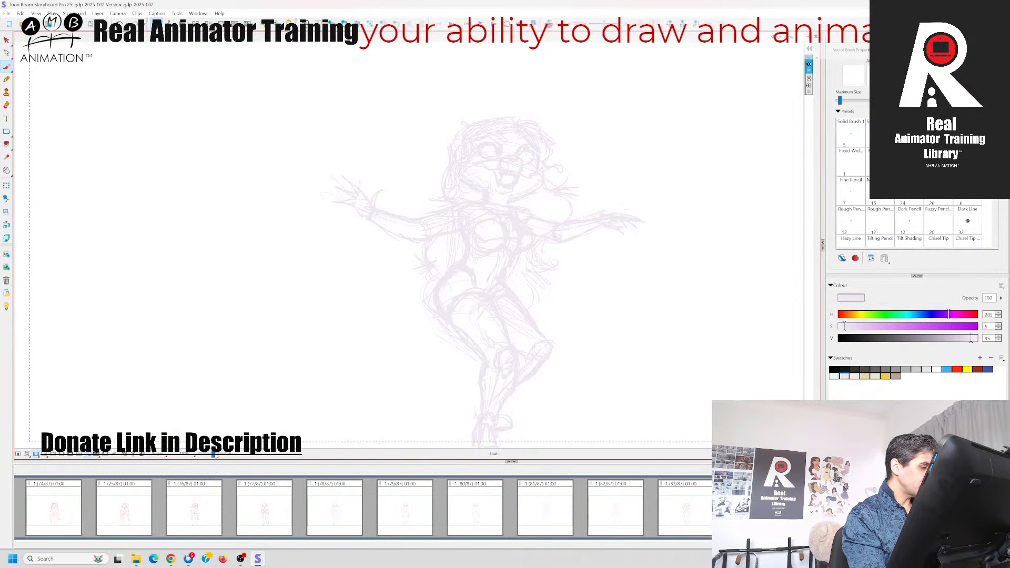
{"action": "left_click_drag", "start_coordinate": [216, 456], "coordinate": [217, 456]}
{"action": "left_click_drag", "start_coordinate": [363, 365], "coordinate": [330, 349]}
{"action": "key", "text": "Left"}
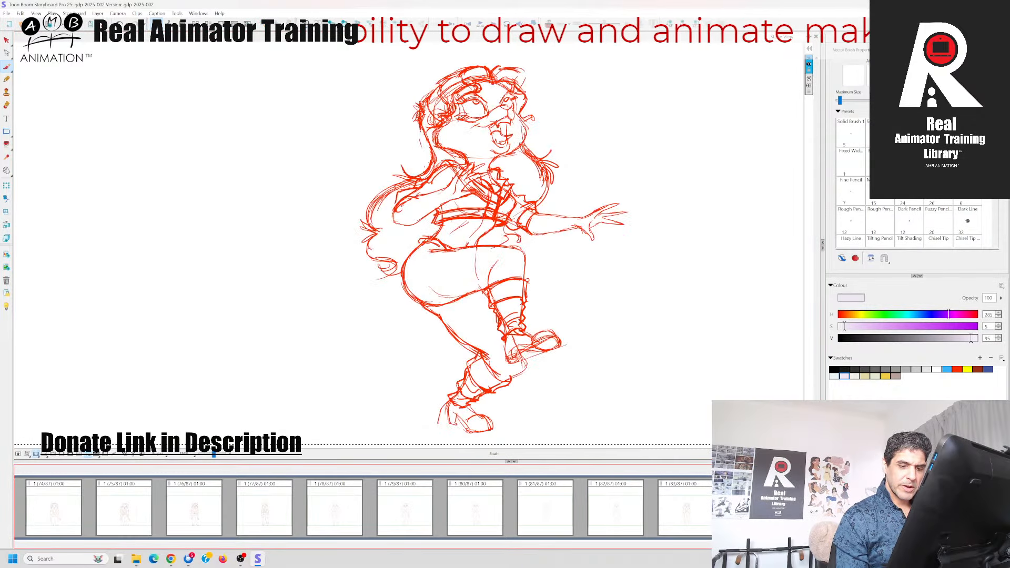
{"action": "key", "text": "Right"}
{"action": "key", "text": "Left"}
{"action": "key", "text": "Right"}
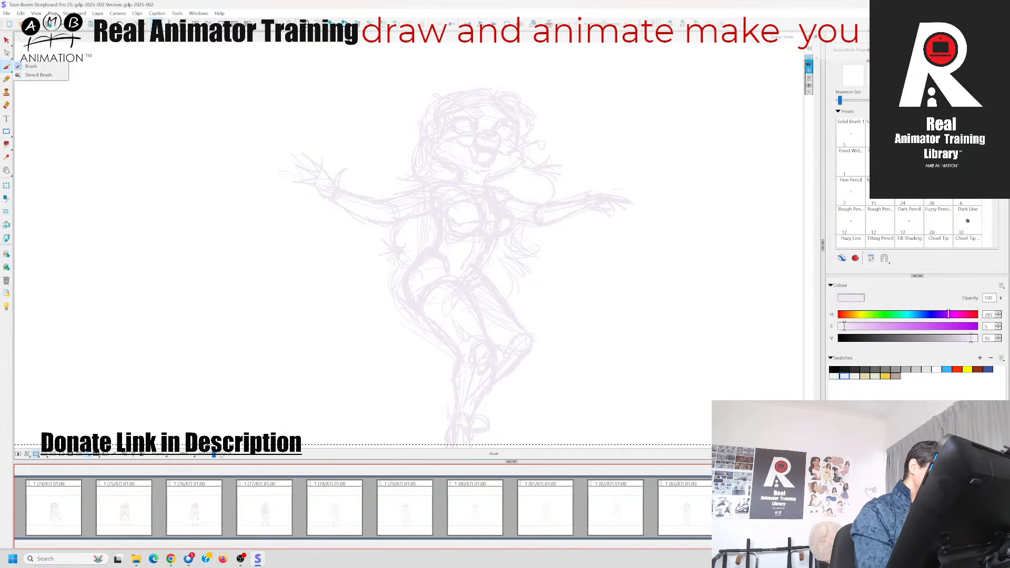
{"action": "left_click_drag", "start_coordinate": [214, 454], "coordinate": [217, 456]}
{"action": "left_click_drag", "start_coordinate": [322, 322], "coordinate": [313, 381]}
{"action": "key", "text": "Left"}
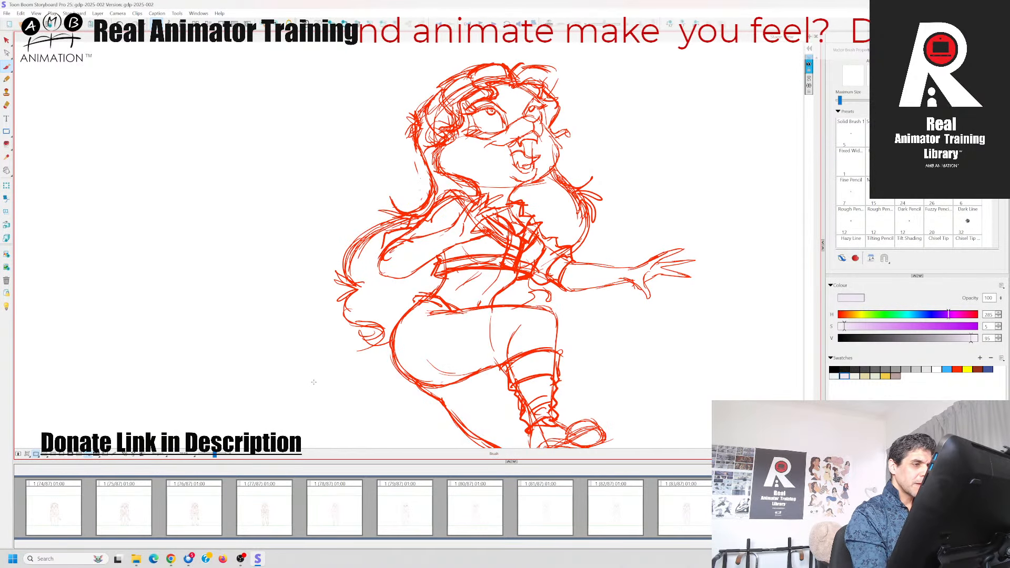
{"action": "key", "text": "Right"}
{"action": "key", "text": "Left"}
{"action": "key", "text": "Right"}
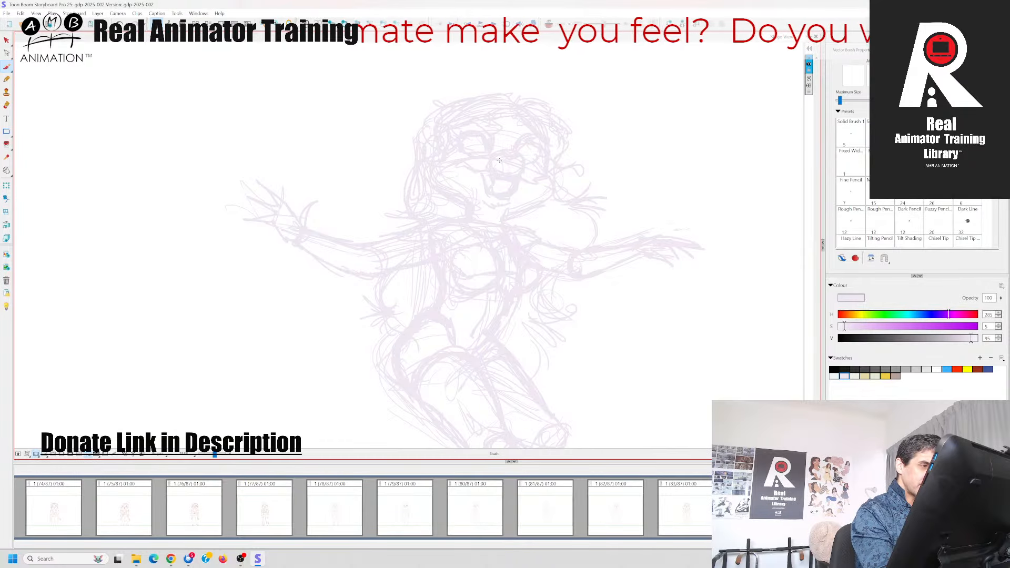
Draw the upper lid and inner edge of the left eye in red over the faded rough
{"action": "left_click", "coordinate": [957, 369]}
{"action": "key", "text": "Left"}
{"action": "key", "text": "Right"}
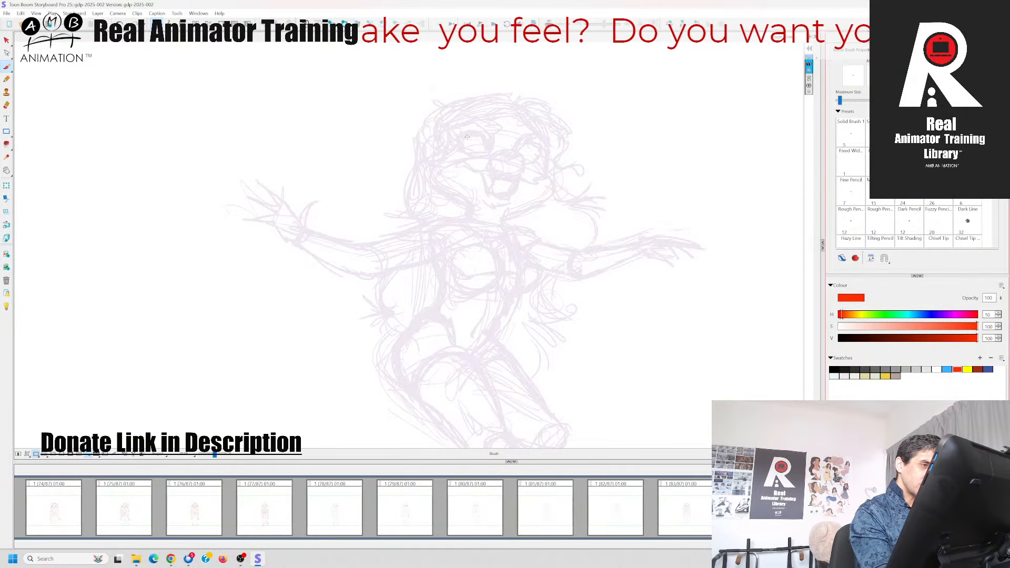
{"action": "mouse_move", "coordinate": [461, 137]}
{"action": "left_mouse_down"}
{"action": "mouse_move", "coordinate": [478, 135]}
{"action": "mouse_move", "coordinate": [490, 149]}
{"action": "left_mouse_up"}
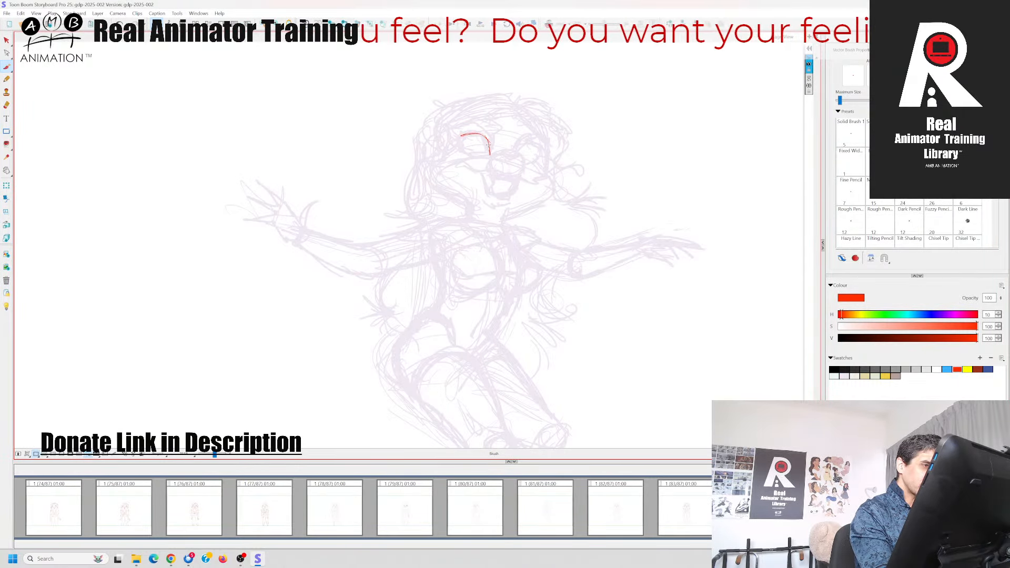
{"action": "key", "text": "Left"}
{"action": "key", "text": "Right"}
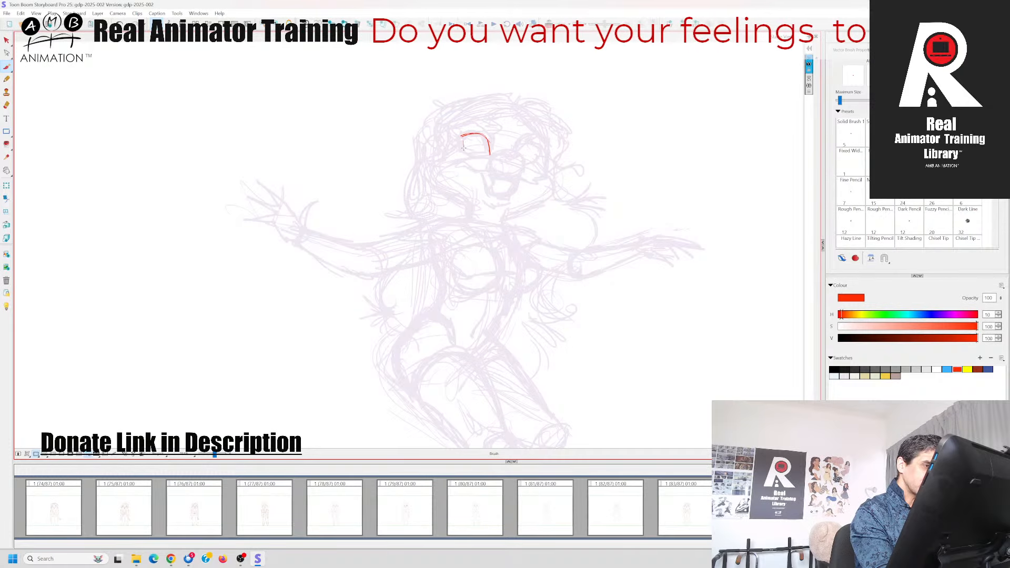
Close the left eye's outline along its outer side and lower lid, checking the shape against the kick panel
{"action": "left_click_drag", "start_coordinate": [464, 141], "coordinate": [492, 156]}
{"action": "key", "text": "Left"}
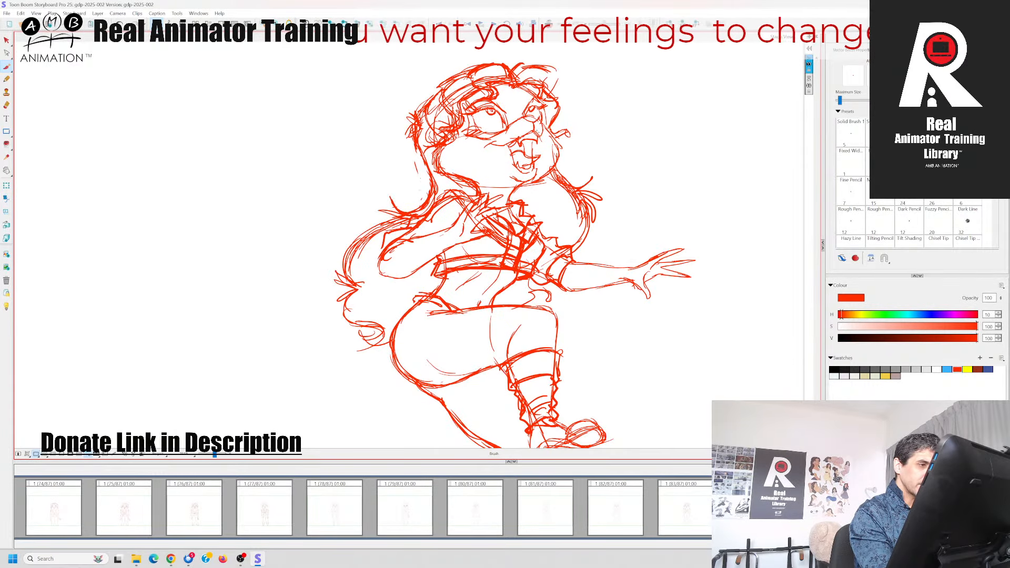
{"action": "key", "text": "Right"}
{"action": "key", "text": "Left"}
{"action": "key", "text": "Right"}
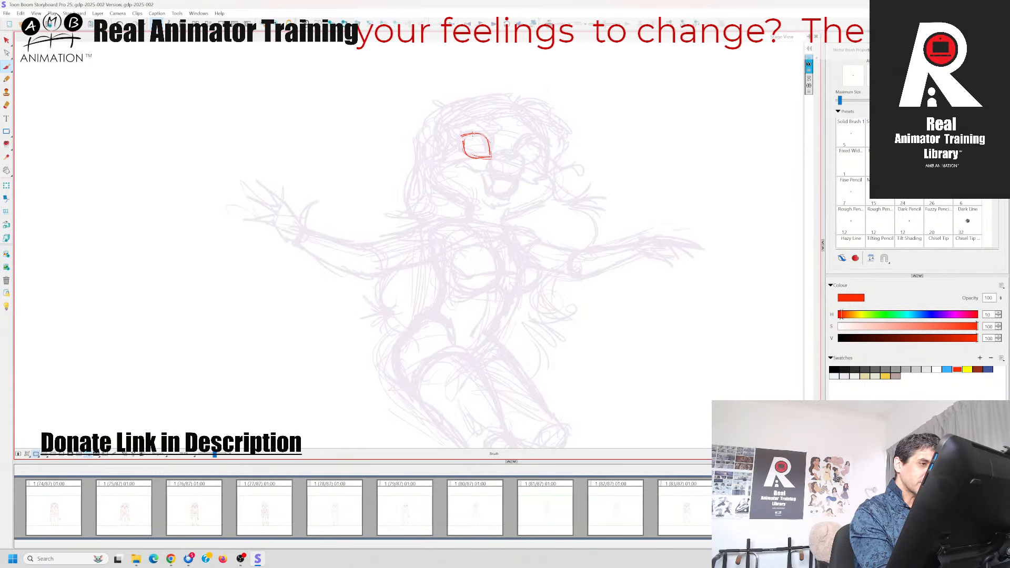
Add eyelashes at the outer corner of the left eye, comparing them with the kick panel
{"action": "mouse_move", "coordinate": [457, 136]}
{"action": "left_mouse_down"}
{"action": "mouse_move", "coordinate": [459, 163]}
{"action": "mouse_move", "coordinate": [491, 154]}
{"action": "left_mouse_up"}
{"action": "key", "text": "Left"}
{"action": "key", "text": "Right"}
{"action": "key", "text": "Left"}
{"action": "key", "text": "Right"}
{"action": "key", "text": "Left"}
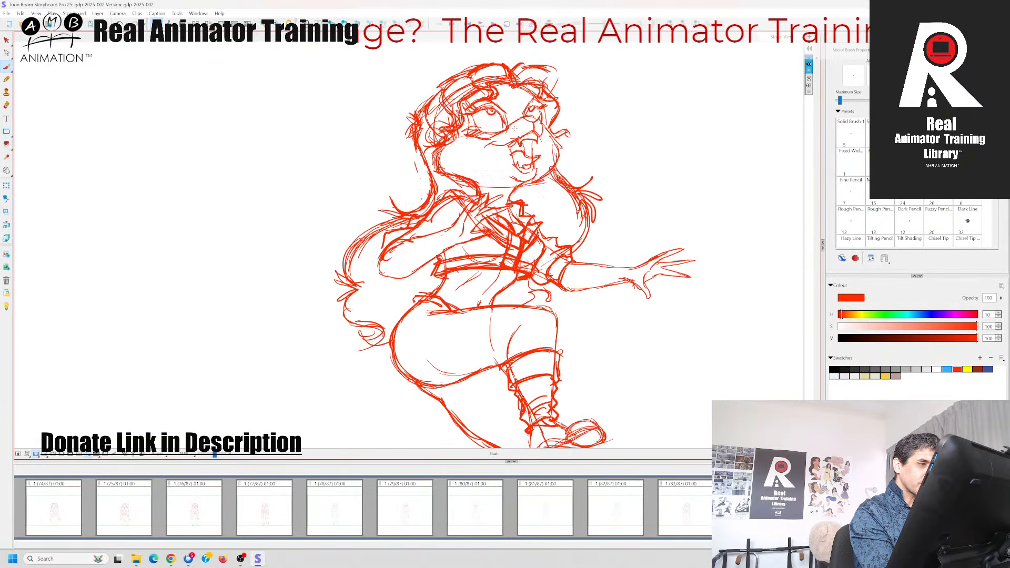
{"action": "key", "text": "Right"}
{"action": "key", "text": "Left"}
{"action": "key", "text": "Left"}
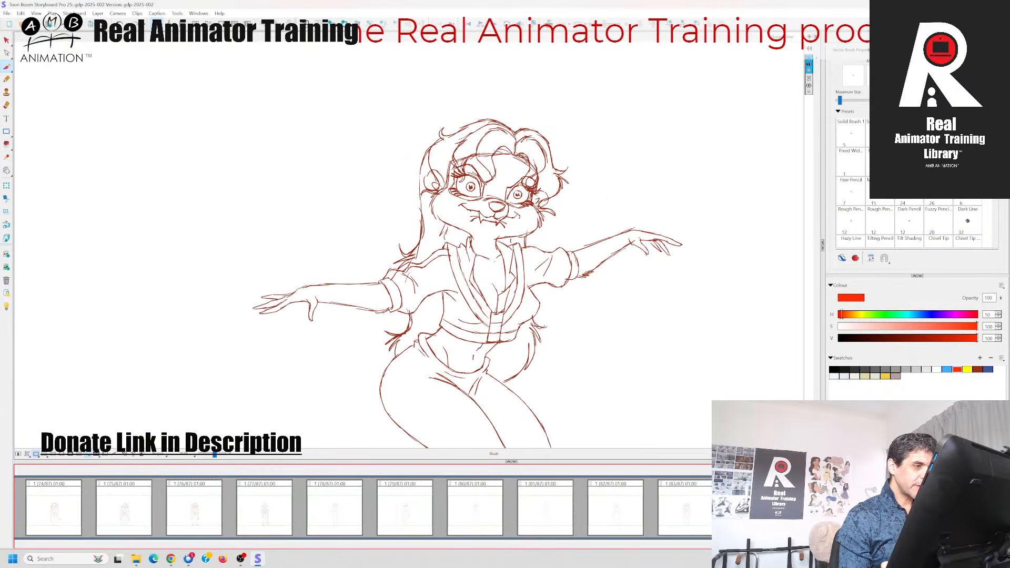
Draw the iris and pupil inside the left eye, using the squat and kick panels as reference
{"action": "key", "text": "Right"}
{"action": "key", "text": "Right"}
{"action": "left_click", "coordinate": [481, 143]}
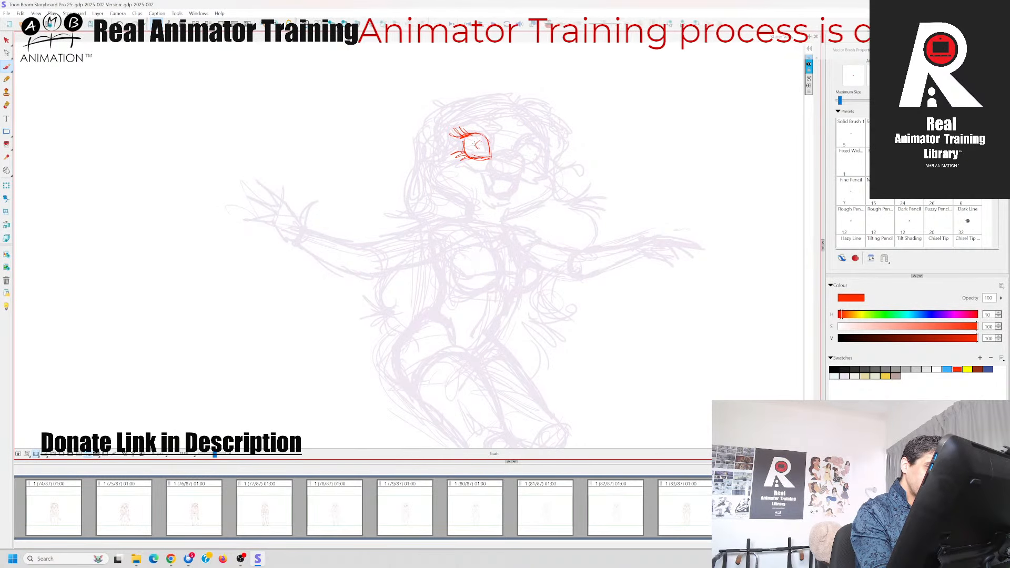
{"action": "key", "text": "Left"}
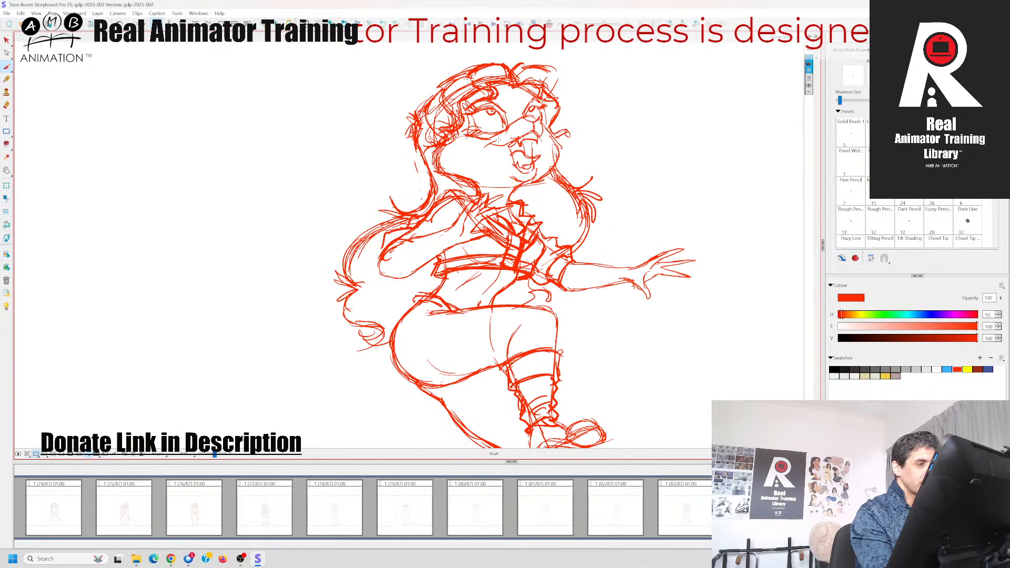
{"action": "key", "text": "Right"}
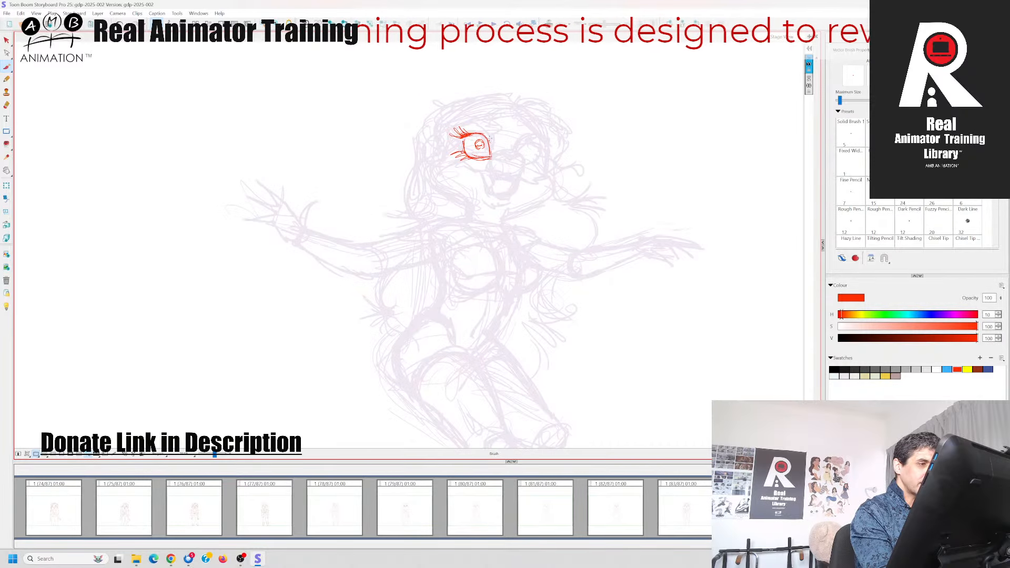
Draw the mask marking around the left eye in red, with its brow line, lower contour and inner edge
{"action": "key", "text": "Left"}
{"action": "key", "text": "Right"}
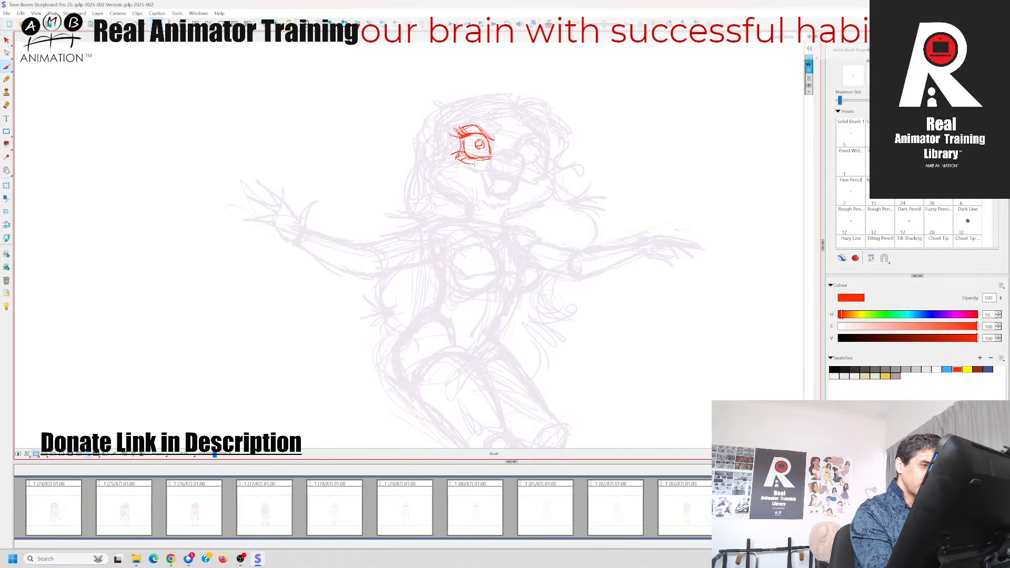
{"action": "left_click_drag", "start_coordinate": [494, 141], "coordinate": [493, 161]}
{"action": "key", "text": "Left"}
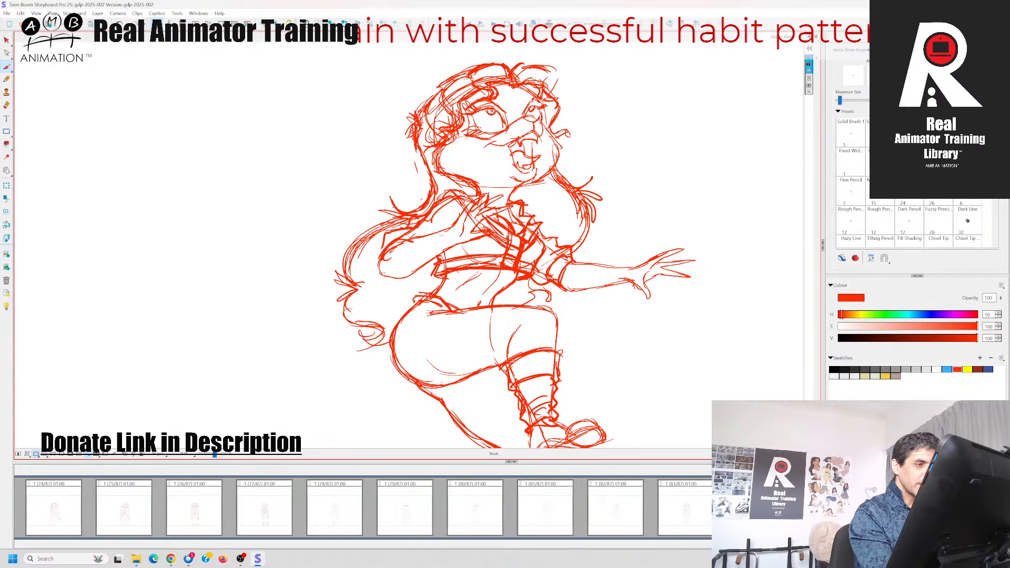
{"action": "key", "text": "Right"}
{"action": "key", "text": "Left"}
{"action": "key", "text": "Right"}
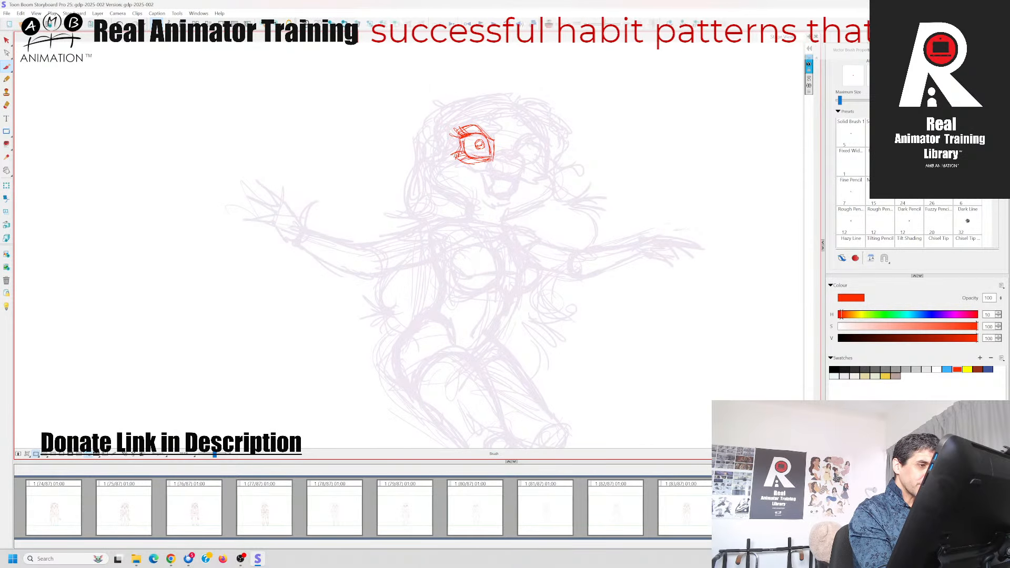
{"action": "key", "text": "Left"}
{"action": "key", "text": "Right"}
Draw the rounded top of the nose from the left eye's inner corner, using the neighbouring poses as reference
{"action": "key", "text": "Left"}
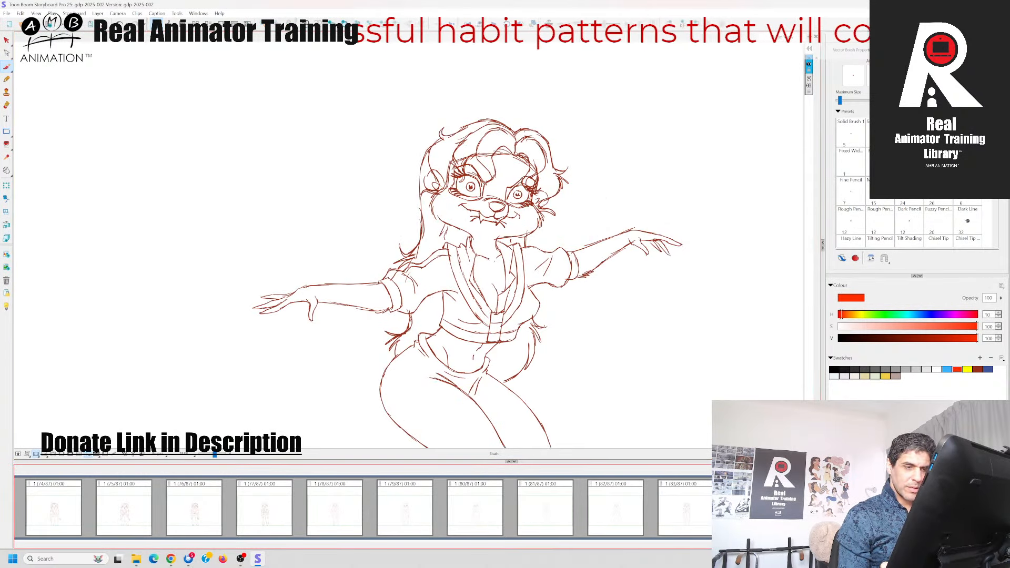
{"action": "key", "text": "Right"}
{"action": "key", "text": "Right"}
{"action": "key", "text": "Left"}
{"action": "key", "text": "Right"}
{"action": "key", "text": "Left"}
{"action": "left_click_drag", "start_coordinate": [494, 157], "coordinate": [519, 165]}
{"action": "key", "text": "Left"}
{"action": "key", "text": "Right"}
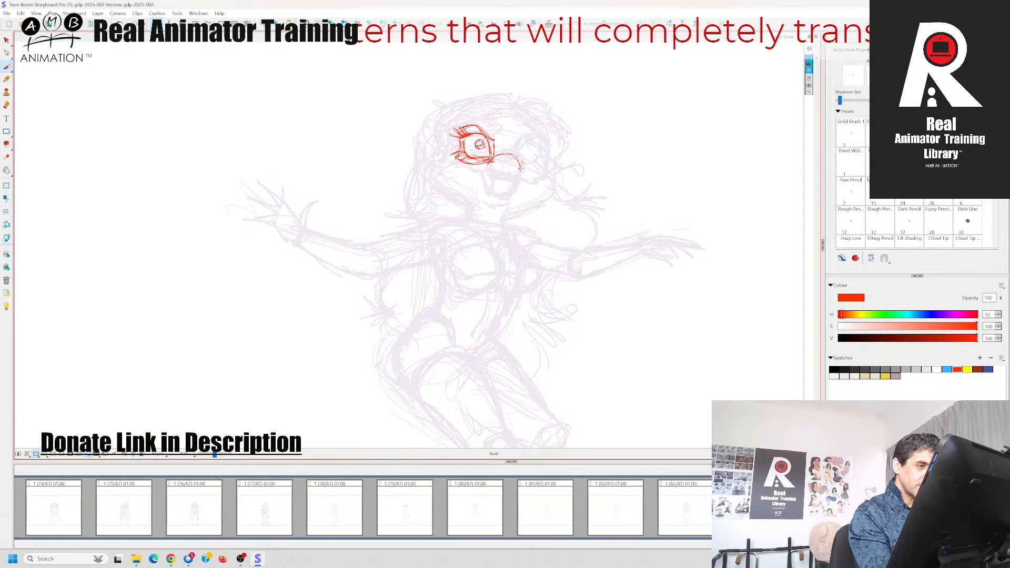
{"action": "key", "text": "Left"}
{"action": "key", "text": "Right"}
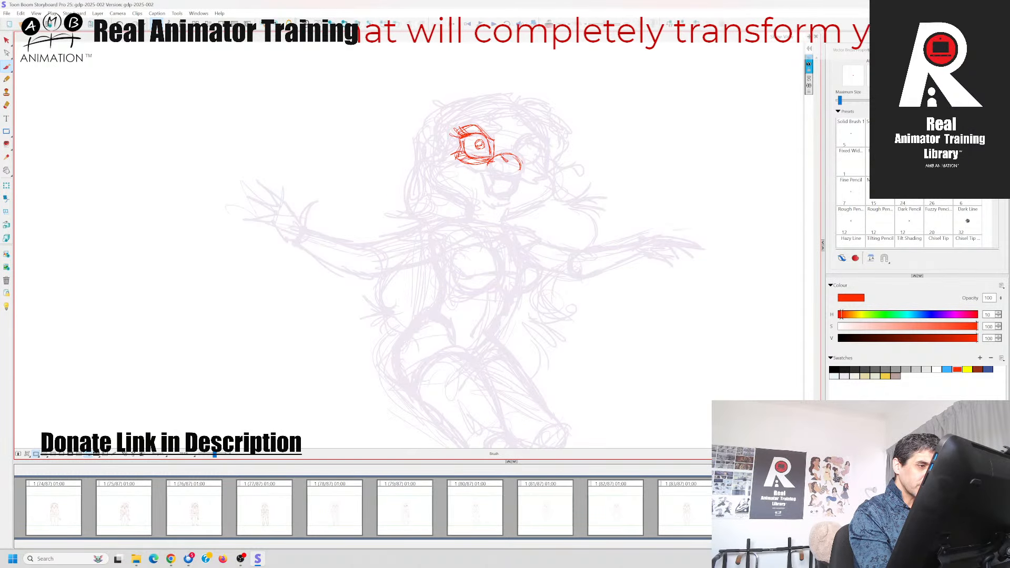
Complete the nose with its inner contour and underside, comparing its shape with the previous pose
{"action": "key", "text": "Left"}
{"action": "key", "text": "Right"}
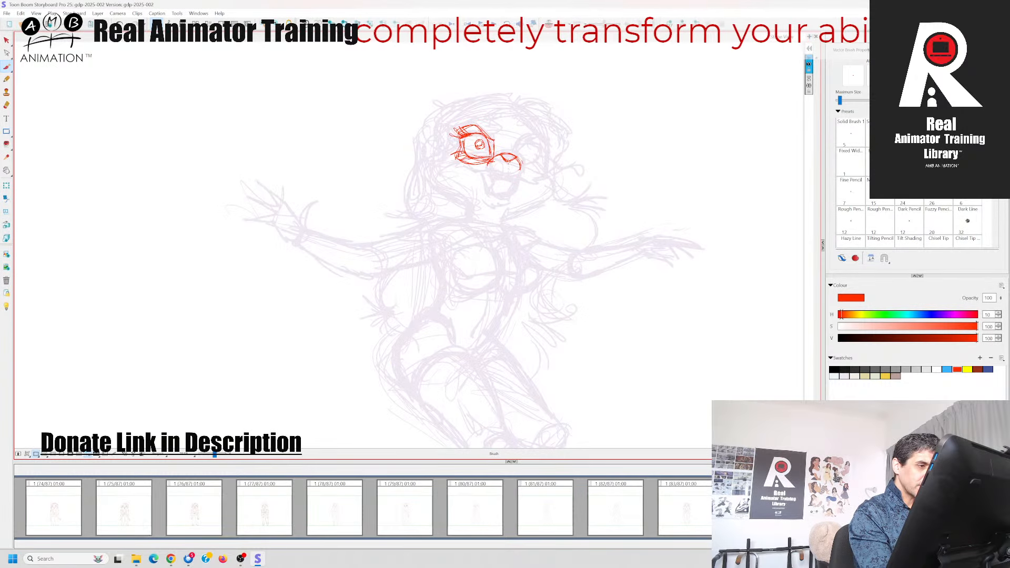
{"action": "key", "text": "Left"}
{"action": "key", "text": "Right"}
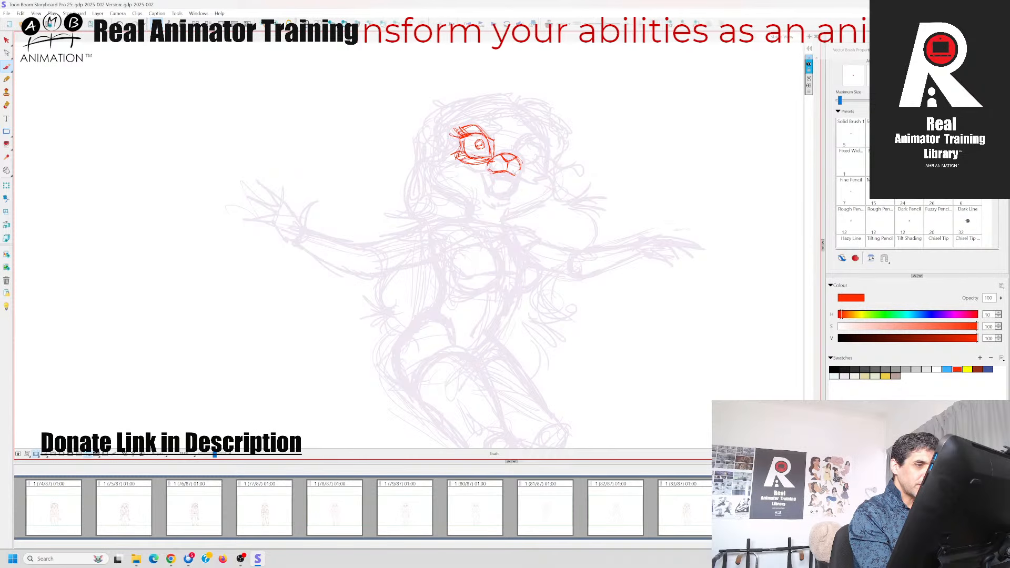
{"action": "key", "text": "Left"}
{"action": "key", "text": "Right"}
Draw the upper lip line below the nose, running from the left cheek to the right mouth corner
{"action": "left_click_drag", "start_coordinate": [455, 166], "coordinate": [537, 178]}
{"action": "key", "text": "Left"}
{"action": "key", "text": "Right"}
{"action": "key", "text": "Left"}
{"action": "key", "text": "Right"}
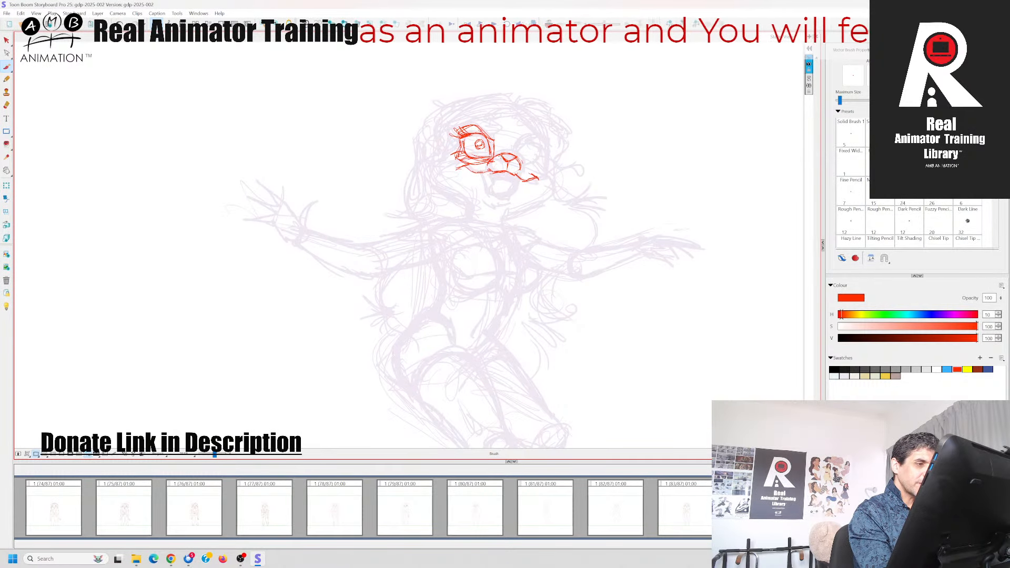
Draw the right eye with its pupil, brow and lashes, and add the mask edge along its outer side
{"action": "key", "text": "Left"}
{"action": "key", "text": "Right"}
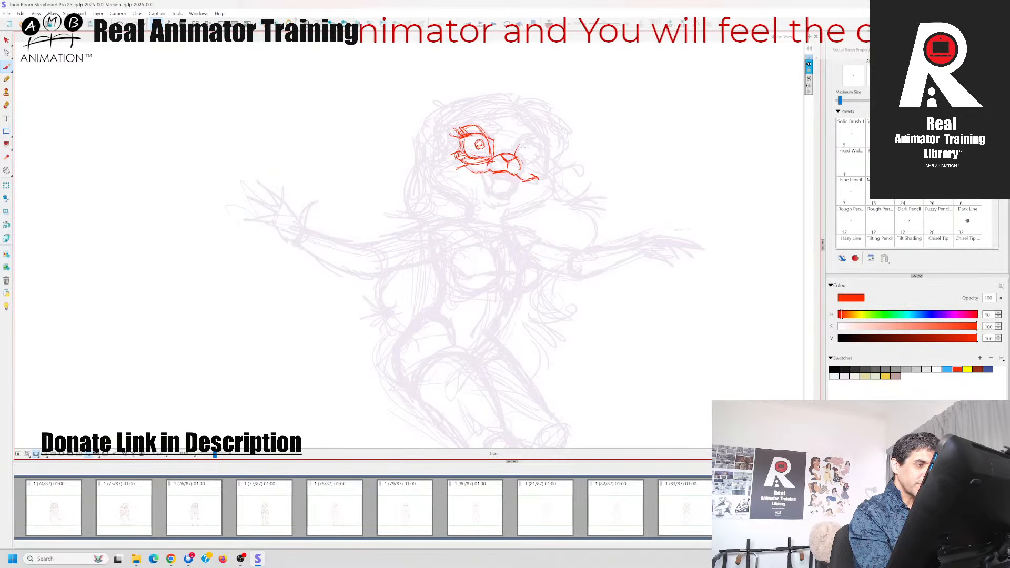
{"action": "key", "text": "Left"}
{"action": "key", "text": "Right"}
{"action": "key", "text": "Left"}
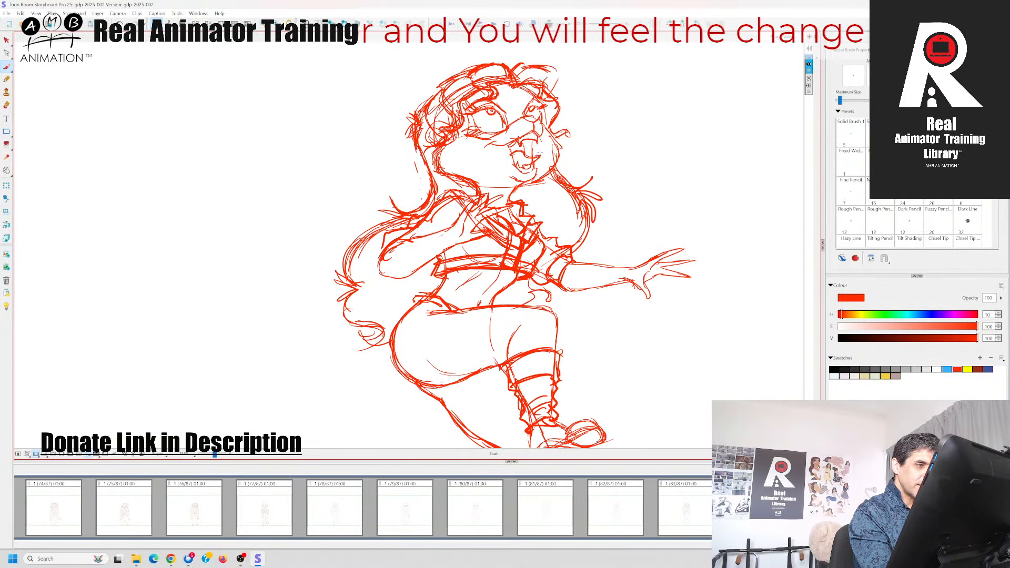
{"action": "key", "text": "Right"}
{"action": "mouse_move", "coordinate": [522, 149]}
{"action": "left_mouse_down"}
{"action": "mouse_move", "coordinate": [547, 145]}
{"action": "mouse_move", "coordinate": [538, 162]}
{"action": "left_mouse_up"}
{"action": "key", "text": "Left"}
{"action": "key", "text": "Right"}
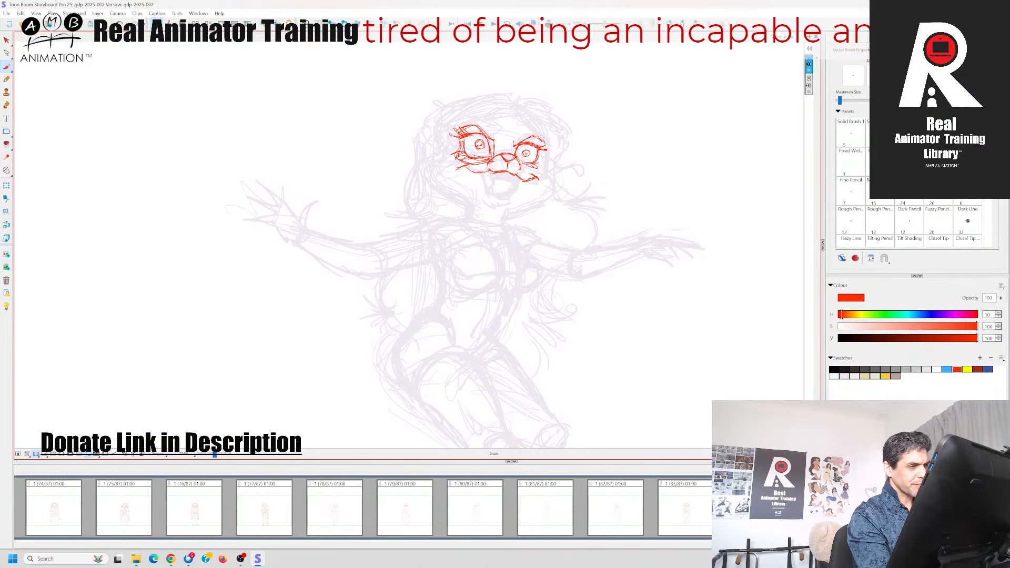
{"action": "left_click_drag", "start_coordinate": [546, 141], "coordinate": [543, 167]}
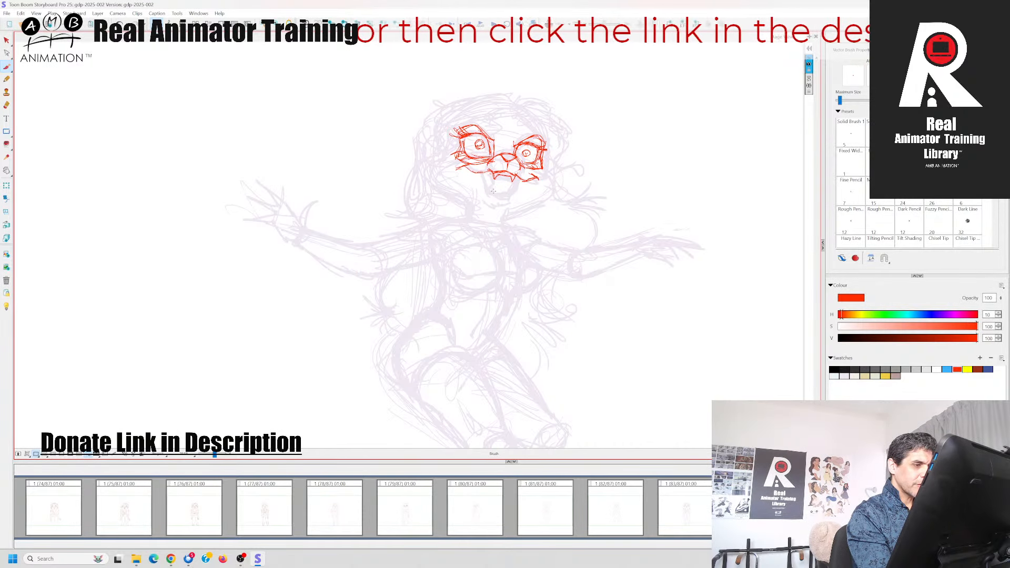
Draw the sides of the open mouth below the fangs and close it with the lower lip and chin
{"action": "left_click_drag", "start_coordinate": [484, 173], "coordinate": [488, 196]}
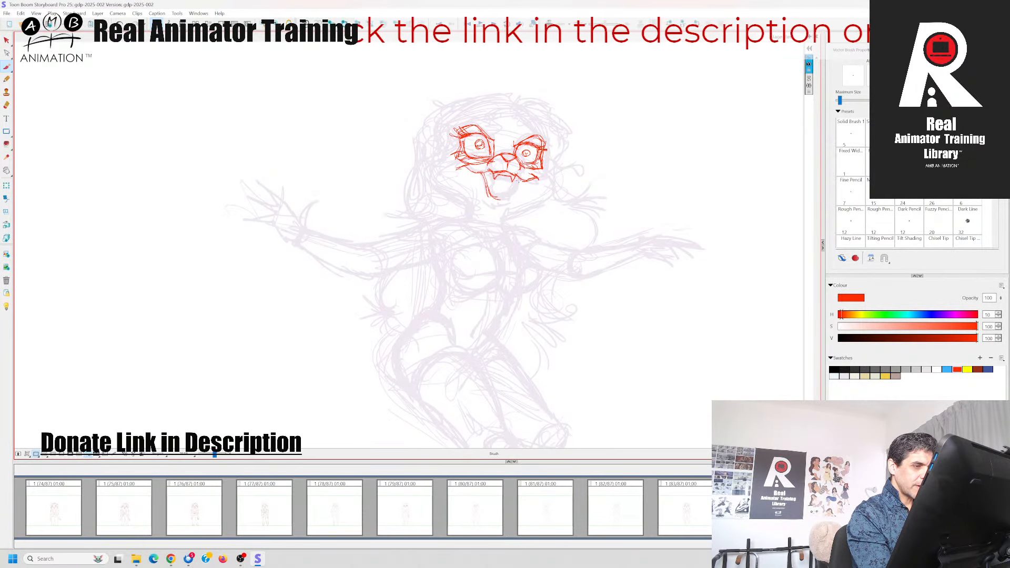
{"action": "mouse_move", "coordinate": [520, 178]}
{"action": "left_mouse_down"}
{"action": "mouse_move", "coordinate": [492, 187]}
{"action": "mouse_move", "coordinate": [513, 193]}
{"action": "left_mouse_up"}
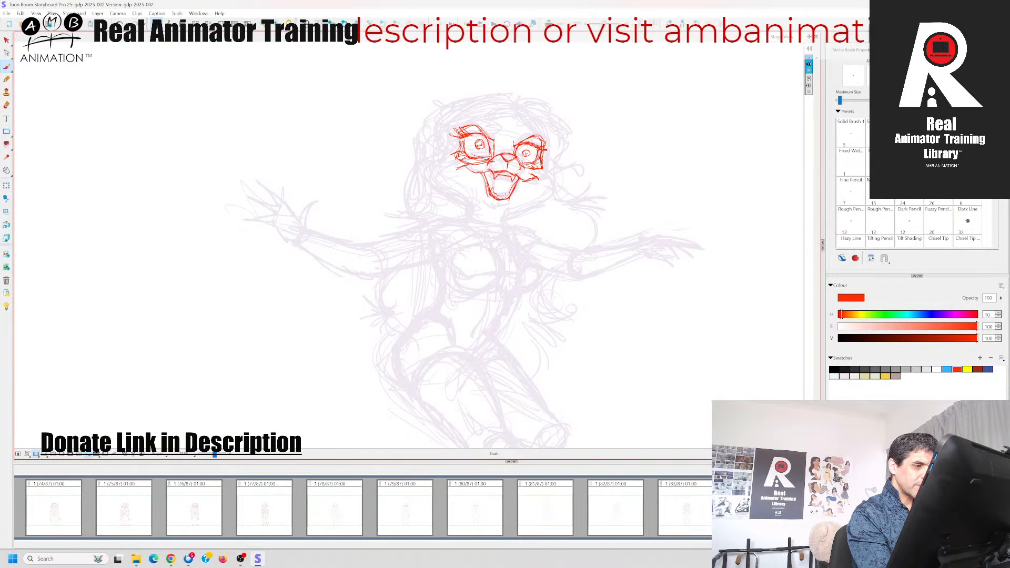
{"action": "mouse_move", "coordinate": [491, 192]}
{"action": "left_mouse_down"}
{"action": "mouse_move", "coordinate": [511, 188]}
{"action": "mouse_move", "coordinate": [512, 200]}
{"action": "left_mouse_up"}
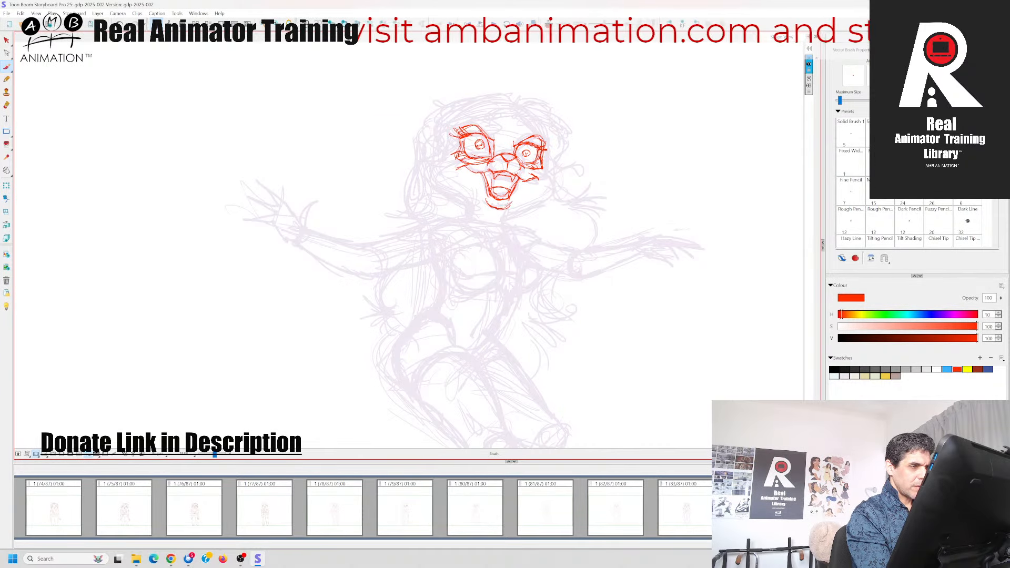
Draw the top of the left cheek beside the eye, checking its placement against the neighbouring poses
{"action": "key", "text": "Left"}
{"action": "key", "text": "Right"}
{"action": "key", "text": "Left"}
{"action": "key", "text": "Right"}
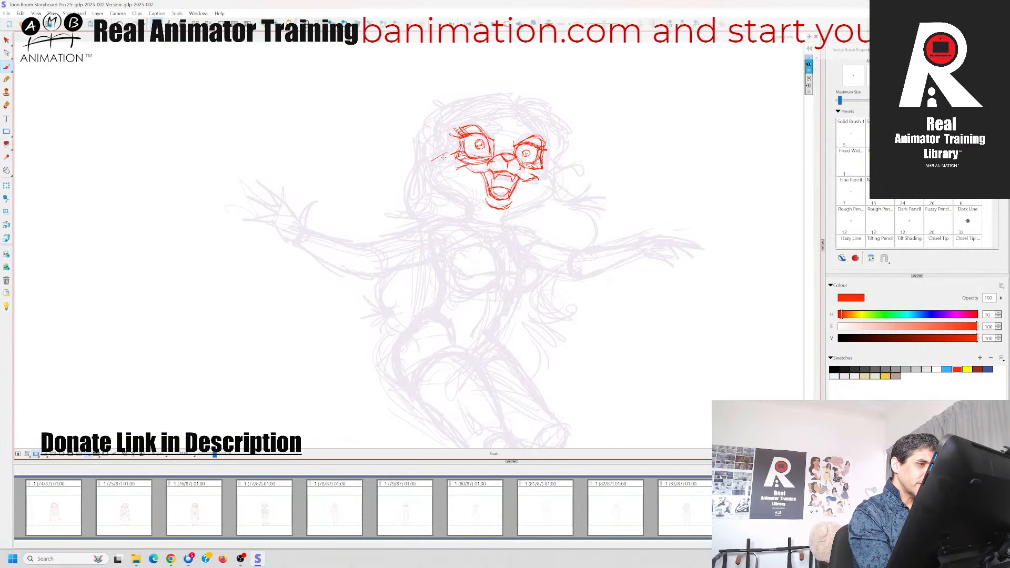
{"action": "left_click_drag", "start_coordinate": [448, 152], "coordinate": [431, 170]}
{"action": "key", "text": "Left"}
{"action": "key", "text": "Right"}
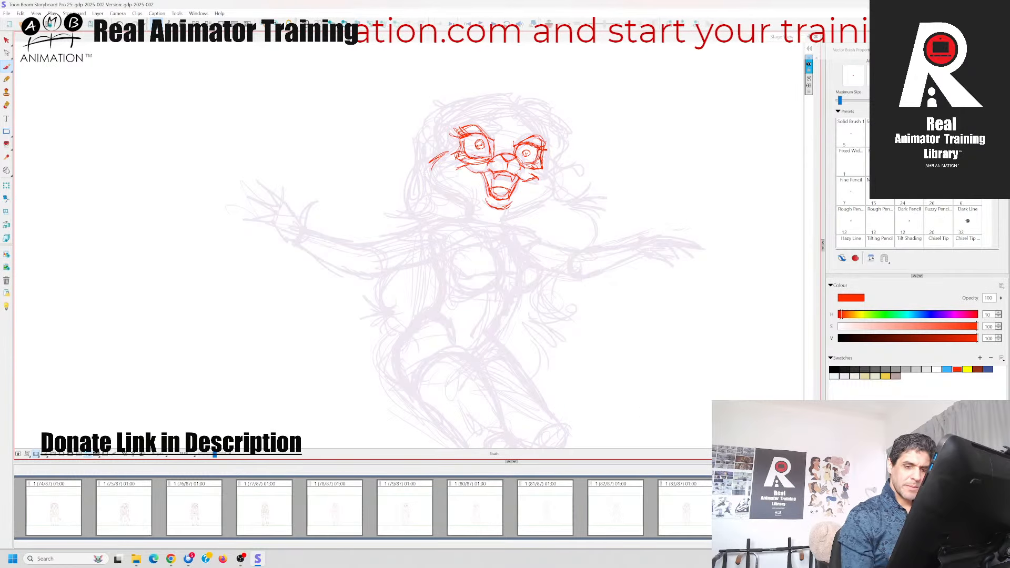
{"action": "key", "text": "Left"}
{"action": "key", "text": "Right"}
Draw the left cheek's full curve down along the jaw and into the left side of the neck
{"action": "left_click_drag", "start_coordinate": [431, 164], "coordinate": [432, 174]}
{"action": "mouse_move", "coordinate": [437, 165]}
{"action": "left_mouse_down"}
{"action": "mouse_move", "coordinate": [486, 213]}
{"action": "mouse_move", "coordinate": [440, 192]}
{"action": "mouse_move", "coordinate": [474, 221]}
{"action": "left_mouse_up"}
{"action": "key", "text": "Left"}
{"action": "key", "text": "Right"}
{"action": "key", "text": "Left"}
{"action": "key", "text": "Right"}
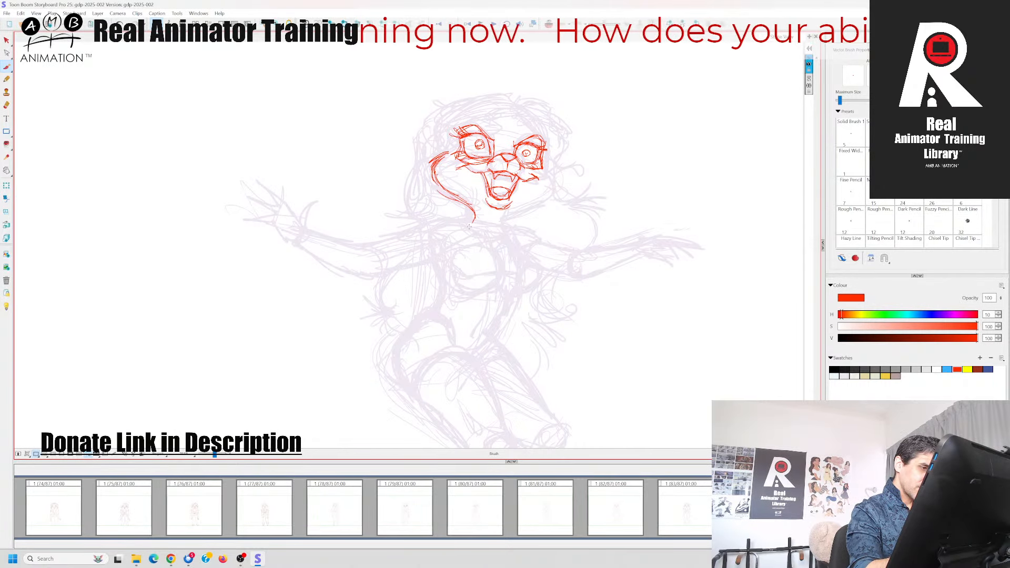
Draw the right side of the neck, the jaw line and the right cheek up to the eye
{"action": "key", "text": "Left"}
{"action": "key", "text": "Right"}
{"action": "key", "text": "Left"}
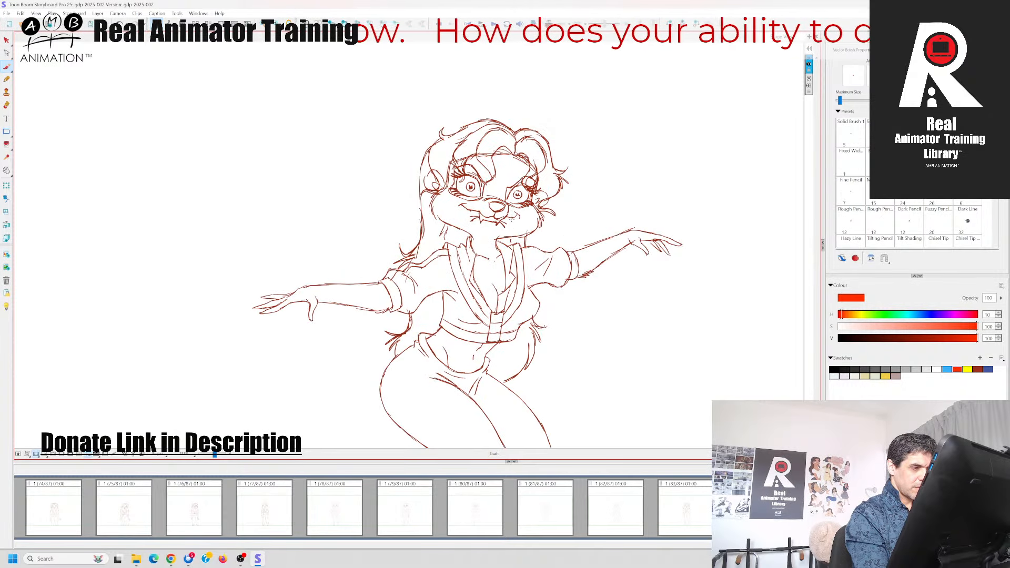
{"action": "key", "text": "Right"}
{"action": "mouse_move", "coordinate": [506, 215]}
{"action": "left_mouse_down"}
{"action": "mouse_move", "coordinate": [503, 230]}
{"action": "mouse_move", "coordinate": [527, 208]}
{"action": "left_mouse_up"}
{"action": "key", "text": "Left"}
{"action": "key", "text": "Right"}
{"action": "key", "text": "Left"}
{"action": "key", "text": "Right"}
{"action": "mouse_move", "coordinate": [544, 169]}
{"action": "left_mouse_down"}
{"action": "mouse_move", "coordinate": [556, 186]}
{"action": "mouse_move", "coordinate": [531, 203]}
{"action": "left_mouse_up"}
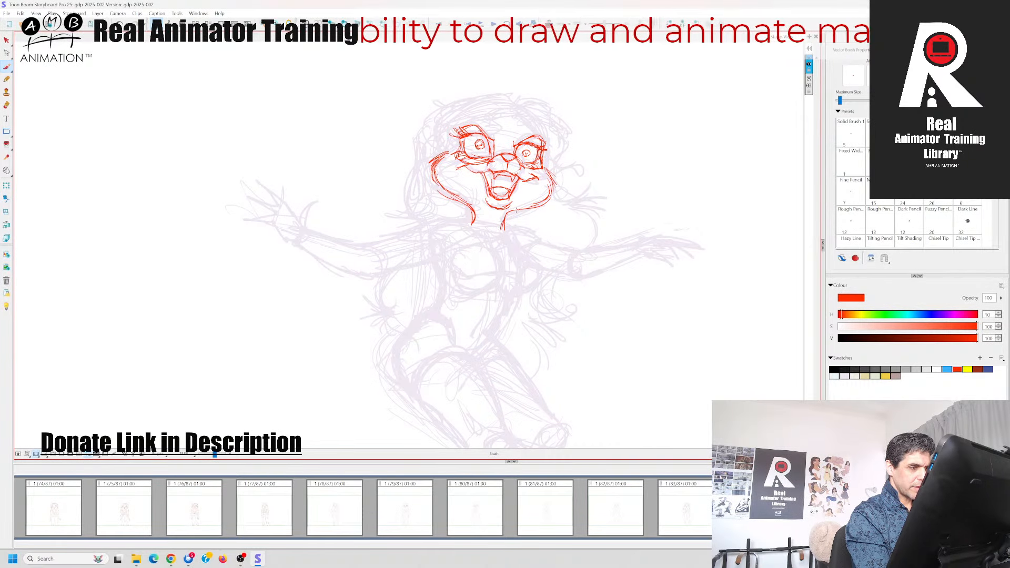
Draw the forehead line arching over both eyes from the left temple to the right temple
{"action": "key", "text": "Left"}
{"action": "key", "text": "Right"}
{"action": "mouse_move", "coordinate": [450, 156]}
{"action": "left_mouse_down"}
{"action": "mouse_move", "coordinate": [453, 129]}
{"action": "mouse_move", "coordinate": [499, 114]}
{"action": "mouse_move", "coordinate": [518, 116]}
{"action": "mouse_move", "coordinate": [549, 146]}
{"action": "left_mouse_up"}
{"action": "key", "text": "Left"}
{"action": "key", "text": "Right"}
{"action": "key", "text": "Left"}
{"action": "key", "text": "Right"}
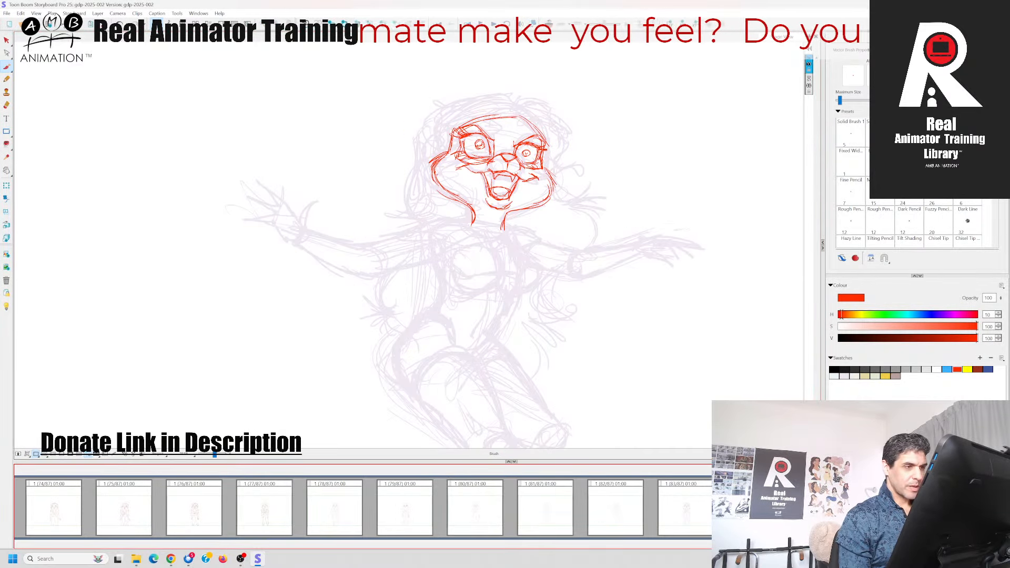
Draw the right fringe lock curling above the forehead, using the neighbouring poses as reference
{"action": "key", "text": "Left"}
{"action": "key", "text": "Right"}
{"action": "key", "text": "Left"}
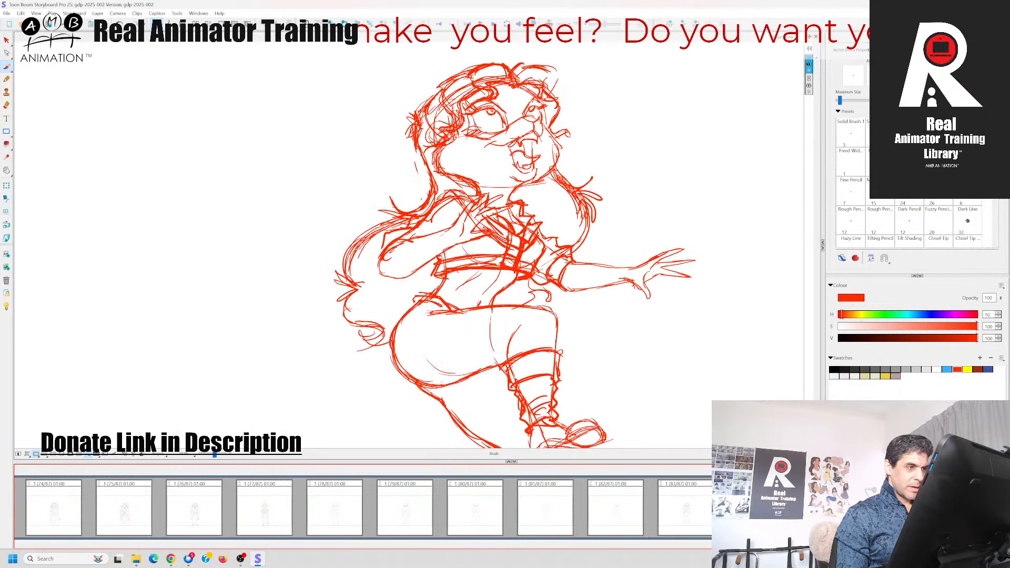
{"action": "key", "text": "Right"}
{"action": "left_click_drag", "start_coordinate": [506, 120], "coordinate": [533, 110]}
{"action": "key", "text": "Left"}
{"action": "key", "text": "Right"}
{"action": "mouse_move", "coordinate": [525, 123]}
{"action": "left_mouse_down"}
{"action": "mouse_move", "coordinate": [538, 110]}
{"action": "mouse_move", "coordinate": [536, 133]}
{"action": "left_mouse_up"}
{"action": "mouse_move", "coordinate": [535, 137]}
{"action": "left_mouse_down"}
{"action": "mouse_move", "coordinate": [555, 131]}
{"action": "mouse_move", "coordinate": [553, 110]}
{"action": "mouse_move", "coordinate": [514, 112]}
{"action": "left_mouse_up"}
{"action": "key", "text": "Left"}
{"action": "key", "text": "Right"}
{"action": "key", "text": "Left"}
{"action": "key", "text": "Right"}
Undo a stray stroke over the top of the head and draw the left fringe lock above the forehead
{"action": "mouse_move", "coordinate": [536, 80]}
{"action": "left_mouse_down"}
{"action": "mouse_move", "coordinate": [557, 100]}
{"action": "mouse_move", "coordinate": [547, 122]}
{"action": "mouse_move", "coordinate": [548, 104]}
{"action": "mouse_move", "coordinate": [554, 113]}
{"action": "mouse_move", "coordinate": [490, 124]}
{"action": "mouse_move", "coordinate": [488, 103]}
{"action": "mouse_move", "coordinate": [485, 124]}
{"action": "mouse_move", "coordinate": [469, 110]}
{"action": "mouse_move", "coordinate": [494, 91]}
{"action": "mouse_move", "coordinate": [512, 104]}
{"action": "mouse_move", "coordinate": [494, 92]}
{"action": "mouse_move", "coordinate": [491, 125]}
{"action": "left_mouse_up"}
{"action": "key", "text": "ctrl+z"}
{"action": "key", "text": "Left"}
{"action": "key", "text": "Right"}
{"action": "key", "text": "Left"}
{"action": "key", "text": "Right"}
{"action": "key", "text": "Left"}
{"action": "key", "text": "Right"}
{"action": "key", "text": "Left"}
{"action": "key", "text": "Right"}
{"action": "key", "text": "Left"}
{"action": "key", "text": "Right"}
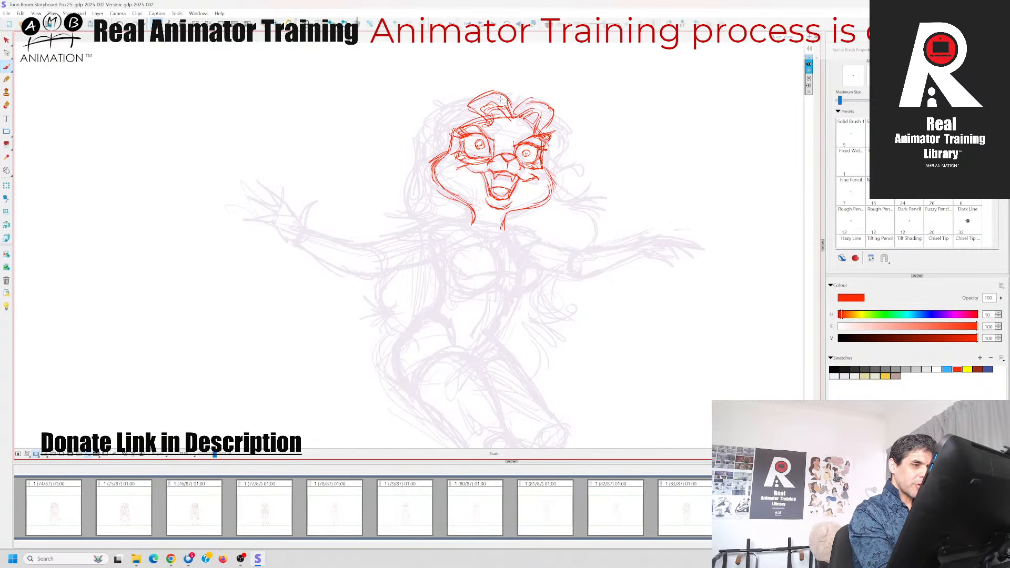
Draw the hair falling down the right side of the face and ending in a small curl beside the cheek
{"action": "key", "text": "Left"}
{"action": "key", "text": "Right"}
{"action": "key", "text": "Left"}
{"action": "key", "text": "Right"}
{"action": "key", "text": "Left"}
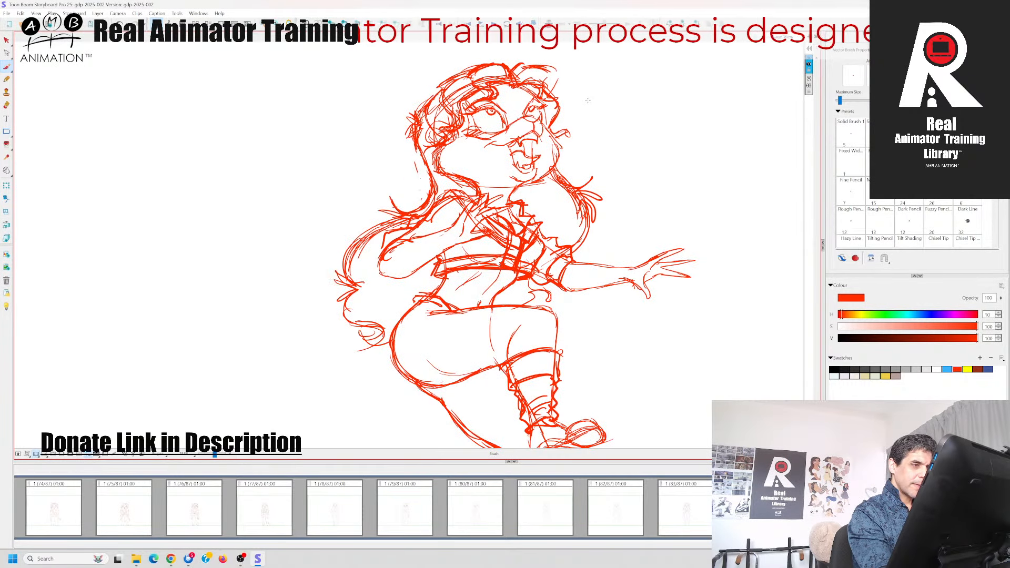
{"action": "key", "text": "Right"}
{"action": "mouse_move", "coordinate": [547, 120]}
{"action": "left_mouse_down"}
{"action": "mouse_move", "coordinate": [566, 138]}
{"action": "mouse_move", "coordinate": [572, 167]}
{"action": "mouse_move", "coordinate": [559, 172]}
{"action": "left_mouse_up"}
{"action": "key", "text": "Left"}
{"action": "key", "text": "Right"}
{"action": "key", "text": "Left"}
{"action": "key", "text": "Right"}
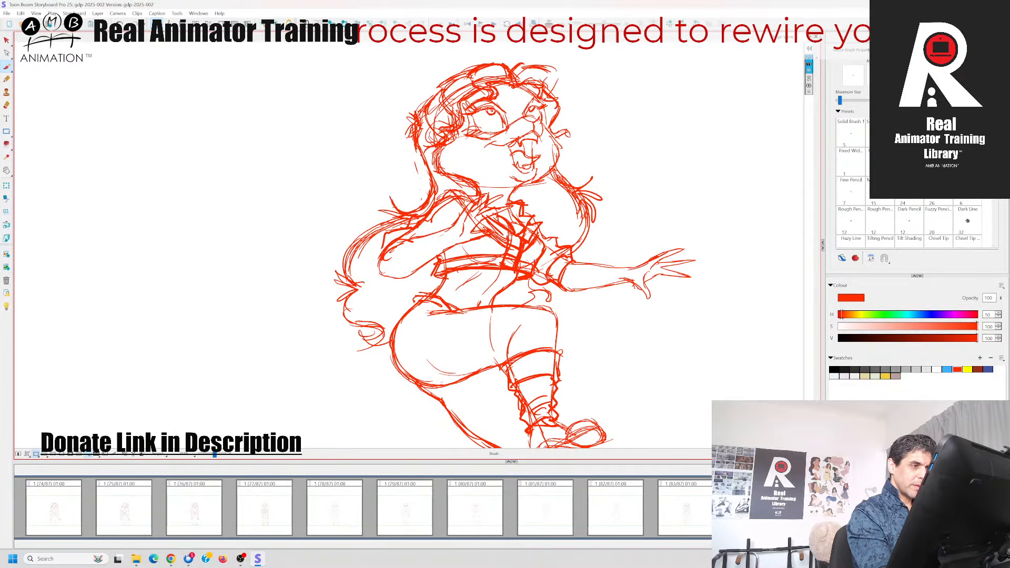
{"action": "key", "text": "Left"}
{"action": "key", "text": "Right"}
{"action": "key", "text": "Left"}
{"action": "key", "text": "Right"}
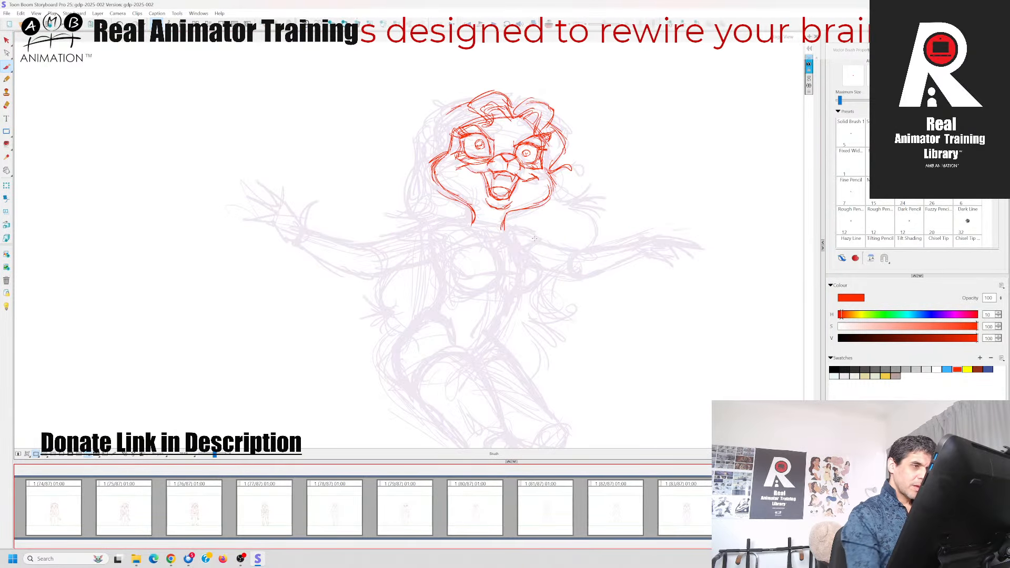
Draw the hair down the left side of the head and add small tufts beside the left eye
{"action": "key", "text": "Left"}
{"action": "key", "text": "Right"}
{"action": "mouse_move", "coordinate": [440, 119]}
{"action": "left_mouse_down"}
{"action": "mouse_move", "coordinate": [422, 178]}
{"action": "mouse_move", "coordinate": [437, 156]}
{"action": "left_mouse_up"}
{"action": "key", "text": "Left"}
{"action": "key", "text": "Right"}
{"action": "left_click_drag", "start_coordinate": [444, 144], "coordinate": [425, 145]}
{"action": "key", "text": "Left"}
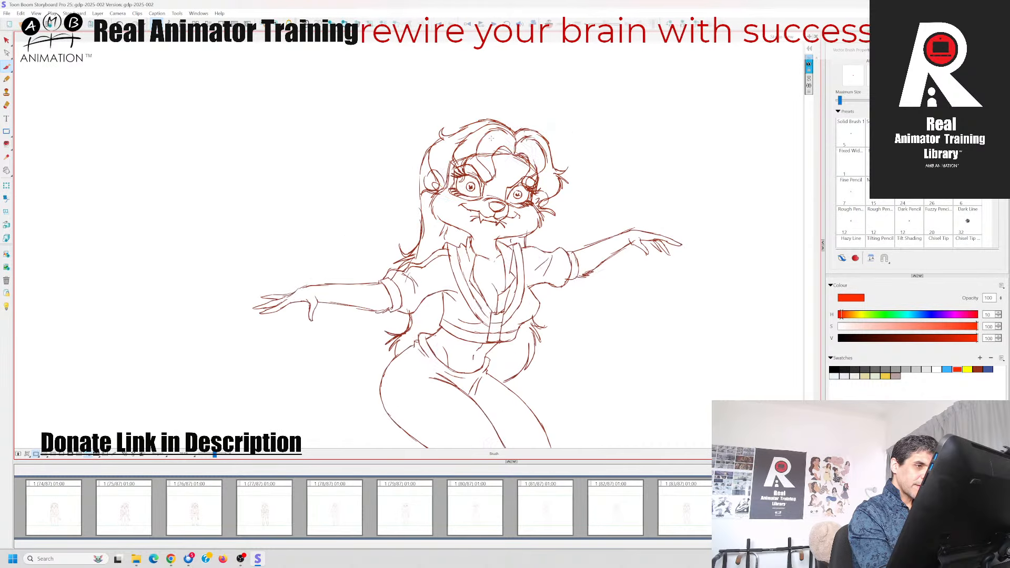
{"action": "key", "text": "Right"}
{"action": "key", "text": "Left"}
{"action": "key", "text": "Right"}
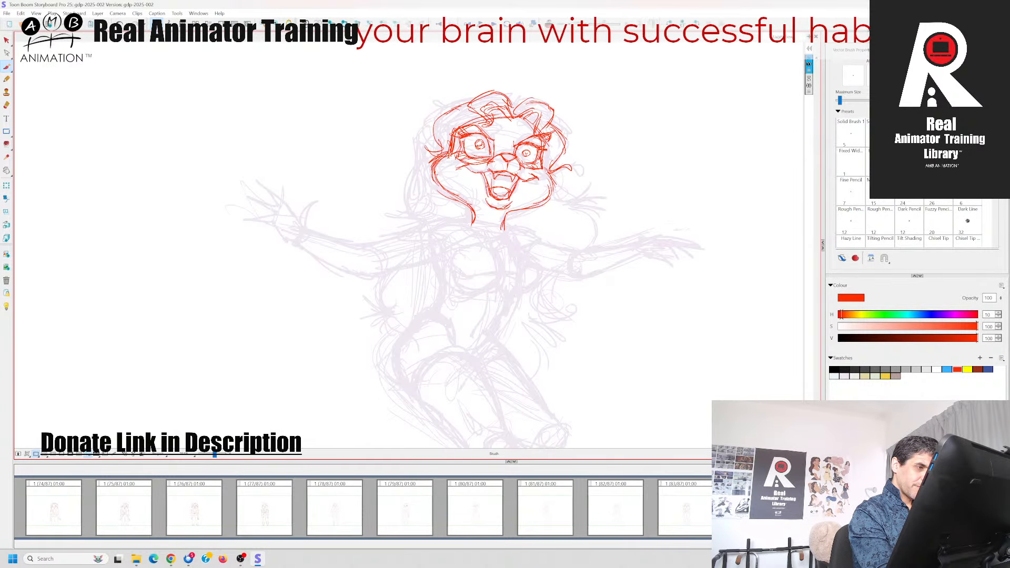
Draw the outer hair contour from the upper left side of the head to the left fringe lock
{"action": "mouse_move", "coordinate": [439, 119]}
{"action": "left_mouse_down"}
{"action": "mouse_move", "coordinate": [468, 103]}
{"action": "mouse_move", "coordinate": [458, 97]}
{"action": "left_mouse_up"}
{"action": "key", "text": "Left"}
{"action": "key", "text": "Right"}
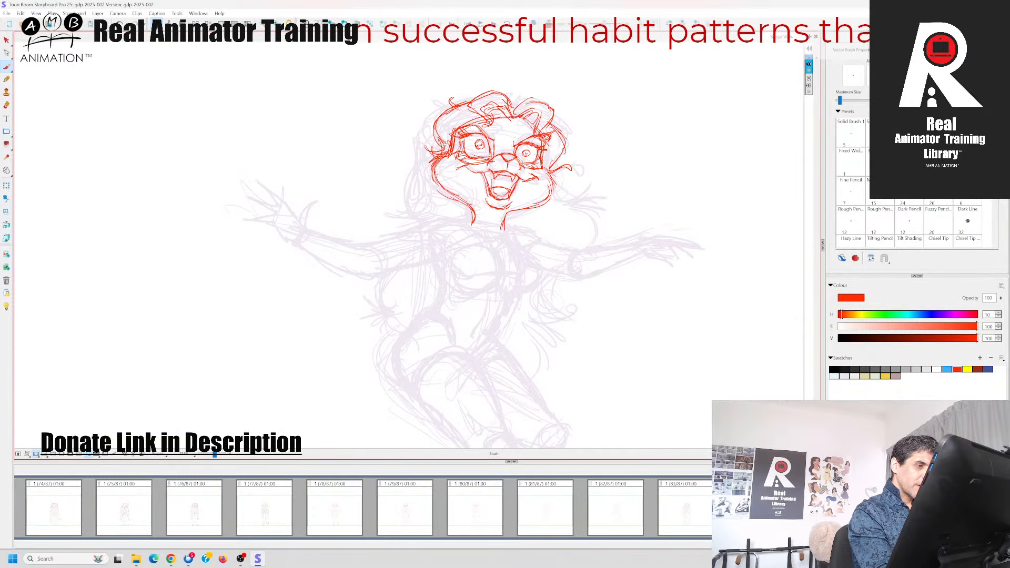
Draw the small rounded curl at the left side of the head, comparing it with the neighbouring pose
{"action": "key", "text": "Left"}
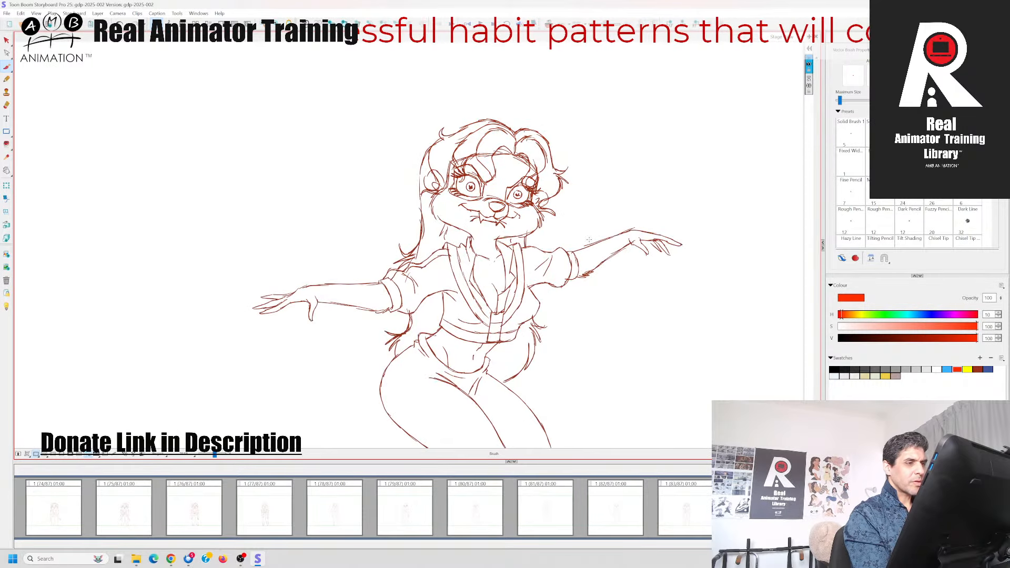
{"action": "key", "text": "Right"}
{"action": "key", "text": "Left"}
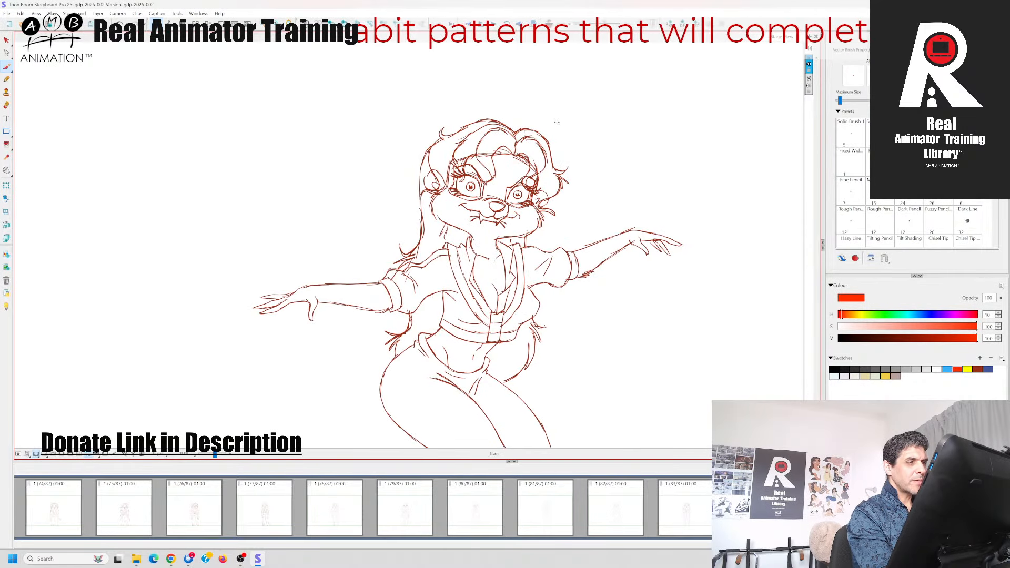
{"action": "key", "text": "Right"}
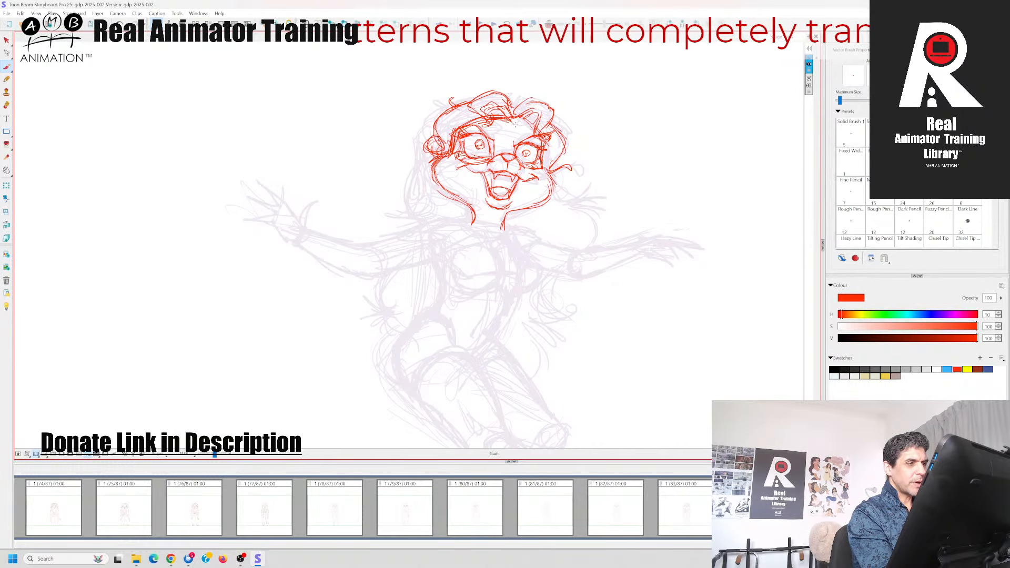
{"action": "key", "text": "Left"}
{"action": "key", "text": "Right"}
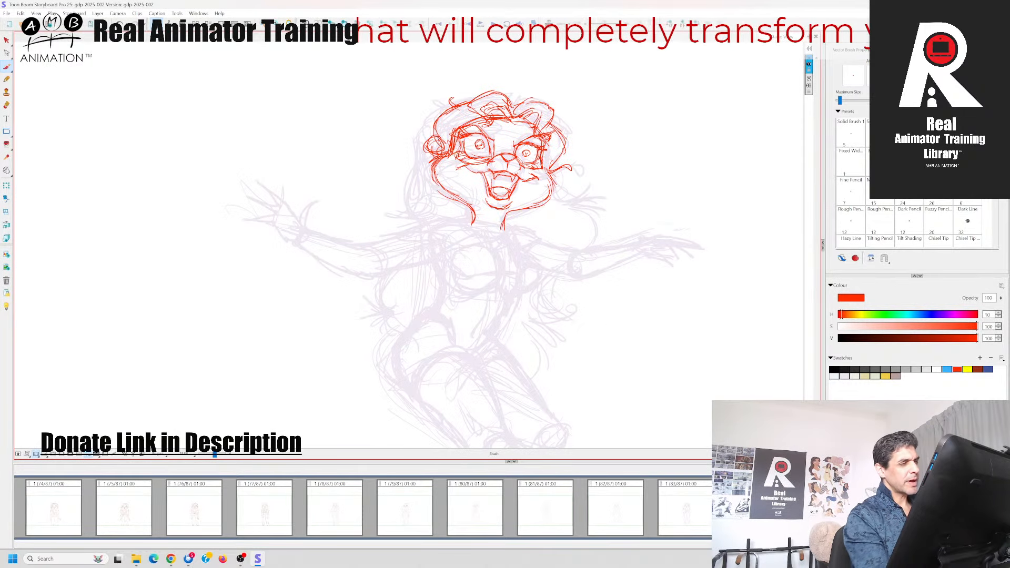
{"action": "key", "text": "Left"}
{"action": "key", "text": "Right"}
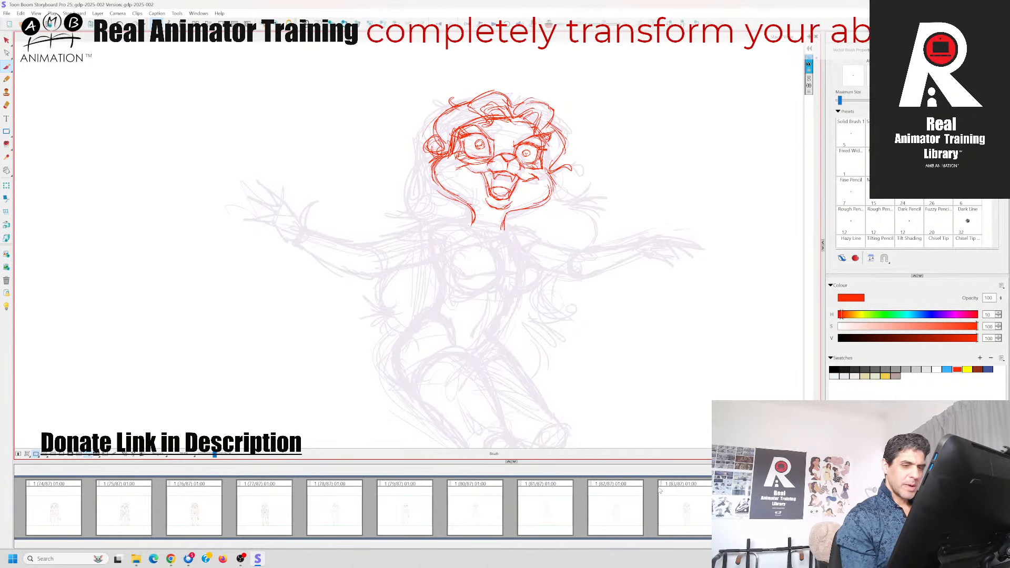
Save the project and draw the outer hair line down the left side of the head, checking against the neighbouring pose
{"action": "key", "text": "ctrl+s"}
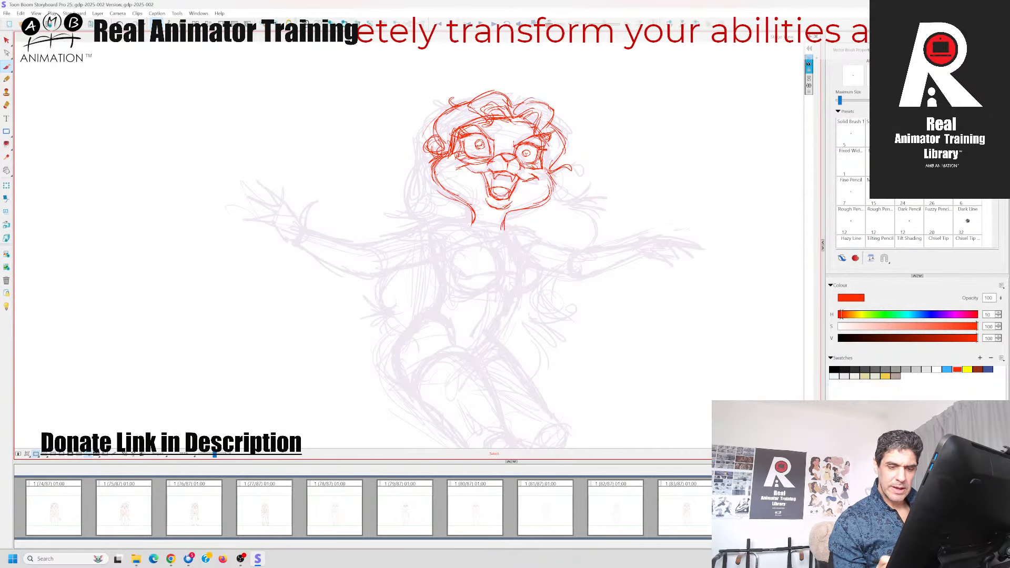
{"action": "key", "text": "Left"}
{"action": "key", "text": "Right"}
{"action": "key", "text": "Left"}
{"action": "key", "text": "Right"}
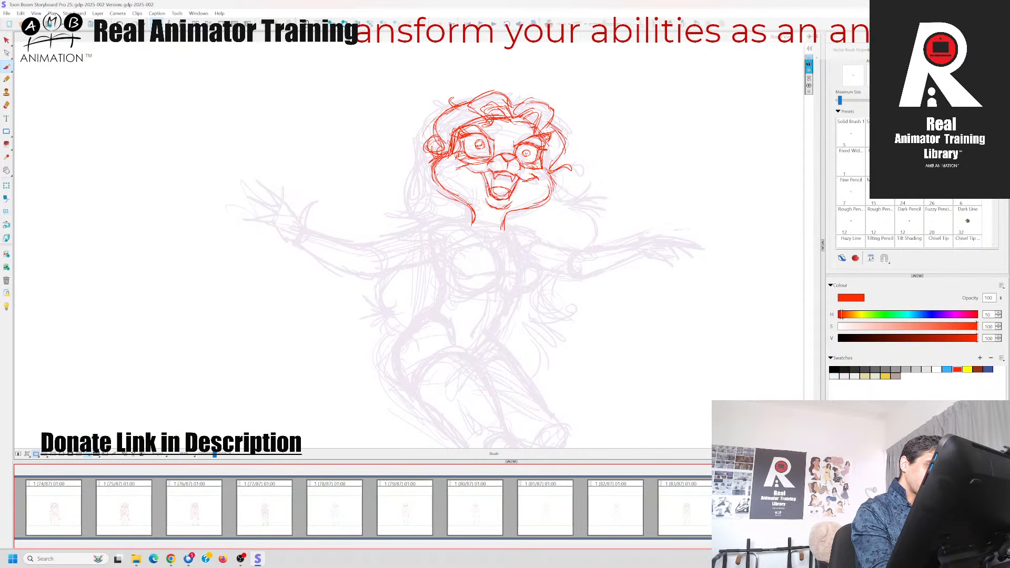
{"action": "key", "text": "Left"}
{"action": "key", "text": "Right"}
{"action": "mouse_move", "coordinate": [439, 113]}
{"action": "left_mouse_down"}
{"action": "mouse_move", "coordinate": [415, 153]}
{"action": "mouse_move", "coordinate": [418, 143]}
{"action": "left_mouse_up"}
{"action": "left_click_drag", "start_coordinate": [422, 149], "coordinate": [419, 203]}
{"action": "key", "text": "Left"}
{"action": "key", "text": "Right"}
Add the small curled hair strands beside the right cheek, comparing them with the neighbouring pose
{"action": "key", "text": "Left"}
{"action": "key", "text": "Right"}
{"action": "key", "text": "Left"}
{"action": "key", "text": "Right"}
{"action": "left_click_drag", "start_coordinate": [563, 172], "coordinate": [557, 200]}
{"action": "key", "text": "Left"}
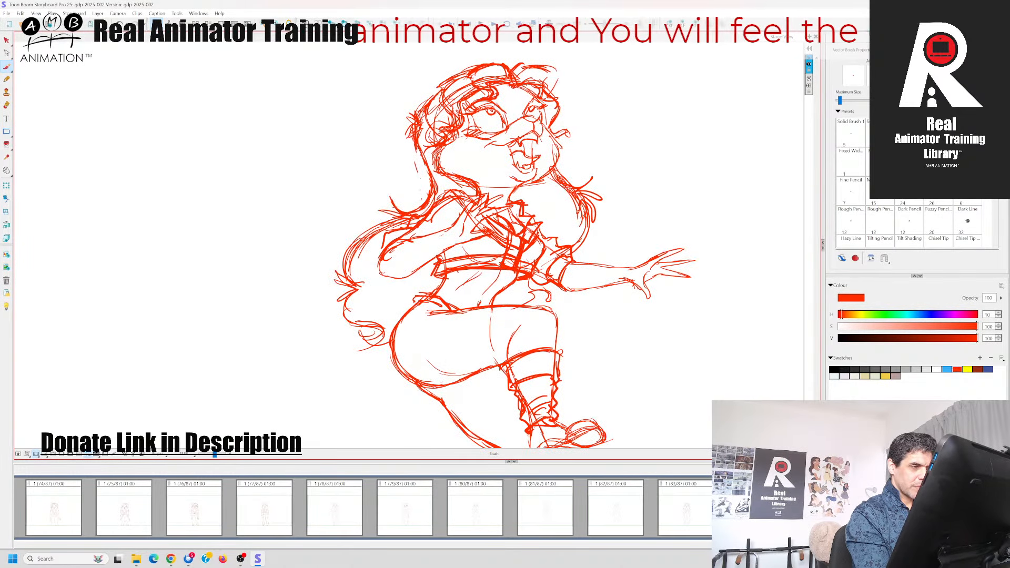
{"action": "key", "text": "Right"}
{"action": "mouse_move", "coordinate": [550, 160]}
{"action": "left_mouse_down"}
{"action": "mouse_move", "coordinate": [564, 179]}
{"action": "mouse_move", "coordinate": [551, 181]}
{"action": "left_mouse_up"}
{"action": "key", "text": "Left"}
{"action": "key", "text": "Right"}
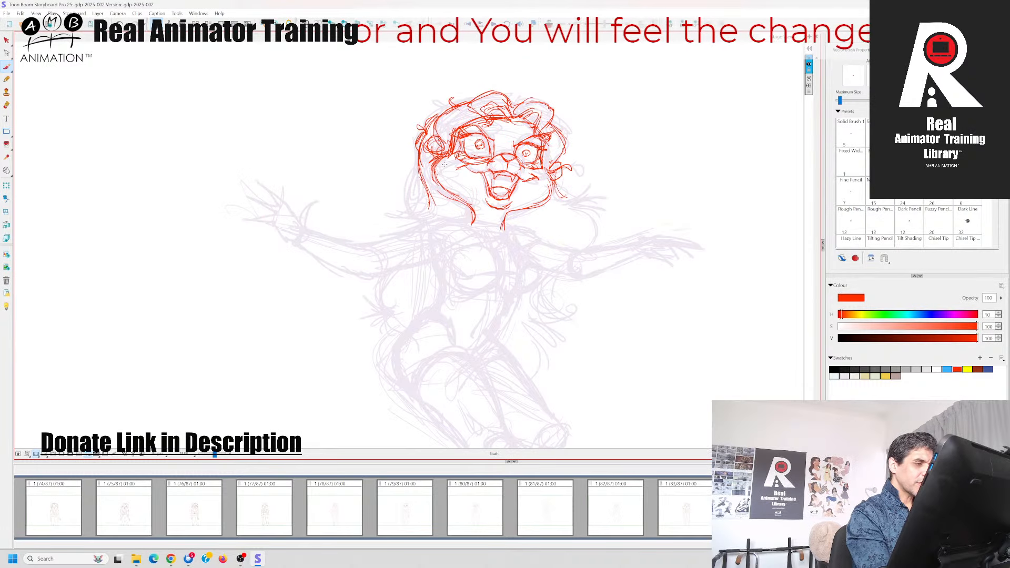
Reinforce the left cheek fur and the jaw contour down to the neck
{"action": "left_click_drag", "start_coordinate": [449, 153], "coordinate": [432, 167]}
{"action": "left_click_drag", "start_coordinate": [446, 158], "coordinate": [435, 187]}
{"action": "left_click_drag", "start_coordinate": [436, 173], "coordinate": [452, 195]}
{"action": "left_click_drag", "start_coordinate": [438, 181], "coordinate": [503, 230]}
{"action": "key", "text": "Left"}
{"action": "key", "text": "Right"}
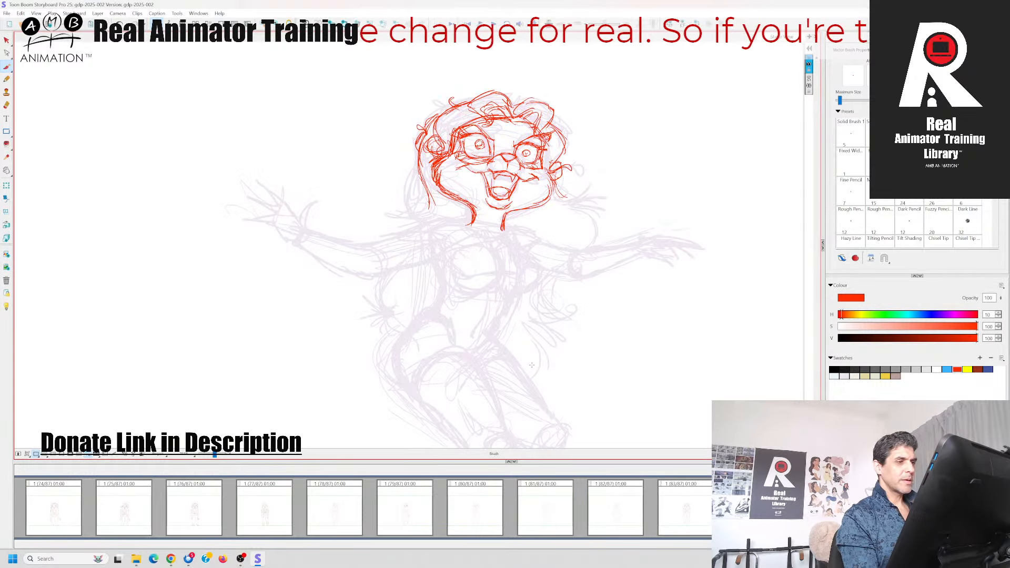
Erase the lower end of the left hair lock and the stray marks near the left shoulder
{"action": "key", "text": "Left"}
{"action": "key", "text": "Left"}
{"action": "key", "text": "Right"}
{"action": "key", "text": "Right"}
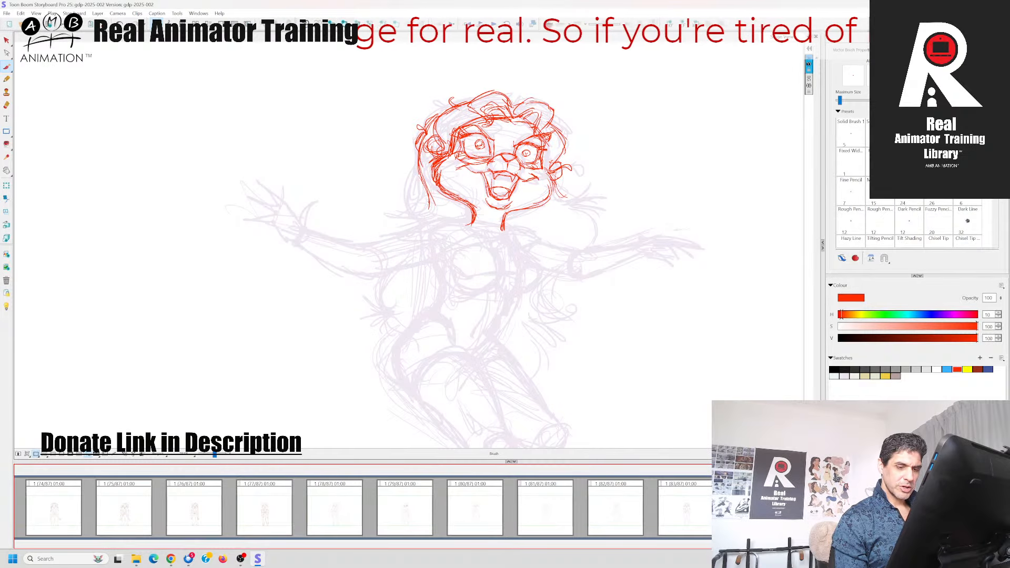
{"action": "mouse_move", "coordinate": [420, 174]}
{"action": "left_mouse_down"}
{"action": "mouse_move", "coordinate": [416, 215]}
{"action": "mouse_move", "coordinate": [389, 227]}
{"action": "mouse_move", "coordinate": [427, 211]}
{"action": "mouse_move", "coordinate": [420, 174]}
{"action": "left_mouse_up"}
{"action": "key", "text": "Left"}
{"action": "key", "text": "Right"}
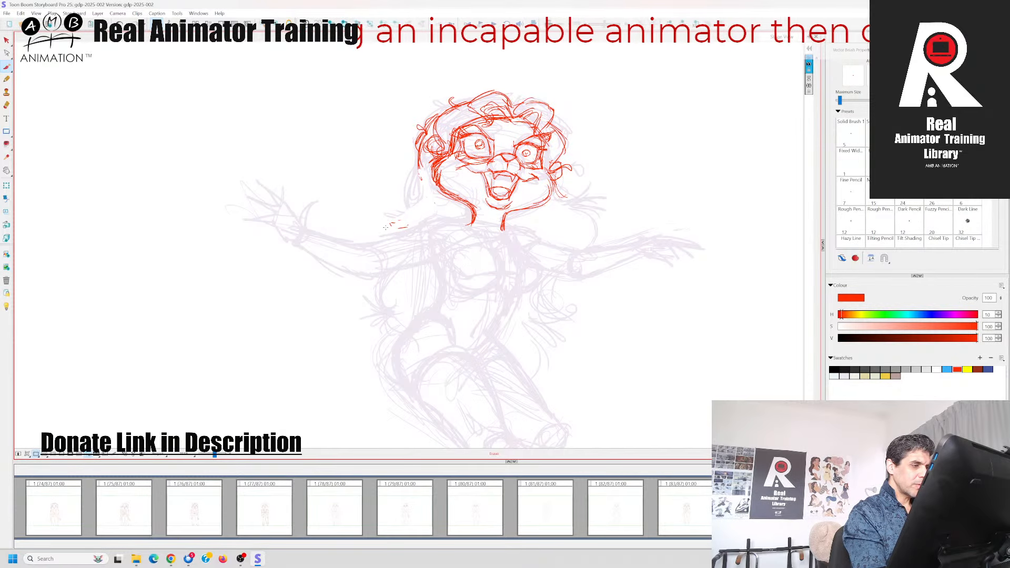
{"action": "left_click_drag", "start_coordinate": [397, 219], "coordinate": [393, 223]}
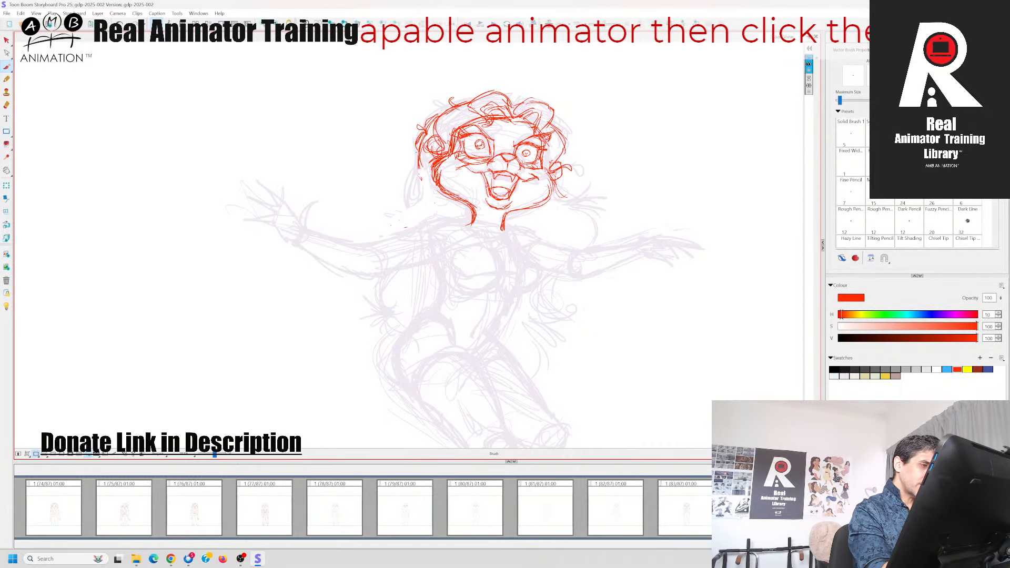
Redraw the left hair lock as a curve from beside the ear down and outward onto the shoulder
{"action": "left_click_drag", "start_coordinate": [416, 151], "coordinate": [426, 202]}
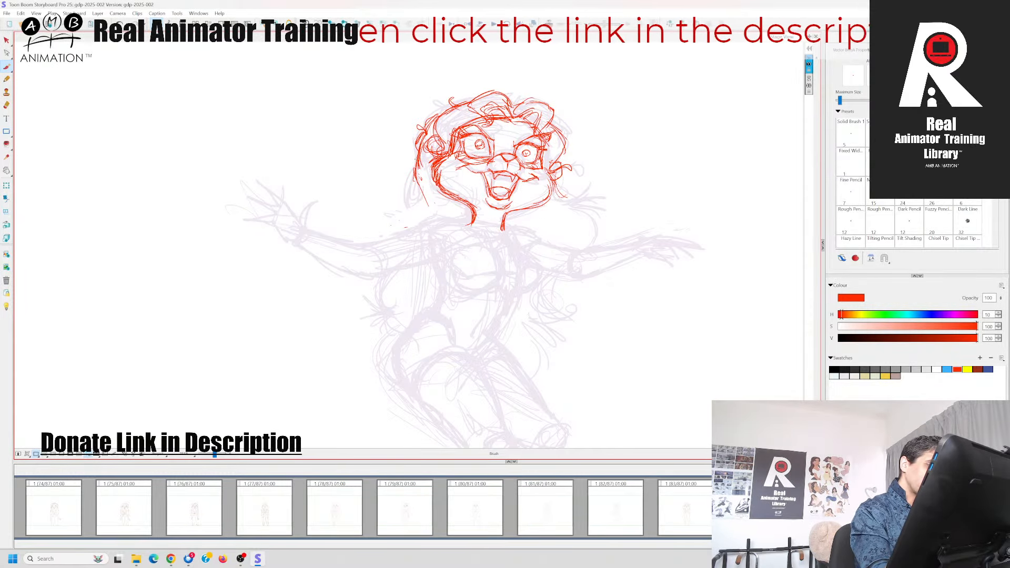
{"action": "left_click_drag", "start_coordinate": [415, 156], "coordinate": [428, 222]}
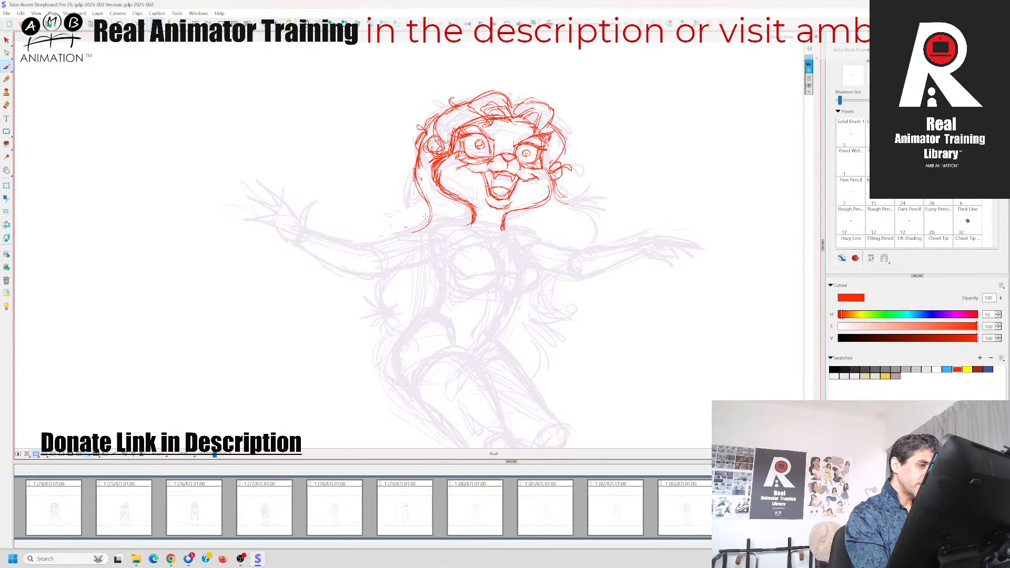
{"action": "left_click_drag", "start_coordinate": [429, 211], "coordinate": [397, 232]}
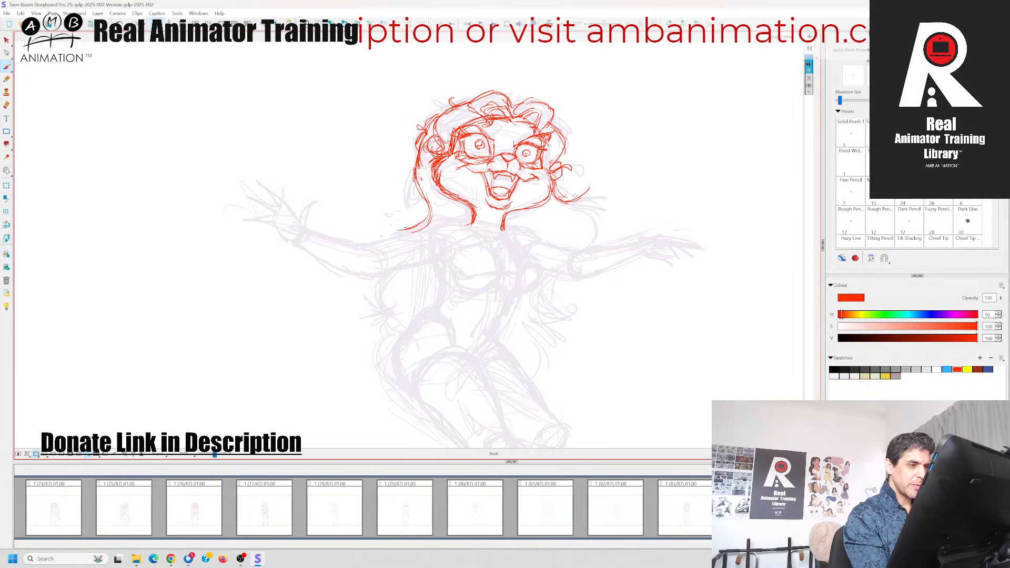
Draw the flicked tips of the right hair lock and its curve back down towards the right shoulder
{"action": "left_click_drag", "start_coordinate": [578, 185], "coordinate": [604, 206]}
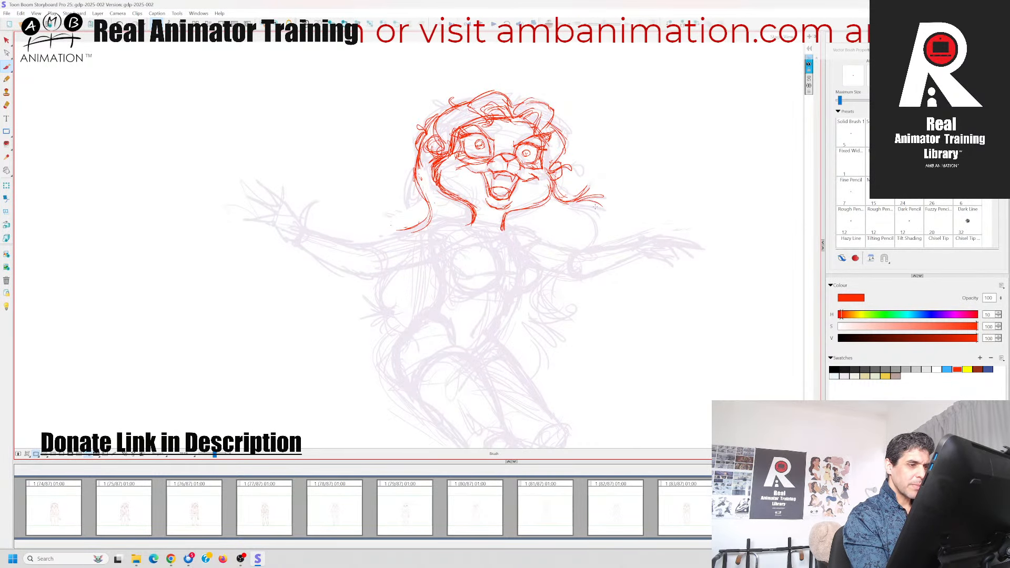
{"action": "left_click_drag", "start_coordinate": [595, 207], "coordinate": [578, 203]}
{"action": "left_click_drag", "start_coordinate": [579, 203], "coordinate": [598, 214]}
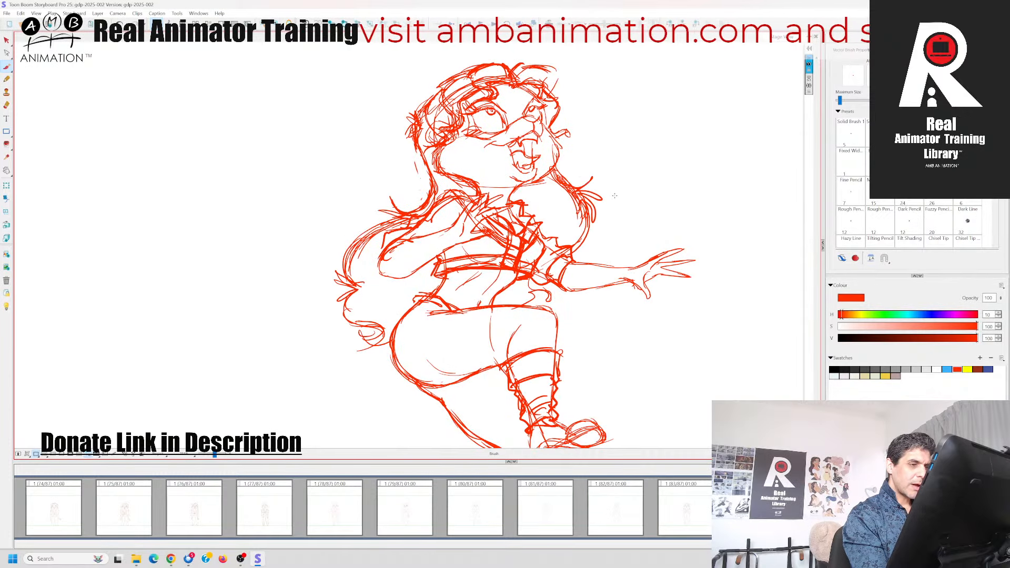
{"action": "left_click_drag", "start_coordinate": [580, 208], "coordinate": [598, 223]}
{"action": "left_click_drag", "start_coordinate": [599, 225], "coordinate": [594, 236]}
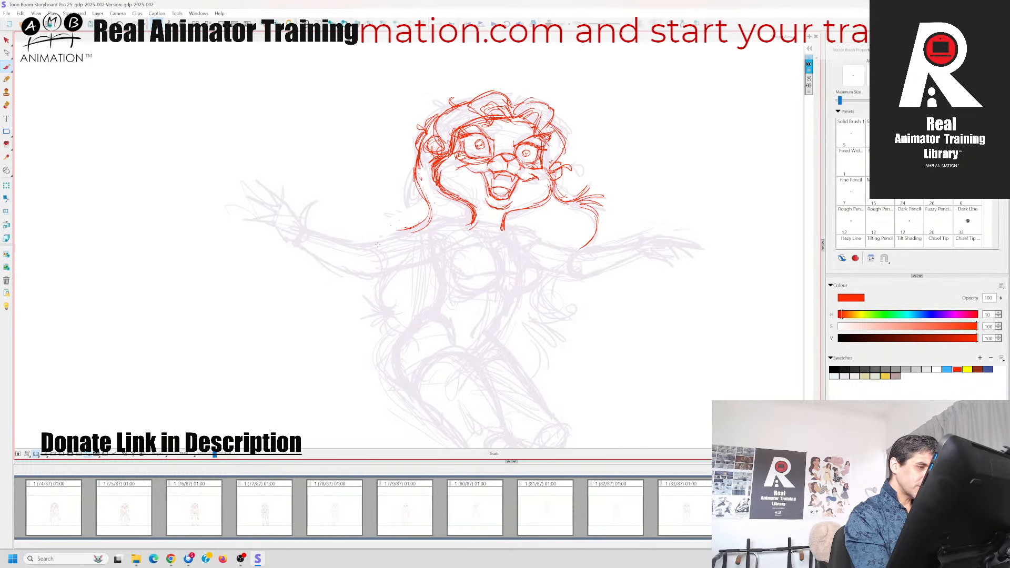
Draw the collarbone and shoulder lines and outline both outstretched arms to the wrists
{"action": "mouse_move", "coordinate": [365, 247]}
{"action": "left_mouse_down"}
{"action": "mouse_move", "coordinate": [459, 219]}
{"action": "mouse_move", "coordinate": [504, 241]}
{"action": "left_mouse_up"}
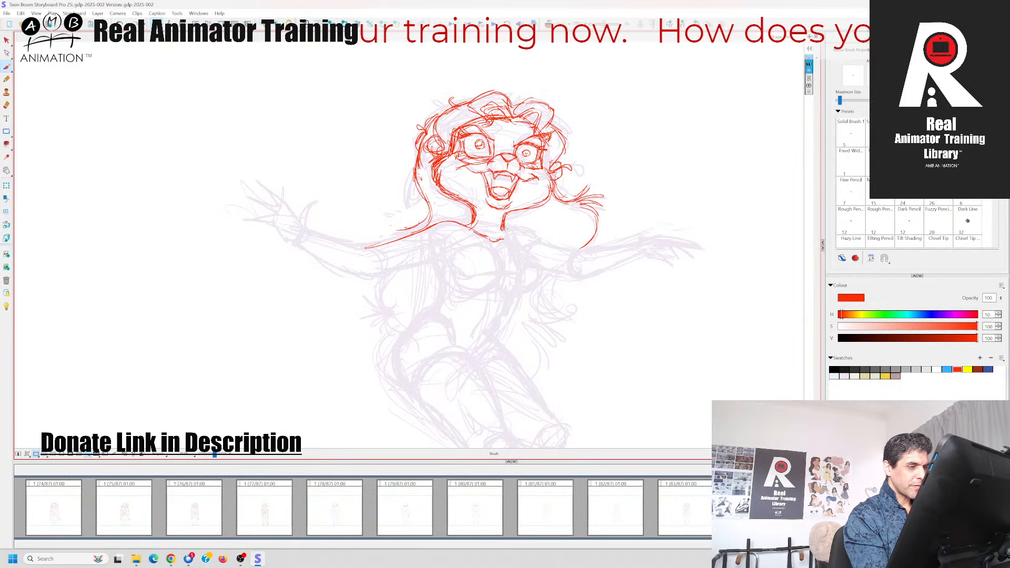
{"action": "mouse_move", "coordinate": [502, 230]}
{"action": "left_mouse_down"}
{"action": "mouse_move", "coordinate": [566, 239]}
{"action": "mouse_move", "coordinate": [541, 242]}
{"action": "mouse_move", "coordinate": [577, 253]}
{"action": "left_mouse_up"}
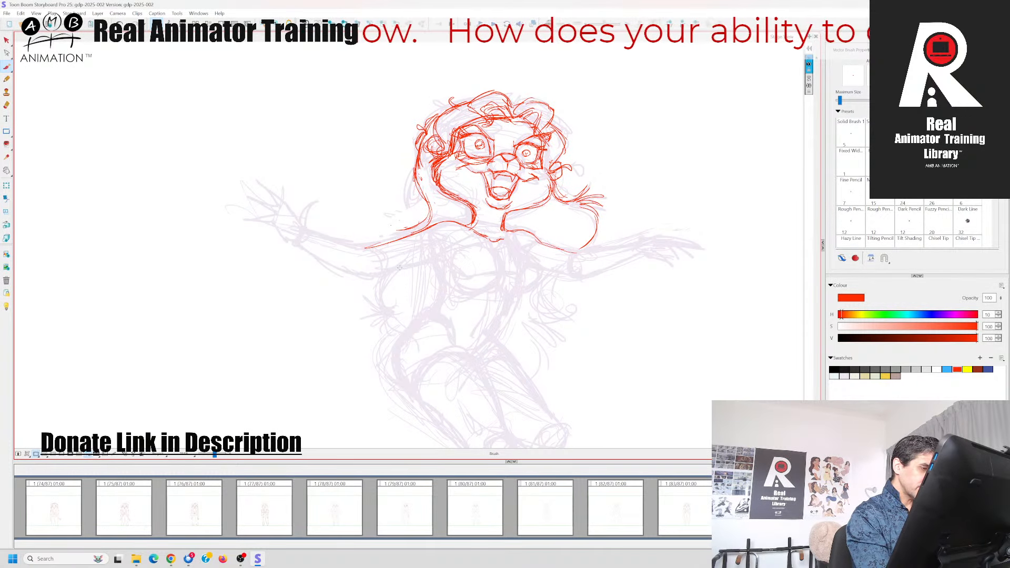
{"action": "left_click_drag", "start_coordinate": [379, 272], "coordinate": [444, 257]}
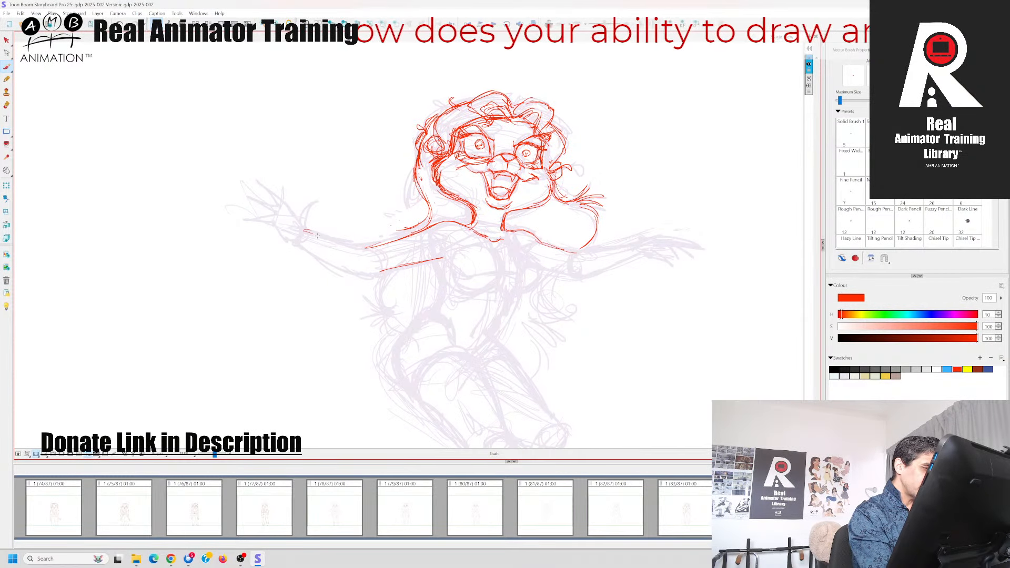
{"action": "mouse_move", "coordinate": [318, 236]}
{"action": "left_mouse_down"}
{"action": "mouse_move", "coordinate": [354, 245]}
{"action": "mouse_move", "coordinate": [363, 275]}
{"action": "mouse_move", "coordinate": [416, 266]}
{"action": "left_mouse_up"}
{"action": "mouse_move", "coordinate": [539, 270]}
{"action": "left_mouse_down"}
{"action": "mouse_move", "coordinate": [588, 279]}
{"action": "mouse_move", "coordinate": [638, 256]}
{"action": "left_mouse_up"}
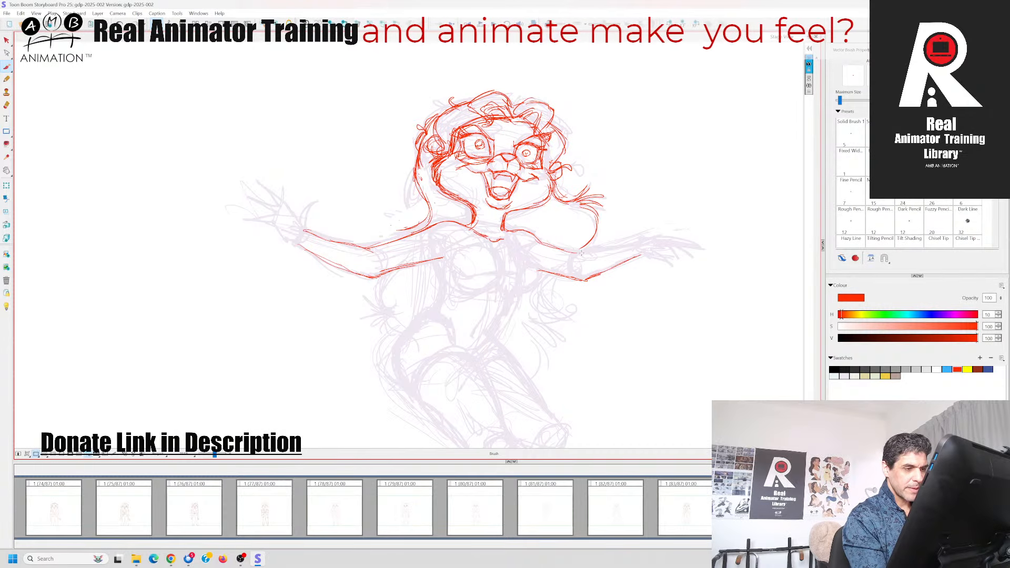
{"action": "left_click_drag", "start_coordinate": [576, 251], "coordinate": [645, 239]}
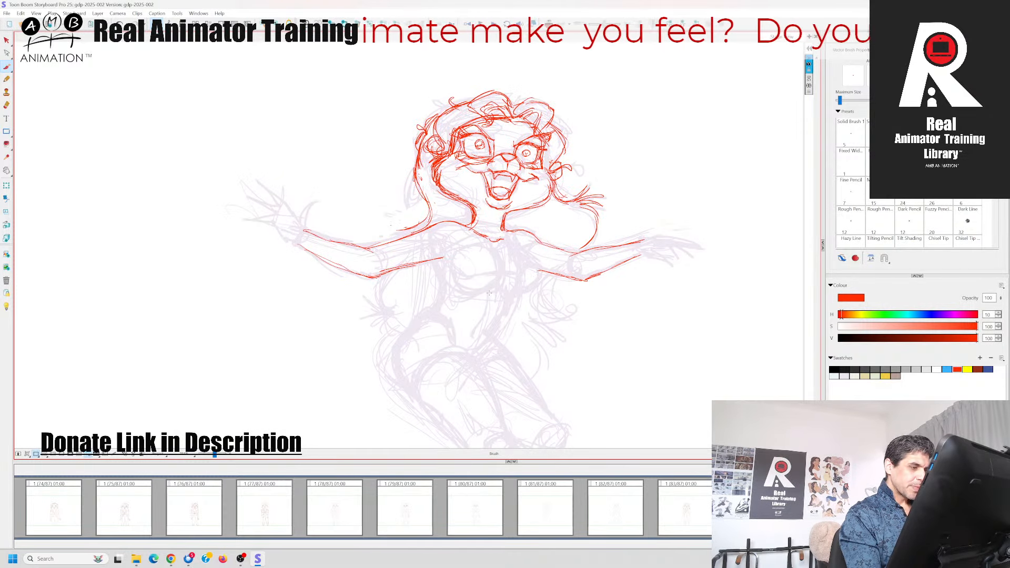
Draw both sides of the torso down to the waist, redoing the right side, and add the lower belly line
{"action": "left_click_drag", "start_coordinate": [489, 293], "coordinate": [493, 267]}
{"action": "mouse_move", "coordinate": [443, 231]}
{"action": "left_mouse_down"}
{"action": "mouse_move", "coordinate": [448, 264]}
{"action": "mouse_move", "coordinate": [430, 291]}
{"action": "left_mouse_up"}
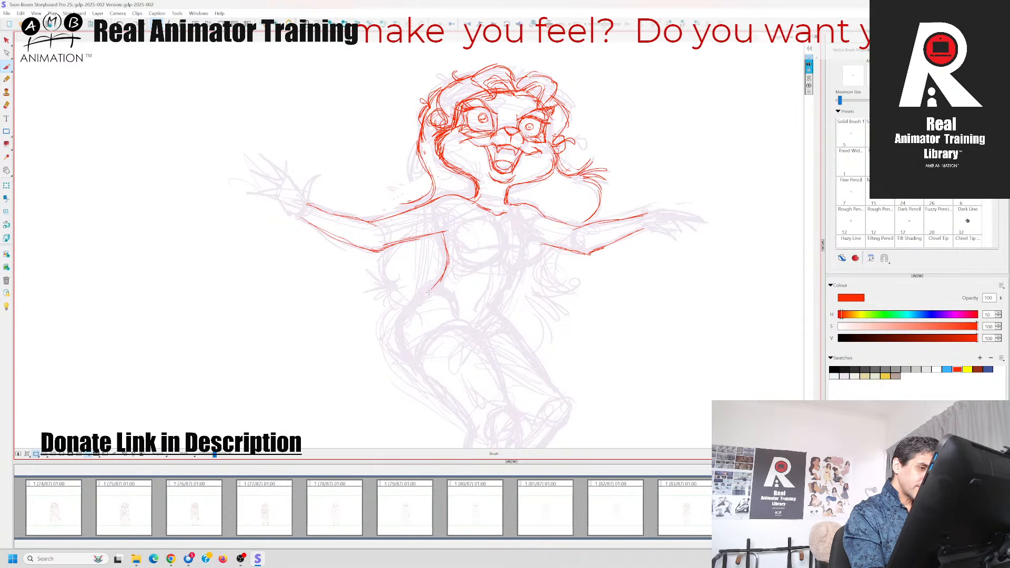
{"action": "left_click_drag", "start_coordinate": [519, 255], "coordinate": [515, 277]}
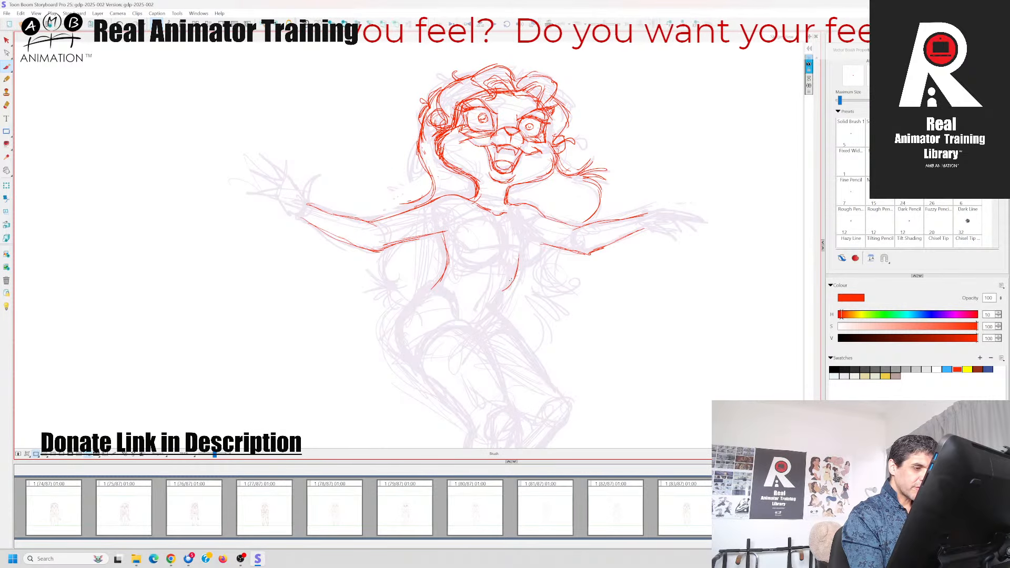
{"action": "key", "text": "ctrl+z"}
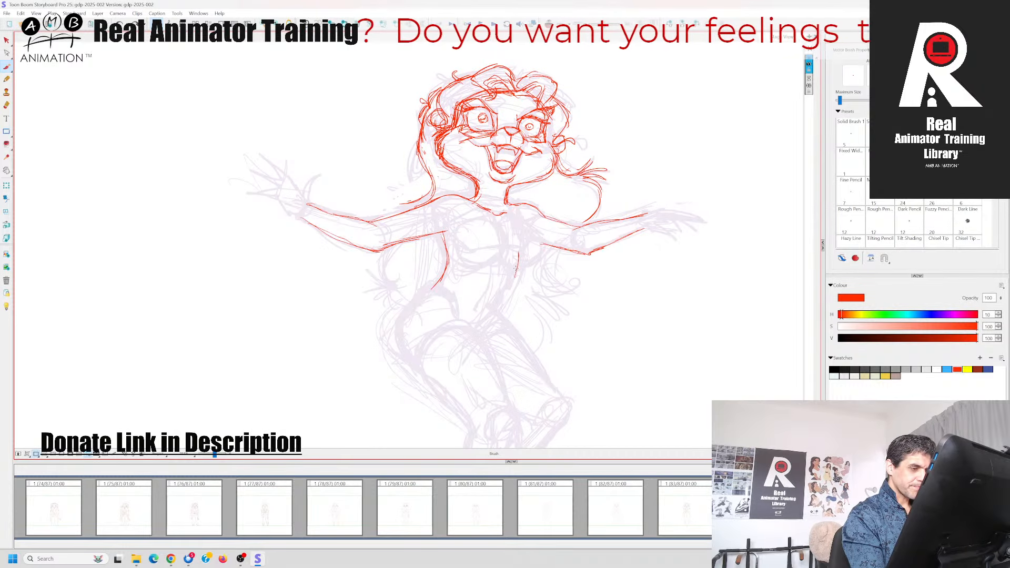
{"action": "left_click_drag", "start_coordinate": [515, 263], "coordinate": [488, 314]}
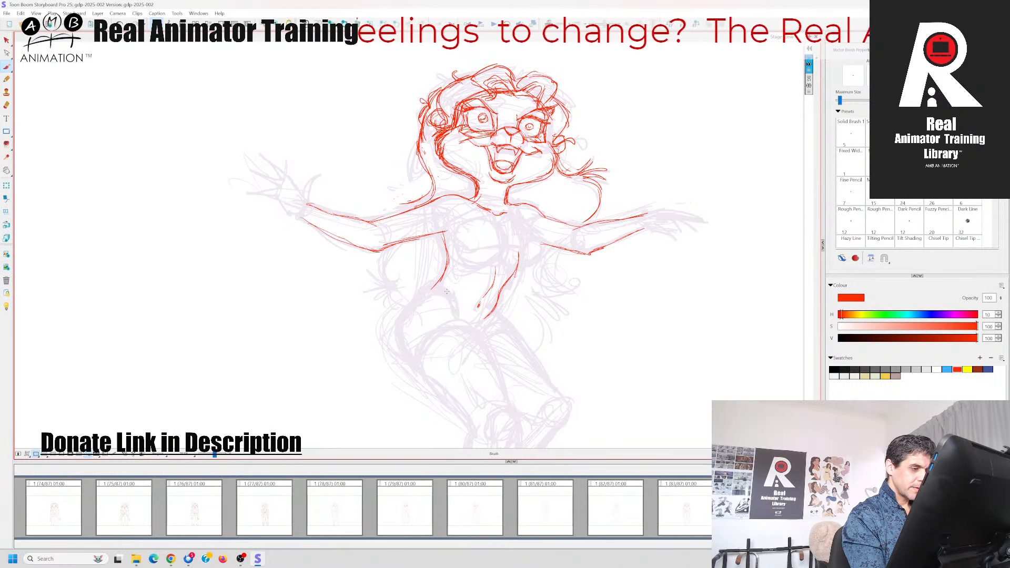
{"action": "left_click_drag", "start_coordinate": [447, 291], "coordinate": [453, 316]}
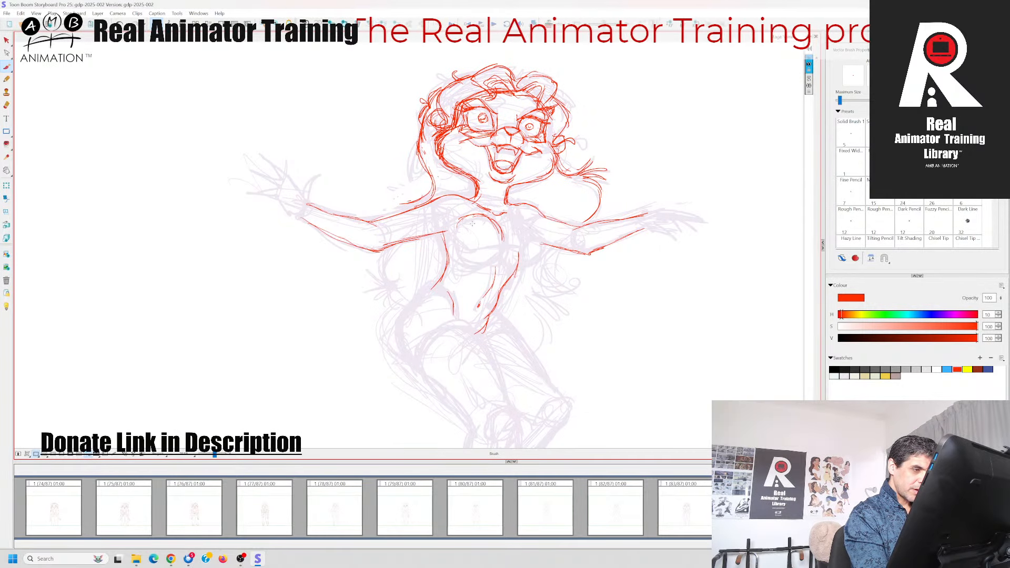
Draw the two rounded chest forms, using the neighbouring pose as reference
{"action": "mouse_move", "coordinate": [474, 263]}
{"action": "left_mouse_down"}
{"action": "mouse_move", "coordinate": [502, 256]}
{"action": "mouse_move", "coordinate": [503, 220]}
{"action": "left_mouse_up"}
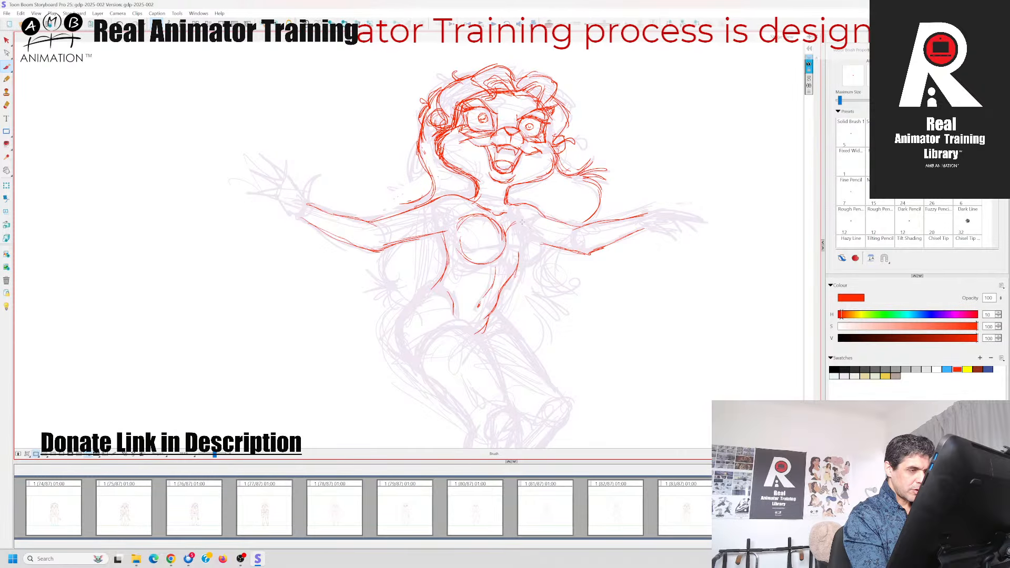
{"action": "key", "text": "Left"}
{"action": "mouse_move", "coordinate": [537, 238]}
{"action": "left_mouse_down"}
{"action": "mouse_move", "coordinate": [530, 262]}
{"action": "mouse_move", "coordinate": [515, 262]}
{"action": "left_mouse_up"}
{"action": "key", "text": "Right"}
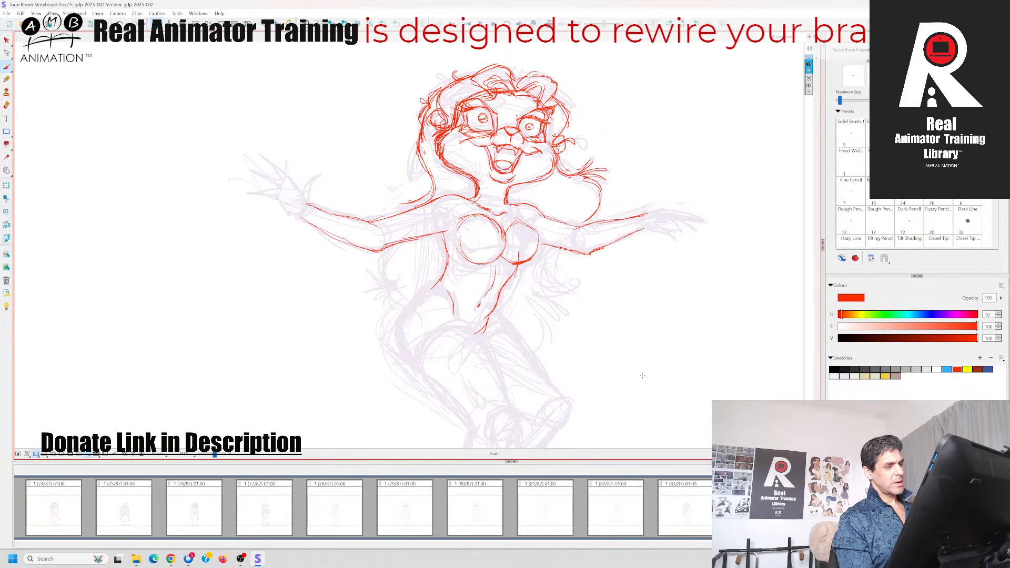
{"action": "key", "text": "Right"}
{"action": "key", "text": "Left"}
Draw the left hip contour from the waist around to the upper thigh, checking it against the neighbouring pose
{"action": "left_click_drag", "start_coordinate": [646, 350], "coordinate": [649, 327]}
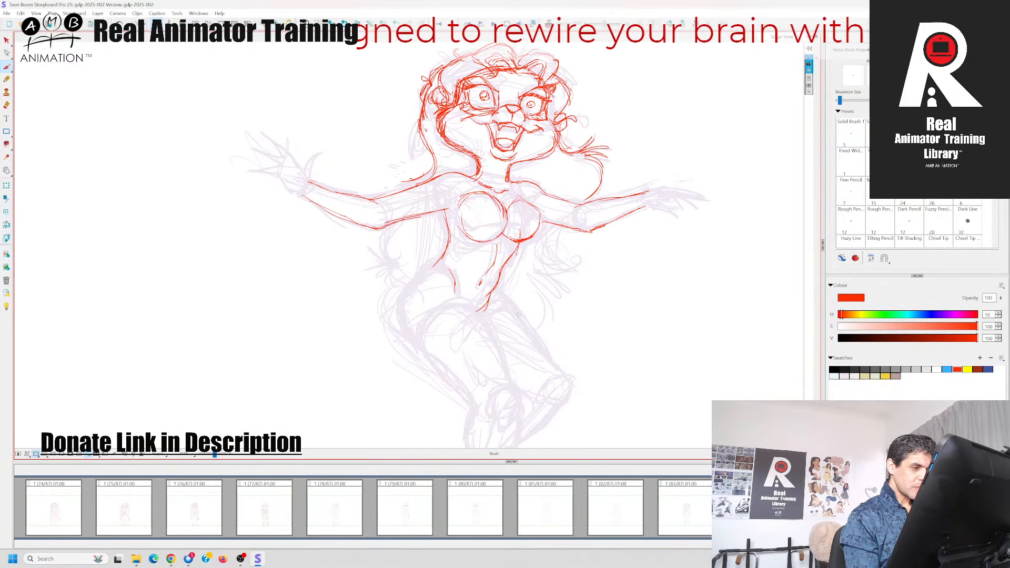
{"action": "left_click_drag", "start_coordinate": [442, 258], "coordinate": [410, 284]}
{"action": "left_click_drag", "start_coordinate": [566, 342], "coordinate": [576, 277]}
{"action": "key", "text": "Left"}
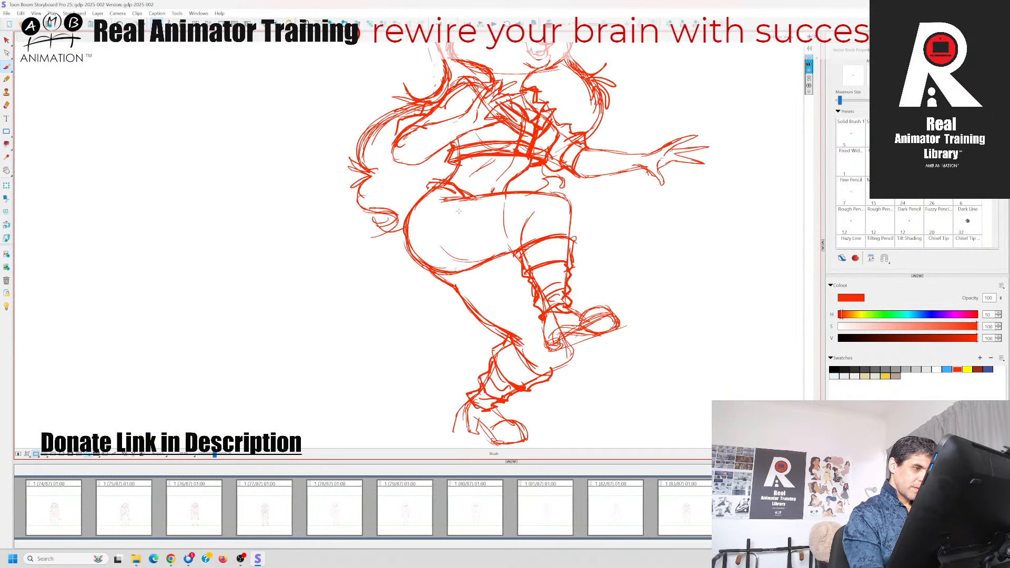
{"action": "key", "text": "Right"}
{"action": "key", "text": "Left"}
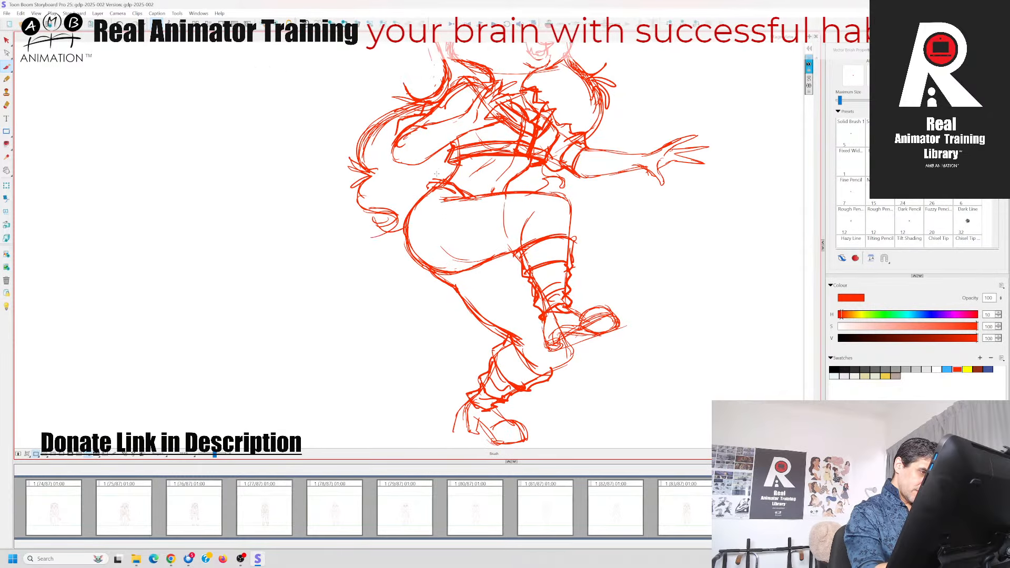
{"action": "key", "text": "Right"}
{"action": "mouse_move", "coordinate": [427, 227]}
{"action": "left_mouse_down"}
{"action": "mouse_move", "coordinate": [410, 272]}
{"action": "mouse_move", "coordinate": [436, 290]}
{"action": "left_mouse_up"}
{"action": "key", "text": "Left"}
{"action": "key", "text": "Right"}
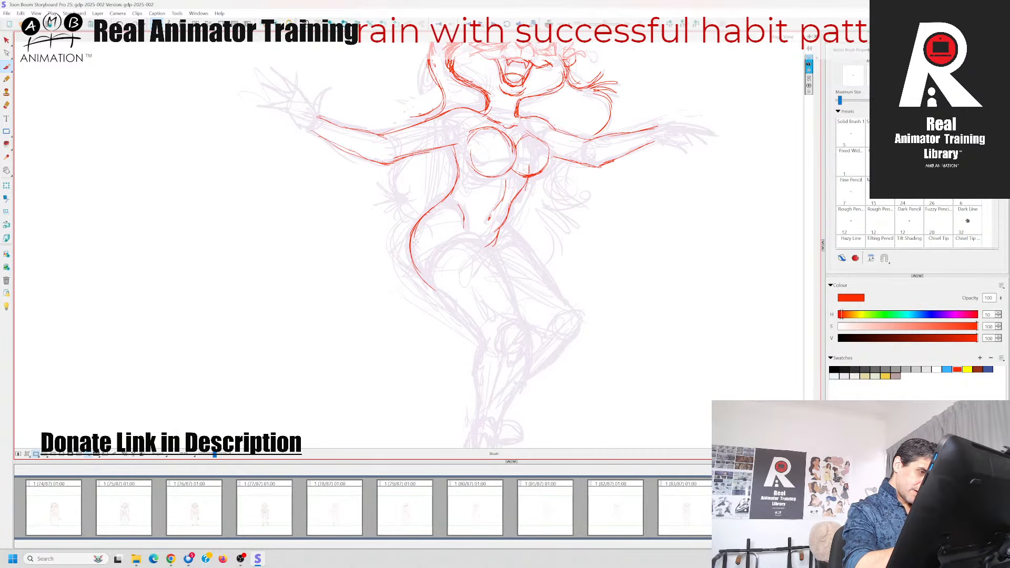
Draw the front leg's inner thigh line from the groin to the knee, replacing the first attempt
{"action": "left_click_drag", "start_coordinate": [466, 229], "coordinate": [512, 284]}
{"action": "key", "text": "Left"}
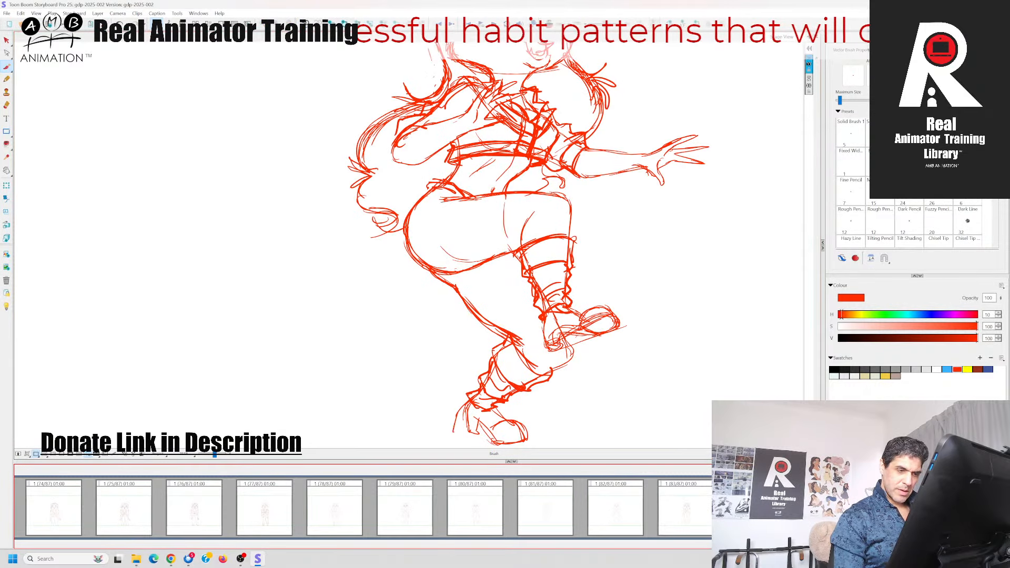
{"action": "key", "text": "Right"}
{"action": "left_click", "coordinate": [472, 229]}
{"action": "left_click_drag", "start_coordinate": [473, 230], "coordinate": [507, 280]}
{"action": "key", "text": "ctrl+z"}
{"action": "mouse_move", "coordinate": [466, 223]}
{"action": "left_mouse_down"}
{"action": "mouse_move", "coordinate": [491, 250]}
{"action": "mouse_move", "coordinate": [518, 314]}
{"action": "left_mouse_up"}
{"action": "left_click_drag", "start_coordinate": [569, 367], "coordinate": [561, 338]}
{"action": "key", "text": "Left"}
{"action": "key", "text": "Right"}
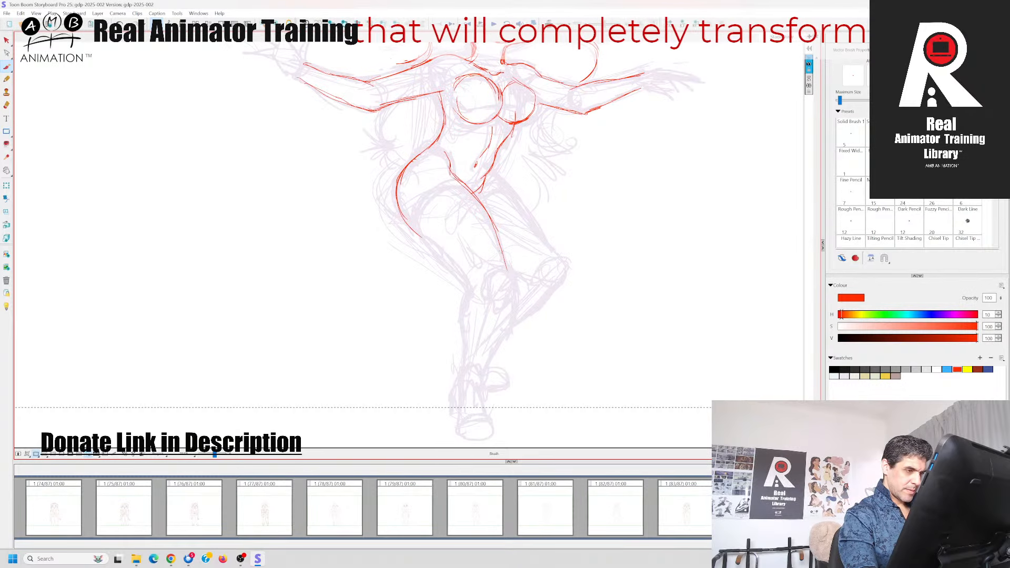
{"action": "left_click_drag", "start_coordinate": [499, 251], "coordinate": [508, 296]}
{"action": "key", "text": "Left"}
{"action": "key", "text": "Right"}
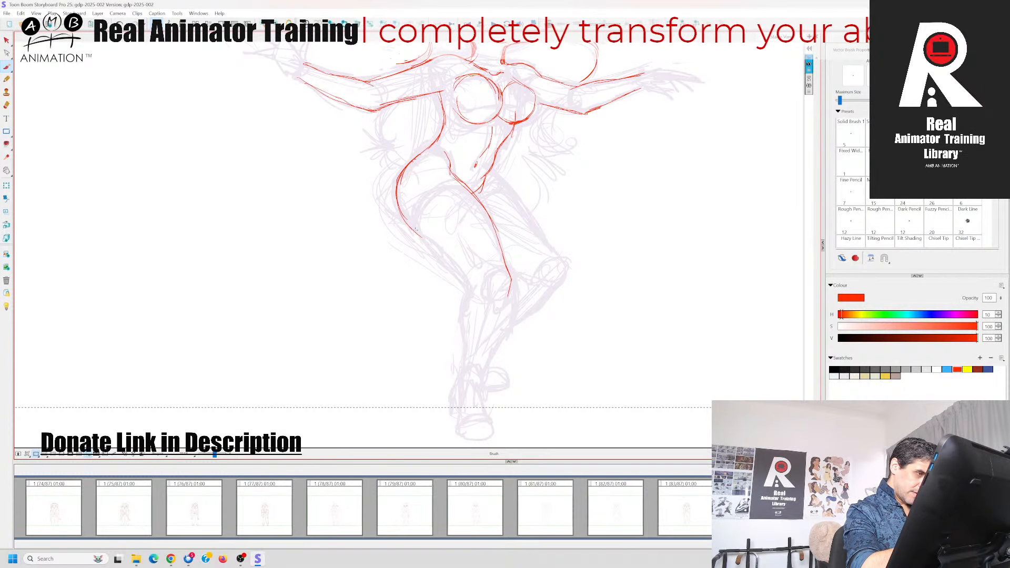
Draw the front leg's outer thigh and shin line and the calf line from the knee towards the ankle
{"action": "mouse_move", "coordinate": [416, 230]}
{"action": "left_mouse_down"}
{"action": "mouse_move", "coordinate": [470, 299]}
{"action": "mouse_move", "coordinate": [461, 352]}
{"action": "left_mouse_up"}
{"action": "left_click_drag", "start_coordinate": [510, 287], "coordinate": [490, 359]}
{"action": "key", "text": "Left"}
{"action": "key", "text": "Right"}
{"action": "key", "text": "Left"}
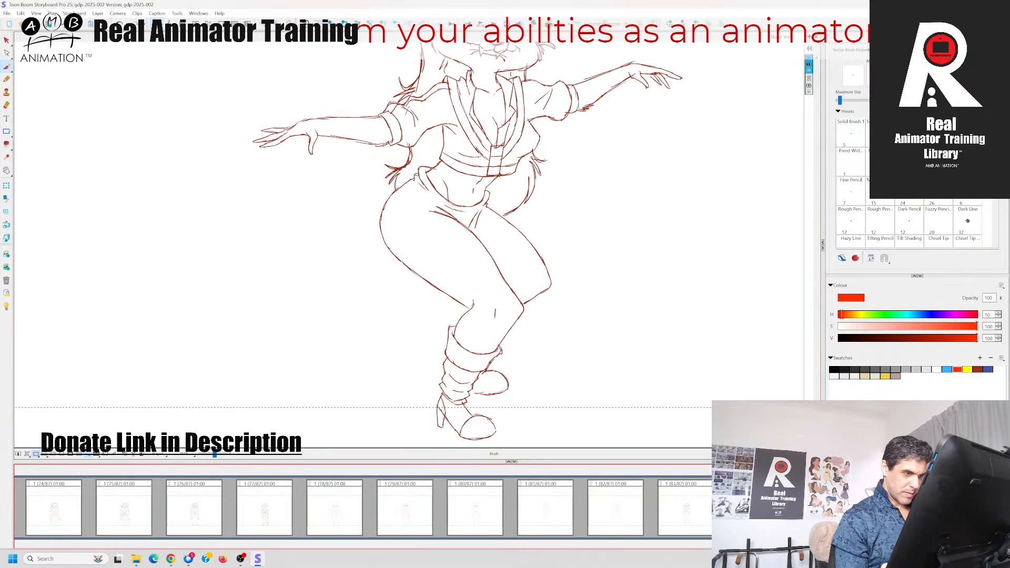
{"action": "key", "text": "Right"}
{"action": "left_click_drag", "start_coordinate": [510, 294], "coordinate": [481, 378]}
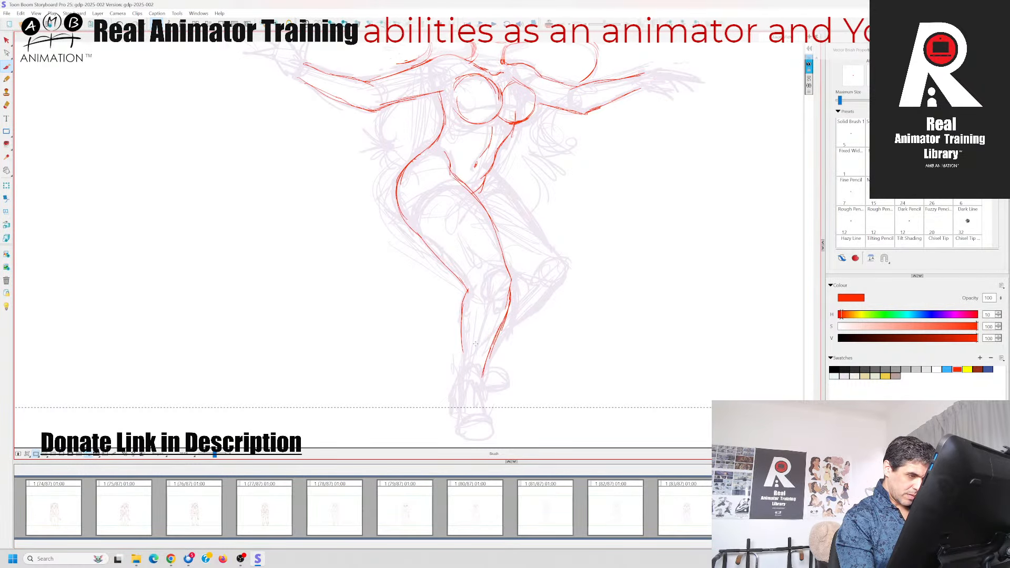
Finish the front leg's ankle lines and draw the shoe's toe and heel
{"action": "mouse_move", "coordinate": [457, 326]}
{"action": "left_mouse_down"}
{"action": "mouse_move", "coordinate": [460, 380]}
{"action": "mouse_move", "coordinate": [481, 382]}
{"action": "mouse_move", "coordinate": [477, 419]}
{"action": "left_mouse_up"}
{"action": "key", "text": "Left"}
{"action": "key", "text": "Right"}
{"action": "mouse_move", "coordinate": [463, 383]}
{"action": "left_mouse_down"}
{"action": "mouse_move", "coordinate": [461, 417]}
{"action": "mouse_move", "coordinate": [486, 416]}
{"action": "mouse_move", "coordinate": [494, 429]}
{"action": "mouse_move", "coordinate": [458, 434]}
{"action": "mouse_move", "coordinate": [493, 429]}
{"action": "mouse_move", "coordinate": [458, 398]}
{"action": "mouse_move", "coordinate": [458, 407]}
{"action": "left_mouse_up"}
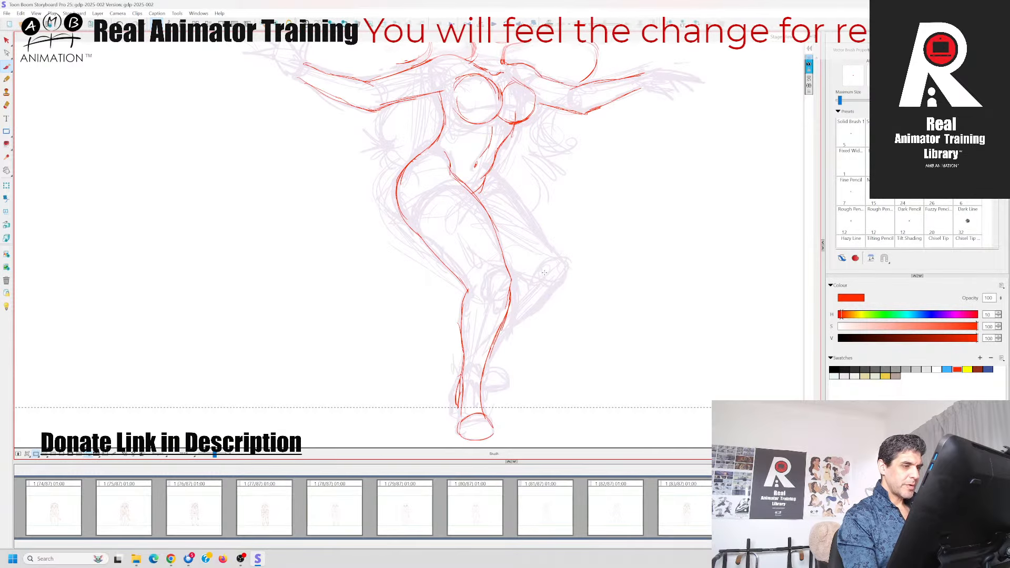
Draw the back leg's outer thigh line from the hip to the bent knee and its shin line down behind the front leg
{"action": "key", "text": "Left"}
{"action": "key", "text": "Right"}
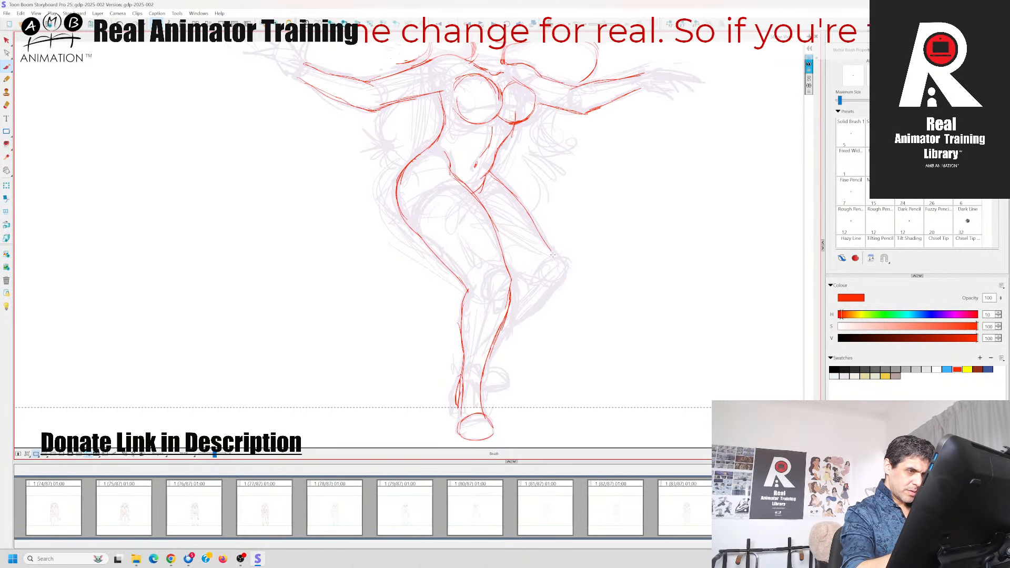
{"action": "key", "text": "Left"}
{"action": "key", "text": "Right"}
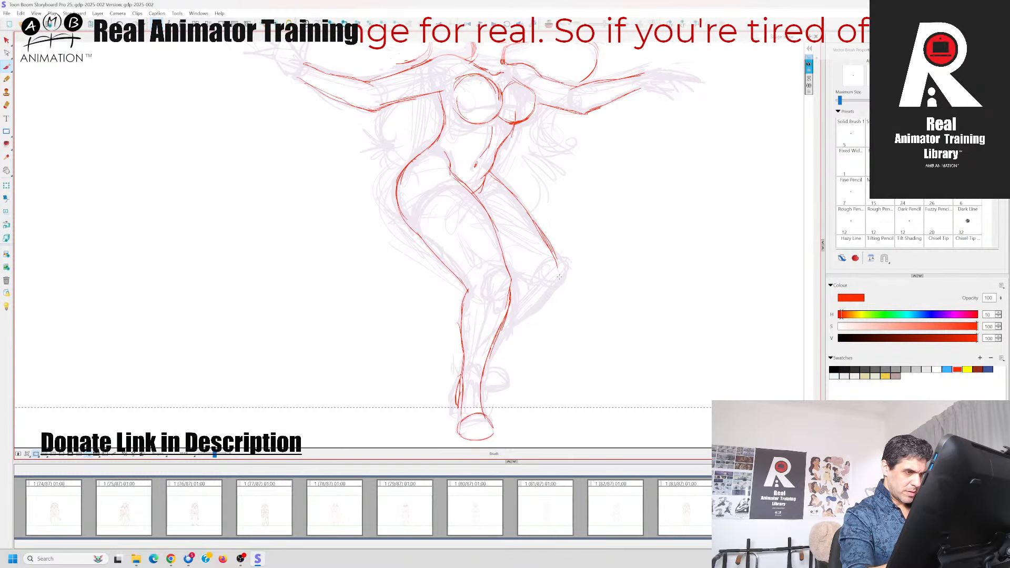
{"action": "mouse_move", "coordinate": [556, 258]}
{"action": "left_mouse_down"}
{"action": "mouse_move", "coordinate": [550, 287]}
{"action": "mouse_move", "coordinate": [495, 334]}
{"action": "left_mouse_up"}
{"action": "key", "text": "Left"}
{"action": "key", "text": "Right"}
{"action": "left_click", "coordinate": [548, 24]}
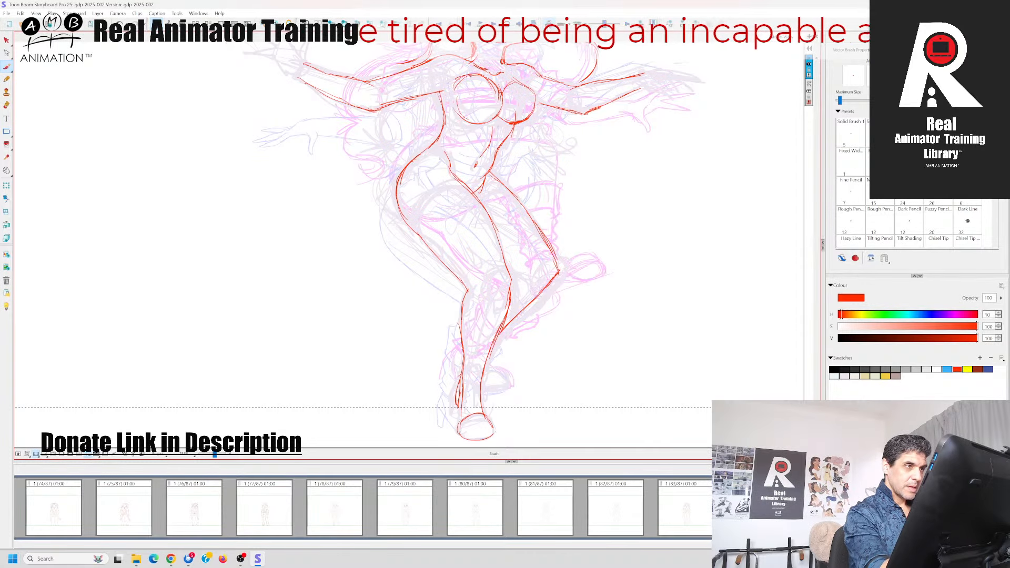
Draw the back foot behind the front ankle and mark the front knee, checking against the neighbouring pose
{"action": "key", "text": "Left"}
{"action": "key", "text": "Right"}
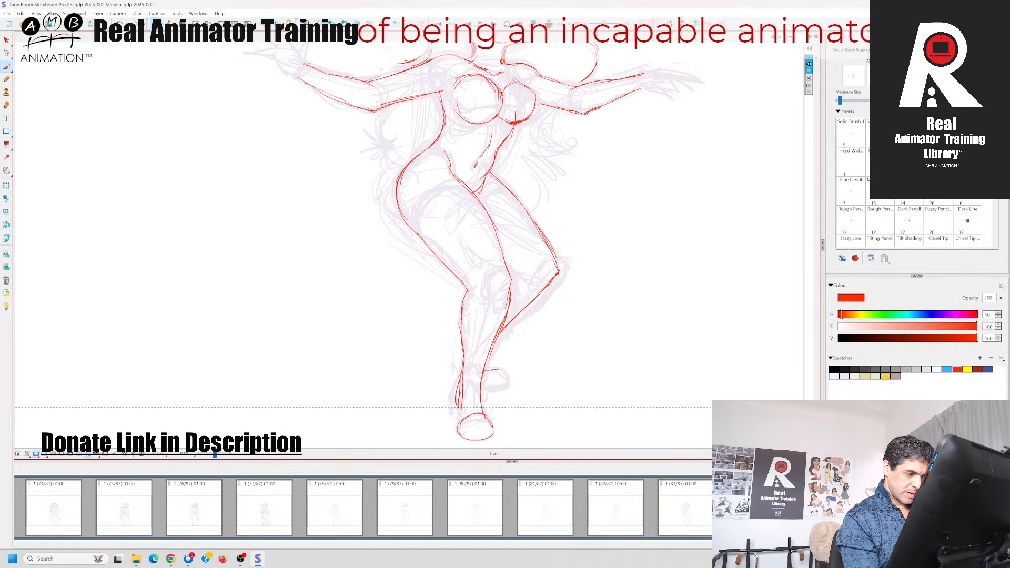
{"action": "key", "text": "Left"}
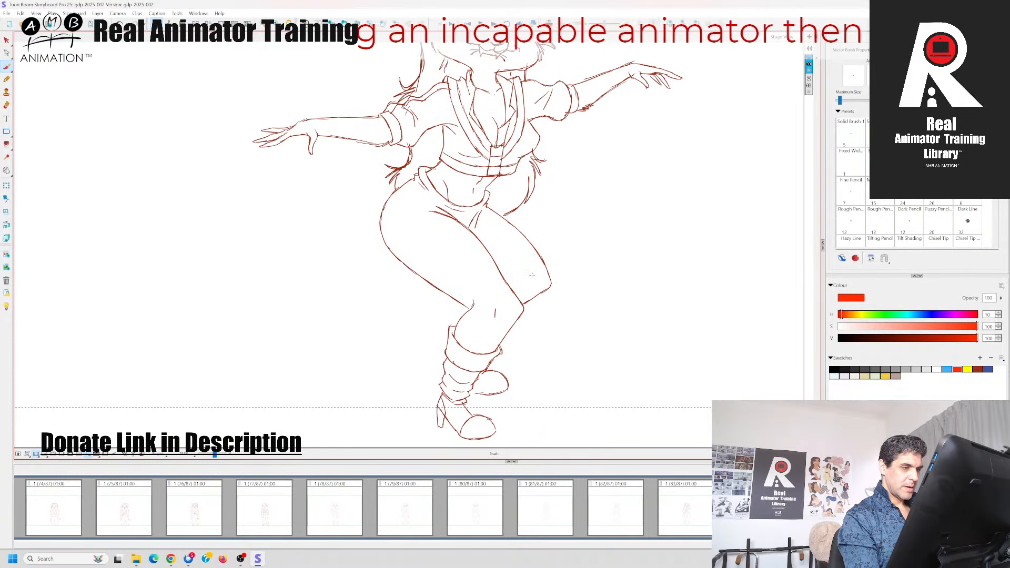
{"action": "key", "text": "Right"}
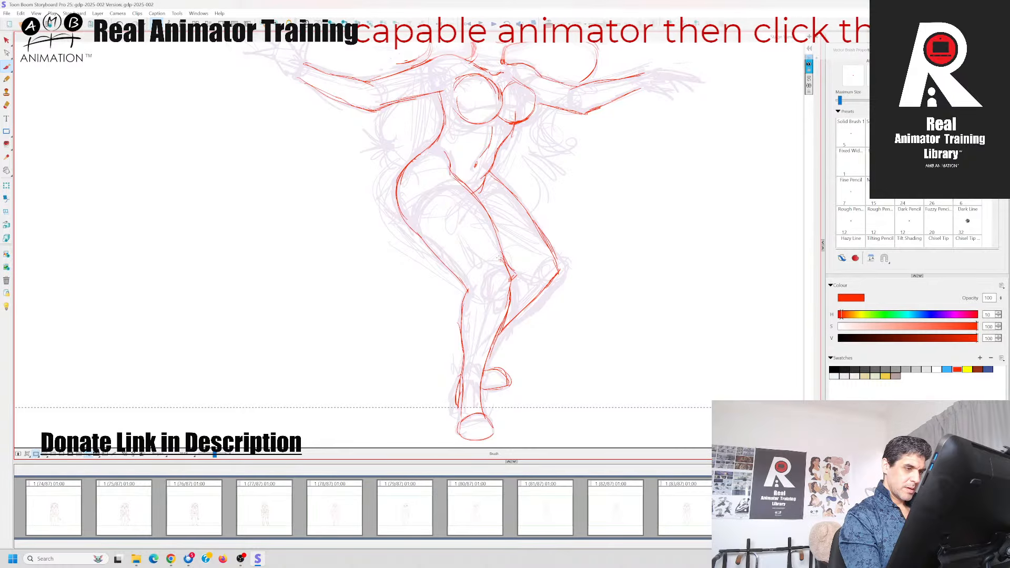
{"action": "left_click_drag", "start_coordinate": [515, 272], "coordinate": [506, 278]}
Draw the hair lock hanging below the left arm, with its flicked strands ending near the hip
{"action": "left_click_drag", "start_coordinate": [595, 208], "coordinate": [588, 330]}
{"action": "key", "text": "Left"}
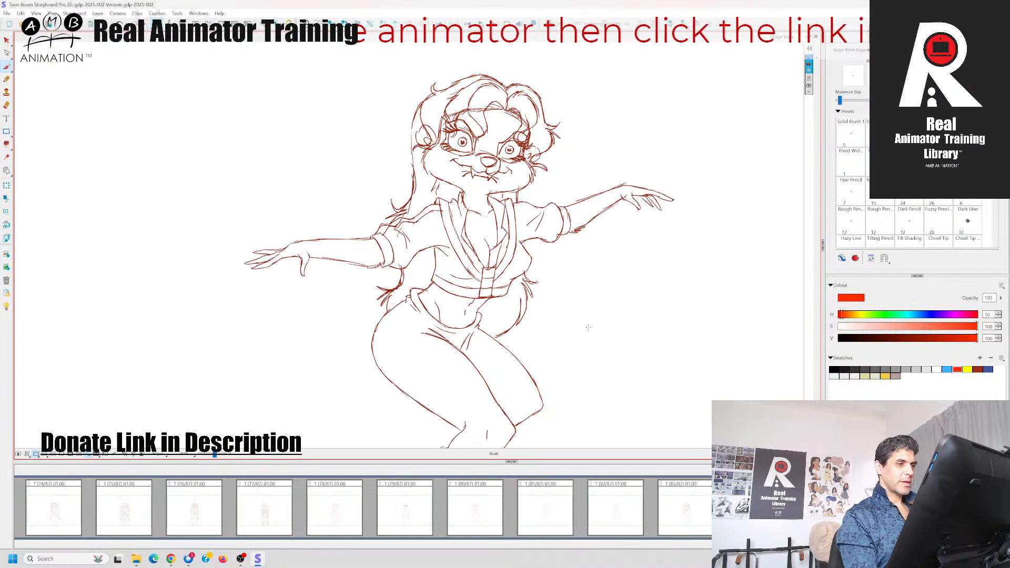
{"action": "key", "text": "Right"}
{"action": "key", "text": "Left"}
{"action": "key", "text": "Right"}
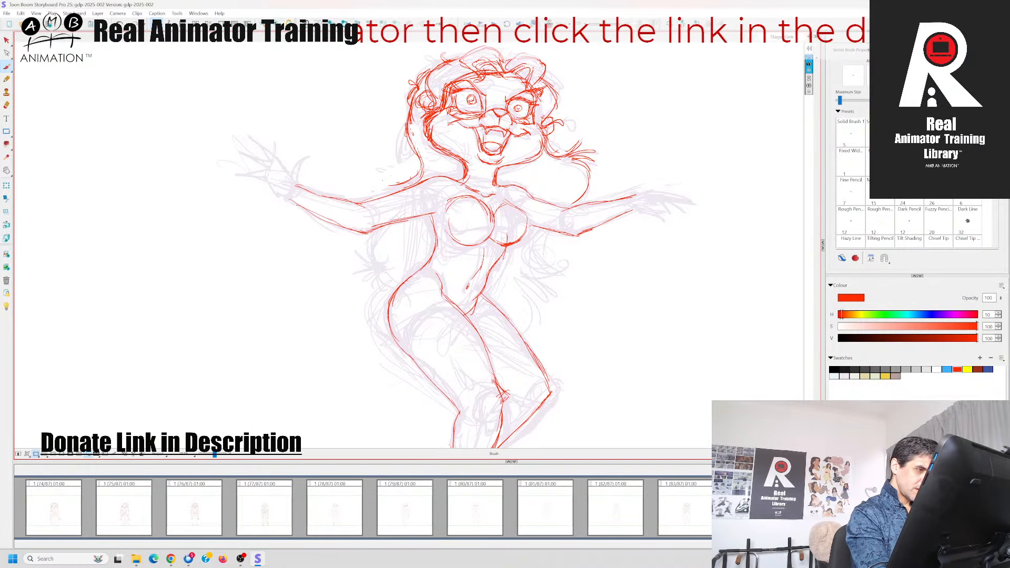
{"action": "mouse_move", "coordinate": [415, 177]}
{"action": "left_mouse_down"}
{"action": "mouse_move", "coordinate": [390, 184]}
{"action": "mouse_move", "coordinate": [411, 186]}
{"action": "mouse_move", "coordinate": [389, 198]}
{"action": "mouse_move", "coordinate": [375, 241]}
{"action": "mouse_move", "coordinate": [386, 269]}
{"action": "left_mouse_up"}
{"action": "key", "text": "Left"}
{"action": "key", "text": "Right"}
{"action": "key", "text": "Left"}
{"action": "key", "text": "Right"}
{"action": "mouse_move", "coordinate": [368, 271]}
{"action": "left_mouse_down"}
{"action": "mouse_move", "coordinate": [394, 266]}
{"action": "mouse_move", "coordinate": [367, 278]}
{"action": "left_mouse_up"}
{"action": "mouse_move", "coordinate": [390, 270]}
{"action": "left_mouse_down"}
{"action": "mouse_move", "coordinate": [377, 291]}
{"action": "mouse_move", "coordinate": [389, 303]}
{"action": "left_mouse_up"}
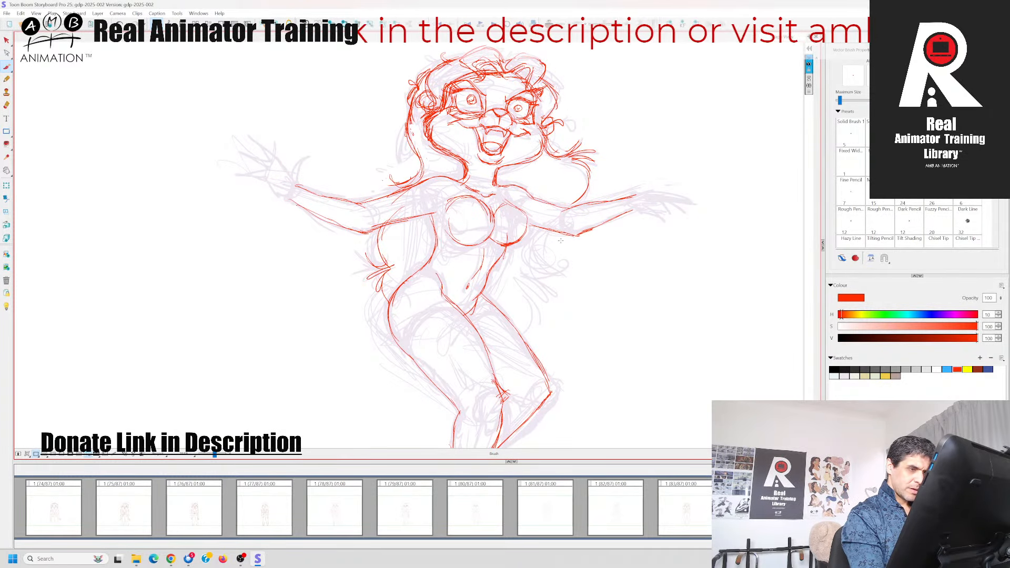
Draw the long hair lock below the right arm, with flicked strands and a tip curving in to the thigh
{"action": "mouse_move", "coordinate": [574, 200]}
{"action": "left_mouse_down"}
{"action": "mouse_move", "coordinate": [542, 233]}
{"action": "mouse_move", "coordinate": [556, 260]}
{"action": "mouse_move", "coordinate": [566, 248]}
{"action": "mouse_move", "coordinate": [558, 286]}
{"action": "mouse_move", "coordinate": [514, 317]}
{"action": "left_mouse_up"}
{"action": "key", "text": "Left"}
{"action": "key", "text": "Right"}
{"action": "key", "text": "Left"}
{"action": "key", "text": "Right"}
{"action": "key", "text": "Left"}
{"action": "key", "text": "Right"}
{"action": "key", "text": "Left"}
{"action": "key", "text": "Right"}
{"action": "key", "text": "Left"}
{"action": "key", "text": "Right"}
{"action": "left_click_drag", "start_coordinate": [531, 310], "coordinate": [510, 320]}
{"action": "key", "text": "Left"}
{"action": "key", "text": "Right"}
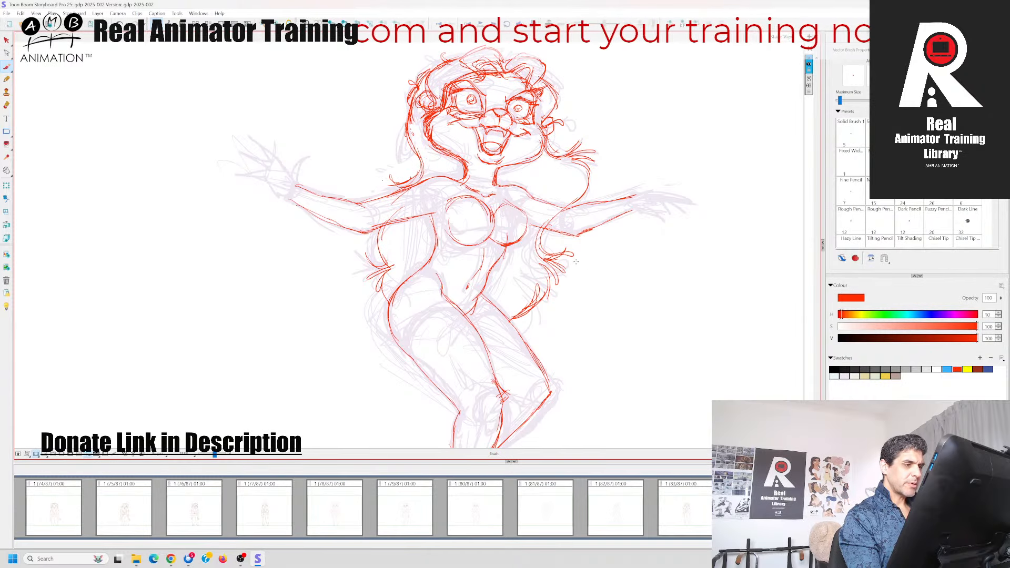
Draw the outstretched right hand with its fingers, flipping to the neighbouring pose for reference
{"action": "key", "text": "space"}
{"action": "left_click_drag", "start_coordinate": [592, 289], "coordinate": [528, 345]}
{"action": "mouse_move", "coordinate": [549, 261]}
{"action": "left_mouse_down"}
{"action": "mouse_move", "coordinate": [595, 253]}
{"action": "mouse_move", "coordinate": [623, 258]}
{"action": "mouse_move", "coordinate": [564, 274]}
{"action": "mouse_move", "coordinate": [595, 281]}
{"action": "mouse_move", "coordinate": [628, 272]}
{"action": "left_mouse_up"}
{"action": "key", "text": "Left"}
{"action": "key", "text": "Right"}
{"action": "key", "text": "Left"}
{"action": "key", "text": "Right"}
{"action": "key", "text": "Left"}
{"action": "key", "text": "Right"}
{"action": "left_click_drag", "start_coordinate": [624, 272], "coordinate": [595, 268]}
{"action": "key", "text": "Left"}
{"action": "key", "text": "Right"}
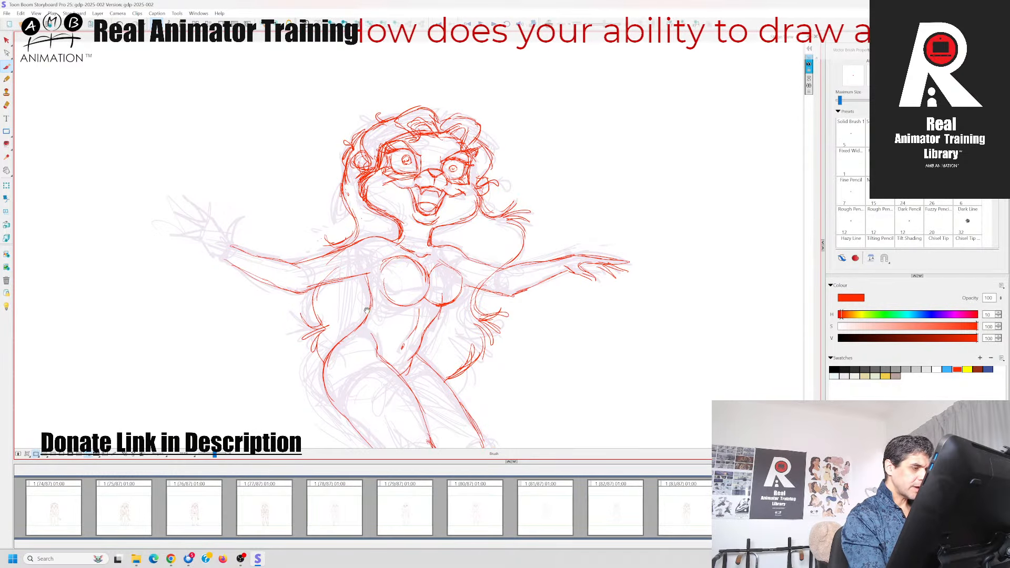
Draw the left hand's wrist line and raised thumb
{"action": "left_click_drag", "start_coordinate": [254, 253], "coordinate": [433, 267]}
{"action": "key", "text": "Left"}
{"action": "key", "text": "Right"}
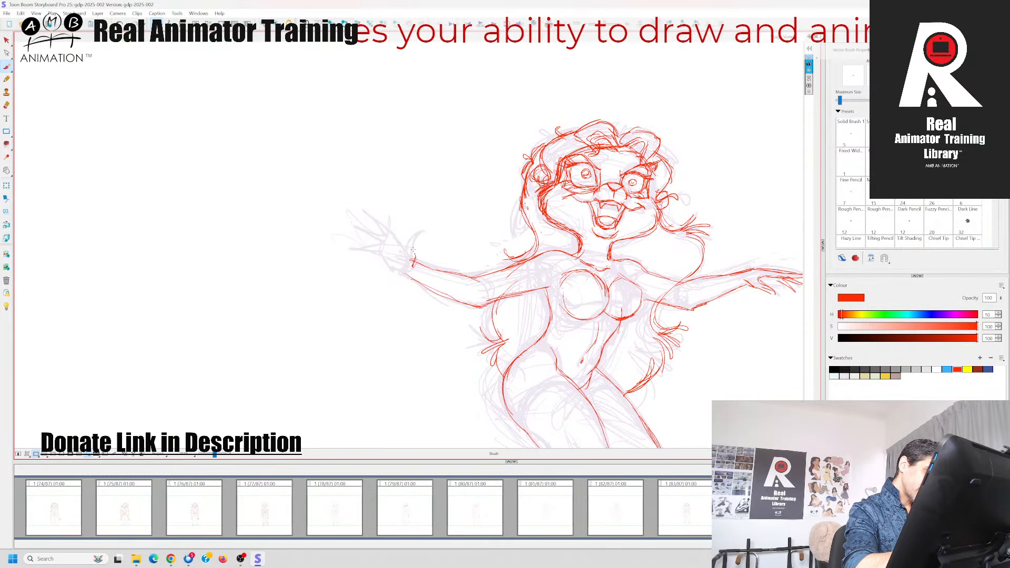
{"action": "key", "text": "Left"}
{"action": "key", "text": "Right"}
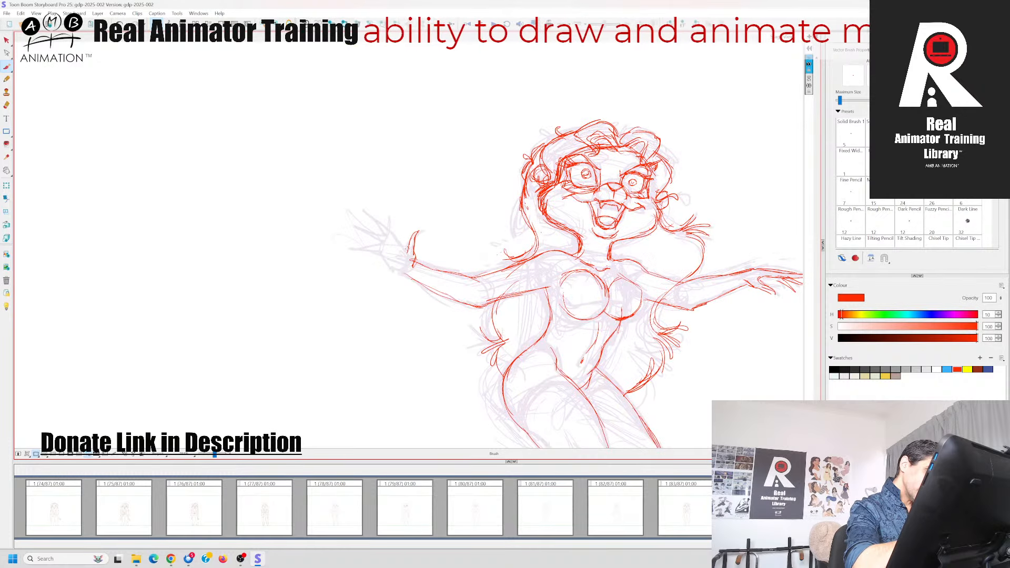
Draw the left hand's spread fingers and palm edge, checking them against the neighbouring pose
{"action": "left_click_drag", "start_coordinate": [410, 239], "coordinate": [399, 254]}
{"action": "mouse_move", "coordinate": [406, 249]}
{"action": "left_mouse_down"}
{"action": "mouse_move", "coordinate": [367, 212]}
{"action": "mouse_move", "coordinate": [389, 239]}
{"action": "mouse_move", "coordinate": [358, 228]}
{"action": "mouse_move", "coordinate": [386, 245]}
{"action": "left_mouse_up"}
{"action": "key", "text": "Left"}
{"action": "key", "text": "Right"}
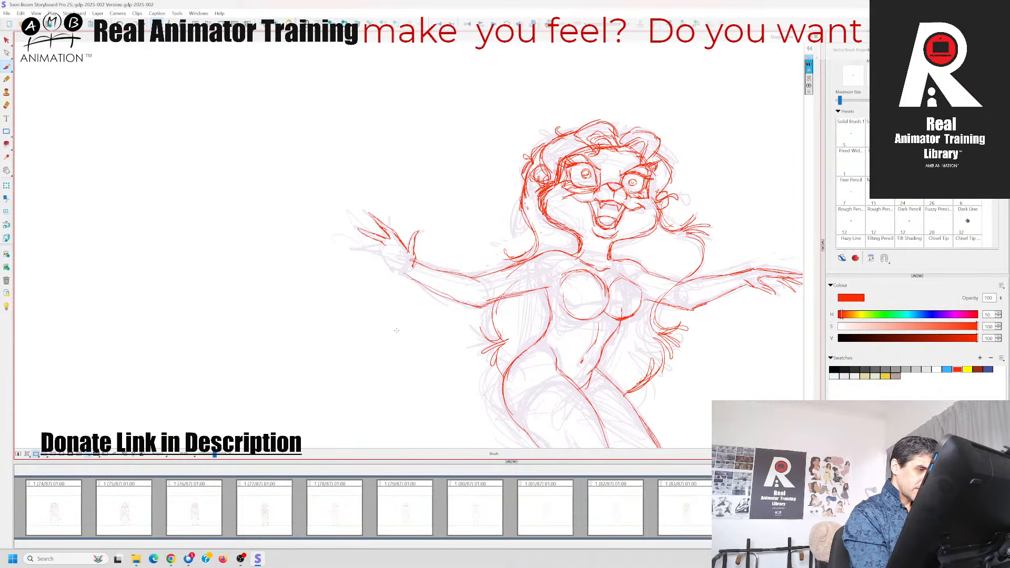
{"action": "key", "text": "Left"}
{"action": "key", "text": "Right"}
{"action": "key", "text": "Left"}
{"action": "key", "text": "Right"}
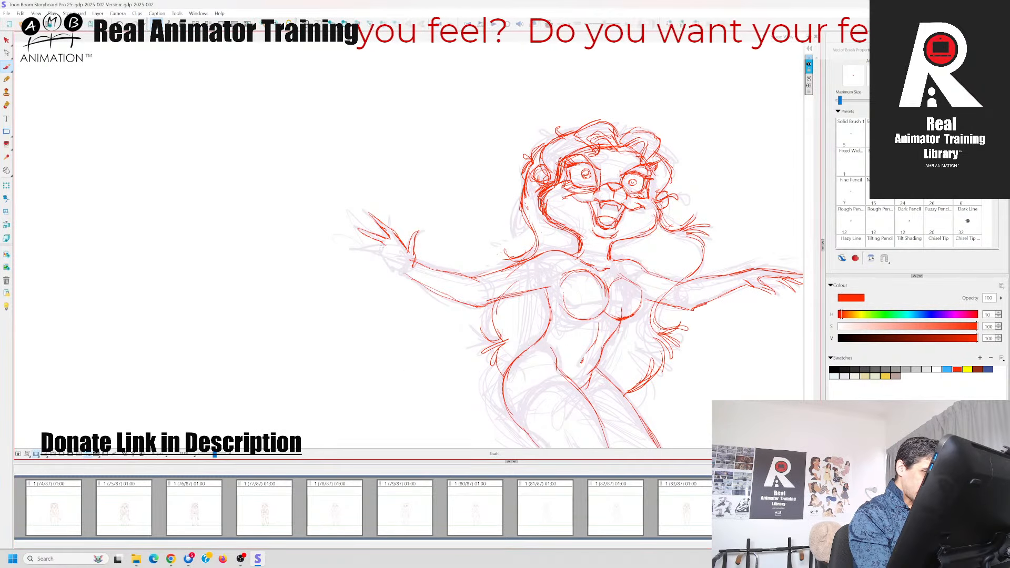
{"action": "mouse_move", "coordinate": [388, 247]}
{"action": "left_mouse_down"}
{"action": "mouse_move", "coordinate": [362, 250]}
{"action": "mouse_move", "coordinate": [431, 291]}
{"action": "left_mouse_up"}
Delete all the faded rough sketch lines beneath the red outline and save the project
{"action": "key", "text": "space"}
{"action": "mouse_move", "coordinate": [711, 421]}
{"action": "left_mouse_down"}
{"action": "mouse_move", "coordinate": [619, 249]}
{"action": "mouse_move", "coordinate": [608, 248]}
{"action": "mouse_move", "coordinate": [630, 338]}
{"action": "mouse_move", "coordinate": [623, 210]}
{"action": "mouse_move", "coordinate": [620, 306]}
{"action": "mouse_move", "coordinate": [606, 318]}
{"action": "mouse_move", "coordinate": [605, 364]}
{"action": "left_mouse_up"}
{"action": "left_click_drag", "start_coordinate": [214, 454], "coordinate": [213, 454]}
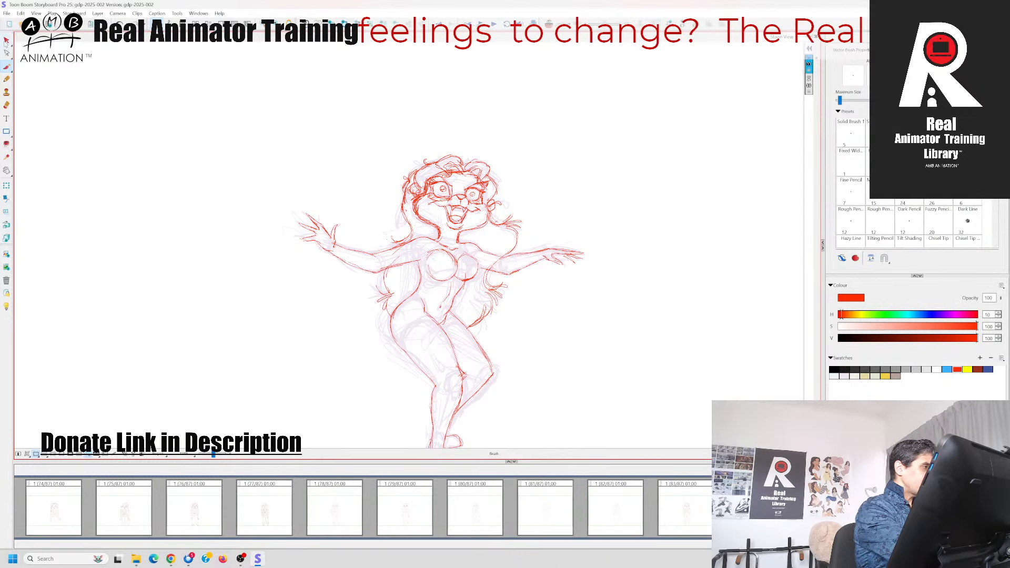
{"action": "key", "text": "alt+s"}
{"action": "key", "text": "ctrl+a"}
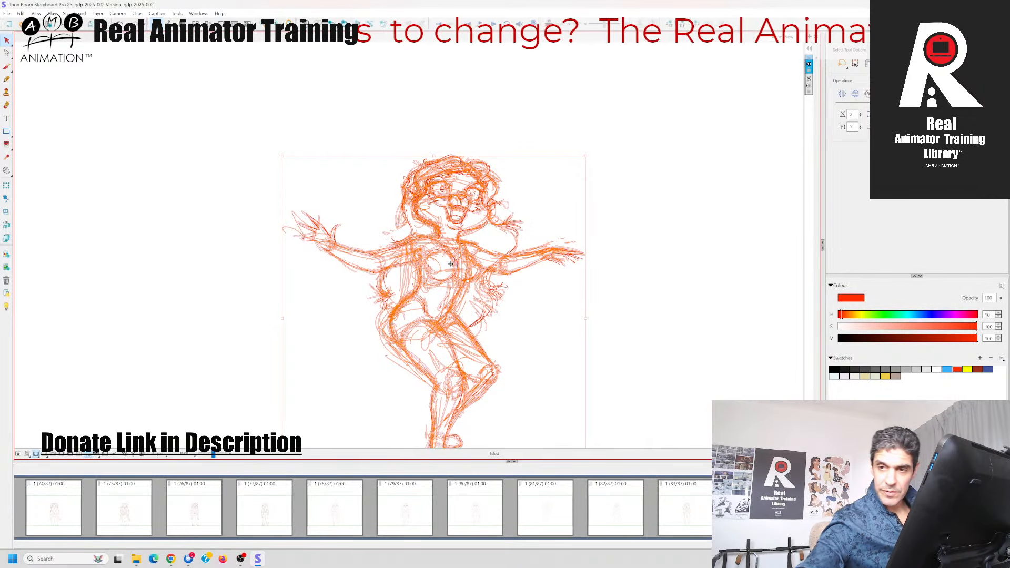
{"action": "key", "text": "Delete"}
{"action": "key", "text": "ctrl+s"}
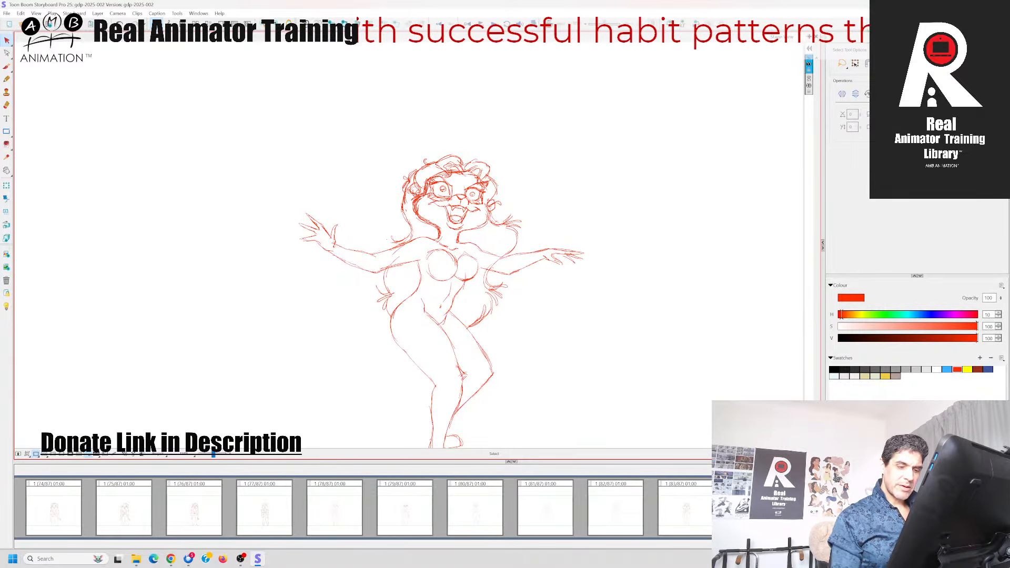
Flip between the cleaned-up pose and its neighbouring panels to check the motion, with the Brush ready for drawing
{"action": "key", "text": "Left"}
{"action": "key", "text": "Right"}
{"action": "key", "text": "Right"}
{"action": "key", "text": "Left"}
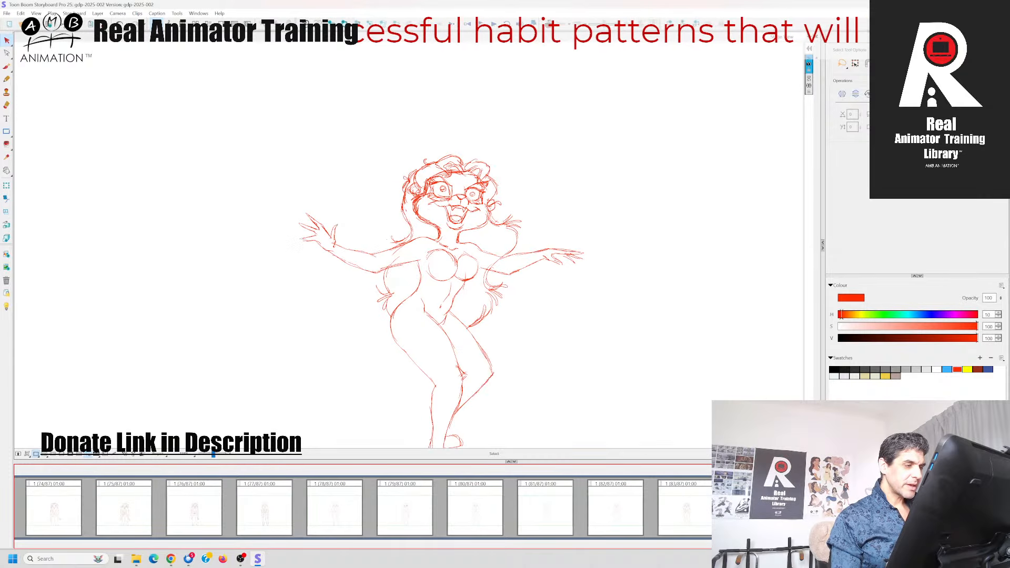
{"action": "key", "text": "Right"}
{"action": "key", "text": "Left"}
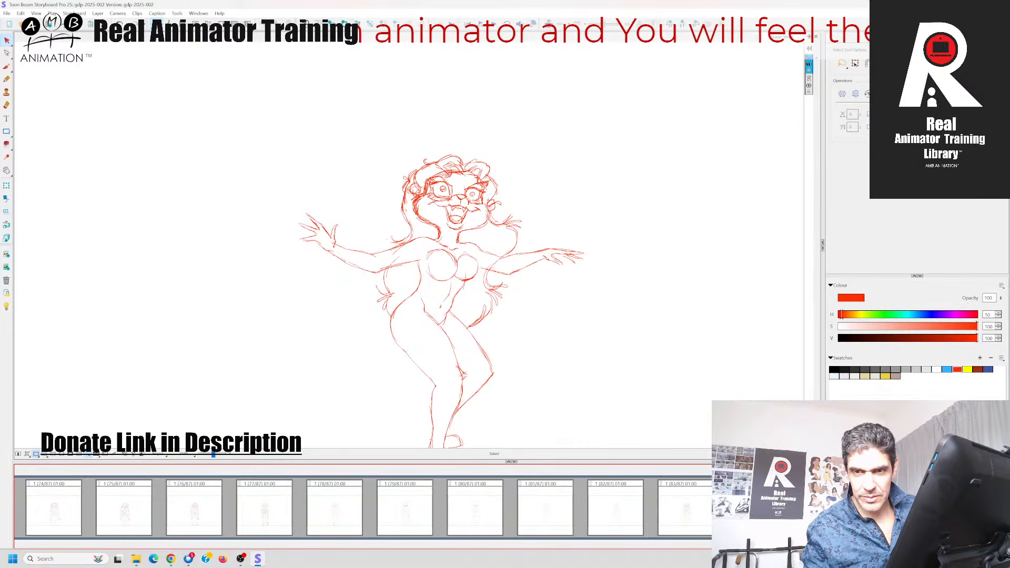
{"action": "key", "text": "alt+Tab"}
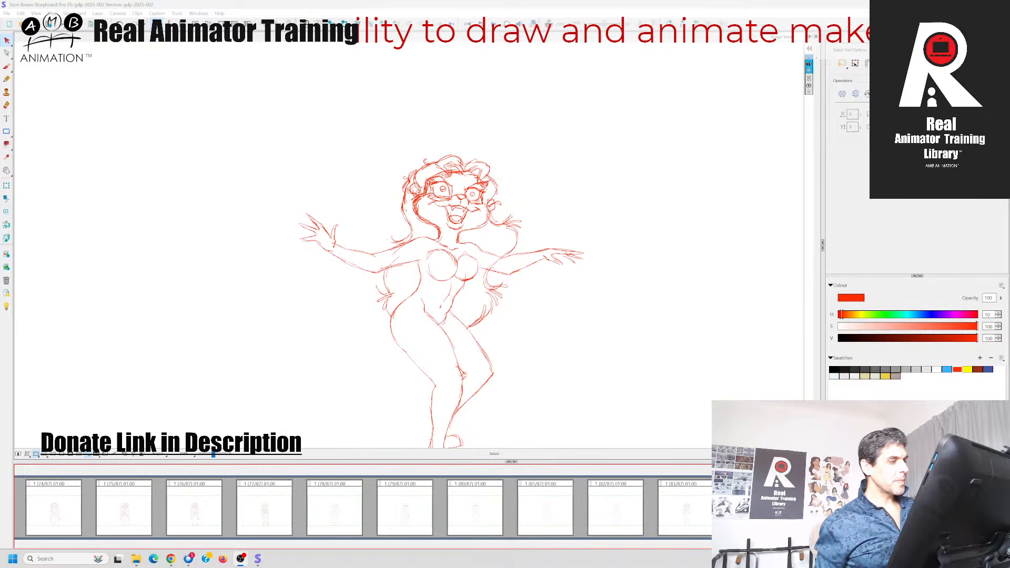
{"action": "key", "text": "Left"}
{"action": "key", "text": "Right"}
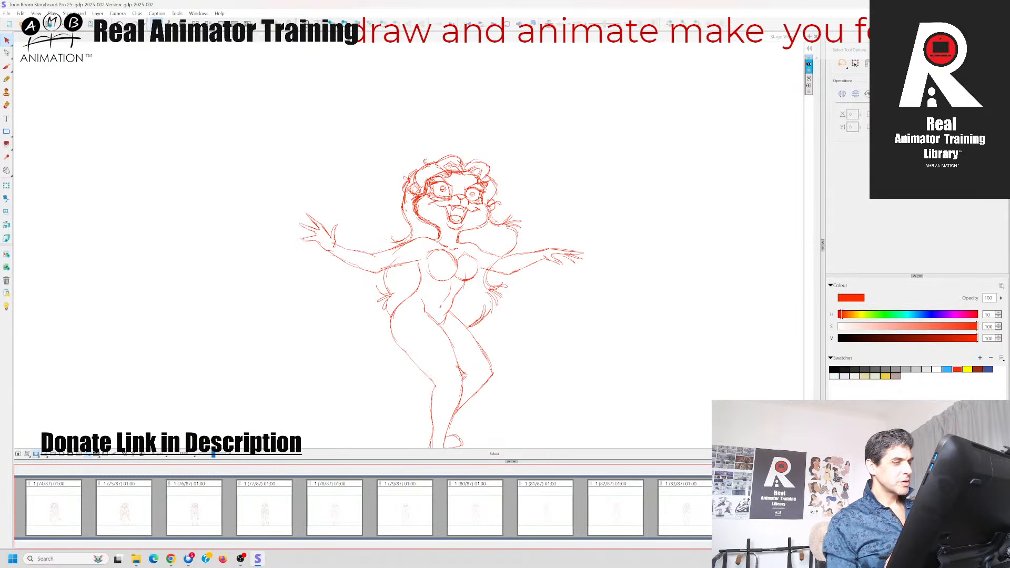
{"action": "key", "text": "alt+b"}
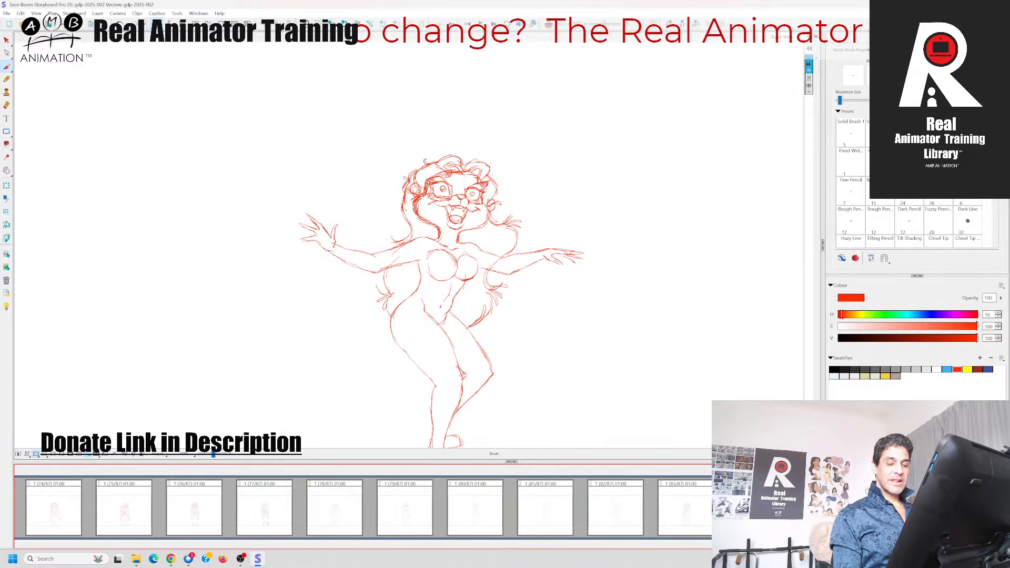
{"action": "key", "text": "Left"}
{"action": "key", "text": "Right"}
{"action": "key", "text": "Left"}
{"action": "key", "text": "Right"}
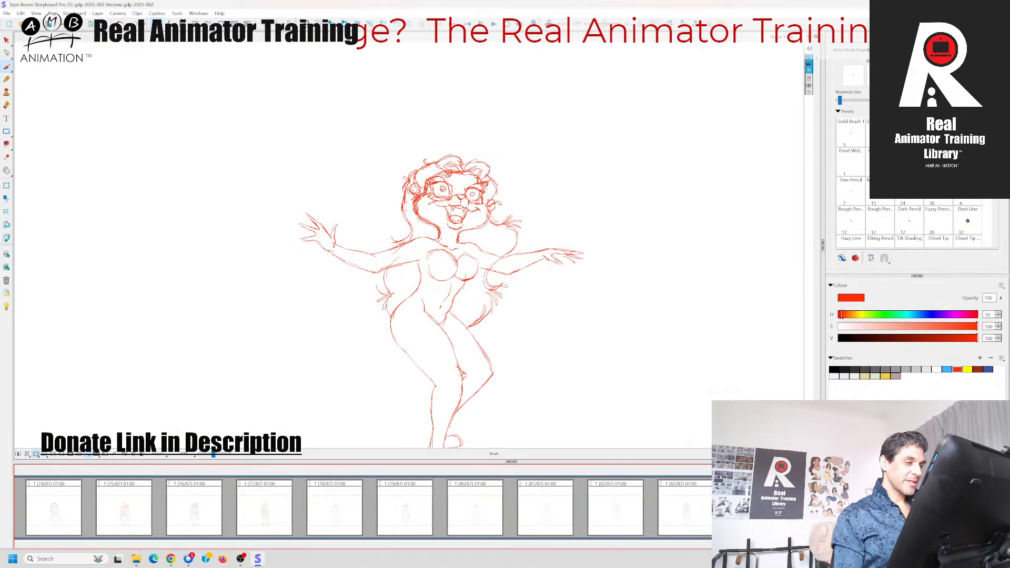
{"action": "key", "text": "space"}
{"action": "left_click_drag", "start_coordinate": [589, 352], "coordinate": [588, 295]}
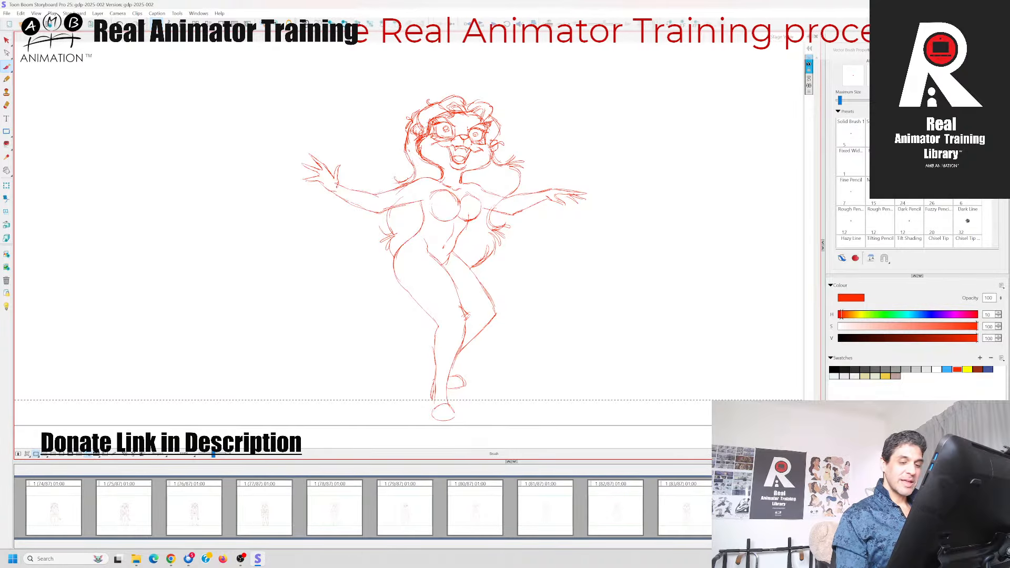
{"action": "key", "text": "Left"}
{"action": "key", "text": "Right"}
{"action": "key", "text": "Left"}
{"action": "key", "text": "Right"}
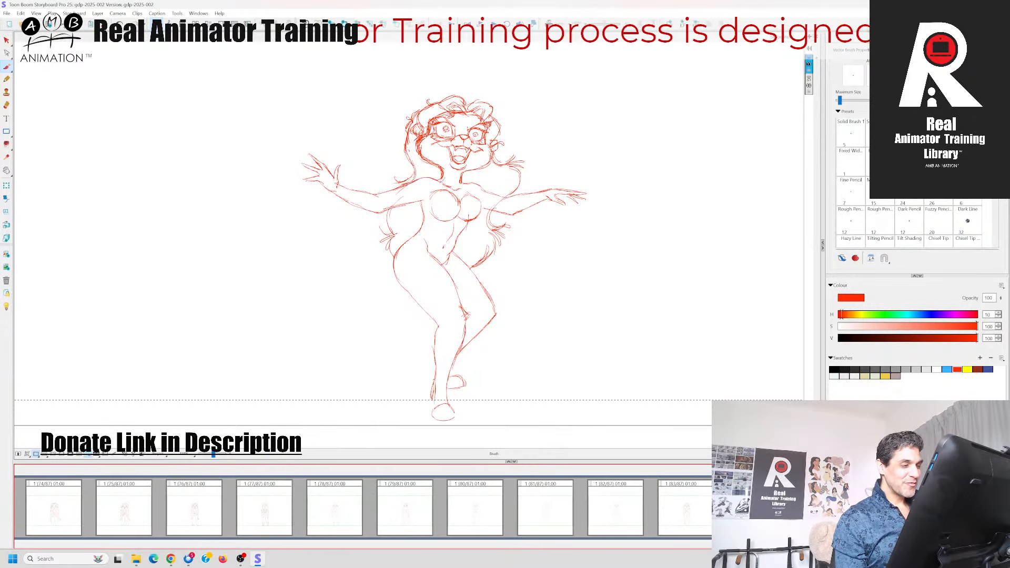
{"action": "key", "text": "Right"}
{"action": "key", "text": "Left"}
{"action": "key", "text": "Left"}
{"action": "key", "text": "Right"}
{"action": "key", "text": "Left"}
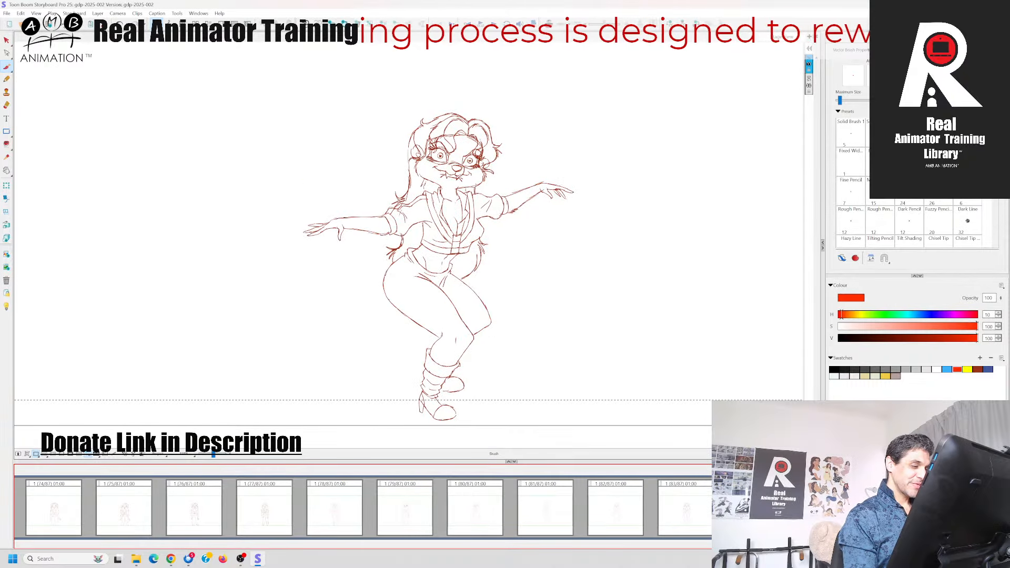
{"action": "key", "text": "Right"}
Draw the front leg warmer's cuff below the knee and its lower edge at the ankle, replacing the first cuff stroke
{"action": "left_click_drag", "start_coordinate": [212, 454], "coordinate": [214, 454]}
{"action": "key", "text": "Right"}
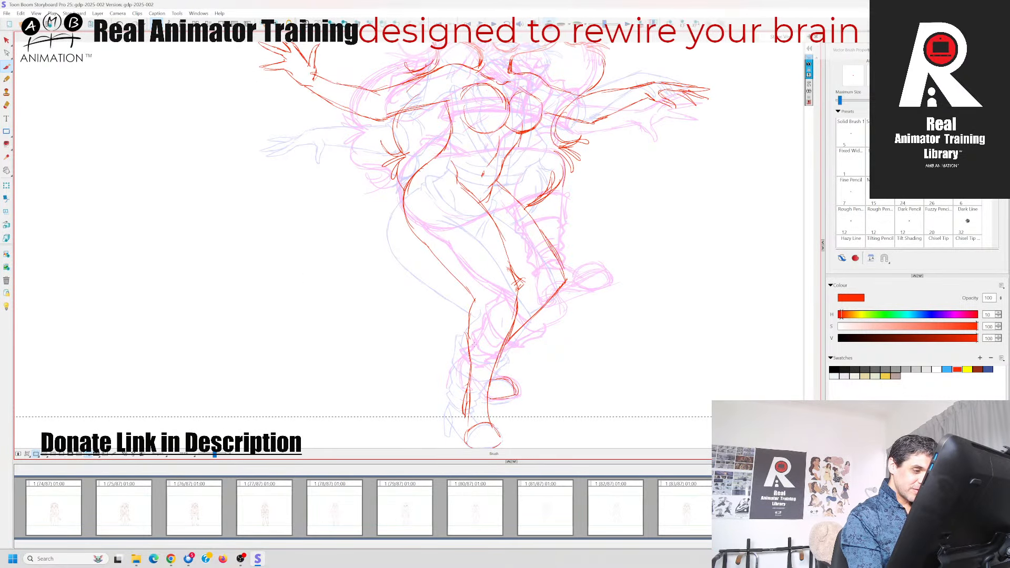
{"action": "mouse_move", "coordinate": [465, 330]}
{"action": "left_mouse_down"}
{"action": "mouse_move", "coordinate": [501, 350]}
{"action": "mouse_move", "coordinate": [490, 342]}
{"action": "mouse_move", "coordinate": [508, 342]}
{"action": "left_mouse_up"}
{"action": "key", "text": "ctrl+z"}
{"action": "key", "text": "ctrl+z"}
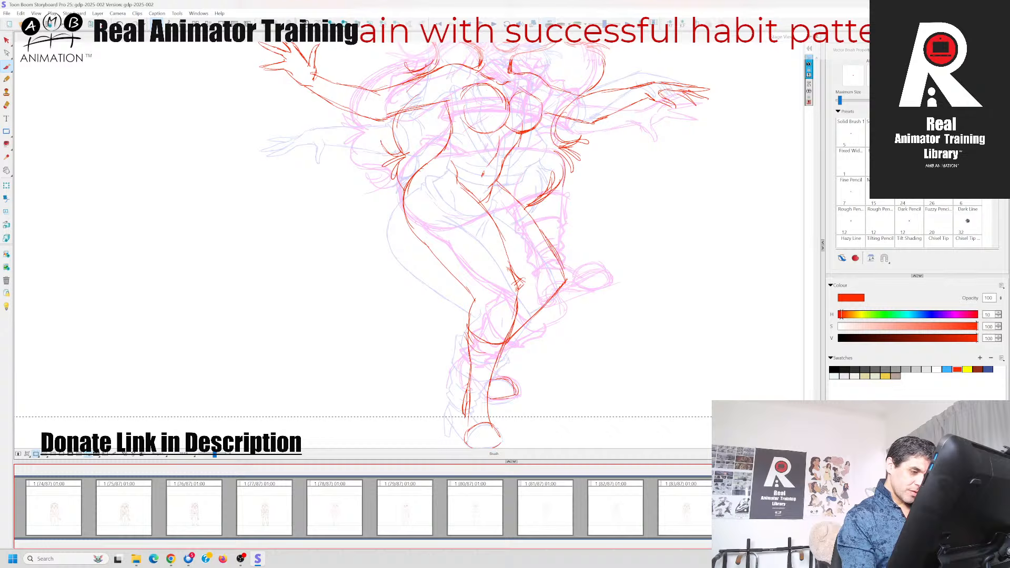
{"action": "mouse_move", "coordinate": [466, 383]}
{"action": "left_mouse_down"}
{"action": "mouse_move", "coordinate": [479, 394]}
{"action": "mouse_move", "coordinate": [495, 388]}
{"action": "left_mouse_up"}
{"action": "mouse_move", "coordinate": [462, 321]}
{"action": "left_mouse_down"}
{"action": "mouse_move", "coordinate": [467, 340]}
{"action": "mouse_move", "coordinate": [514, 331]}
{"action": "mouse_move", "coordinate": [510, 342]}
{"action": "left_mouse_up"}
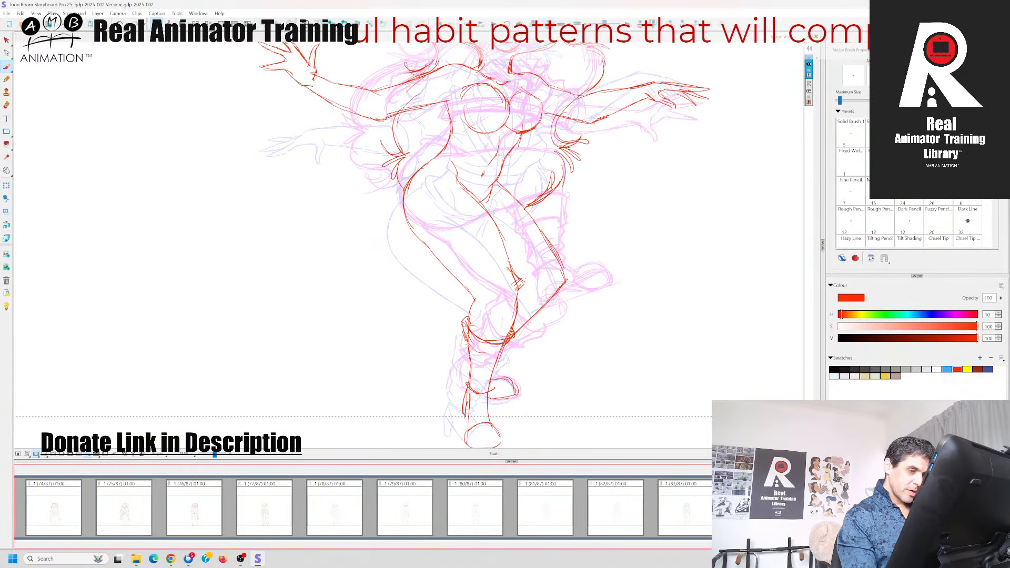
{"action": "mouse_move", "coordinate": [462, 329]}
{"action": "left_mouse_down"}
{"action": "mouse_move", "coordinate": [481, 359]}
{"action": "mouse_move", "coordinate": [508, 353]}
{"action": "mouse_move", "coordinate": [493, 360]}
{"action": "left_mouse_up"}
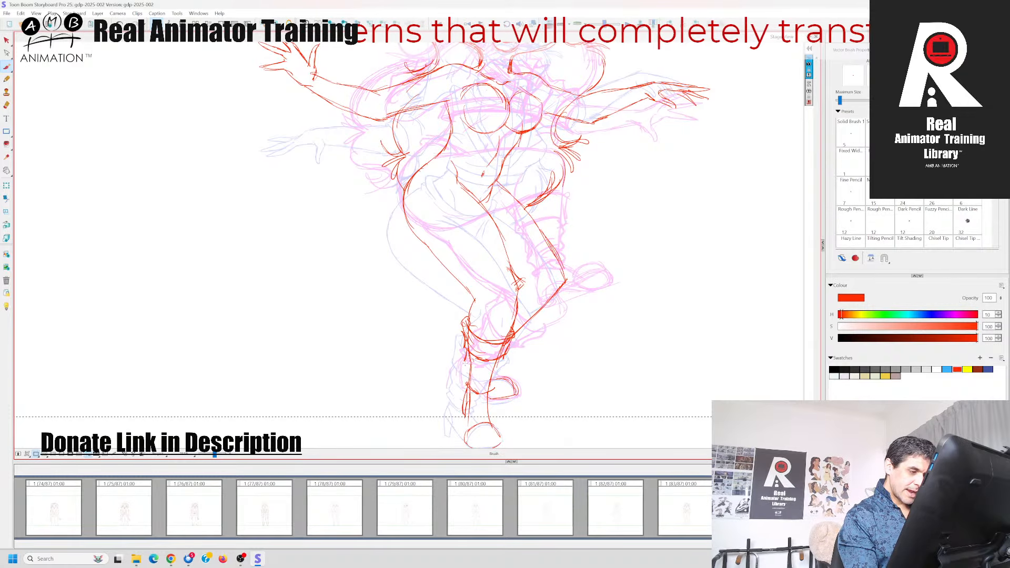
Add the front leg warmer's side bulges and fold lines down to the ankle, and reinforce the line below the knee
{"action": "left_click_drag", "start_coordinate": [464, 361], "coordinate": [468, 374]}
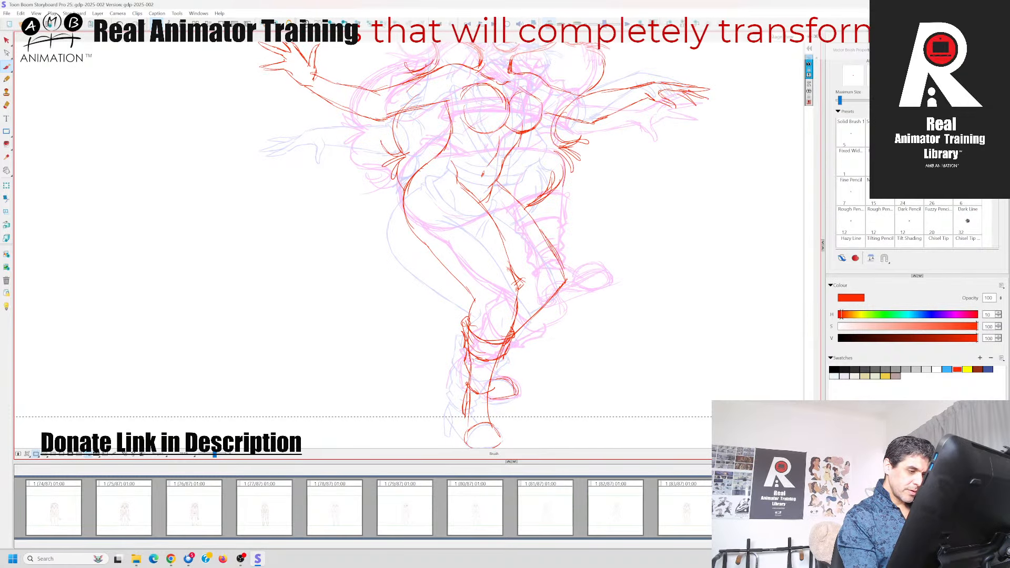
{"action": "mouse_move", "coordinate": [463, 363]}
{"action": "left_mouse_down"}
{"action": "mouse_move", "coordinate": [480, 374]}
{"action": "mouse_move", "coordinate": [507, 358]}
{"action": "mouse_move", "coordinate": [491, 375]}
{"action": "left_mouse_up"}
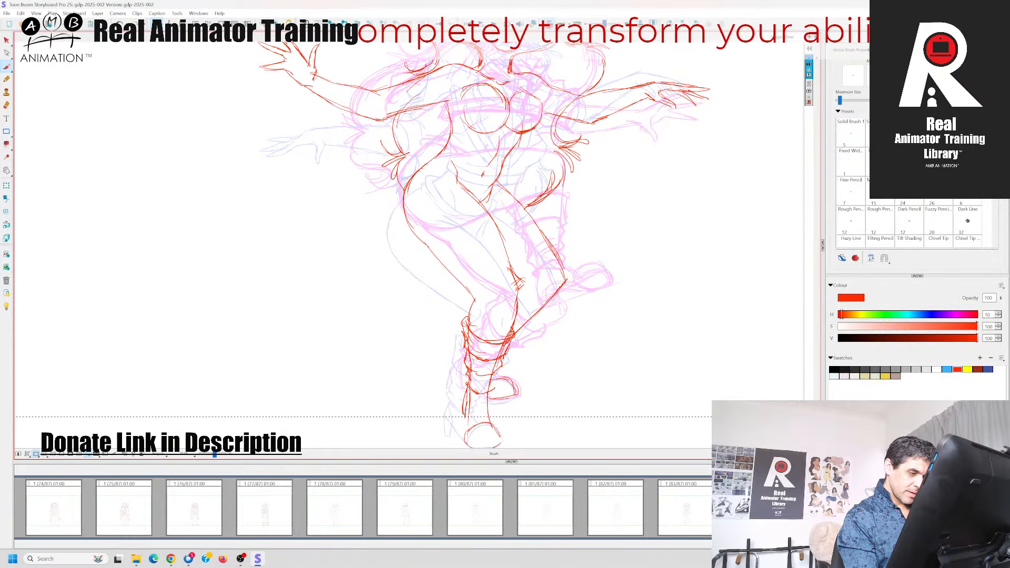
{"action": "left_click_drag", "start_coordinate": [470, 384], "coordinate": [492, 380]}
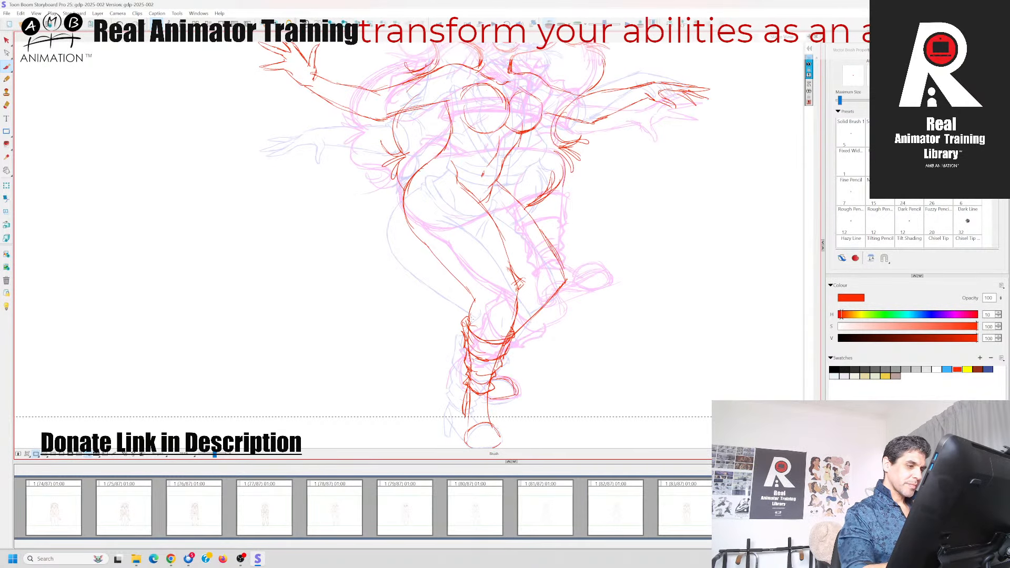
{"action": "left_click_drag", "start_coordinate": [474, 304], "coordinate": [467, 327]}
{"action": "left_click_drag", "start_coordinate": [476, 298], "coordinate": [467, 318]}
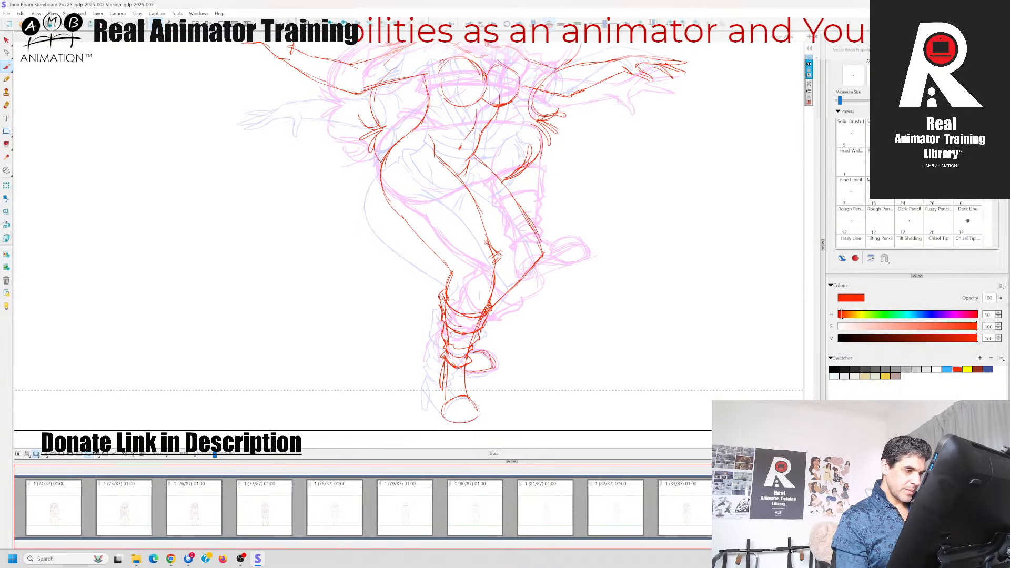
{"action": "left_click_drag", "start_coordinate": [495, 275], "coordinate": [503, 300]}
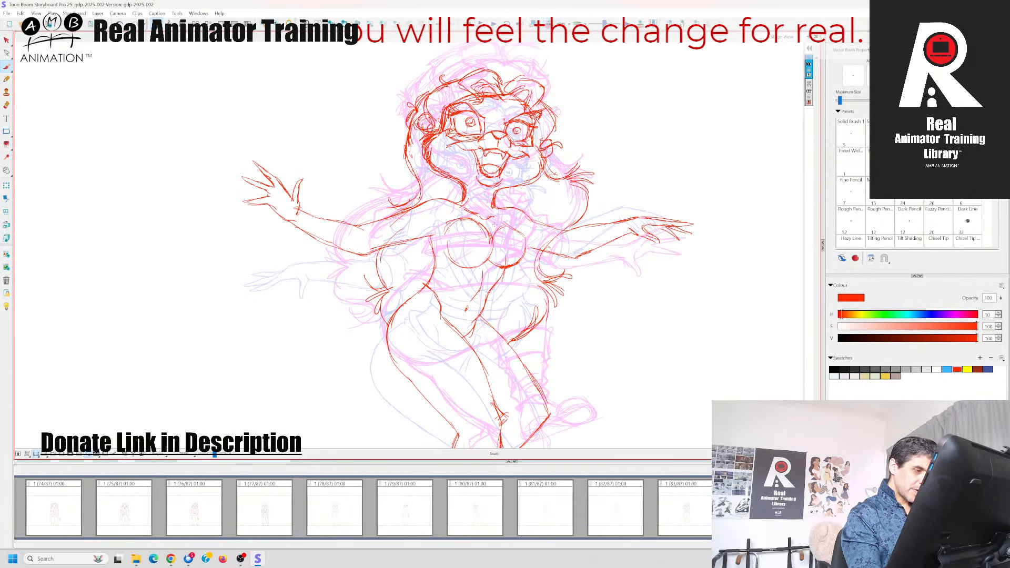
Turn off the onion skin so only the current pose's red outline remains on the canvas
{"action": "key", "text": "alt+o"}
{"action": "key", "text": "alt+o"}
{"action": "key", "text": "alt+o"}
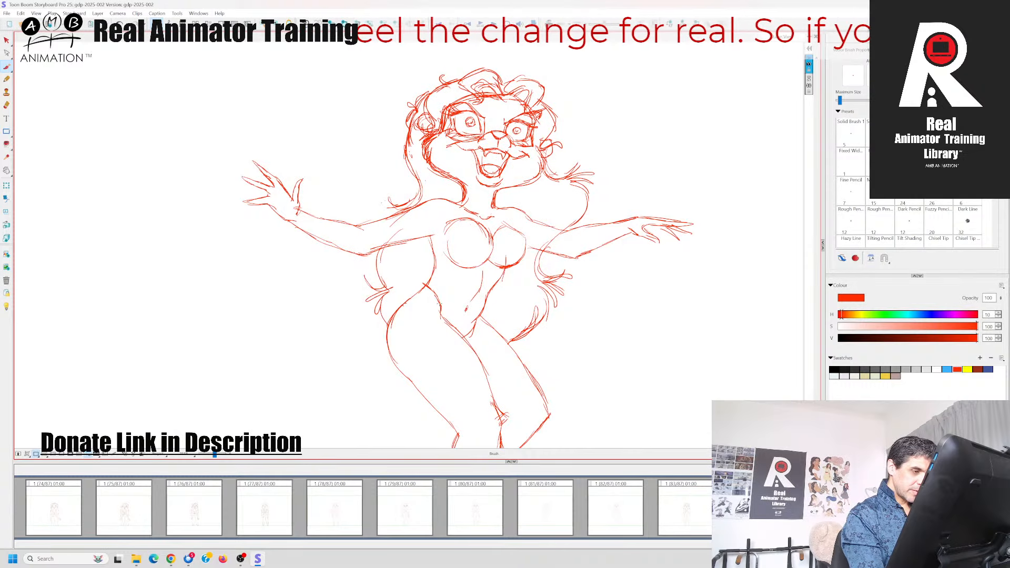
{"action": "mouse_move", "coordinate": [437, 305]}
{"action": "left_mouse_down"}
{"action": "mouse_move", "coordinate": [477, 318]}
{"action": "mouse_move", "coordinate": [454, 321]}
{"action": "left_mouse_up"}
{"action": "key", "text": "Left"}
{"action": "key", "text": "Right"}
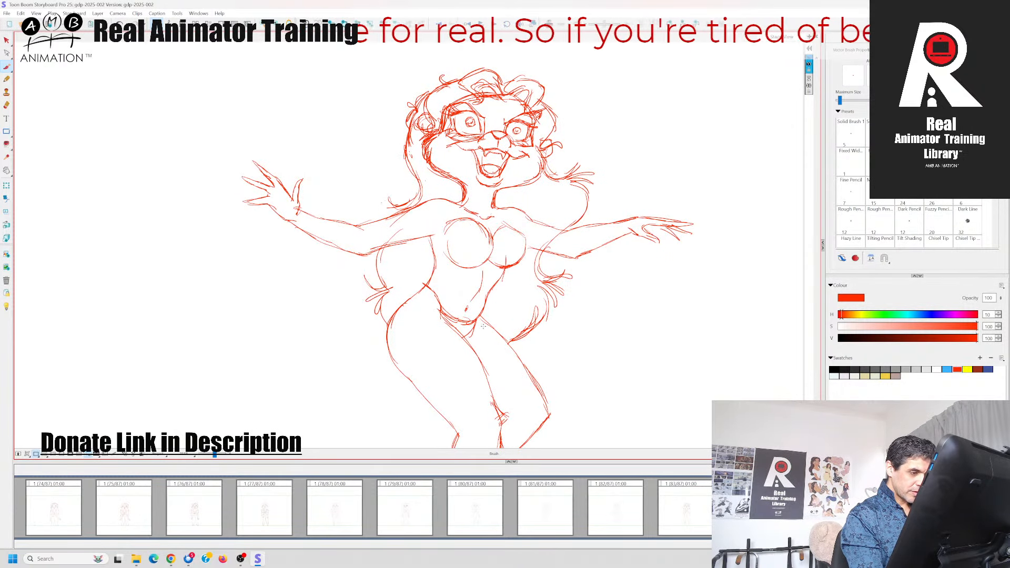
{"action": "key", "text": "ctrl+z"}
{"action": "key", "text": "ctrl+z"}
{"action": "key", "text": "ctrl+z"}
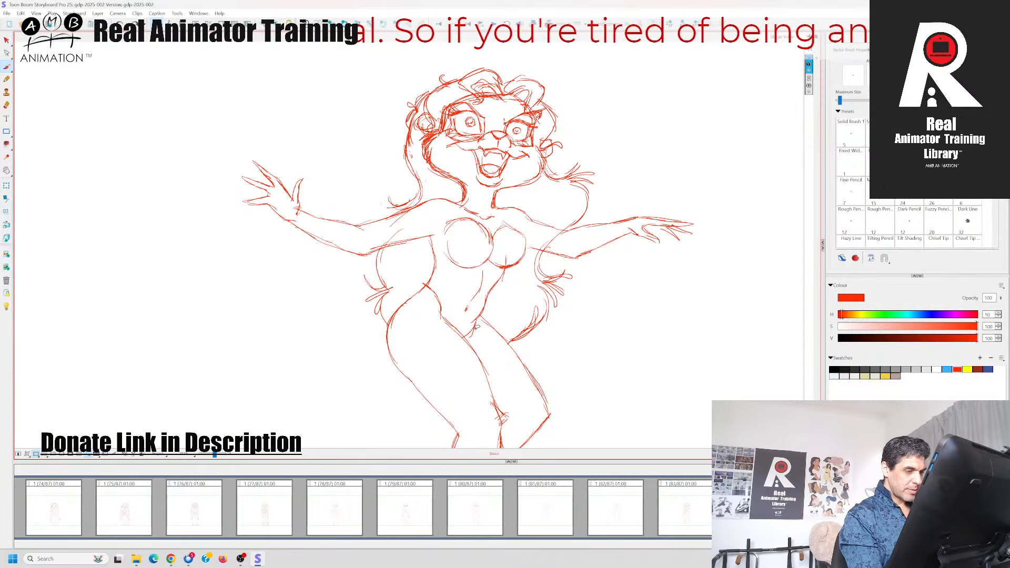
Remove the waist line that crosses the lower belly beside the hip, checking the shape against the previous panel
{"action": "key", "text": "Left"}
{"action": "key", "text": "Right"}
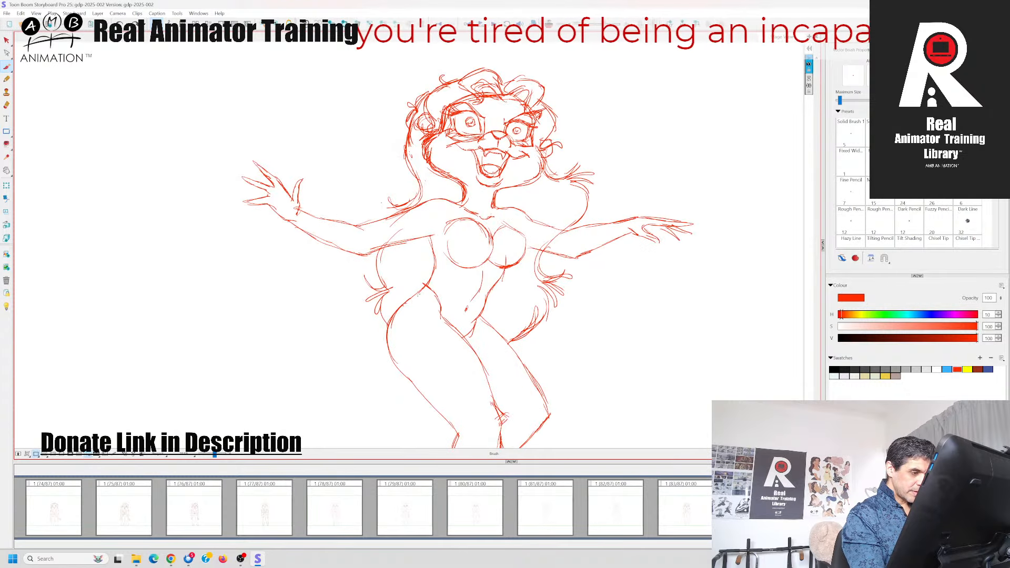
{"action": "key", "text": "Left"}
{"action": "key", "text": "Right"}
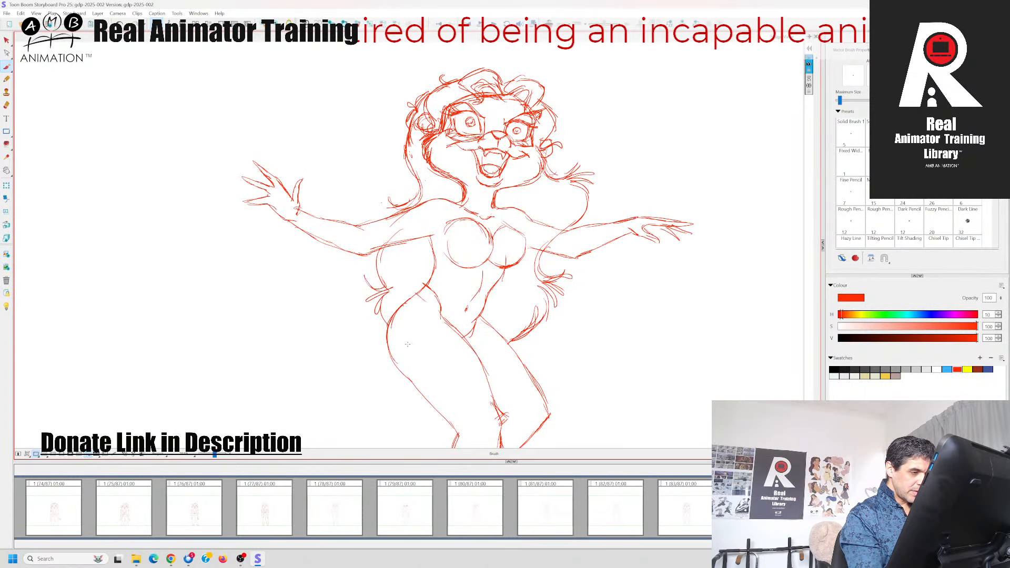
{"action": "left_click_drag", "start_coordinate": [423, 286], "coordinate": [434, 298]}
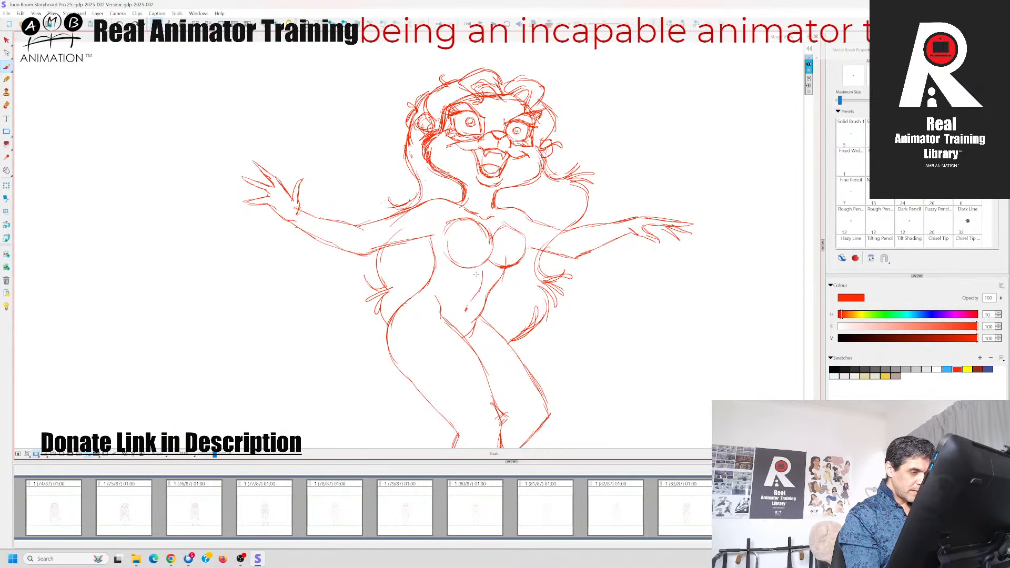
{"action": "key", "text": "Left"}
{"action": "key", "text": "Right"}
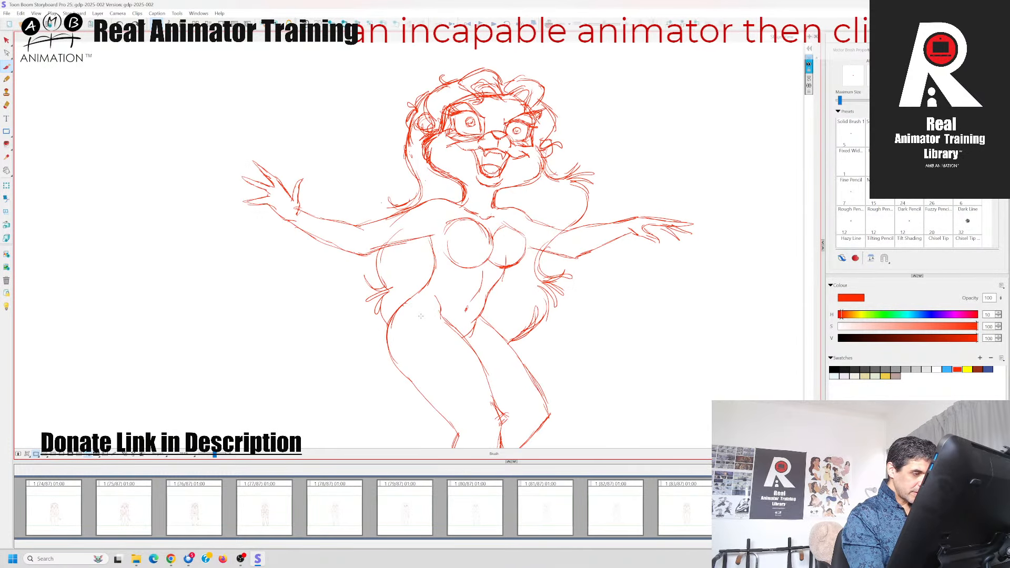
Draw the low waistband from the outer hip across the lower belly and thicken its edge at the hip
{"action": "left_click_drag", "start_coordinate": [414, 298], "coordinate": [424, 311]}
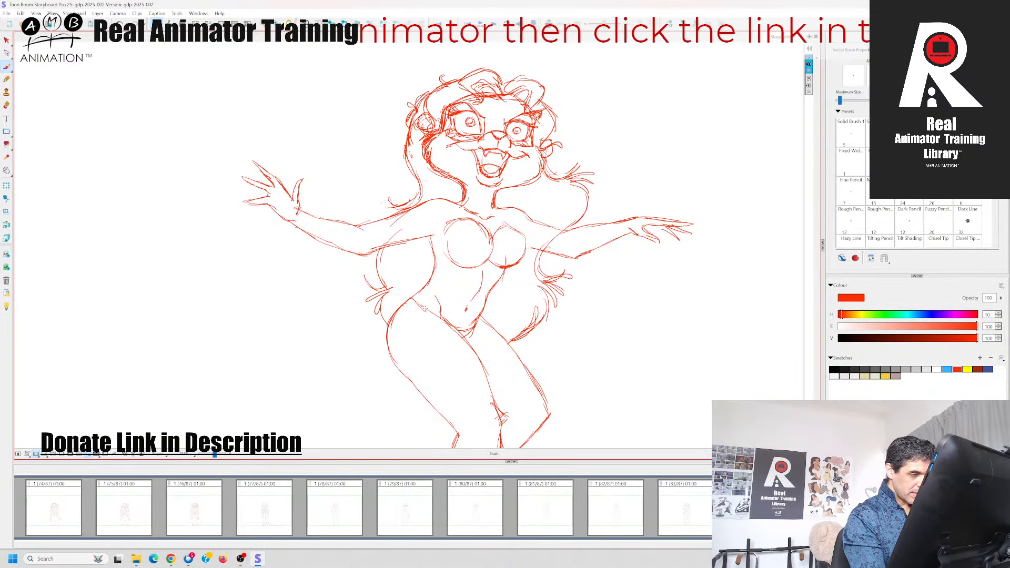
{"action": "key", "text": "Left"}
{"action": "key", "text": "Right"}
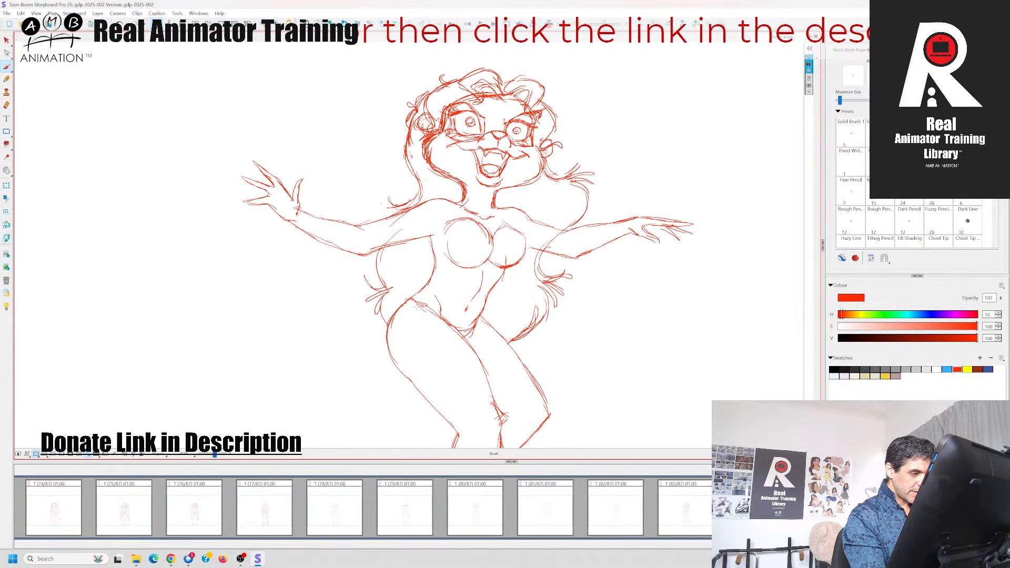
{"action": "mouse_move", "coordinate": [420, 301]}
{"action": "left_mouse_down"}
{"action": "mouse_move", "coordinate": [445, 320]}
{"action": "mouse_move", "coordinate": [412, 306]}
{"action": "mouse_move", "coordinate": [423, 293]}
{"action": "mouse_move", "coordinate": [426, 314]}
{"action": "left_mouse_up"}
{"action": "key", "text": "Left"}
{"action": "key", "text": "Right"}
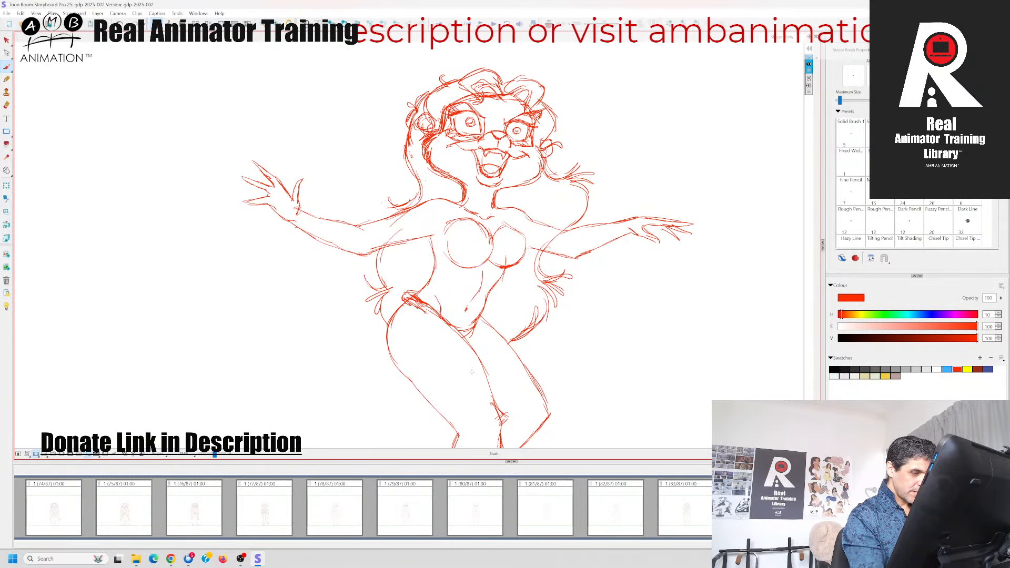
{"action": "key", "text": "Left"}
{"action": "key", "text": "Right"}
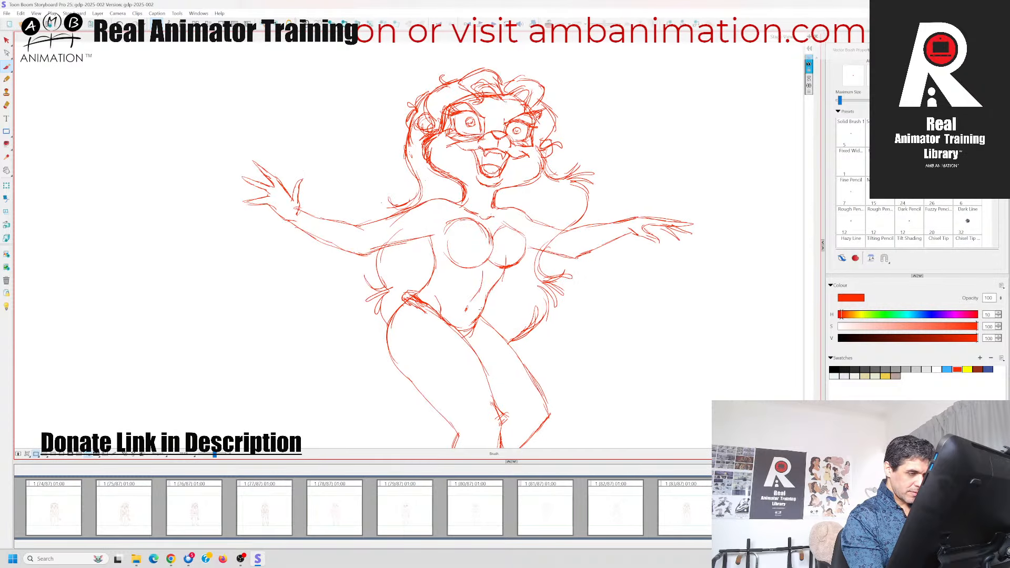
Add short strokes where the waistband meets the opposite hip at the top of the rear thigh
{"action": "left_click_drag", "start_coordinate": [488, 309], "coordinate": [478, 326]}
{"action": "left_click_drag", "start_coordinate": [485, 317], "coordinate": [479, 335]}
{"action": "key", "text": "Left"}
{"action": "key", "text": "Right"}
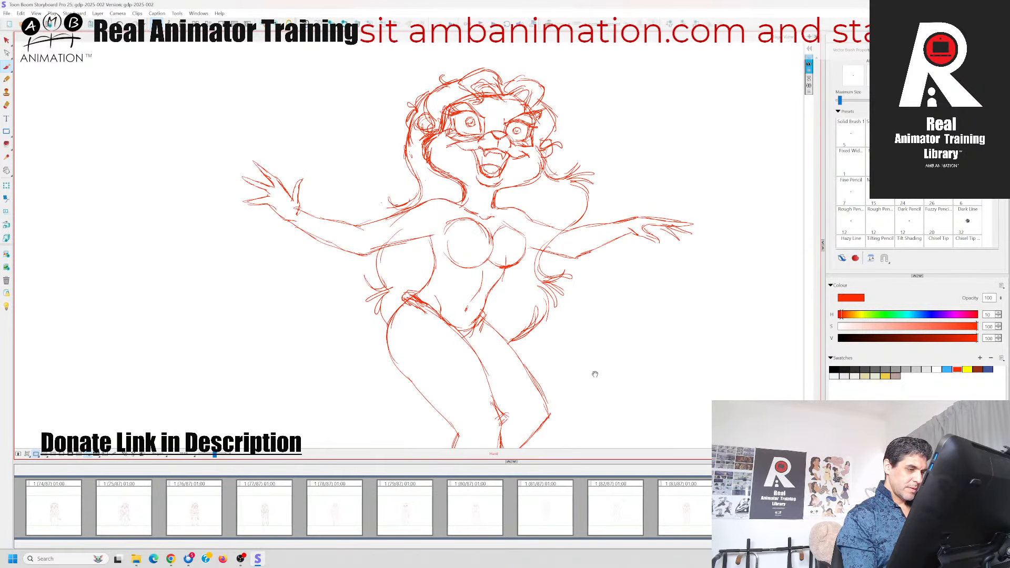
Flip between the current pose and its neighbouring panel to examine how the jacket's lapels and front closure are drawn
{"action": "left_click_drag", "start_coordinate": [595, 374], "coordinate": [594, 286]}
{"action": "left_click_drag", "start_coordinate": [446, 240], "coordinate": [469, 260]}
{"action": "mouse_move", "coordinate": [394, 225]}
{"action": "left_mouse_down"}
{"action": "mouse_move", "coordinate": [408, 295]}
{"action": "mouse_move", "coordinate": [453, 343]}
{"action": "left_mouse_up"}
{"action": "key", "text": "Right"}
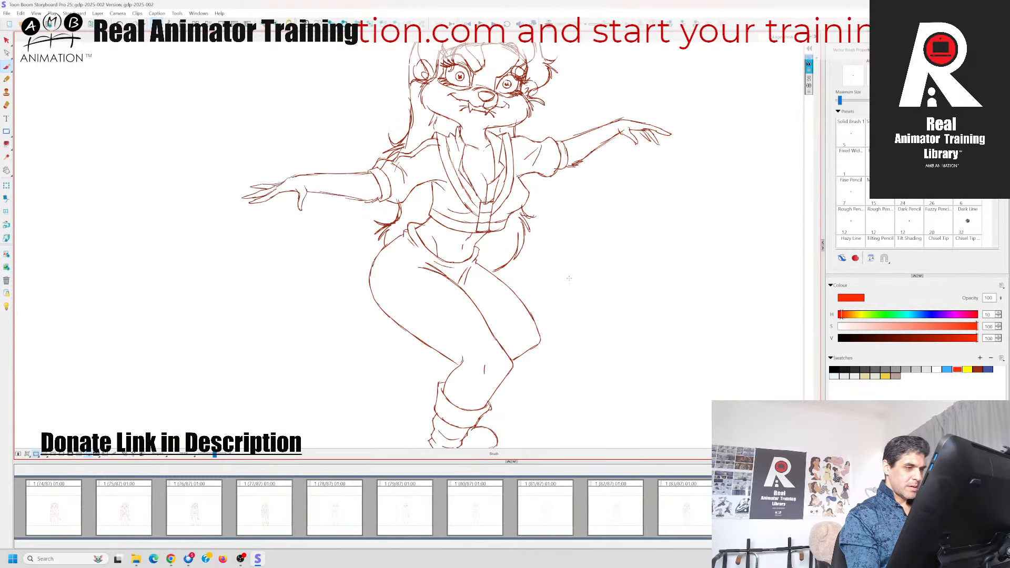
{"action": "key", "text": "Left"}
{"action": "key", "text": "Right"}
{"action": "key", "text": "Left"}
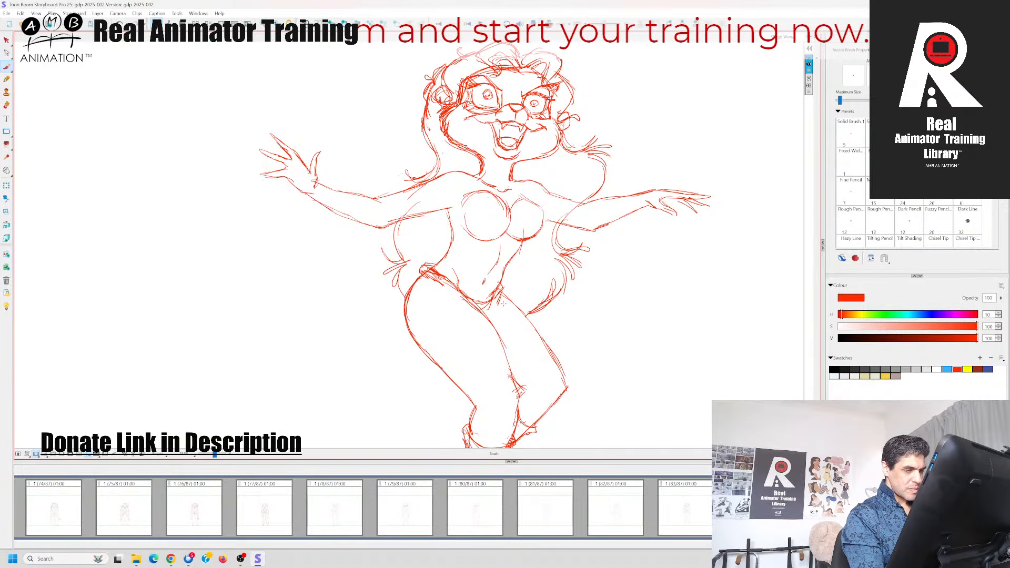
{"action": "key", "text": "Right"}
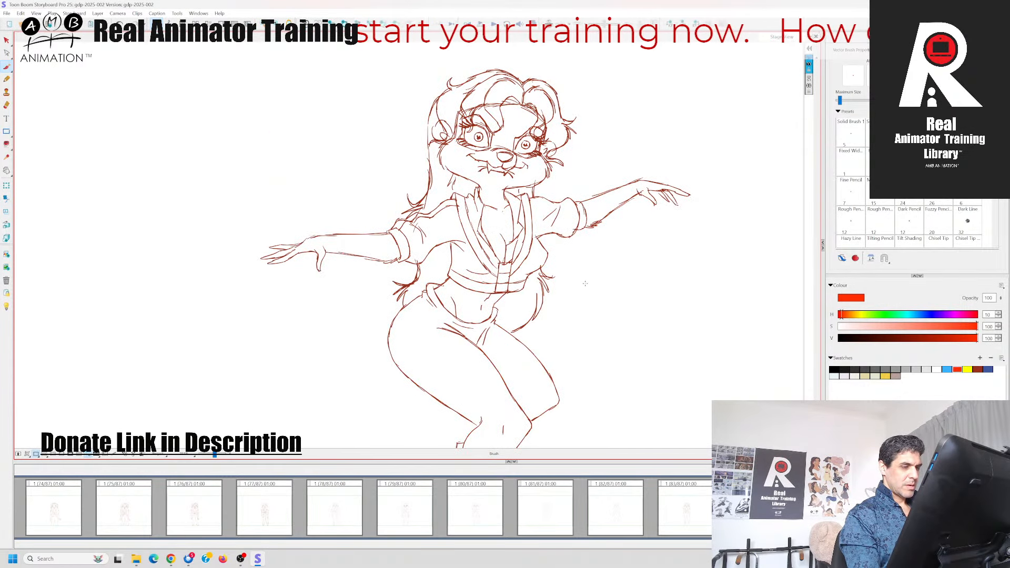
{"action": "key", "text": "Left"}
{"action": "key", "text": "Right"}
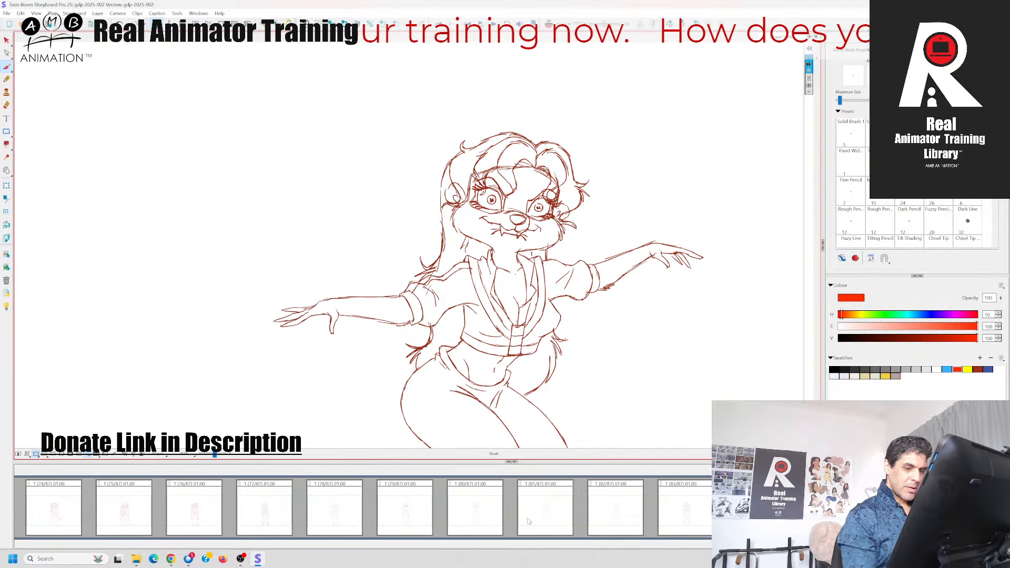
{"action": "key", "text": "Left"}
{"action": "key", "text": "Right"}
{"action": "key", "text": "Left"}
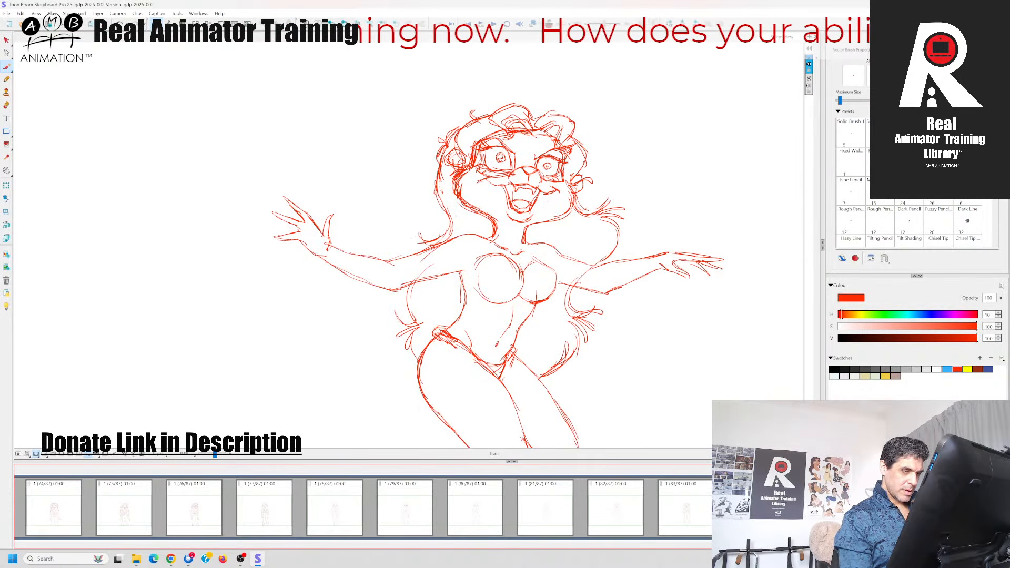
{"action": "key", "text": "Right"}
{"action": "key", "text": "Left"}
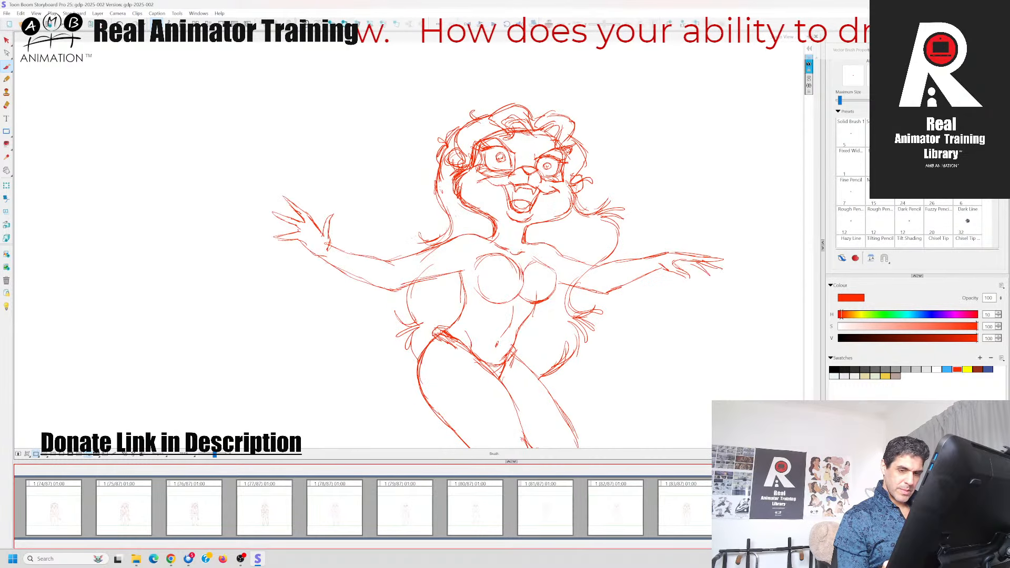
{"action": "key", "text": "Right"}
{"action": "key", "text": "Left"}
{"action": "key", "text": "Left"}
{"action": "key", "text": "Right"}
{"action": "key", "text": "Right"}
{"action": "key", "text": "Left"}
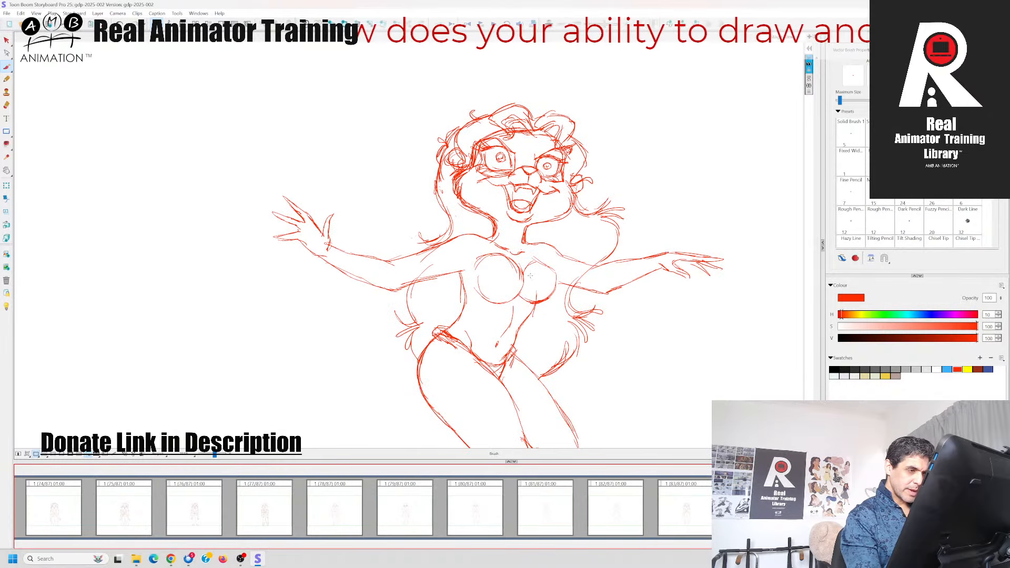
Draw the jacket's narrow front closure with crossbars down the centre of the chest, matching the neighbouring panel's design
{"action": "left_click_drag", "start_coordinate": [513, 272], "coordinate": [522, 274]}
{"action": "left_click_drag", "start_coordinate": [514, 272], "coordinate": [531, 273]}
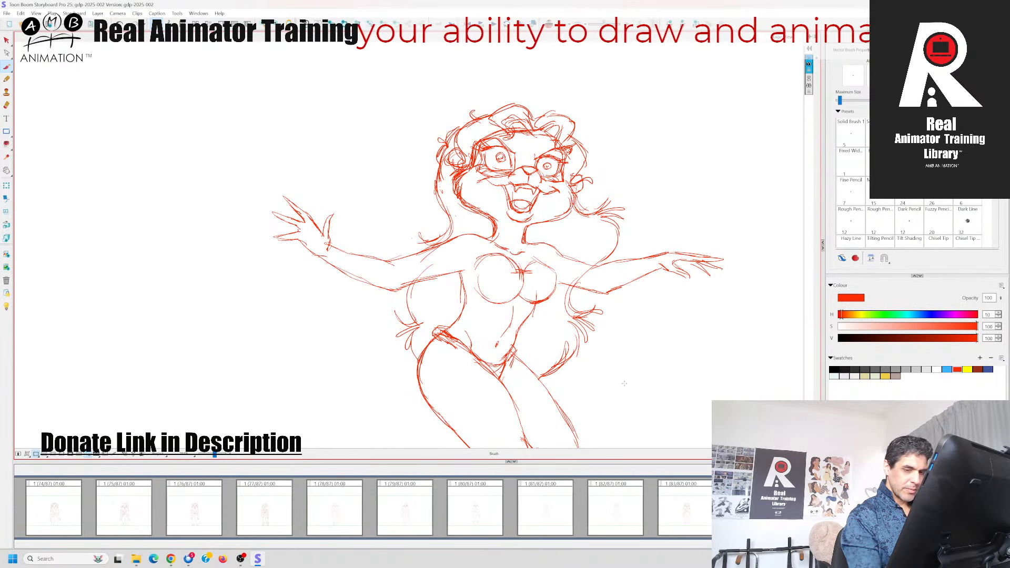
{"action": "key", "text": "Right"}
{"action": "key", "text": "Left"}
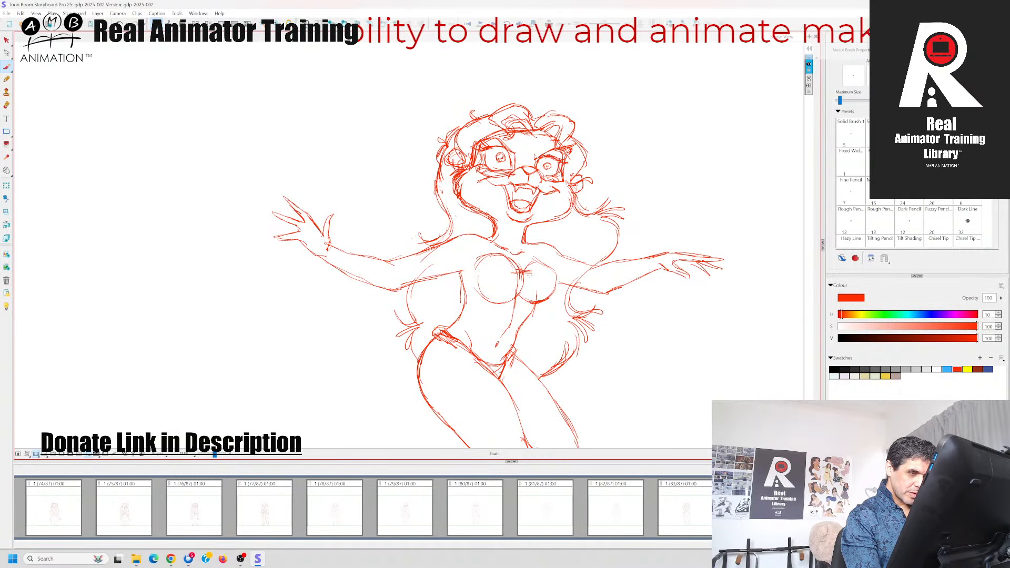
{"action": "mouse_move", "coordinate": [531, 274]}
{"action": "left_mouse_down"}
{"action": "mouse_move", "coordinate": [530, 309]}
{"action": "mouse_move", "coordinate": [532, 283]}
{"action": "mouse_move", "coordinate": [516, 299]}
{"action": "left_mouse_up"}
{"action": "key", "text": "Right"}
{"action": "key", "text": "Left"}
{"action": "key", "text": "Right"}
{"action": "key", "text": "Left"}
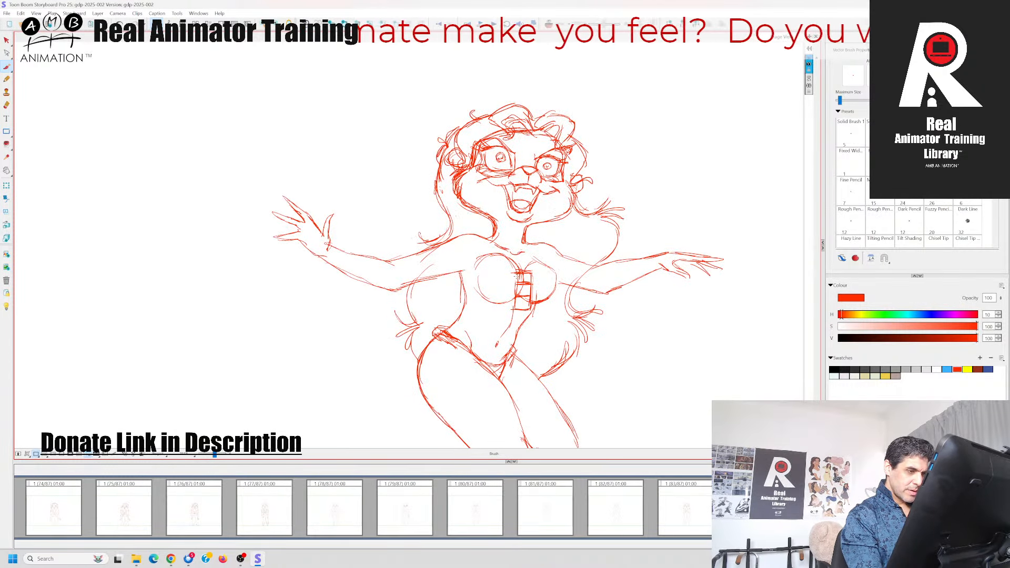
{"action": "key", "text": "Right"}
{"action": "key", "text": "Left"}
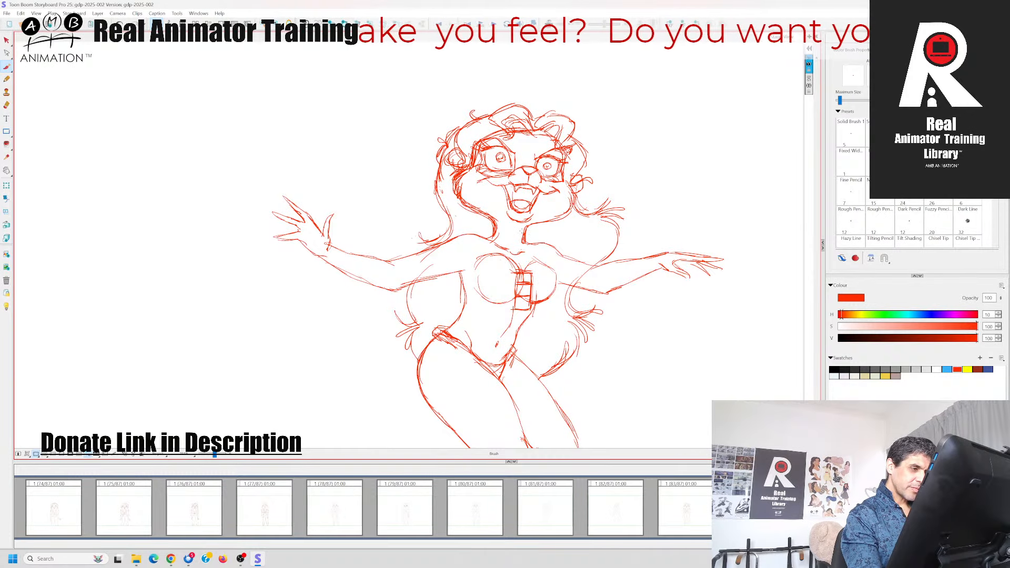
Draw the jacket's neckline edges from both sides of the neck down to the closure and reinforce the closure's lines
{"action": "left_click_drag", "start_coordinate": [490, 235], "coordinate": [517, 275]}
{"action": "key", "text": "Right"}
{"action": "key", "text": "Left"}
{"action": "key", "text": "Right"}
{"action": "key", "text": "Left"}
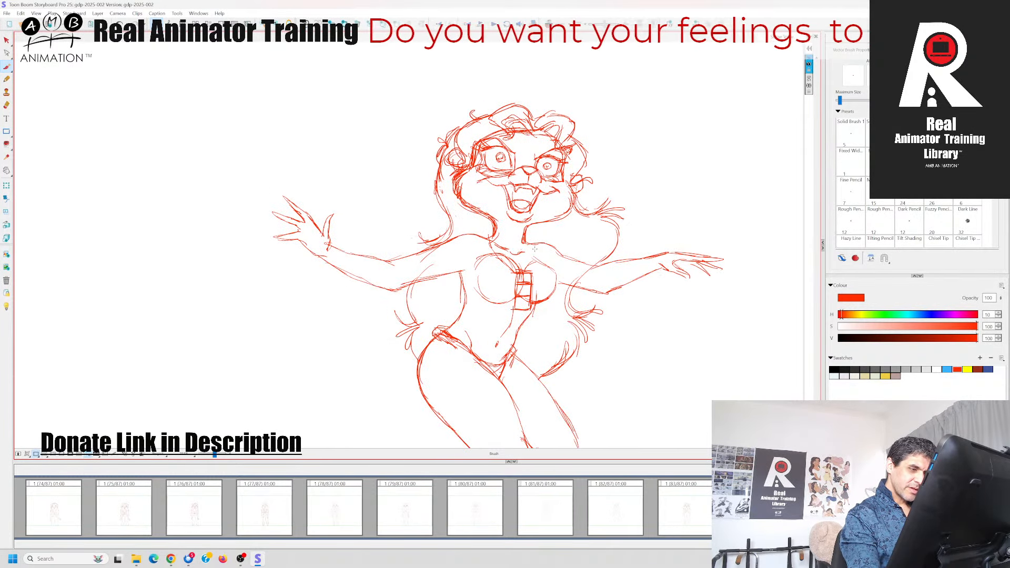
{"action": "mouse_move", "coordinate": [531, 235]}
{"action": "left_mouse_down"}
{"action": "mouse_move", "coordinate": [523, 250]}
{"action": "mouse_move", "coordinate": [529, 287]}
{"action": "left_mouse_up"}
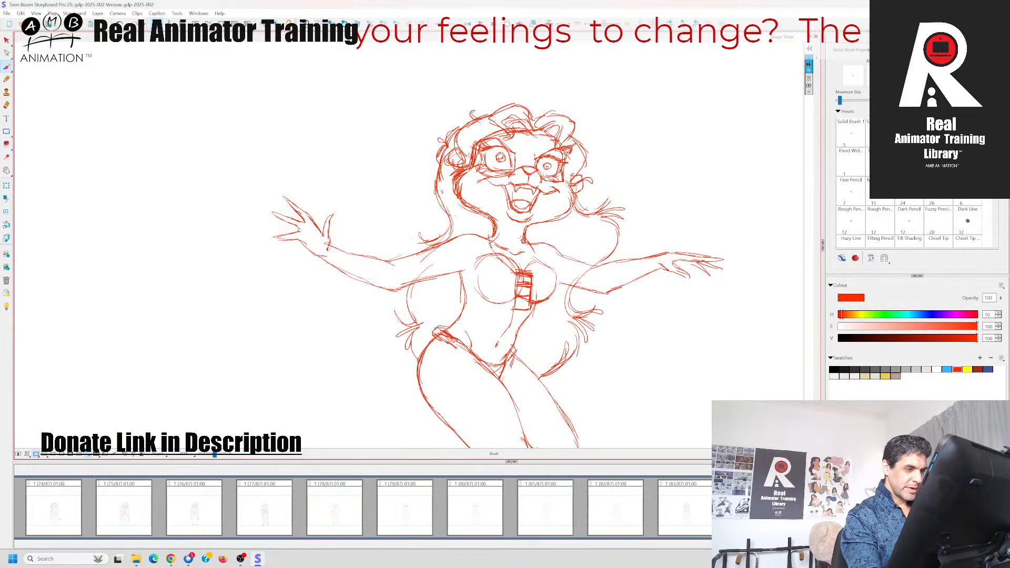
{"action": "key", "text": "Left"}
{"action": "key", "text": "Right"}
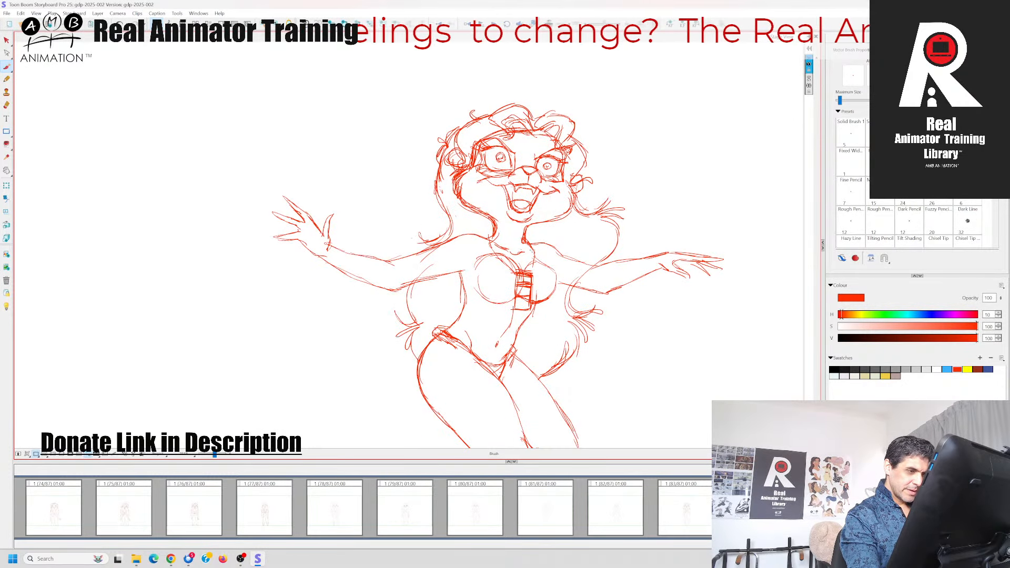
Draw the notched lapel on the right side of the neckline and the collar edges on both sides of the neck
{"action": "key", "text": "Left"}
{"action": "key", "text": "Right"}
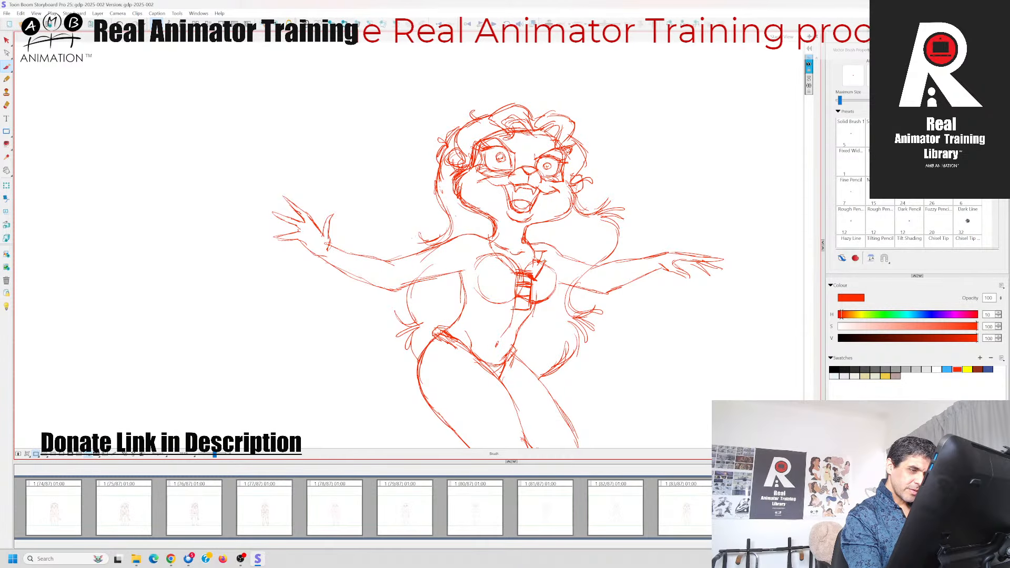
{"action": "key", "text": "Left"}
{"action": "key", "text": "Right"}
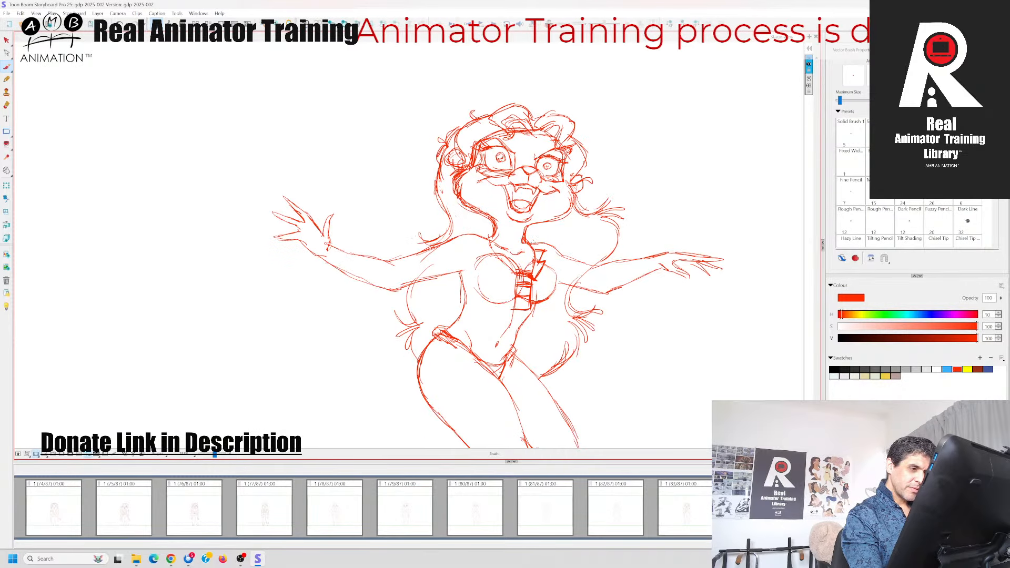
{"action": "left_click_drag", "start_coordinate": [535, 234], "coordinate": [494, 227]}
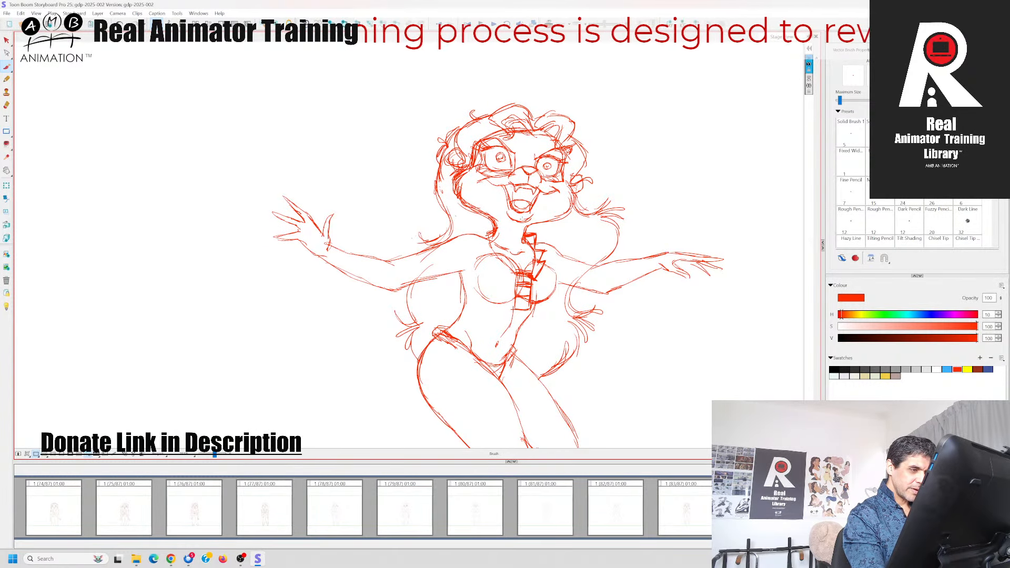
{"action": "key", "text": "Left"}
{"action": "key", "text": "Right"}
{"action": "key", "text": "Left"}
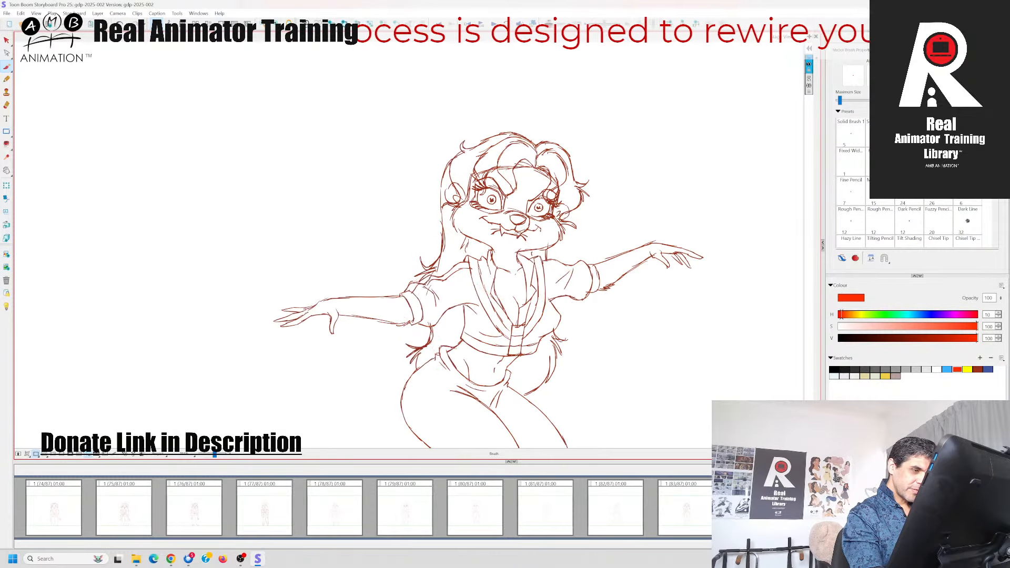
{"action": "key", "text": "Right"}
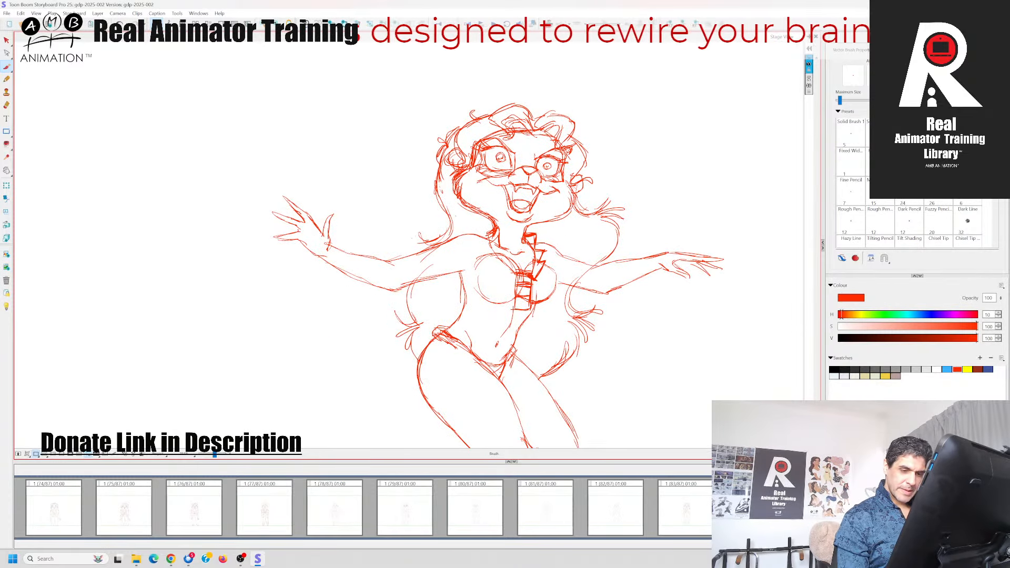
{"action": "key", "text": "Left"}
{"action": "key", "text": "Right"}
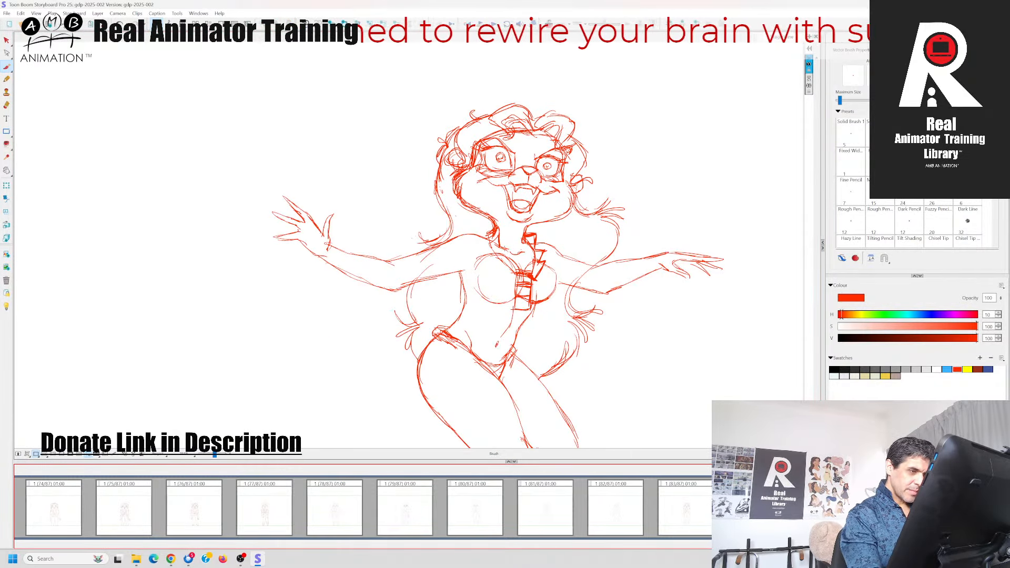
Draw the matching notched lapel on the left side of the neckline from the collar down to the closure
{"action": "left_click_drag", "start_coordinate": [500, 241], "coordinate": [510, 269]}
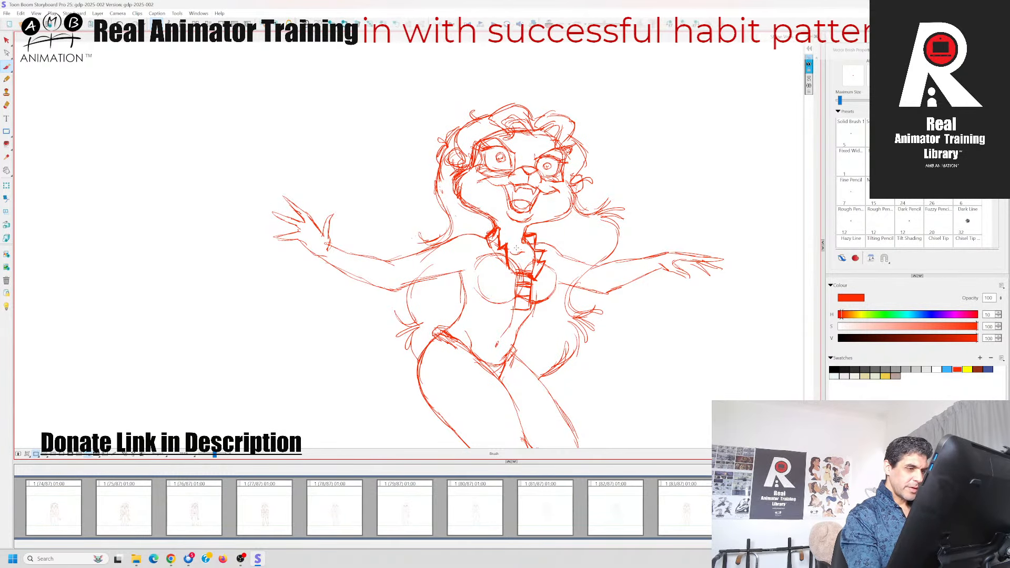
{"action": "key", "text": "Left"}
{"action": "key", "text": "Right"}
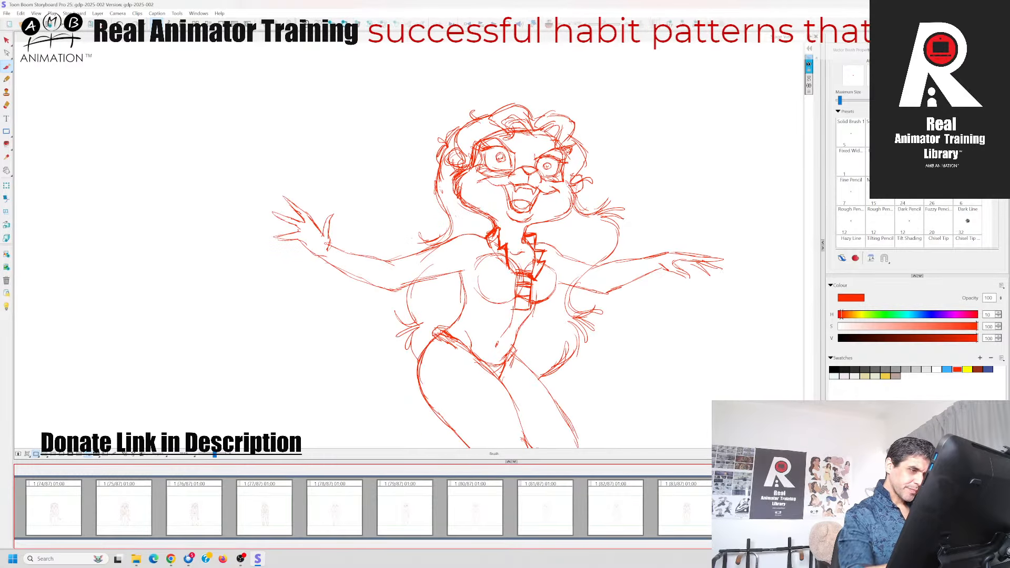
{"action": "key", "text": "Left"}
{"action": "key", "text": "Right"}
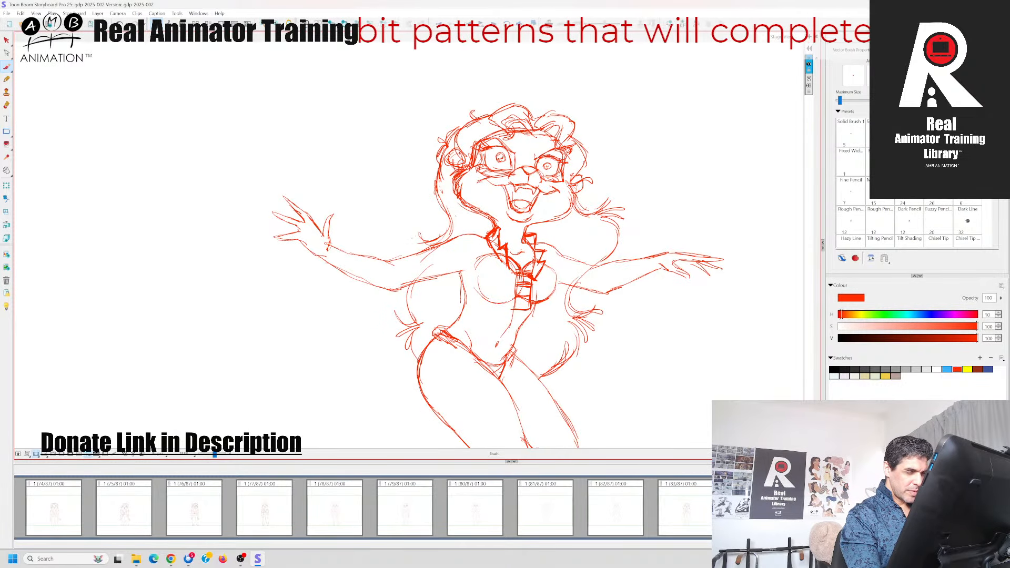
Compare the red in-between pose with the neighbouring panel's clothed drawing to judge the jacket's lower edge
{"action": "key", "text": "Left"}
{"action": "key", "text": "Right"}
{"action": "key", "text": "Left"}
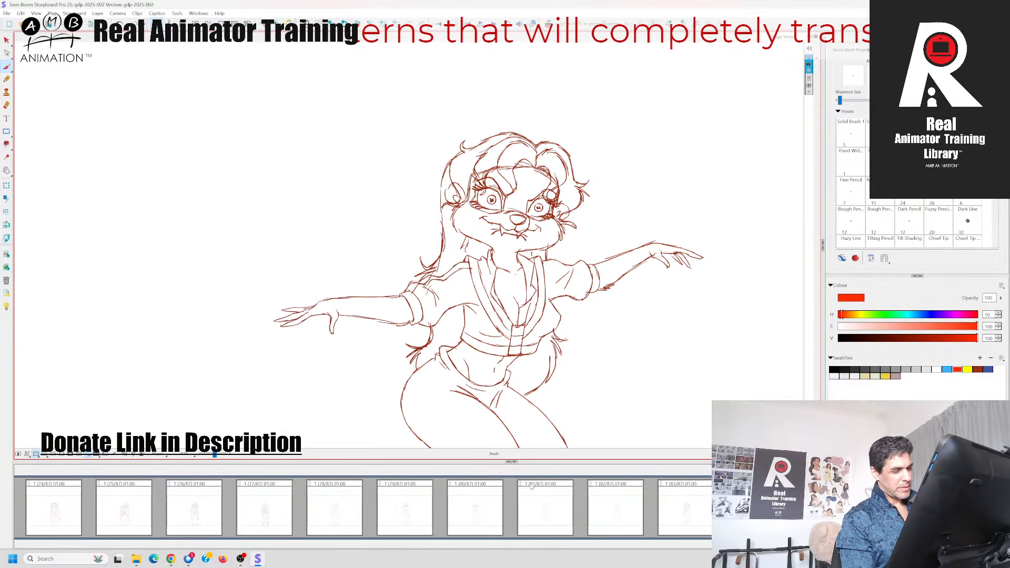
{"action": "key", "text": "Right"}
{"action": "key", "text": "Left"}
{"action": "key", "text": "Right"}
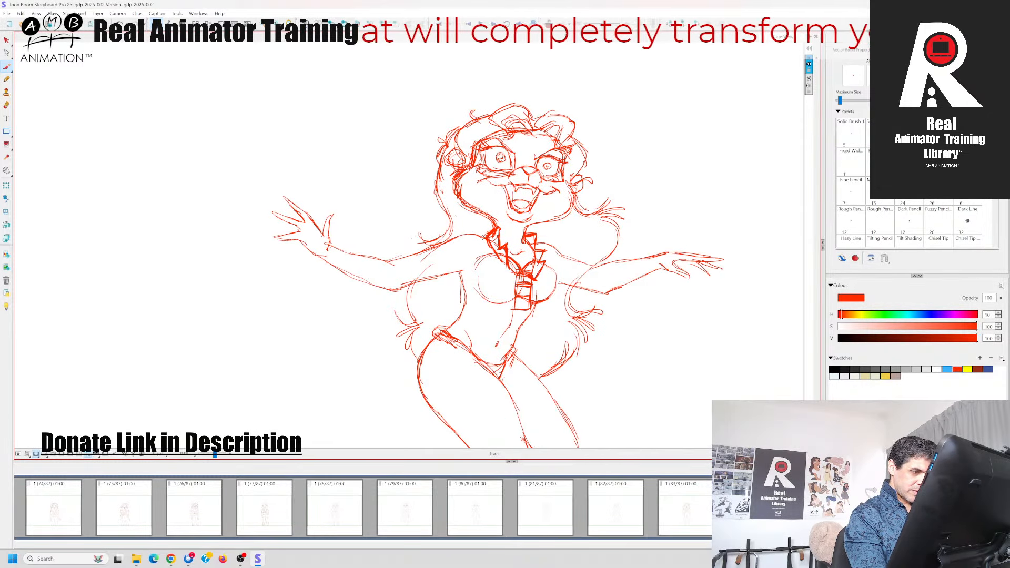
{"action": "key", "text": "Left"}
{"action": "key", "text": "Right"}
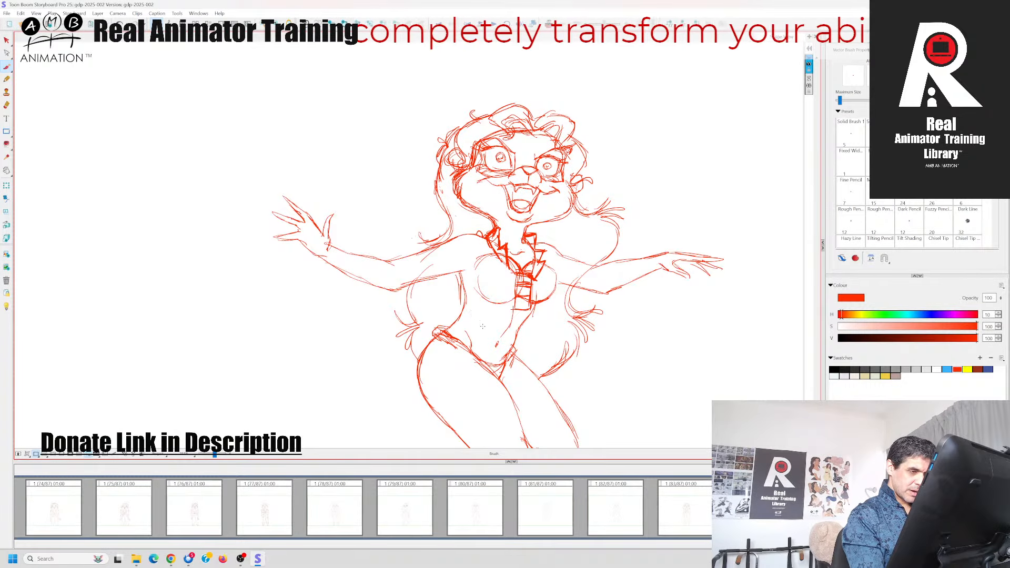
{"action": "key", "text": "Left"}
{"action": "key", "text": "Right"}
Draw the jacket's bottom hem line across the midriff below the closure and reinforce it at both ends
{"action": "left_click_drag", "start_coordinate": [458, 304], "coordinate": [523, 308]}
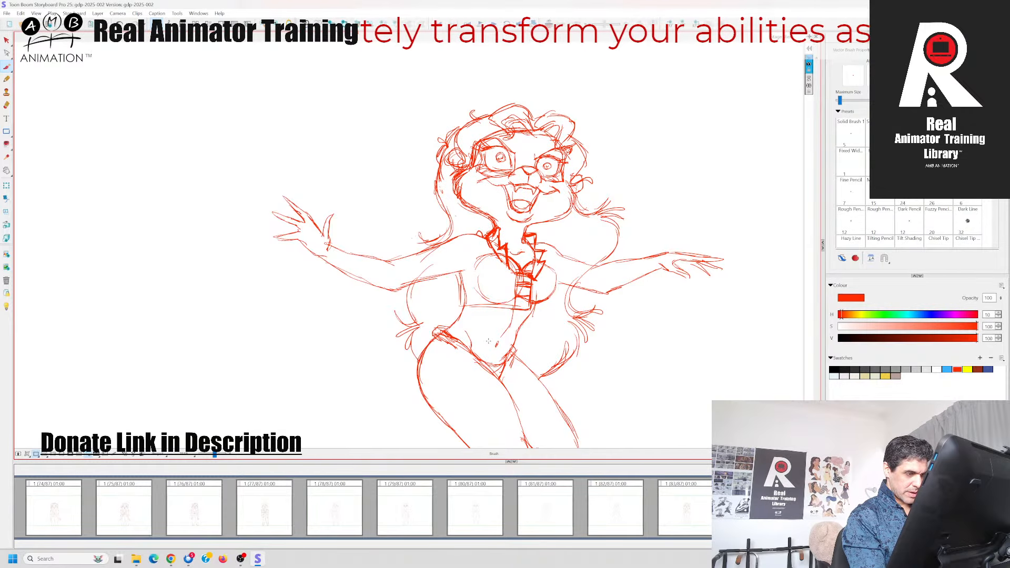
{"action": "key", "text": "Left"}
{"action": "key", "text": "Right"}
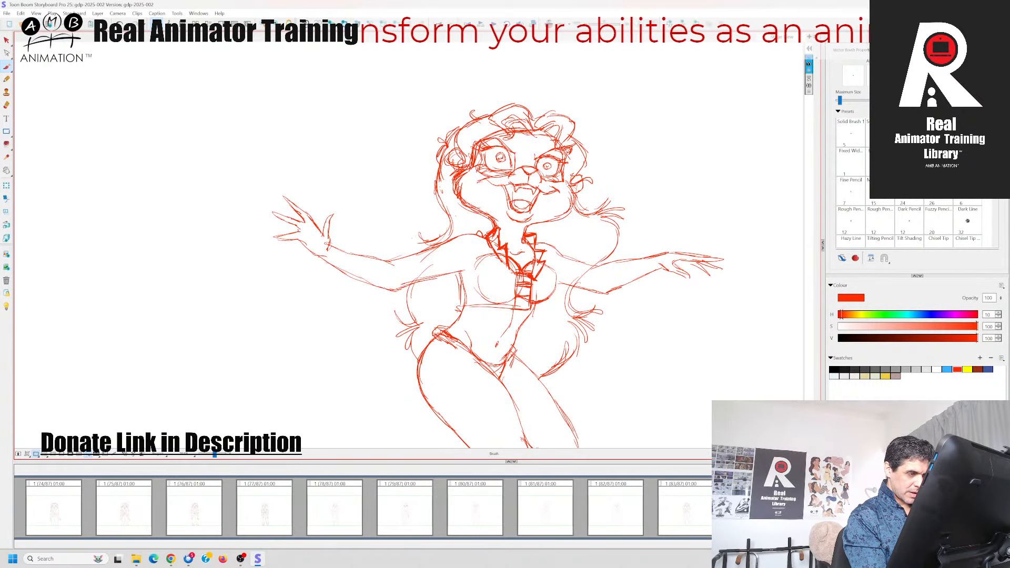
{"action": "mouse_move", "coordinate": [456, 308]}
{"action": "left_mouse_down"}
{"action": "mouse_move", "coordinate": [533, 310]}
{"action": "mouse_move", "coordinate": [455, 307]}
{"action": "mouse_move", "coordinate": [465, 311]}
{"action": "left_mouse_up"}
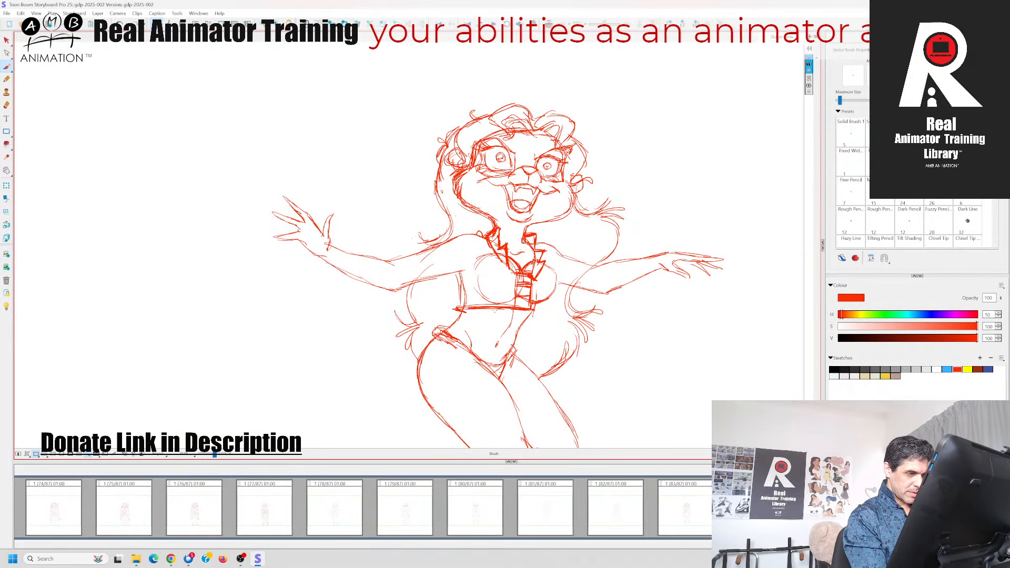
{"action": "left_click_drag", "start_coordinate": [529, 312], "coordinate": [548, 312]}
Draw the jacket's side edges along both sides of the torso down to the hem
{"action": "key", "text": "Left"}
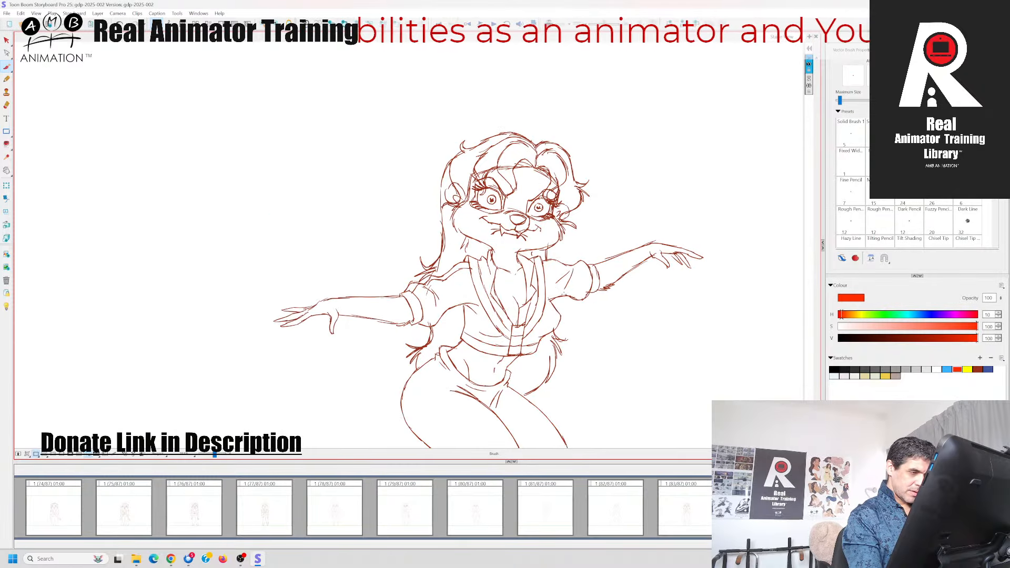
{"action": "key", "text": "Right"}
{"action": "left_click_drag", "start_coordinate": [456, 267], "coordinate": [459, 315]}
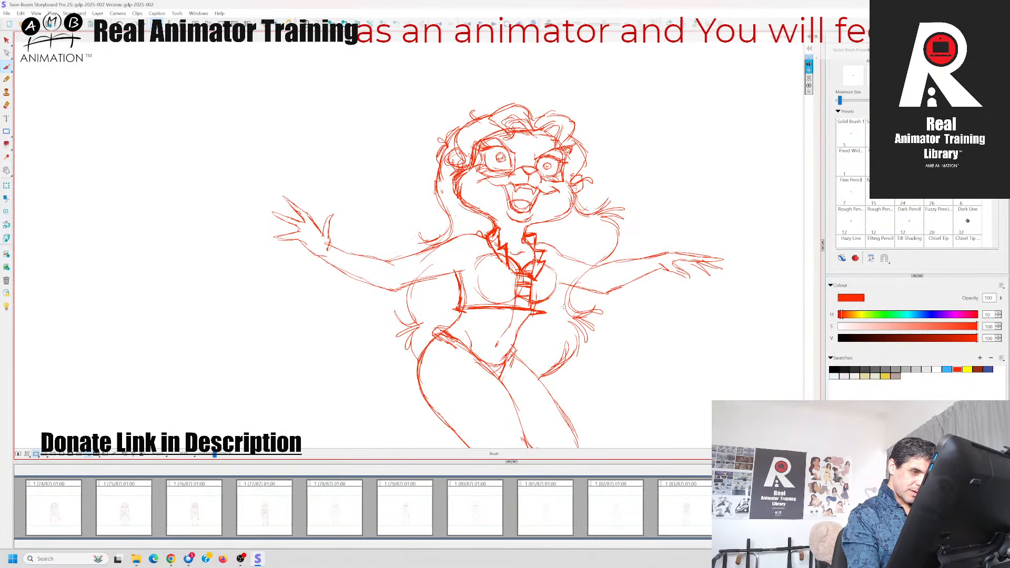
{"action": "key", "text": "Left"}
{"action": "key", "text": "Right"}
{"action": "mouse_move", "coordinate": [542, 264]}
{"action": "left_mouse_down"}
{"action": "mouse_move", "coordinate": [556, 274]}
{"action": "mouse_move", "coordinate": [546, 311]}
{"action": "left_mouse_up"}
Draw a second line just above the hem to form the jacket's bottom band
{"action": "key", "text": "Left"}
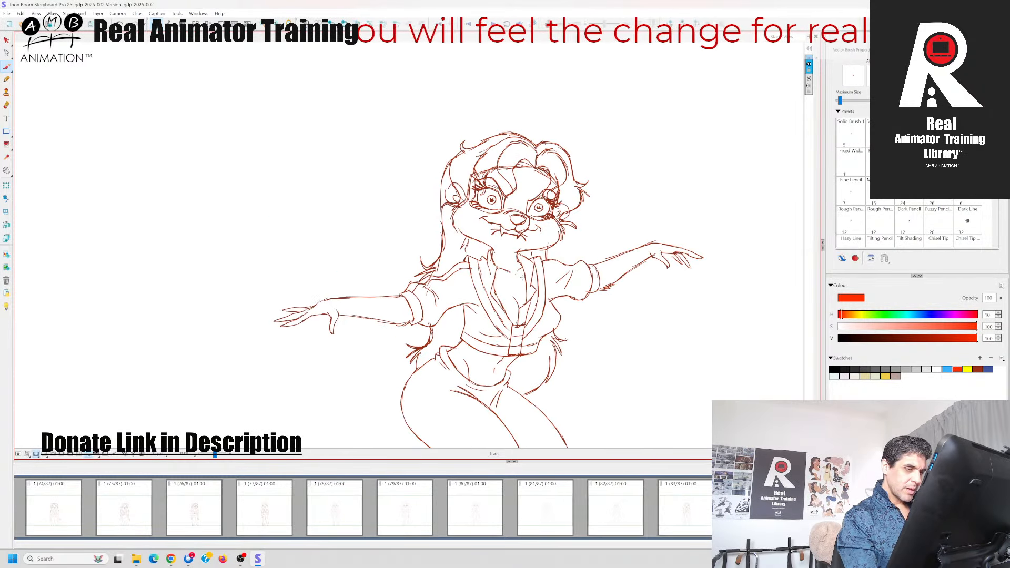
{"action": "key", "text": "Right"}
{"action": "mouse_move", "coordinate": [457, 301]}
{"action": "left_mouse_down"}
{"action": "mouse_move", "coordinate": [515, 295]}
{"action": "mouse_move", "coordinate": [551, 307]}
{"action": "left_mouse_up"}
{"action": "key", "text": "Left"}
{"action": "key", "text": "Right"}
Draw the left side's collar edge curving from the shoulder down to the front closure
{"action": "key", "text": "Left"}
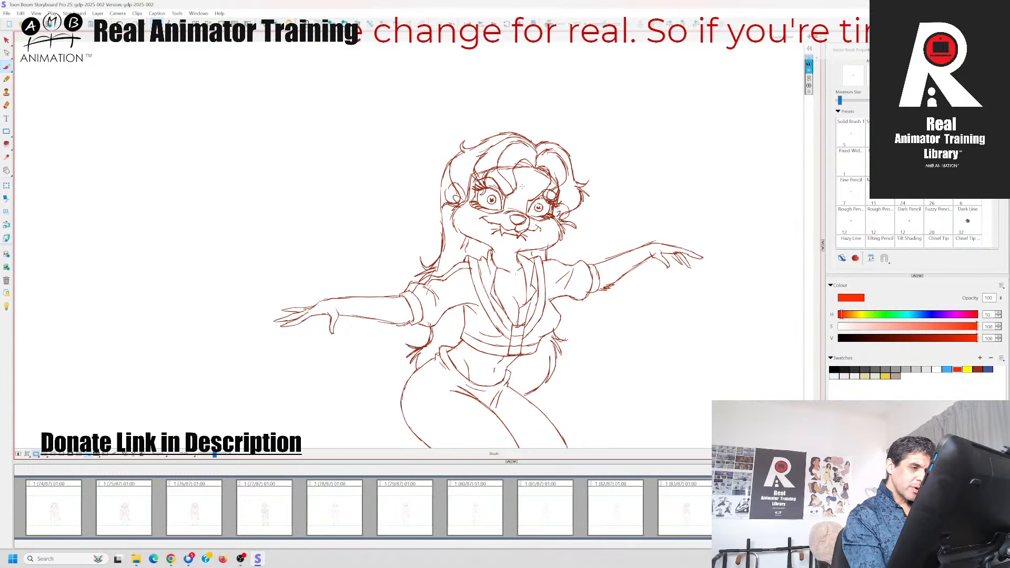
{"action": "key", "text": "Right"}
{"action": "key", "text": "Left"}
{"action": "key", "text": "Right"}
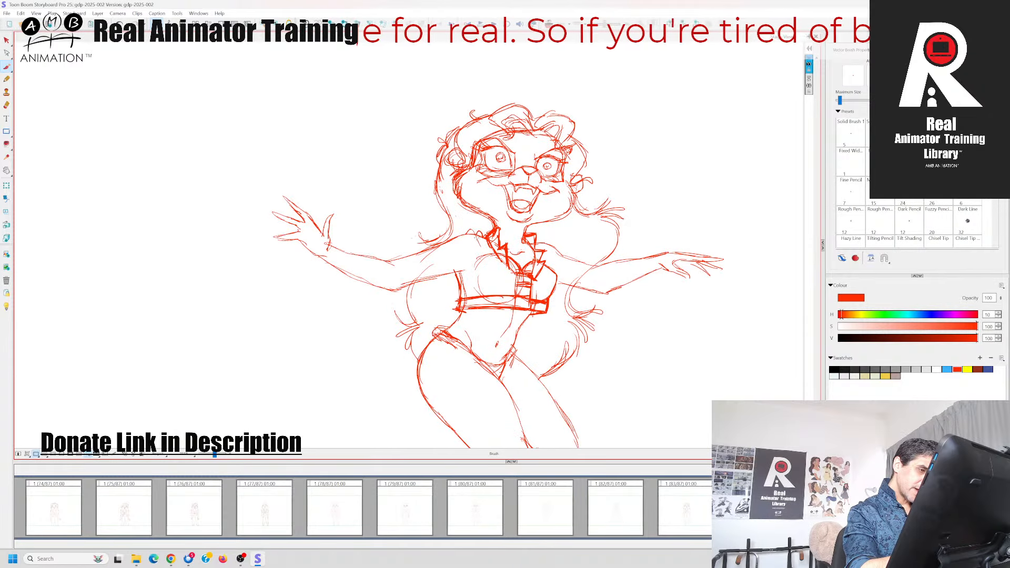
{"action": "left_click_drag", "start_coordinate": [471, 230], "coordinate": [511, 290]}
{"action": "key", "text": "Left"}
{"action": "key", "text": "Right"}
{"action": "left_click_drag", "start_coordinate": [480, 250], "coordinate": [492, 272]}
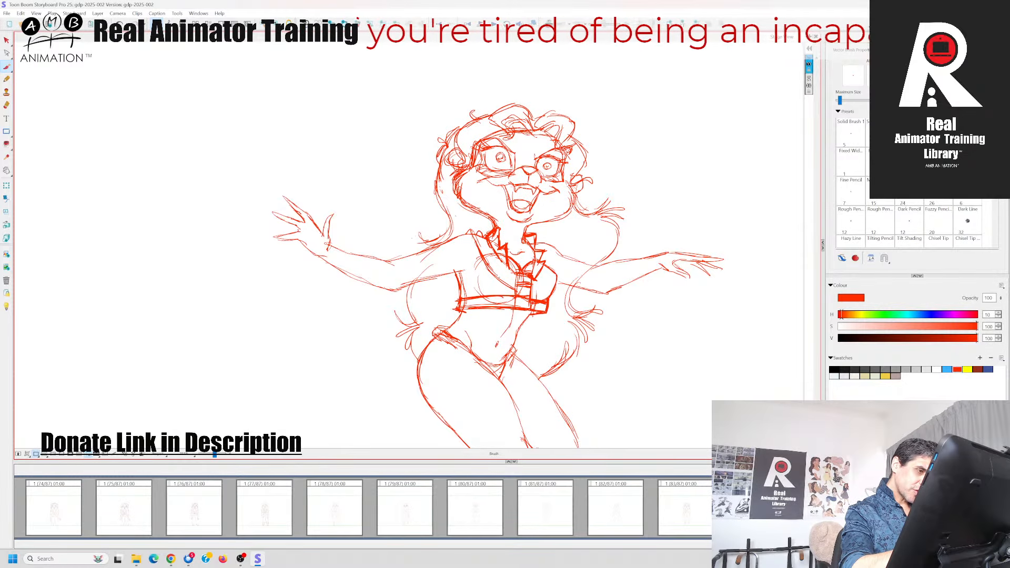
Add the outer parallel edge of the left collar band from the neck to the closure
{"action": "key", "text": "Left"}
{"action": "key", "text": "Right"}
{"action": "key", "text": "Left"}
{"action": "left_click_drag", "start_coordinate": [466, 228], "coordinate": [518, 283]}
{"action": "key", "text": "Right"}
{"action": "key", "text": "Left"}
{"action": "key", "text": "Right"}
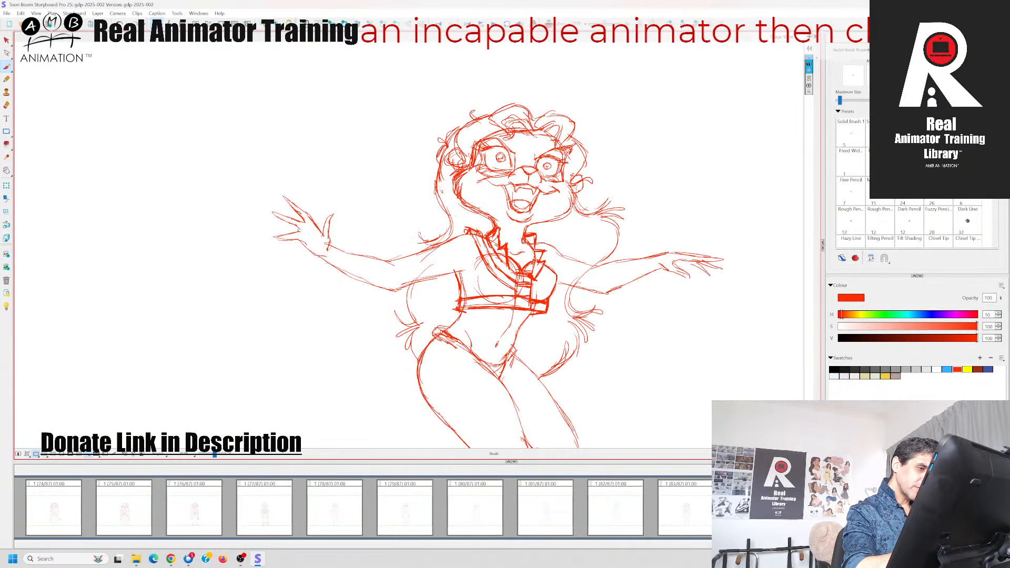
Draw the matching collar band on the right side from the neck down to the closure
{"action": "key", "text": "Left"}
{"action": "mouse_move", "coordinate": [482, 228]}
{"action": "left_mouse_down"}
{"action": "mouse_move", "coordinate": [488, 238]}
{"action": "mouse_move", "coordinate": [545, 249]}
{"action": "left_mouse_up"}
{"action": "key", "text": "Right"}
{"action": "key", "text": "Left"}
{"action": "key", "text": "Right"}
{"action": "mouse_move", "coordinate": [543, 237]}
{"action": "left_mouse_down"}
{"action": "mouse_move", "coordinate": [549, 279]}
{"action": "mouse_move", "coordinate": [529, 293]}
{"action": "mouse_move", "coordinate": [527, 285]}
{"action": "left_mouse_up"}
{"action": "key", "text": "Left"}
{"action": "key", "text": "Right"}
{"action": "key", "text": "Left"}
{"action": "key", "text": "Right"}
{"action": "key", "text": "Left"}
{"action": "key", "text": "Right"}
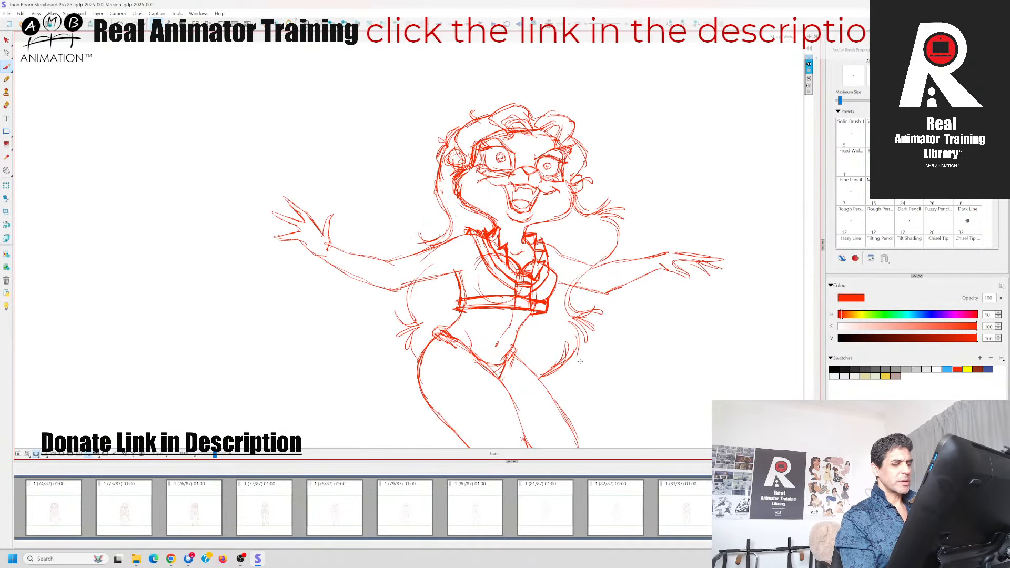
Draw the rolled cuff around the left arm near the elbow and start the sleeve's shoulder edge
{"action": "left_click_drag", "start_coordinate": [590, 357], "coordinate": [655, 356]}
{"action": "key", "text": "Left"}
{"action": "key", "text": "Right"}
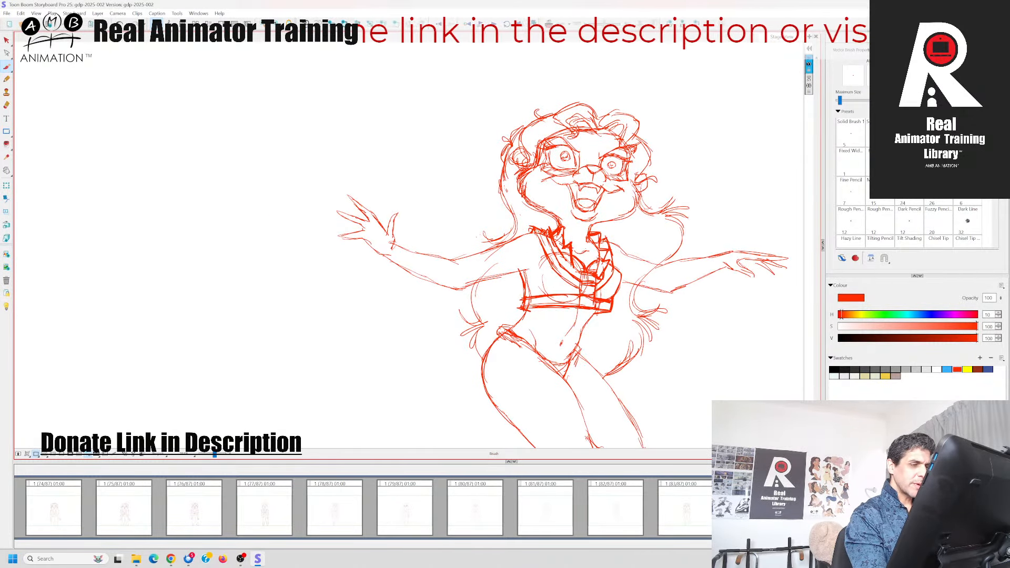
{"action": "left_click_drag", "start_coordinate": [540, 230], "coordinate": [518, 237]}
{"action": "key", "text": "Left"}
{"action": "key", "text": "Right"}
{"action": "mouse_move", "coordinate": [469, 259]}
{"action": "left_mouse_down"}
{"action": "mouse_move", "coordinate": [457, 278]}
{"action": "mouse_move", "coordinate": [464, 287]}
{"action": "mouse_move", "coordinate": [449, 260]}
{"action": "left_mouse_up"}
{"action": "left_click_drag", "start_coordinate": [466, 253], "coordinate": [457, 260]}
{"action": "mouse_move", "coordinate": [479, 275]}
{"action": "left_mouse_down"}
{"action": "mouse_move", "coordinate": [475, 287]}
{"action": "mouse_move", "coordinate": [473, 245]}
{"action": "left_mouse_up"}
{"action": "key", "text": "Left"}
{"action": "key", "text": "Right"}
{"action": "key", "text": "Left"}
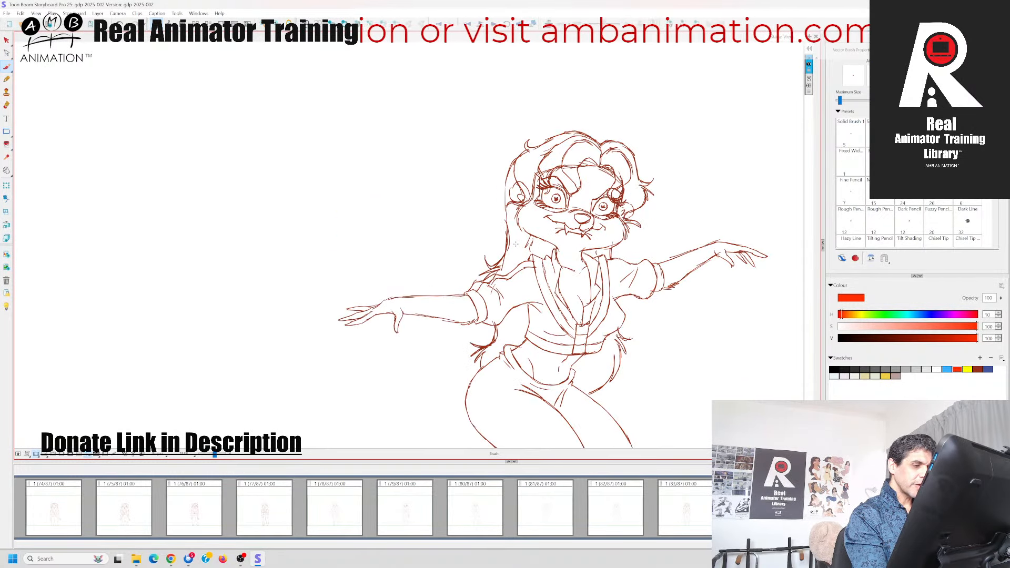
{"action": "key", "text": "Right"}
{"action": "key", "text": "Left"}
{"action": "key", "text": "Right"}
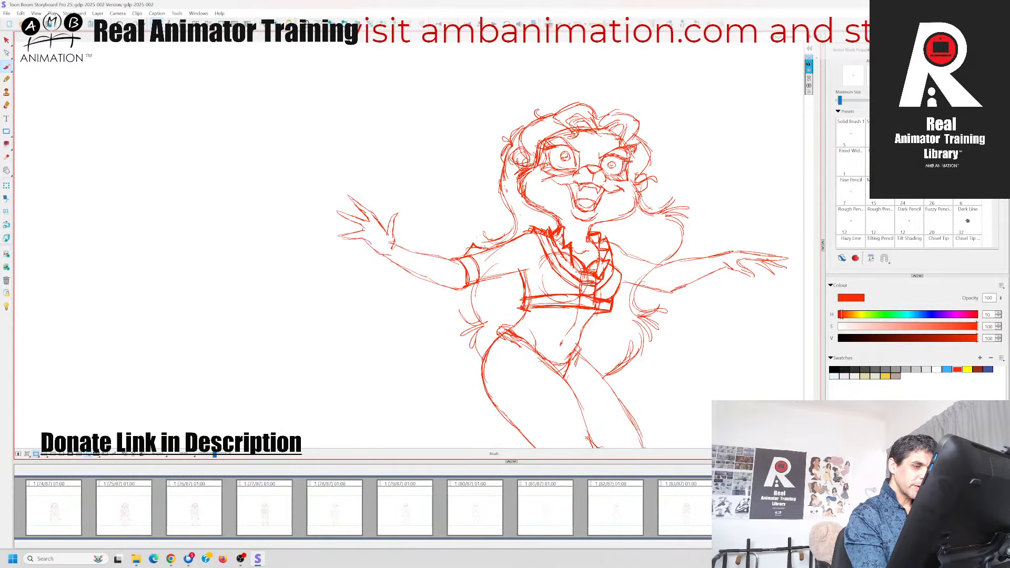
Draw the left sleeve's upper edge from shoulder to cuff and its underside back to the torso
{"action": "left_click_drag", "start_coordinate": [483, 249], "coordinate": [532, 230]}
{"action": "key", "text": "Left"}
{"action": "key", "text": "Right"}
{"action": "key", "text": "Left"}
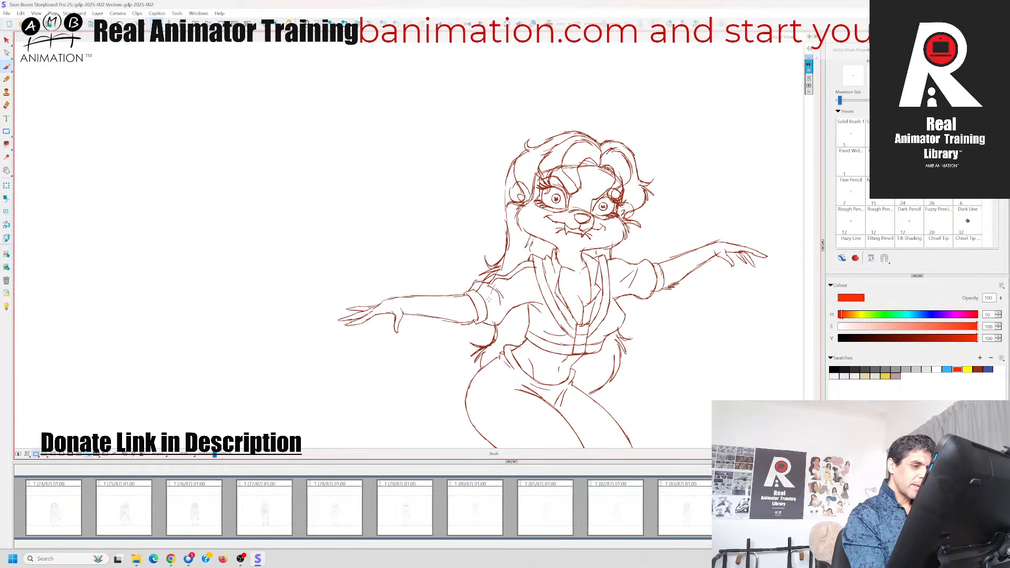
{"action": "key", "text": "Right"}
{"action": "mouse_move", "coordinate": [469, 284]}
{"action": "left_mouse_down"}
{"action": "mouse_move", "coordinate": [514, 277]}
{"action": "mouse_move", "coordinate": [473, 293]}
{"action": "left_mouse_up"}
{"action": "key", "text": "Left"}
{"action": "key", "text": "Right"}
{"action": "key", "text": "Left"}
{"action": "key", "text": "Right"}
{"action": "key", "text": "Left"}
{"action": "key", "text": "Right"}
{"action": "key", "text": "Left"}
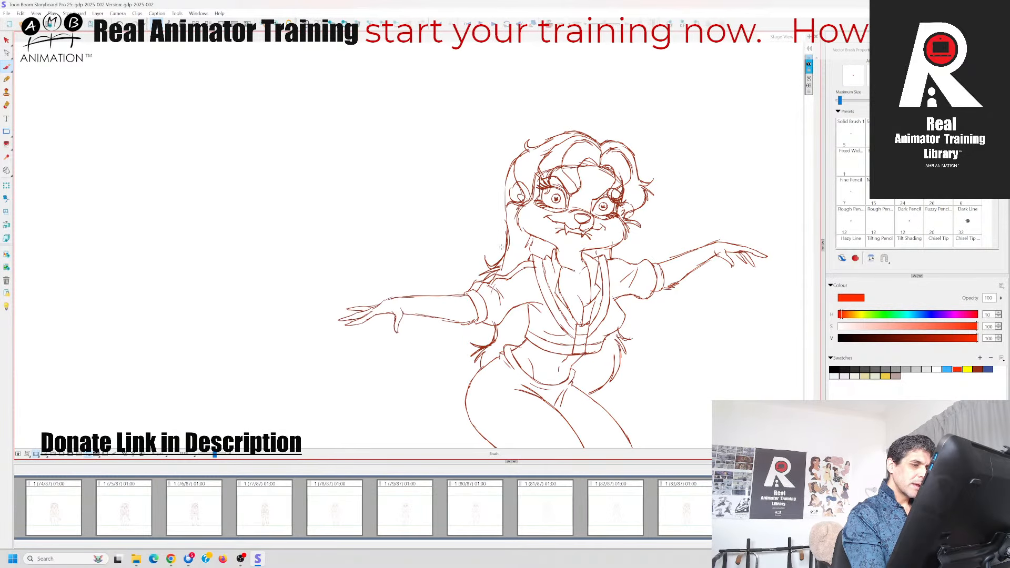
Reinforce the left sleeve's upper edge and add fold lines near the cuff
{"action": "key", "text": "Right"}
{"action": "mouse_move", "coordinate": [488, 241]}
{"action": "left_mouse_down"}
{"action": "mouse_move", "coordinate": [470, 251]}
{"action": "mouse_move", "coordinate": [483, 267]}
{"action": "mouse_move", "coordinate": [464, 258]}
{"action": "mouse_move", "coordinate": [479, 257]}
{"action": "left_mouse_up"}
{"action": "key", "text": "Left"}
{"action": "key", "text": "Right"}
{"action": "left_click_drag", "start_coordinate": [505, 242], "coordinate": [488, 248]}
{"action": "key", "text": "Left"}
{"action": "key", "text": "Right"}
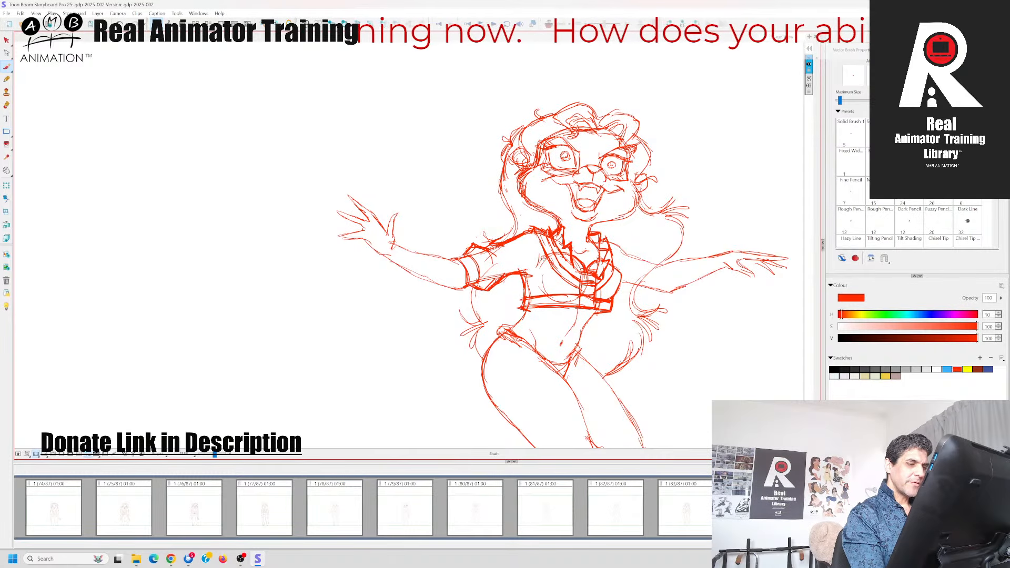
{"action": "key", "text": "Left"}
{"action": "key", "text": "Right"}
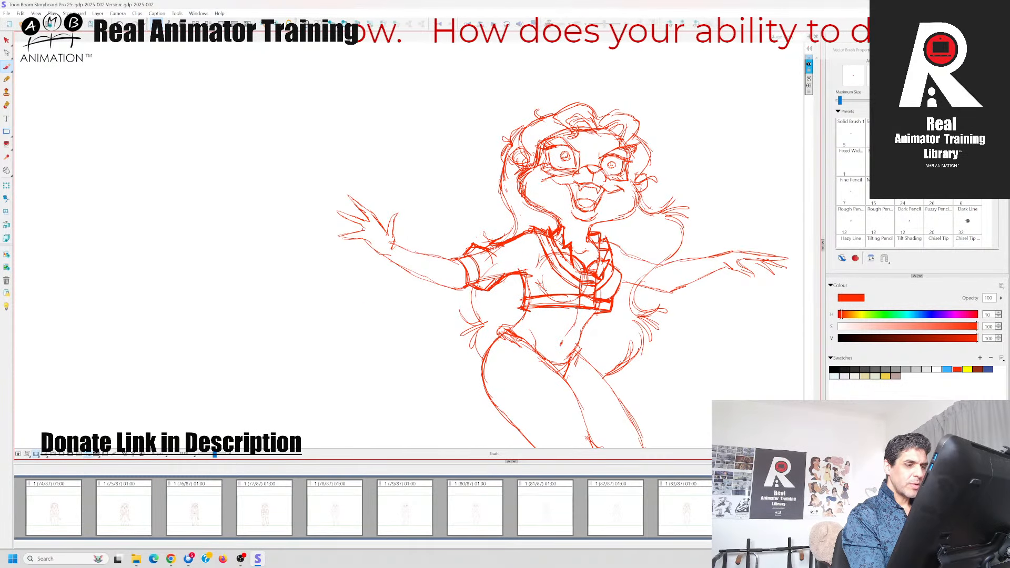
Draw the jacket's fabric fold lines beneath the chest just above the bottom band
{"action": "left_click_drag", "start_coordinate": [544, 288], "coordinate": [570, 294]}
{"action": "key", "text": "Left"}
{"action": "key", "text": "Right"}
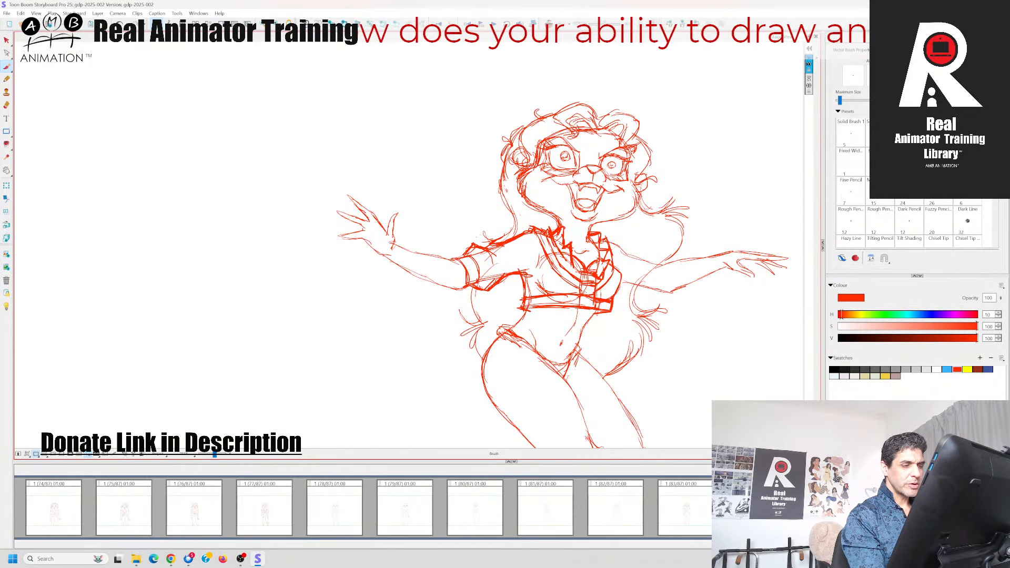
{"action": "key", "text": "Left"}
{"action": "key", "text": "Right"}
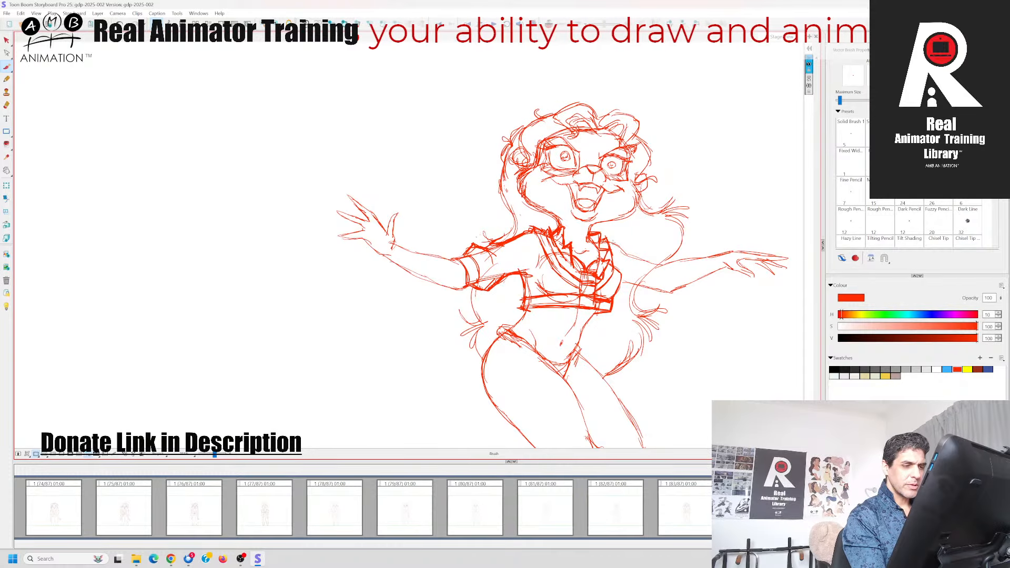
Draw the right sleeve's upper edge from the collar over the shoulder along the arm
{"action": "key", "text": "Left"}
{"action": "key", "text": "Right"}
{"action": "key", "text": "Left"}
{"action": "key", "text": "Right"}
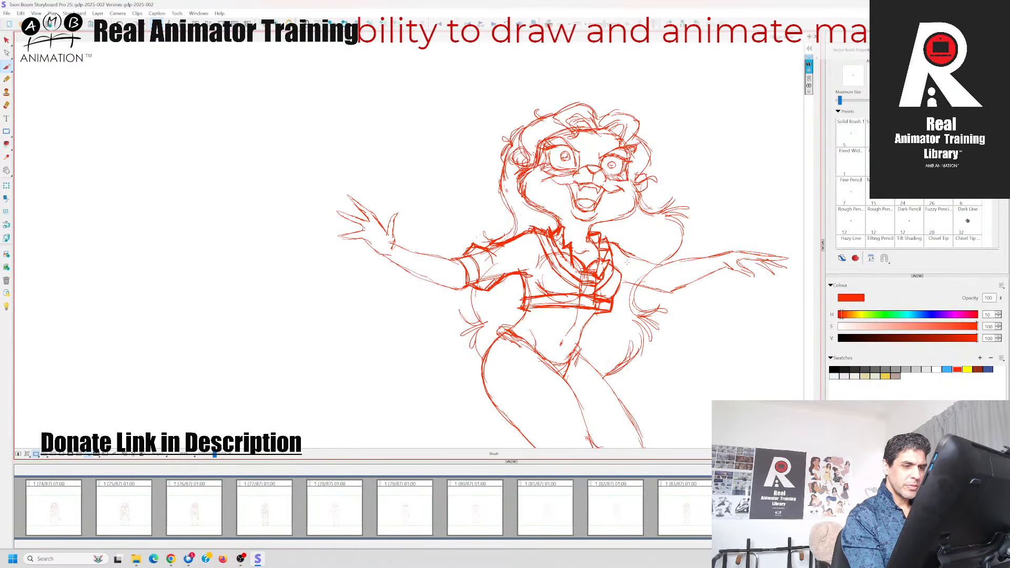
{"action": "key", "text": "Left"}
{"action": "key", "text": "Right"}
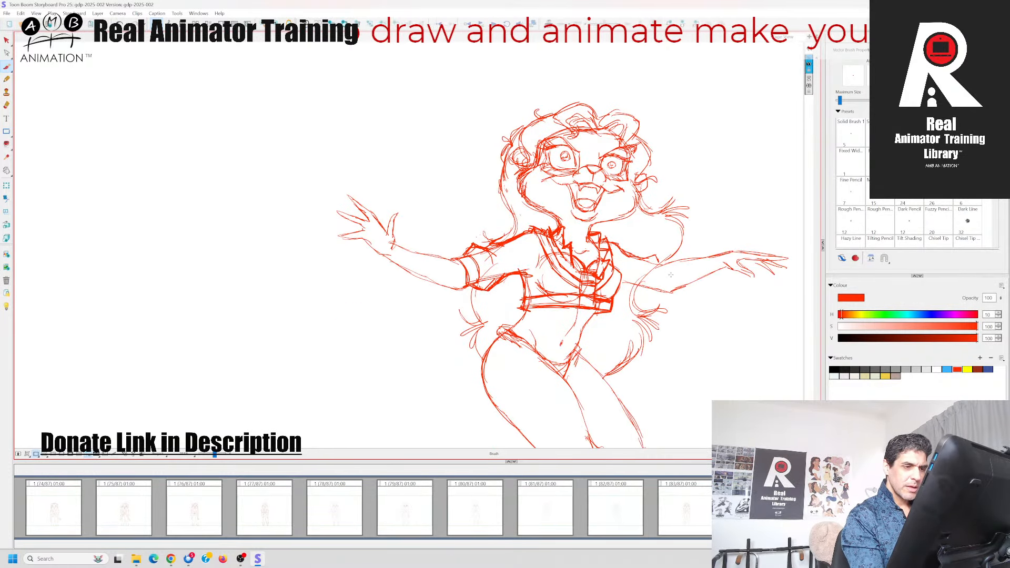
Draw the rolled cuff around the right arm, matching the neighbouring panel's sleeve
{"action": "key", "text": "Left"}
{"action": "key", "text": "Right"}
{"action": "mouse_move", "coordinate": [663, 261]}
{"action": "left_mouse_down"}
{"action": "mouse_move", "coordinate": [643, 289]}
{"action": "mouse_move", "coordinate": [657, 284]}
{"action": "mouse_move", "coordinate": [654, 293]}
{"action": "mouse_move", "coordinate": [650, 270]}
{"action": "mouse_move", "coordinate": [663, 264]}
{"action": "left_mouse_up"}
{"action": "key", "text": "Left"}
{"action": "key", "text": "Right"}
{"action": "key", "text": "Left"}
{"action": "key", "text": "Right"}
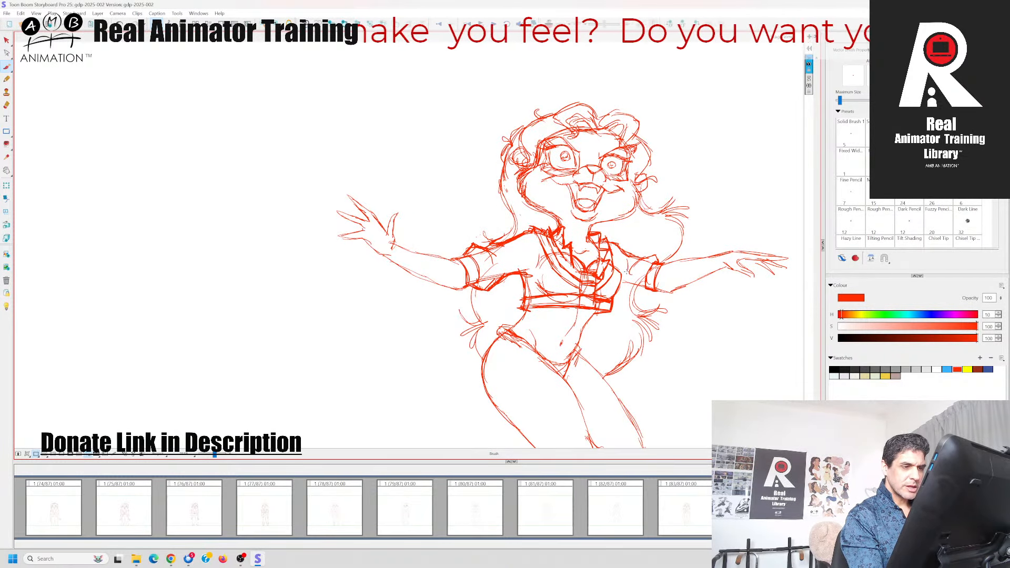
Draw the right sleeve's underside from the torso to the cuff and reinforce the jacket's bottom hem
{"action": "key", "text": "Left"}
{"action": "key", "text": "Right"}
{"action": "mouse_move", "coordinate": [619, 289]}
{"action": "left_mouse_down"}
{"action": "mouse_move", "coordinate": [643, 298]}
{"action": "mouse_move", "coordinate": [654, 290]}
{"action": "mouse_move", "coordinate": [644, 297]}
{"action": "left_mouse_up"}
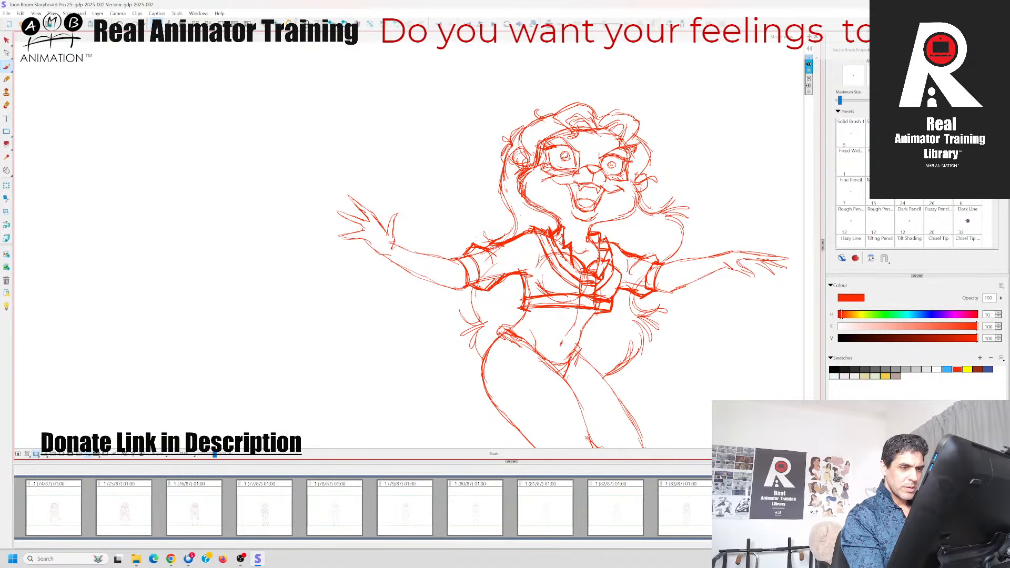
{"action": "key", "text": "Left"}
{"action": "key", "text": "Right"}
{"action": "mouse_move", "coordinate": [524, 291]}
{"action": "left_mouse_down"}
{"action": "mouse_move", "coordinate": [518, 310]}
{"action": "mouse_move", "coordinate": [611, 312]}
{"action": "mouse_move", "coordinate": [591, 316]}
{"action": "left_mouse_up"}
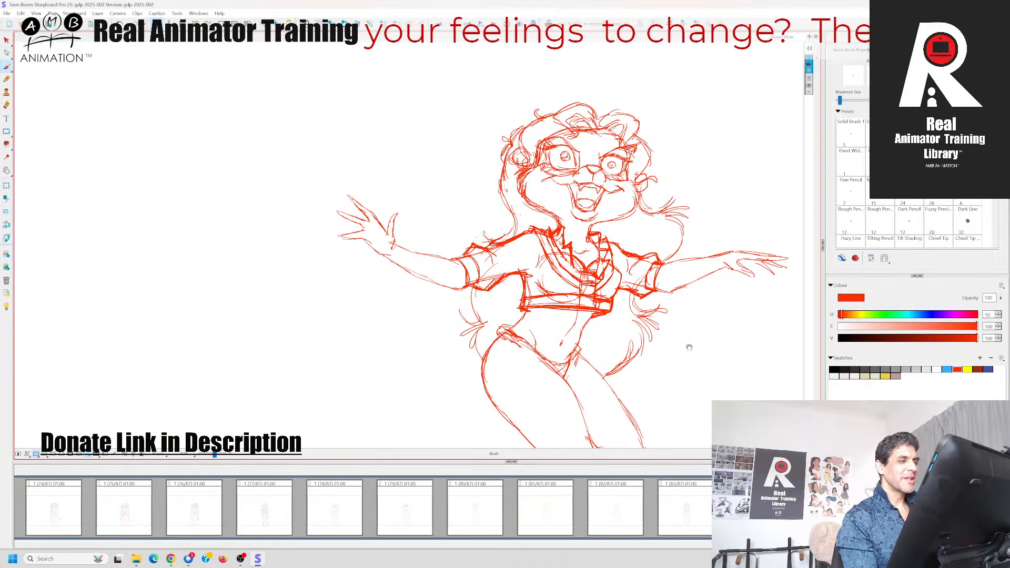
Reinforce the trousers' waistband curve across the hips from one side to the other
{"action": "left_click_drag", "start_coordinate": [689, 347], "coordinate": [664, 270]}
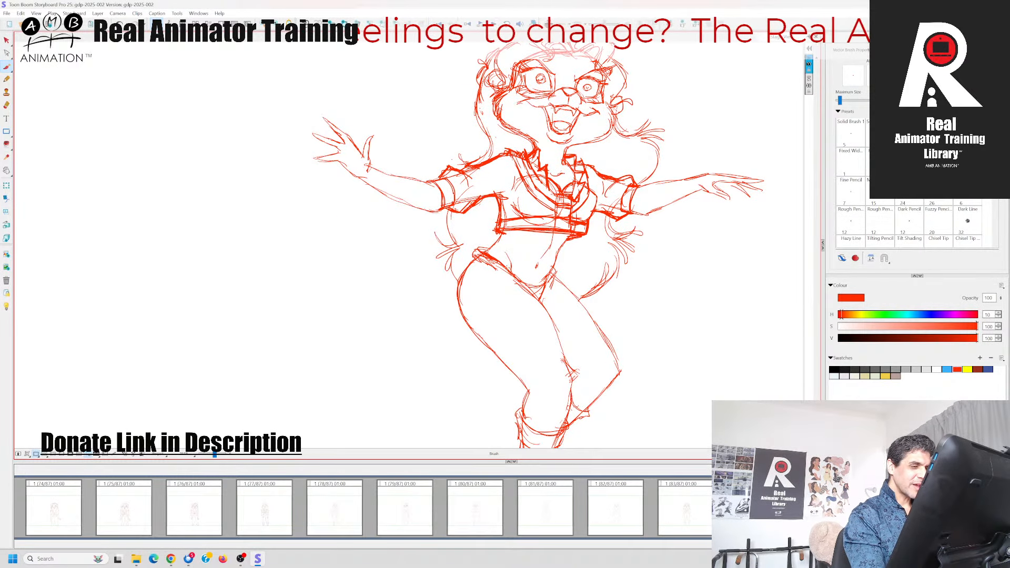
{"action": "left_click_drag", "start_coordinate": [512, 273], "coordinate": [554, 271]}
{"action": "left_click_drag", "start_coordinate": [495, 257], "coordinate": [529, 281]}
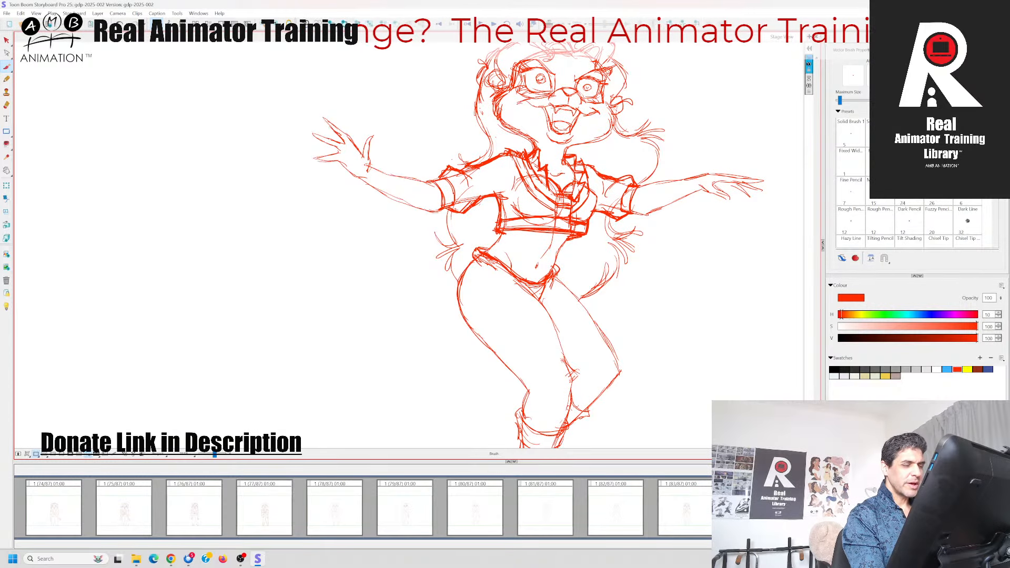
{"action": "key", "text": "Left"}
{"action": "key", "text": "Right"}
Reinforce the outlines of both bare forearms between the sleeve cuffs and the hands
{"action": "left_click_drag", "start_coordinate": [622, 266], "coordinate": [645, 335]}
{"action": "key", "text": "Left"}
{"action": "key", "text": "Right"}
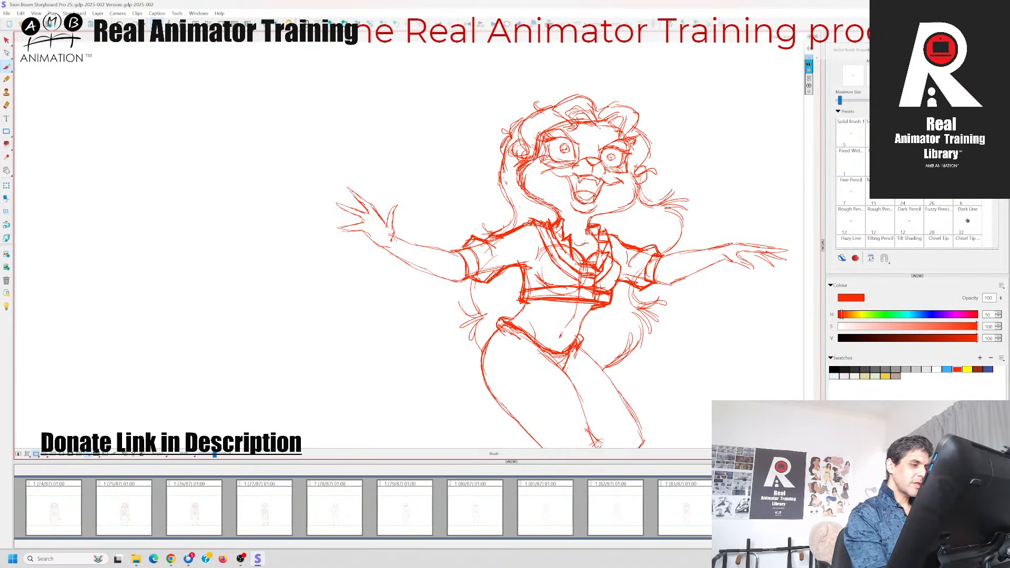
{"action": "mouse_move", "coordinate": [392, 237]}
{"action": "left_mouse_down"}
{"action": "mouse_move", "coordinate": [462, 260]}
{"action": "mouse_move", "coordinate": [435, 274]}
{"action": "mouse_move", "coordinate": [468, 282]}
{"action": "left_mouse_up"}
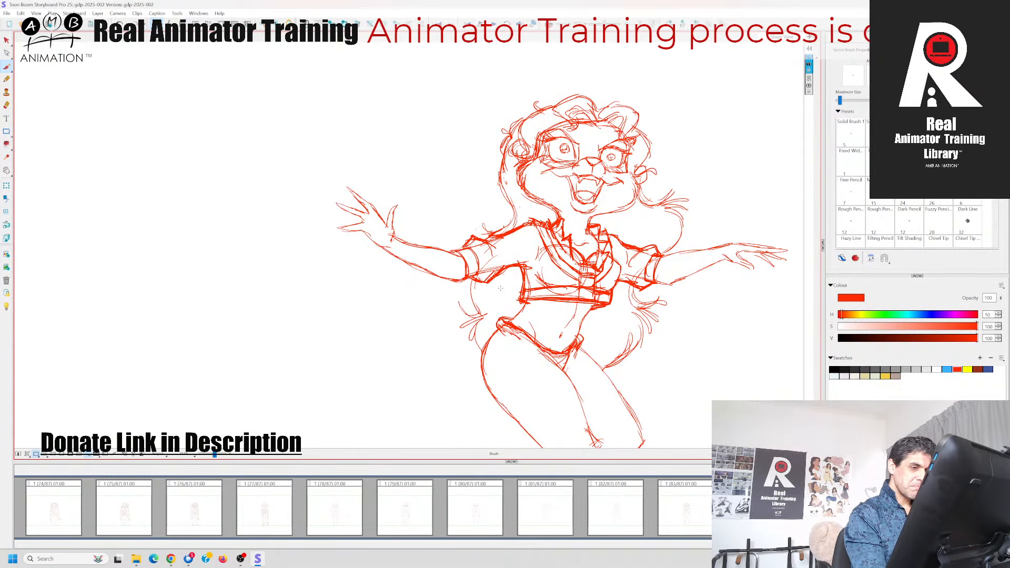
{"action": "key", "text": "Left"}
{"action": "key", "text": "Right"}
{"action": "left_click_drag", "start_coordinate": [699, 308], "coordinate": [612, 309]}
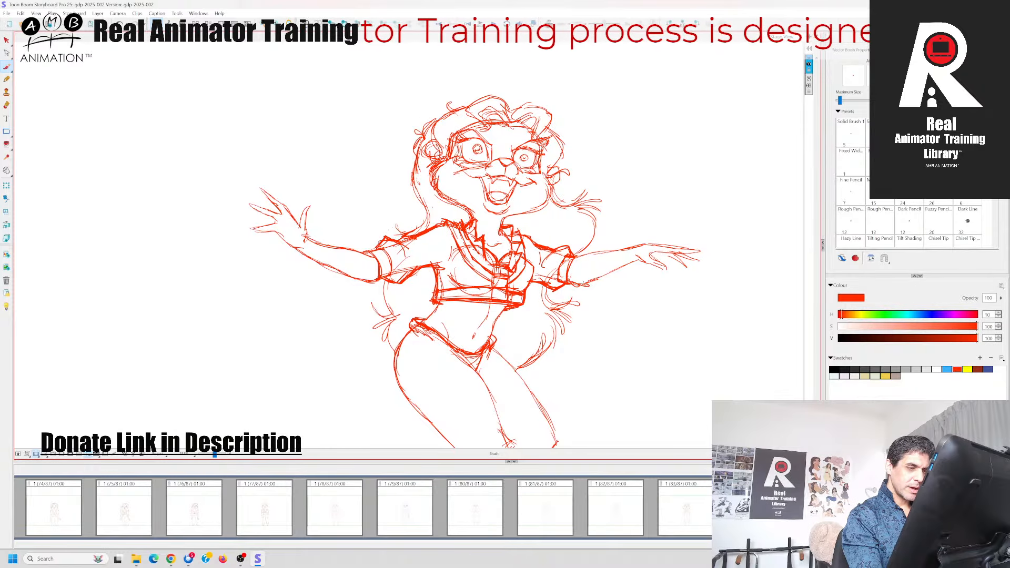
{"action": "key", "text": "Left"}
{"action": "key", "text": "Right"}
Compare with the neighbouring panel and reinforce the near leg's outline from the hip past the knee to the boot top
{"action": "left_click_drag", "start_coordinate": [592, 394], "coordinate": [606, 305]}
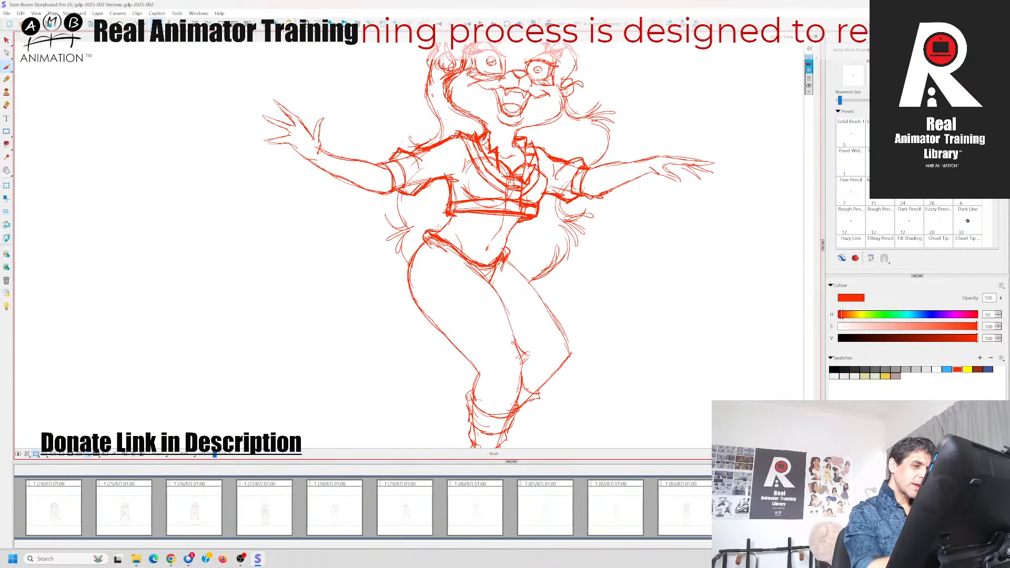
{"action": "key", "text": "Left"}
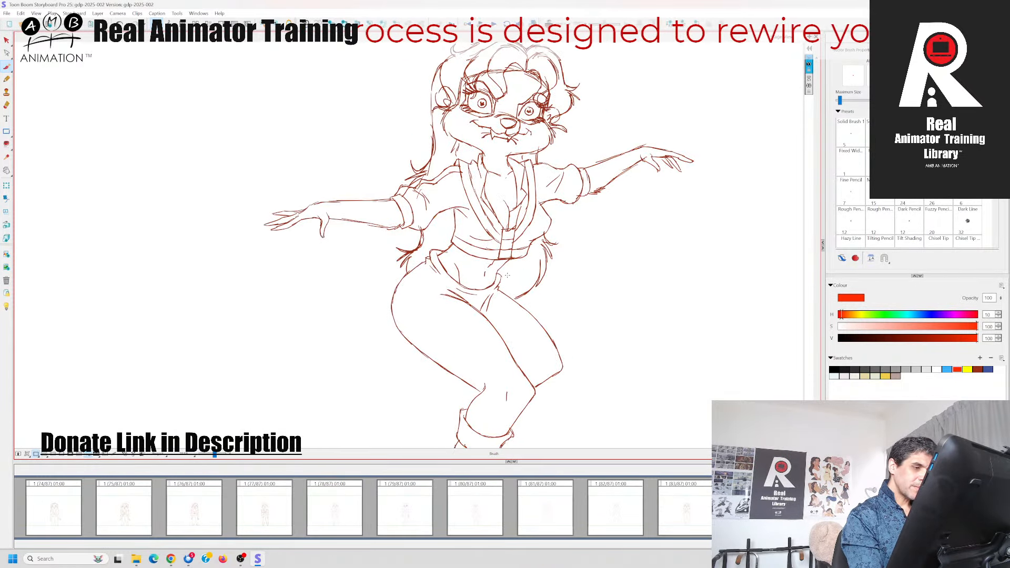
{"action": "key", "text": "Right"}
{"action": "key", "text": "Left"}
{"action": "key", "text": "Right"}
{"action": "left_click_drag", "start_coordinate": [615, 366], "coordinate": [624, 327]}
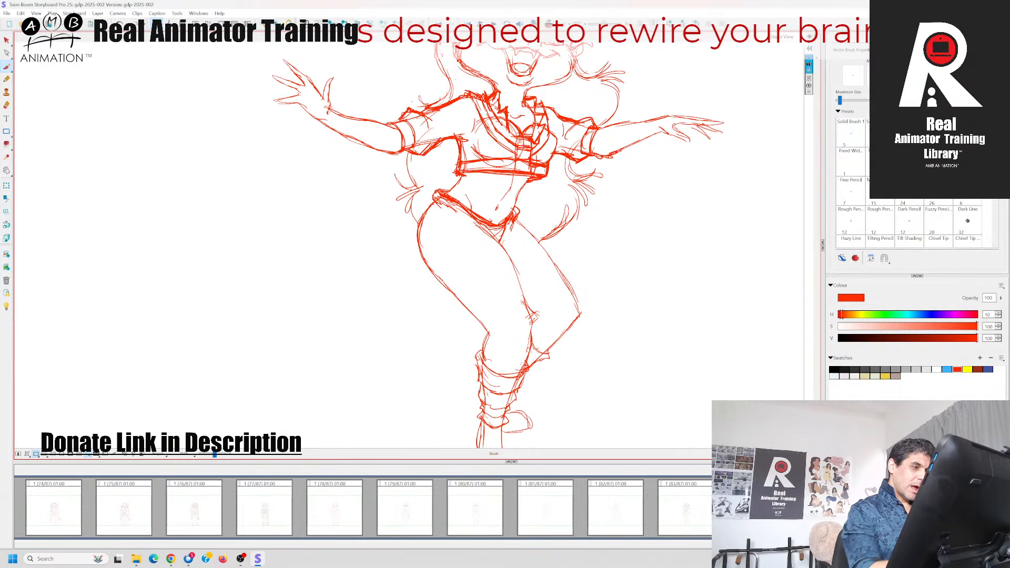
{"action": "key", "text": "Left"}
{"action": "key", "text": "Right"}
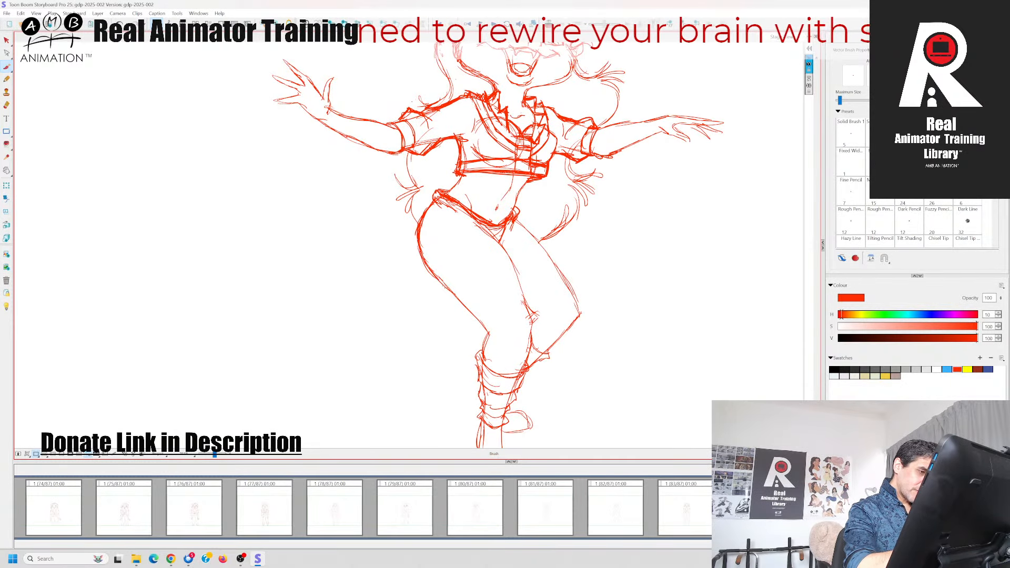
{"action": "key", "text": "Left"}
{"action": "key", "text": "Right"}
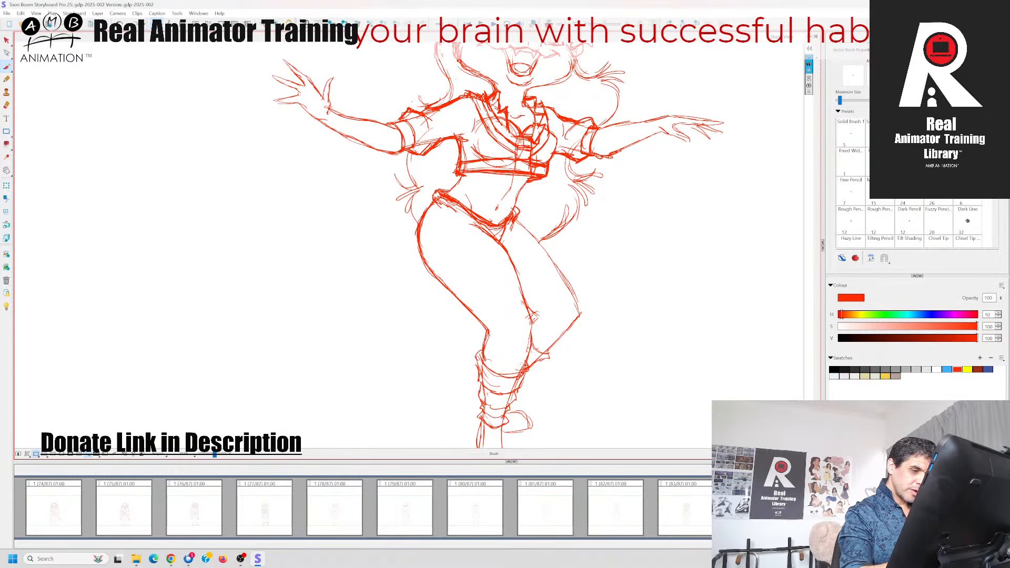
{"action": "left_click_drag", "start_coordinate": [532, 322], "coordinate": [521, 370]}
{"action": "key", "text": "Left"}
{"action": "key", "text": "Right"}
Reinforce the far leg's outer thigh line from the waistband down to the knee
{"action": "left_click_drag", "start_coordinate": [514, 221], "coordinate": [580, 307]}
{"action": "mouse_move", "coordinate": [558, 271]}
{"action": "left_mouse_down"}
{"action": "mouse_move", "coordinate": [585, 314]}
{"action": "mouse_move", "coordinate": [568, 276]}
{"action": "left_mouse_up"}
{"action": "key", "text": "e"}
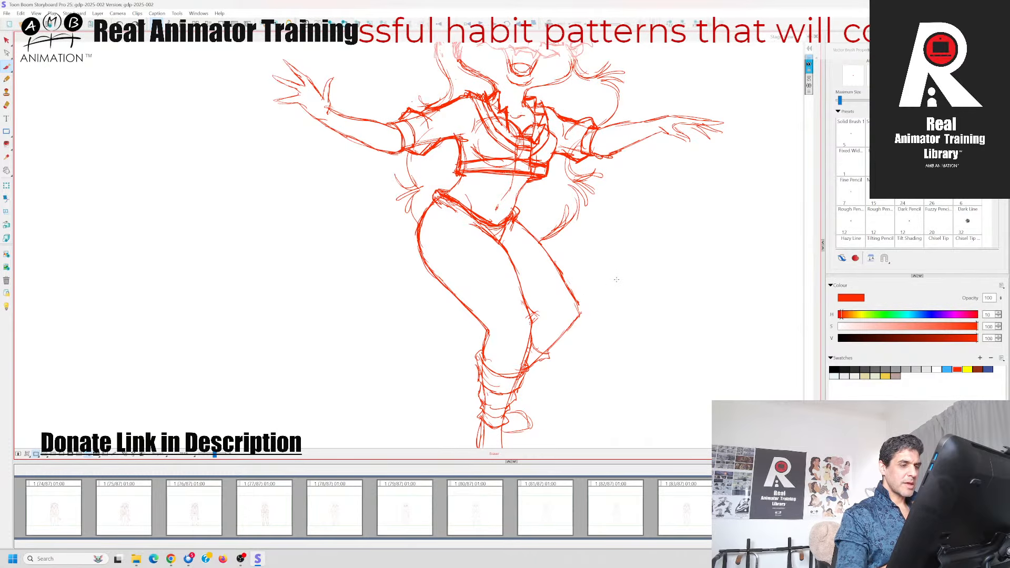
{"action": "key", "text": "alt+b"}
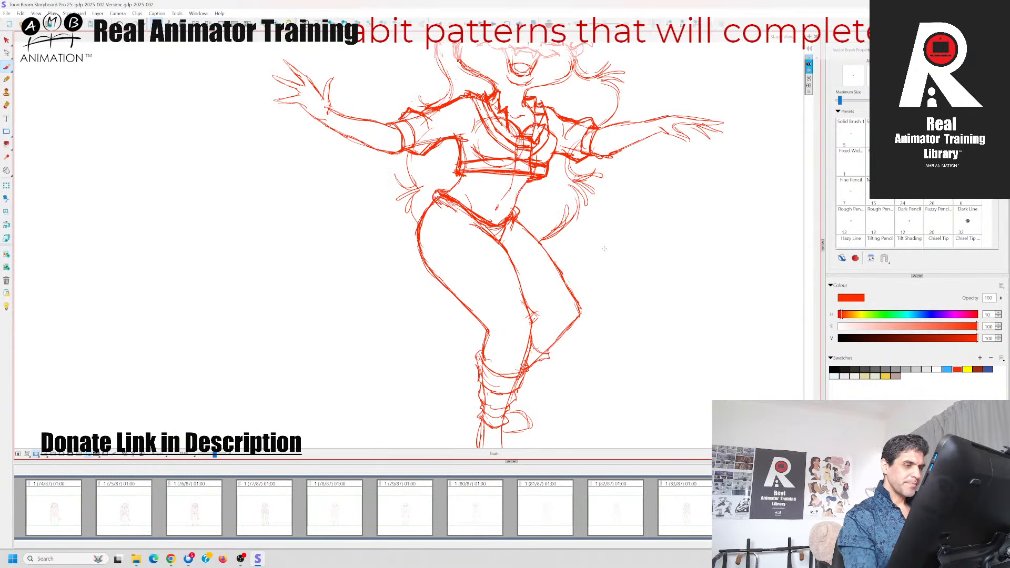
Reinforce the front boot's foot and rounded toe at the end of the supporting leg
{"action": "left_click_drag", "start_coordinate": [604, 246], "coordinate": [593, 367]}
{"action": "key", "text": "1"}
{"action": "key", "text": "1"}
{"action": "key", "text": "1"}
{"action": "key", "text": "1"}
{"action": "key", "text": "1"}
{"action": "key", "text": "1"}
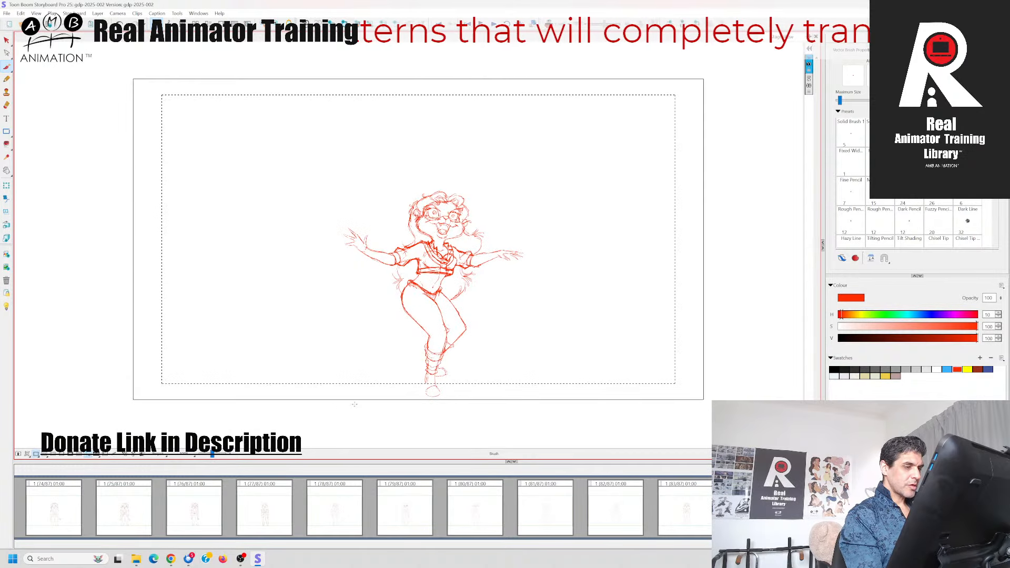
{"action": "left_click_drag", "start_coordinate": [477, 387], "coordinate": [515, 347]}
{"action": "key", "text": "2"}
{"action": "key", "text": "2"}
{"action": "key", "text": "2"}
{"action": "key", "text": "2"}
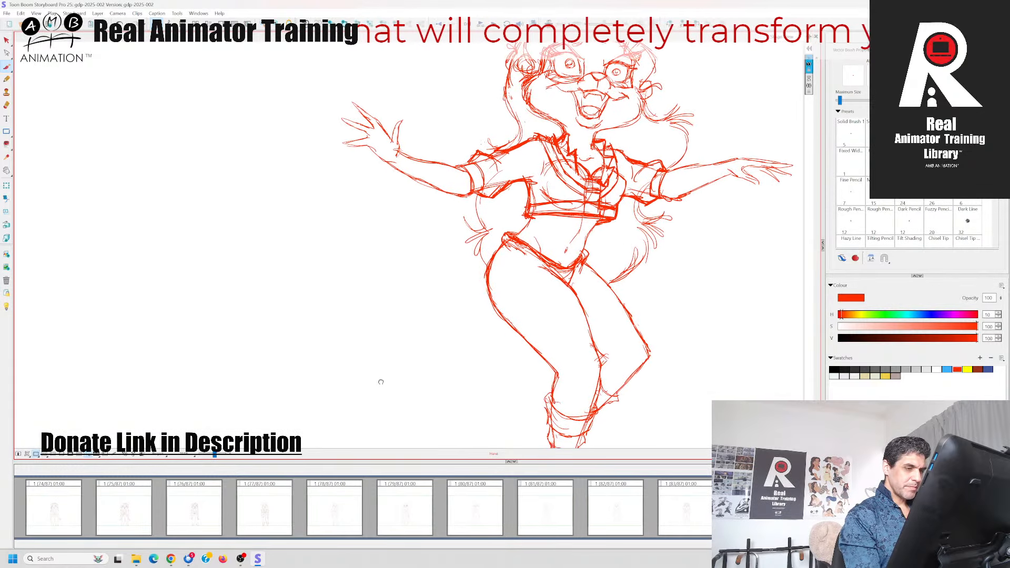
{"action": "left_click_drag", "start_coordinate": [378, 384], "coordinate": [325, 243]}
{"action": "mouse_move", "coordinate": [500, 323]}
{"action": "left_mouse_down"}
{"action": "mouse_move", "coordinate": [497, 375]}
{"action": "mouse_move", "coordinate": [529, 366]}
{"action": "mouse_move", "coordinate": [532, 375]}
{"action": "left_mouse_up"}
{"action": "left_click_drag", "start_coordinate": [522, 359], "coordinate": [497, 378]}
{"action": "left_click_drag", "start_coordinate": [496, 376], "coordinate": [533, 374]}
Reinforce the toe of the back boot, checking it against the neighbouring panel
{"action": "key", "text": "Left"}
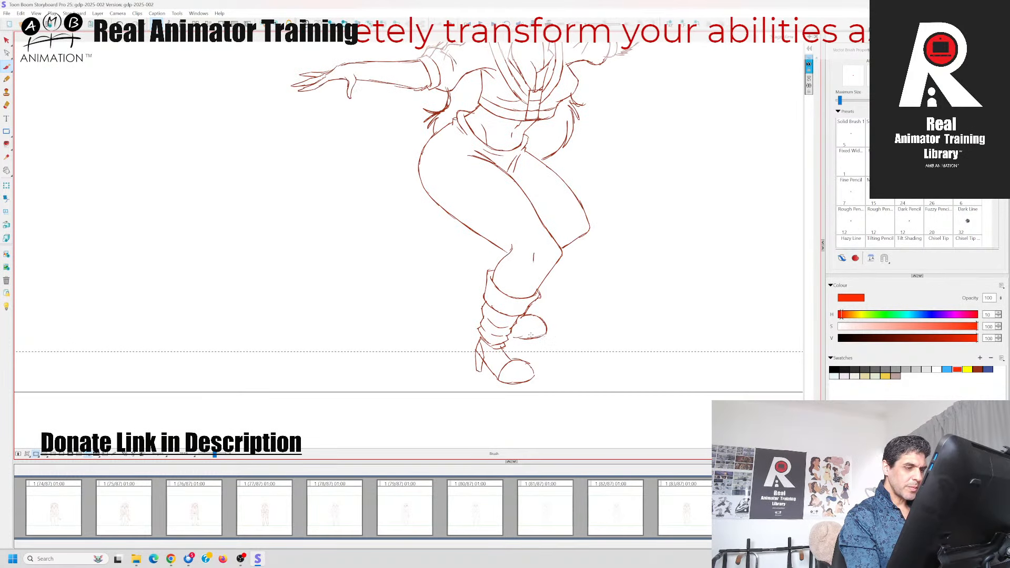
{"action": "key", "text": "Right"}
{"action": "left_click_drag", "start_coordinate": [519, 329], "coordinate": [521, 357]}
{"action": "left_click_drag", "start_coordinate": [519, 332], "coordinate": [549, 328]}
{"action": "key", "text": "Left"}
{"action": "key", "text": "Right"}
Darken the pointed hair tips under the right sleeve and the hair curve running down to the hip
{"action": "left_click_drag", "start_coordinate": [651, 163], "coordinate": [599, 346]}
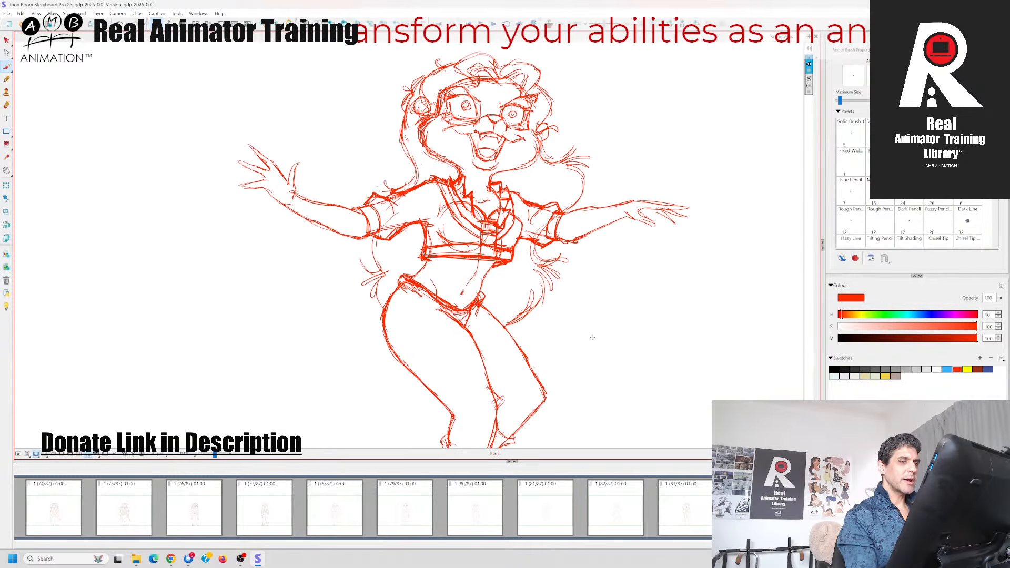
{"action": "left_click_drag", "start_coordinate": [532, 244], "coordinate": [556, 263]}
{"action": "left_click_drag", "start_coordinate": [546, 263], "coordinate": [564, 257]}
{"action": "left_click_drag", "start_coordinate": [537, 260], "coordinate": [560, 278]}
{"action": "mouse_move", "coordinate": [537, 272]}
{"action": "left_mouse_down"}
{"action": "mouse_move", "coordinate": [547, 266]}
{"action": "mouse_move", "coordinate": [551, 292]}
{"action": "left_mouse_up"}
{"action": "left_click_drag", "start_coordinate": [538, 270], "coordinate": [542, 302]}
{"action": "mouse_move", "coordinate": [541, 284]}
{"action": "left_mouse_down"}
{"action": "mouse_move", "coordinate": [537, 308]}
{"action": "mouse_move", "coordinate": [521, 319]}
{"action": "left_mouse_up"}
{"action": "left_click_drag", "start_coordinate": [532, 307], "coordinate": [511, 324]}
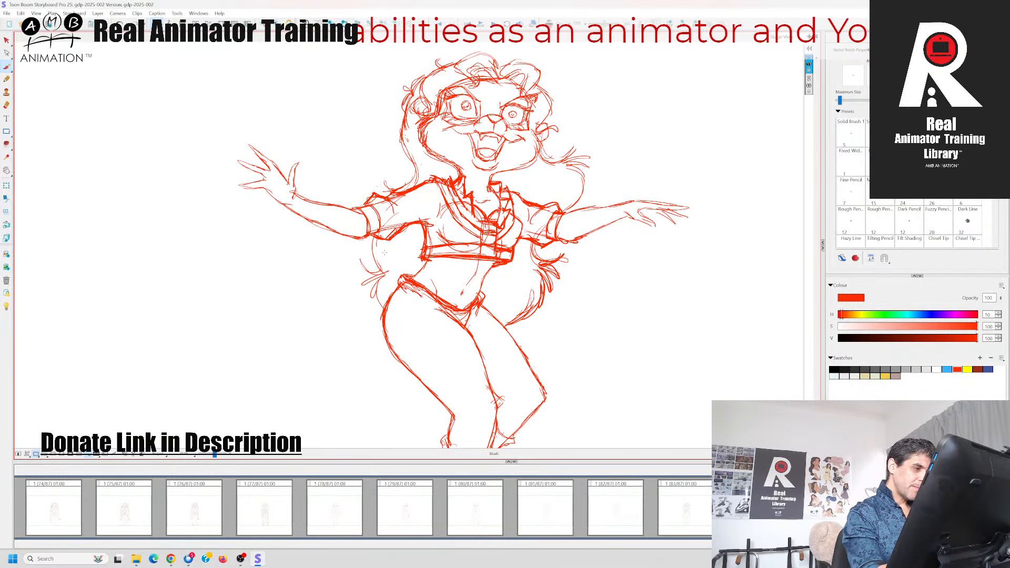
Reinforce the hair strands and pointed tips hanging below the left sleeve beside the waist
{"action": "key", "text": "Left"}
{"action": "key", "text": "Right"}
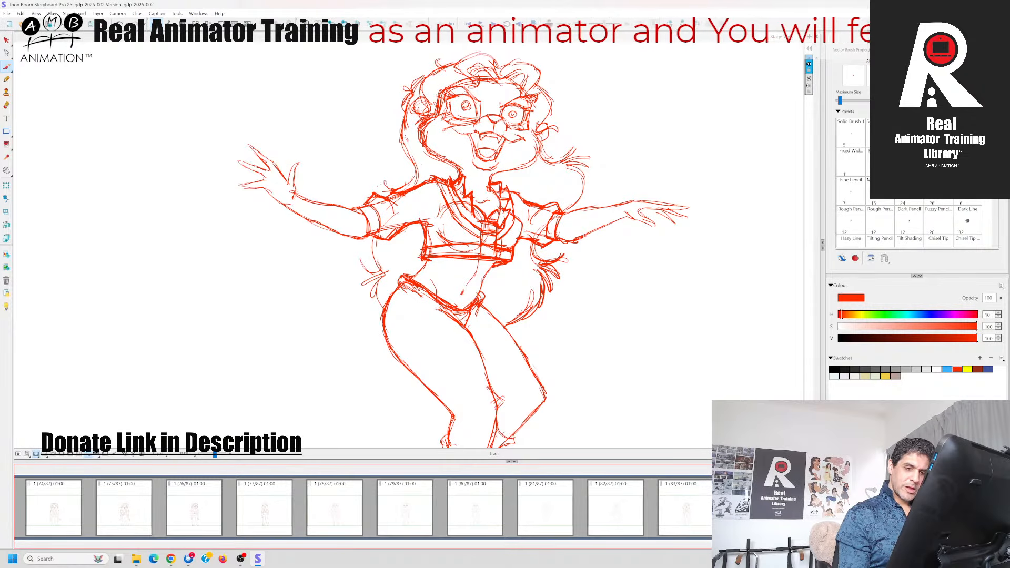
{"action": "key", "text": "Right"}
{"action": "key", "text": "Left"}
{"action": "key", "text": "Left"}
{"action": "key", "text": "Right"}
{"action": "mouse_move", "coordinate": [373, 240]}
{"action": "left_mouse_down"}
{"action": "mouse_move", "coordinate": [381, 270]}
{"action": "mouse_move", "coordinate": [367, 273]}
{"action": "mouse_move", "coordinate": [385, 289]}
{"action": "left_mouse_up"}
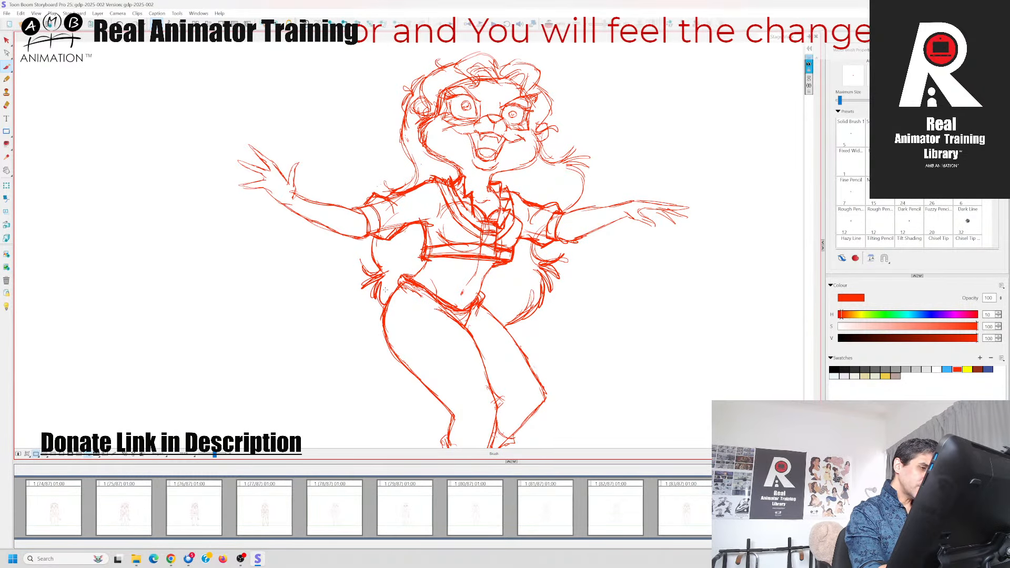
Check the adjacent panels and reinforce the hair outline and small tuft beside the left ear
{"action": "key", "text": "Left"}
{"action": "key", "text": "Left"}
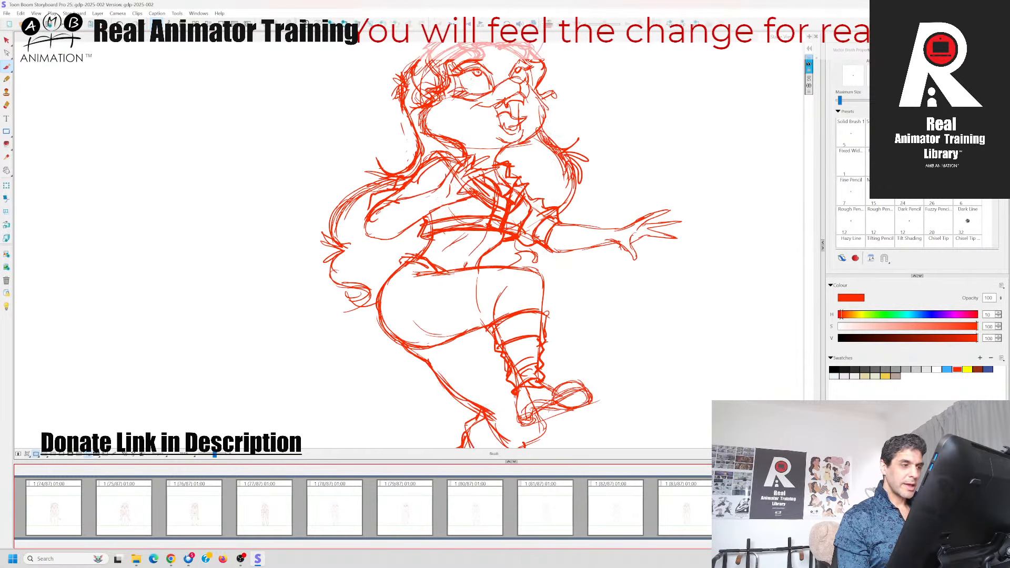
{"action": "key", "text": "Right"}
{"action": "key", "text": "Right"}
{"action": "mouse_move", "coordinate": [409, 106]}
{"action": "left_mouse_down"}
{"action": "mouse_move", "coordinate": [414, 168]}
{"action": "mouse_move", "coordinate": [397, 191]}
{"action": "mouse_move", "coordinate": [401, 113]}
{"action": "left_mouse_up"}
{"action": "mouse_move", "coordinate": [413, 92]}
{"action": "left_mouse_down"}
{"action": "mouse_move", "coordinate": [403, 103]}
{"action": "mouse_move", "coordinate": [412, 92]}
{"action": "left_mouse_up"}
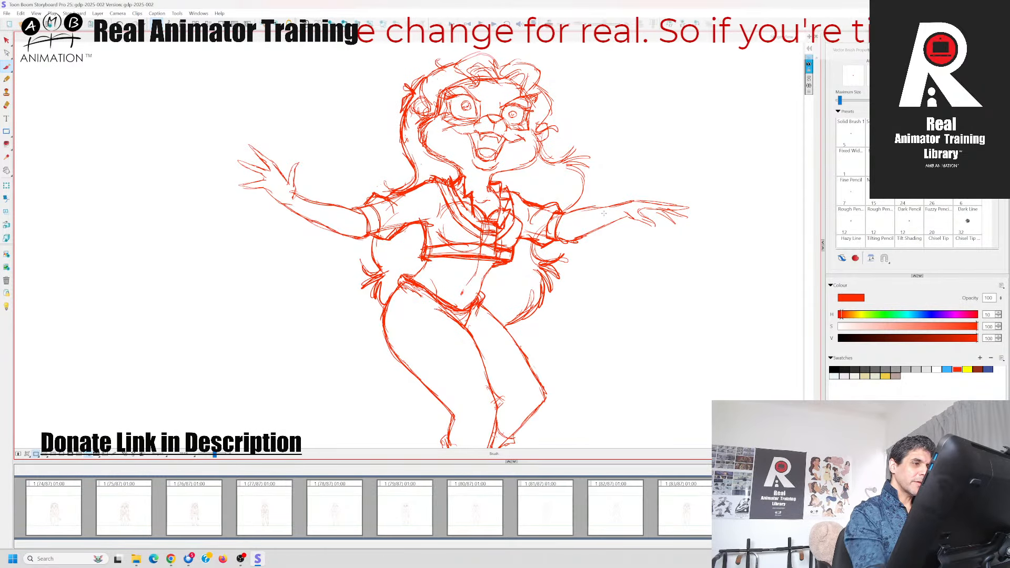
Reinforce the flicked hair tips and the curl falling from the right cheek to the shoulder
{"action": "left_click_drag", "start_coordinate": [603, 166], "coordinate": [597, 229]}
{"action": "left_click_drag", "start_coordinate": [533, 213], "coordinate": [558, 228]}
{"action": "left_click_drag", "start_coordinate": [534, 224], "coordinate": [562, 224]}
{"action": "mouse_move", "coordinate": [564, 211]}
{"action": "left_mouse_down"}
{"action": "mouse_move", "coordinate": [552, 229]}
{"action": "mouse_move", "coordinate": [579, 219]}
{"action": "left_mouse_up"}
{"action": "mouse_move", "coordinate": [555, 229]}
{"action": "left_mouse_down"}
{"action": "mouse_move", "coordinate": [576, 220]}
{"action": "mouse_move", "coordinate": [579, 230]}
{"action": "left_mouse_up"}
{"action": "mouse_move", "coordinate": [556, 229]}
{"action": "left_mouse_down"}
{"action": "mouse_move", "coordinate": [581, 247]}
{"action": "mouse_move", "coordinate": [573, 257]}
{"action": "left_mouse_up"}
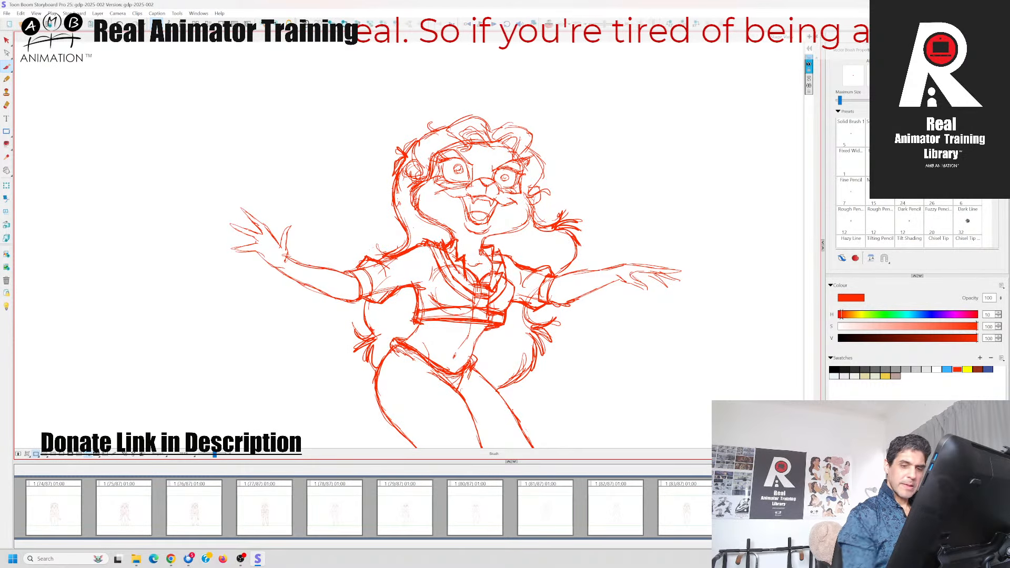
Reinforce the right cheek and chin outline and the neck line at the left of the collar
{"action": "key", "text": "Left"}
{"action": "key", "text": "Right"}
{"action": "key", "text": "Left"}
{"action": "key", "text": "Right"}
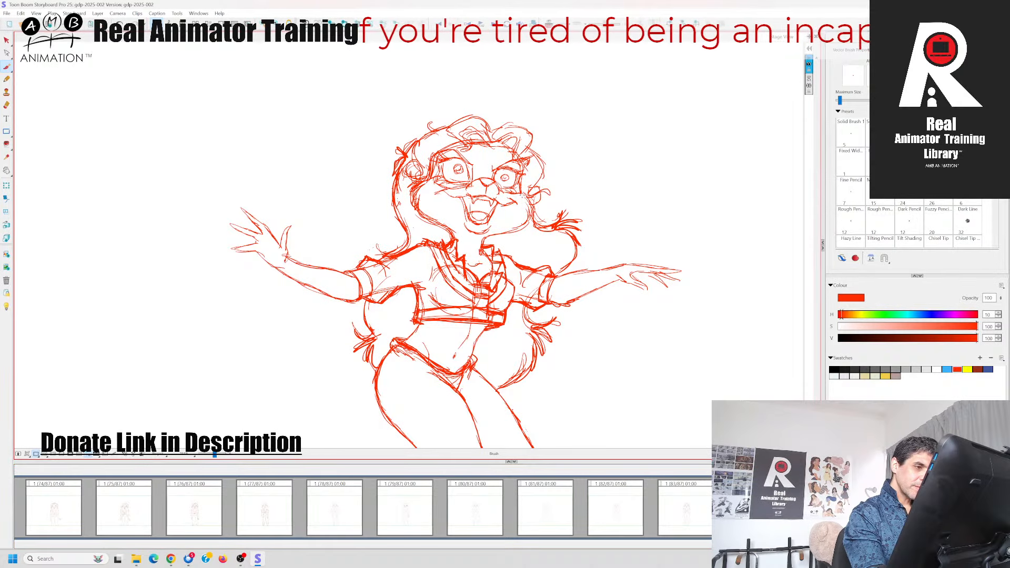
{"action": "left_click_drag", "start_coordinate": [523, 195], "coordinate": [533, 208]}
{"action": "left_click_drag", "start_coordinate": [525, 198], "coordinate": [526, 222]}
{"action": "mouse_move", "coordinate": [528, 204]}
{"action": "left_mouse_down"}
{"action": "mouse_move", "coordinate": [517, 228]}
{"action": "mouse_move", "coordinate": [495, 234]}
{"action": "left_mouse_up"}
{"action": "left_click_drag", "start_coordinate": [502, 229], "coordinate": [479, 239]}
{"action": "left_click_drag", "start_coordinate": [428, 220], "coordinate": [453, 234]}
{"action": "left_click_drag", "start_coordinate": [437, 222], "coordinate": [455, 241]}
Darken the hair locks across the forehead and the top hair outline, comparing with the neighbouring panel
{"action": "key", "text": "Left"}
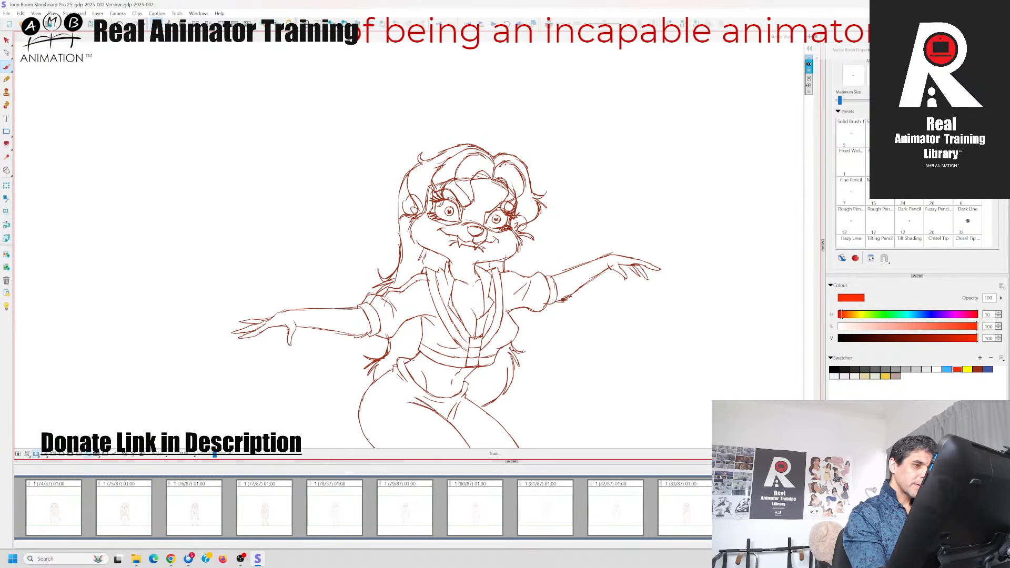
{"action": "key", "text": "Right"}
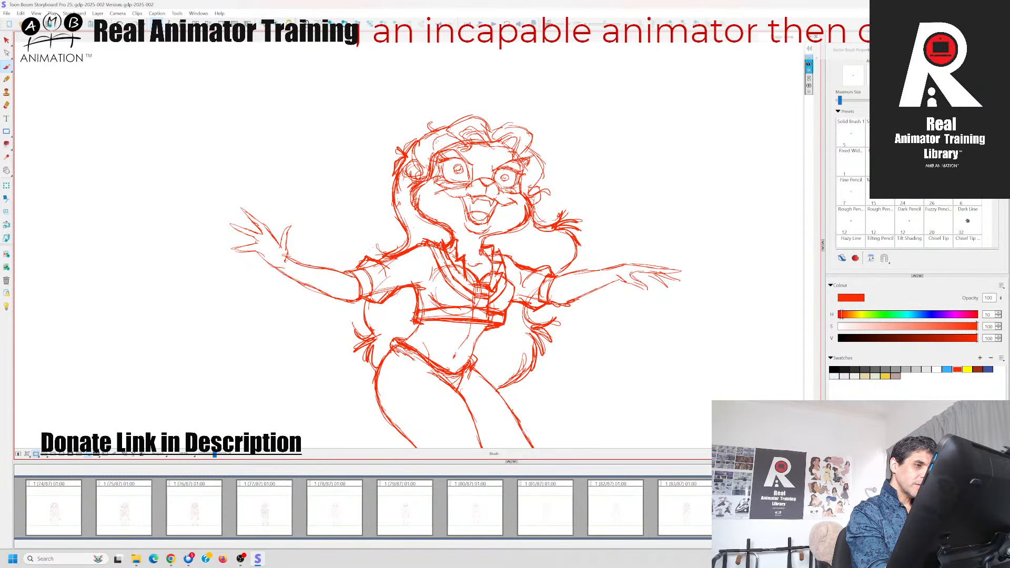
{"action": "key", "text": "Left"}
{"action": "key", "text": "Right"}
{"action": "key", "text": "Left"}
{"action": "key", "text": "Right"}
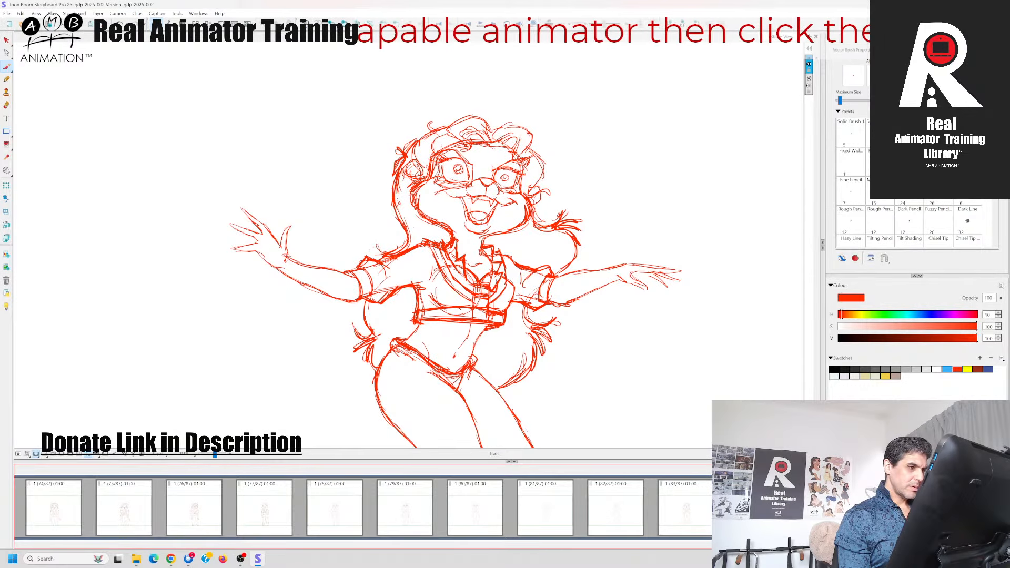
{"action": "mouse_move", "coordinate": [448, 126]}
{"action": "left_mouse_down"}
{"action": "mouse_move", "coordinate": [423, 144]}
{"action": "mouse_move", "coordinate": [437, 154]}
{"action": "left_mouse_up"}
{"action": "left_click_drag", "start_coordinate": [461, 142], "coordinate": [437, 152]}
{"action": "mouse_move", "coordinate": [444, 147]}
{"action": "left_mouse_down"}
{"action": "mouse_move", "coordinate": [436, 160]}
{"action": "mouse_move", "coordinate": [419, 152]}
{"action": "left_mouse_up"}
{"action": "left_click_drag", "start_coordinate": [448, 123], "coordinate": [428, 133]}
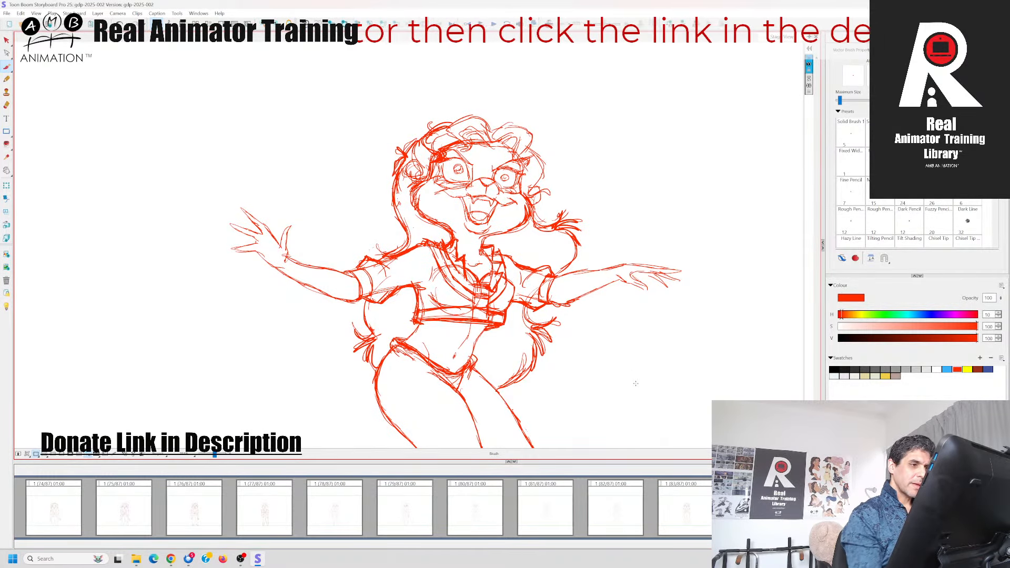
{"action": "key", "text": "Left"}
{"action": "key", "text": "Right"}
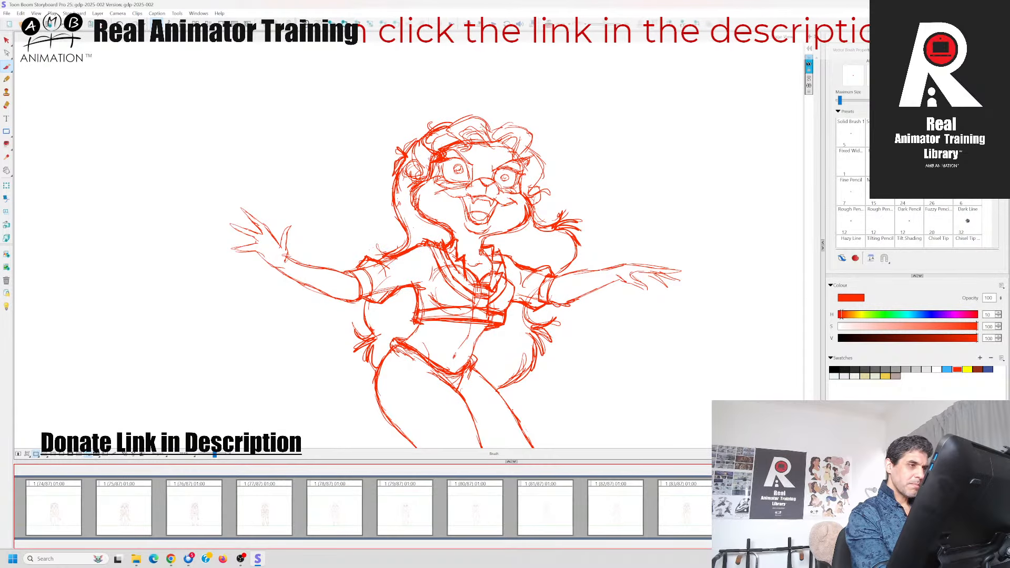
{"action": "mouse_move", "coordinate": [487, 126]}
{"action": "left_mouse_down"}
{"action": "mouse_move", "coordinate": [475, 116]}
{"action": "mouse_move", "coordinate": [446, 133]}
{"action": "left_mouse_up"}
Check the full figure within the camera frame and save the project
{"action": "key", "text": "space"}
{"action": "left_click_drag", "start_coordinate": [645, 286], "coordinate": [643, 162]}
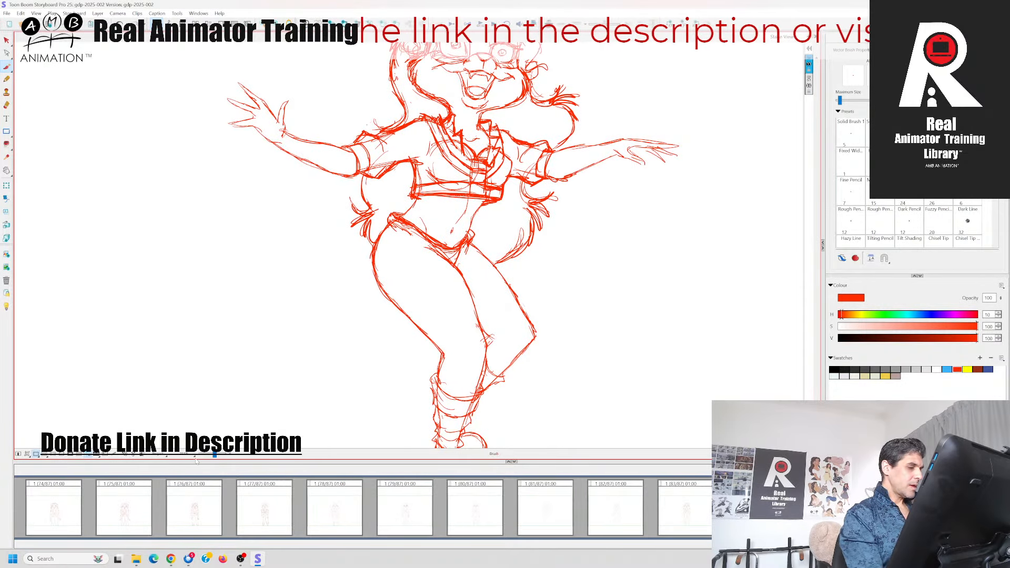
{"action": "key", "text": "1"}
{"action": "key", "text": "1"}
{"action": "key", "text": "space"}
{"action": "left_click_drag", "start_coordinate": [292, 351], "coordinate": [297, 393]}
{"action": "key", "text": "ctrl+s"}
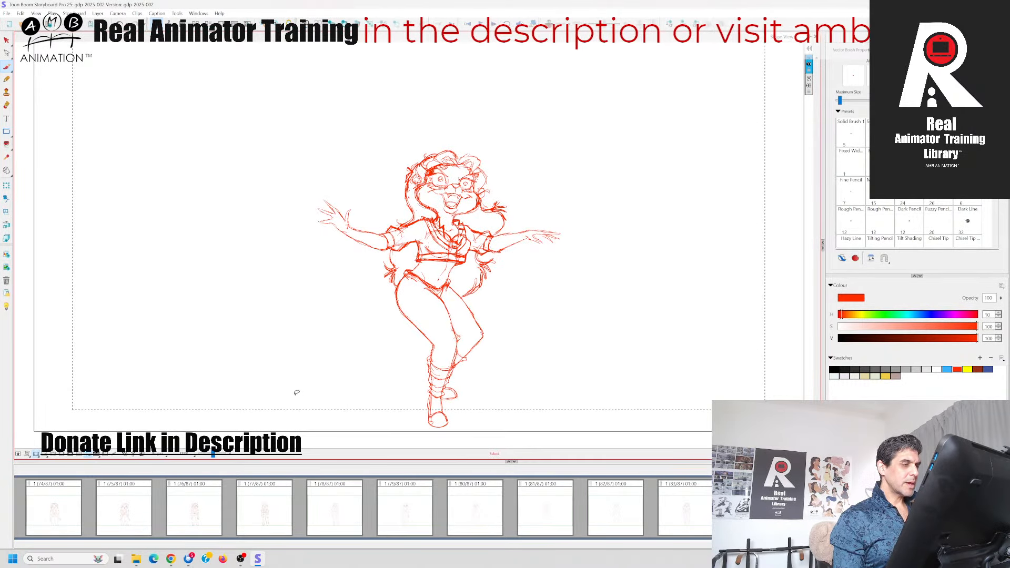
Reinforce the palm and spread fingers of the left hand, comparing it with the neighbouring panel
{"action": "key", "text": "2"}
{"action": "key", "text": "2"}
{"action": "key", "text": "space"}
{"action": "left_click_drag", "start_coordinate": [259, 331], "coordinate": [341, 375]}
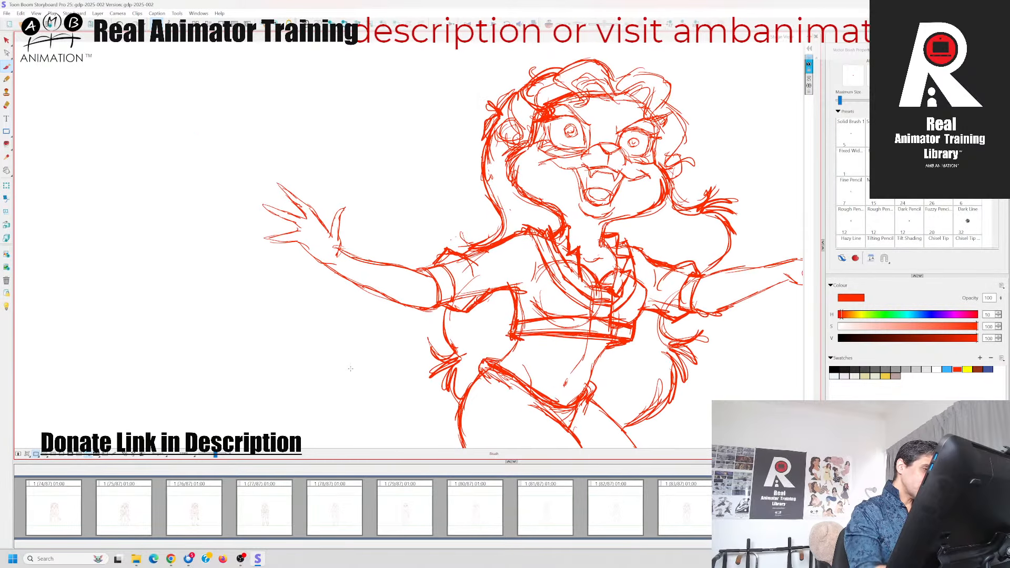
{"action": "key", "text": "Left"}
{"action": "key", "text": "Right"}
{"action": "mouse_move", "coordinate": [298, 242]}
{"action": "left_mouse_down"}
{"action": "mouse_move", "coordinate": [309, 251]}
{"action": "mouse_move", "coordinate": [267, 240]}
{"action": "mouse_move", "coordinate": [262, 209]}
{"action": "mouse_move", "coordinate": [316, 212]}
{"action": "mouse_move", "coordinate": [331, 238]}
{"action": "left_mouse_up"}
Reinforce the right forearm's upper line and the fingers of the right hand
{"action": "left_click_drag", "start_coordinate": [744, 384], "coordinate": [562, 391]}
{"action": "mouse_move", "coordinate": [523, 282]}
{"action": "left_mouse_down"}
{"action": "mouse_move", "coordinate": [620, 264]}
{"action": "mouse_move", "coordinate": [681, 276]}
{"action": "mouse_move", "coordinate": [686, 289]}
{"action": "left_mouse_up"}
{"action": "left_click_drag", "start_coordinate": [655, 283], "coordinate": [668, 297]}
{"action": "mouse_move", "coordinate": [647, 275]}
{"action": "left_mouse_down"}
{"action": "mouse_move", "coordinate": [623, 283]}
{"action": "mouse_move", "coordinate": [644, 297]}
{"action": "left_mouse_up"}
Review the whole cleaned-up pose in the frame and save the project again
{"action": "left_click_drag", "start_coordinate": [527, 372], "coordinate": [583, 240]}
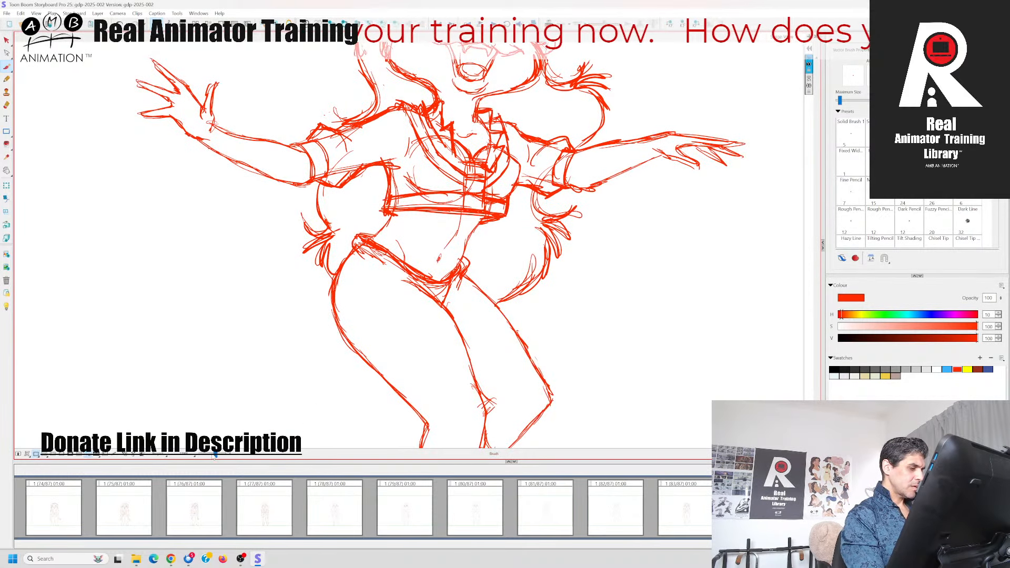
{"action": "left_click_drag", "start_coordinate": [215, 455], "coordinate": [213, 457]}
{"action": "left_click_drag", "start_coordinate": [284, 379], "coordinate": [317, 387]}
{"action": "key", "text": "ctrl+s"}
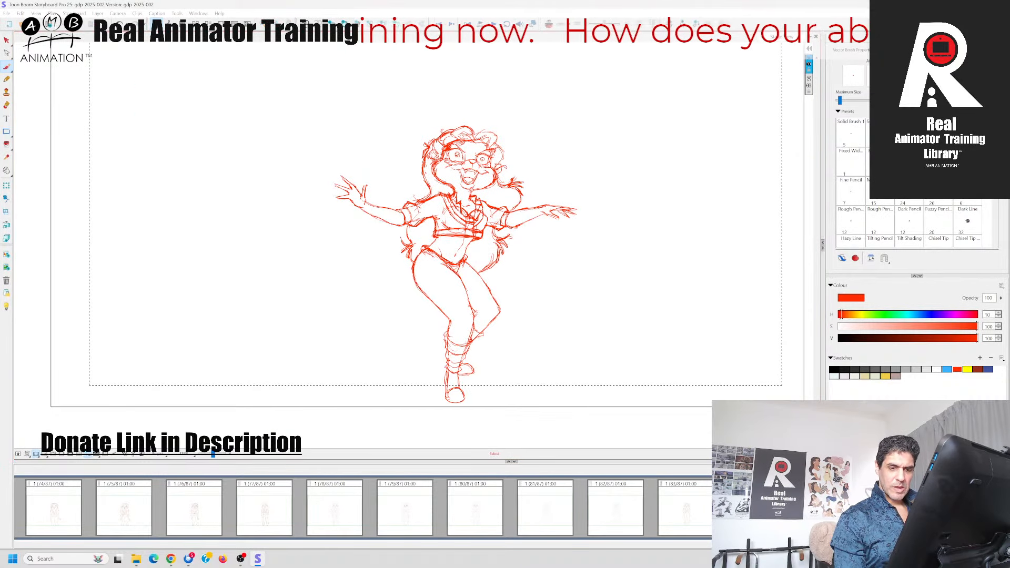
Flip through the panels around the new pose and switch to the workspace with the timeline
{"action": "left_click", "coordinate": [826, 508]}
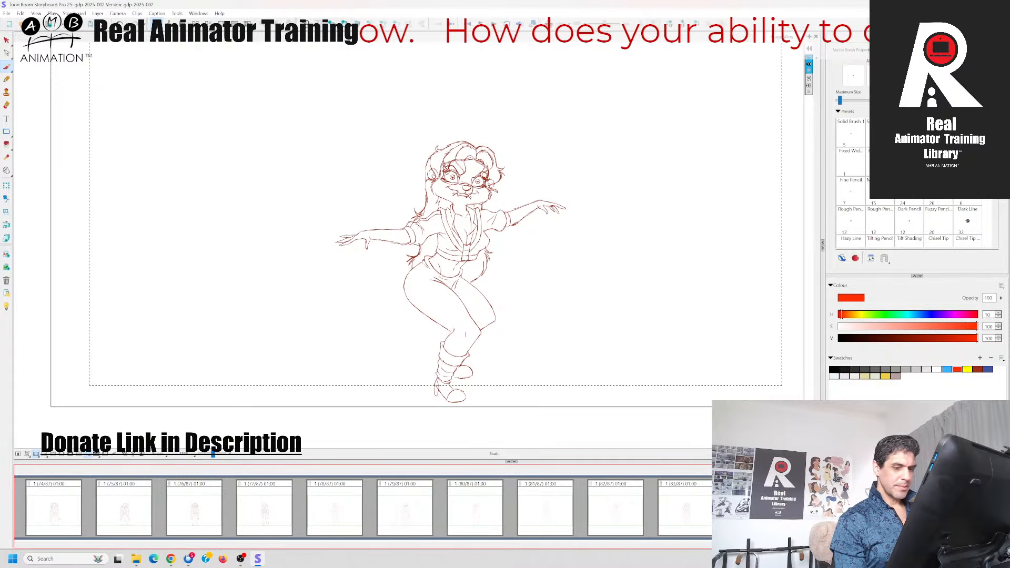
{"action": "key", "text": "Right"}
{"action": "key", "text": "Right"}
{"action": "key", "text": "Left"}
{"action": "key", "text": "Left"}
{"action": "left_click", "coordinate": [169, 24]}
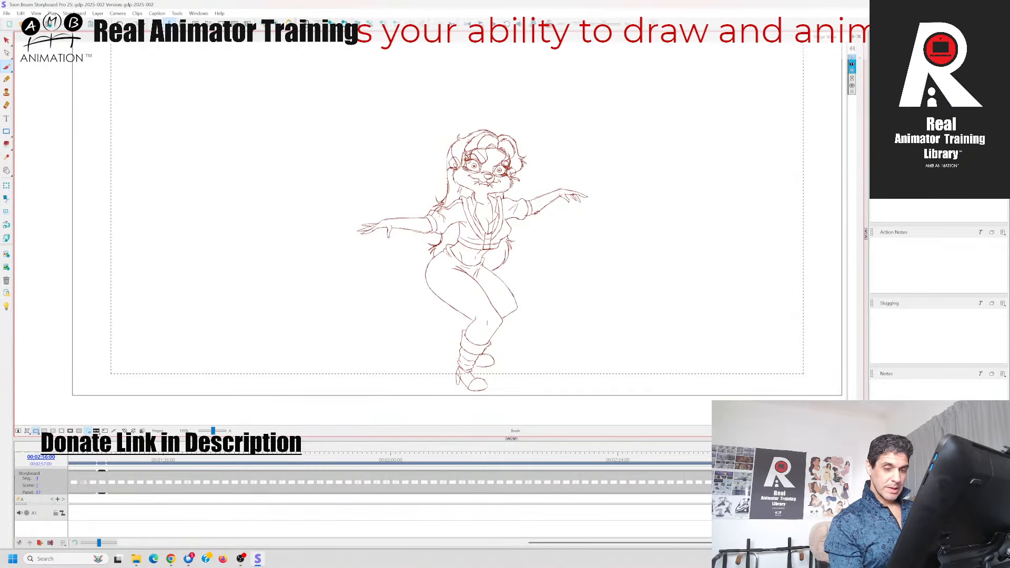
Scrub through the sequence in the timeline to review the dance poses against the gesture sketches
{"action": "left_click_drag", "start_coordinate": [921, 459], "coordinate": [881, 459]}
{"action": "left_click_drag", "start_coordinate": [633, 196], "coordinate": [640, 366]}
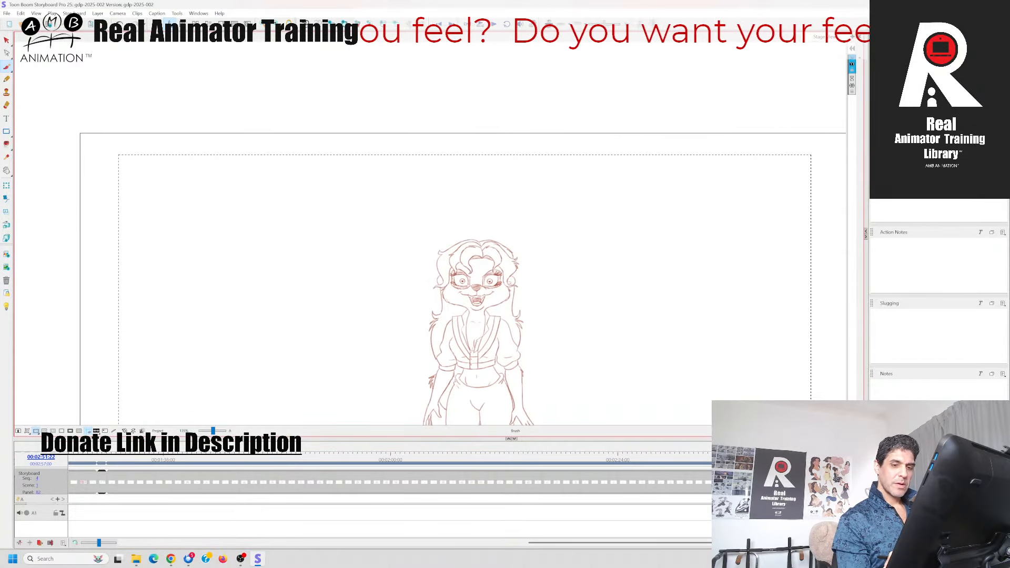
{"action": "left_click", "coordinate": [891, 459]}
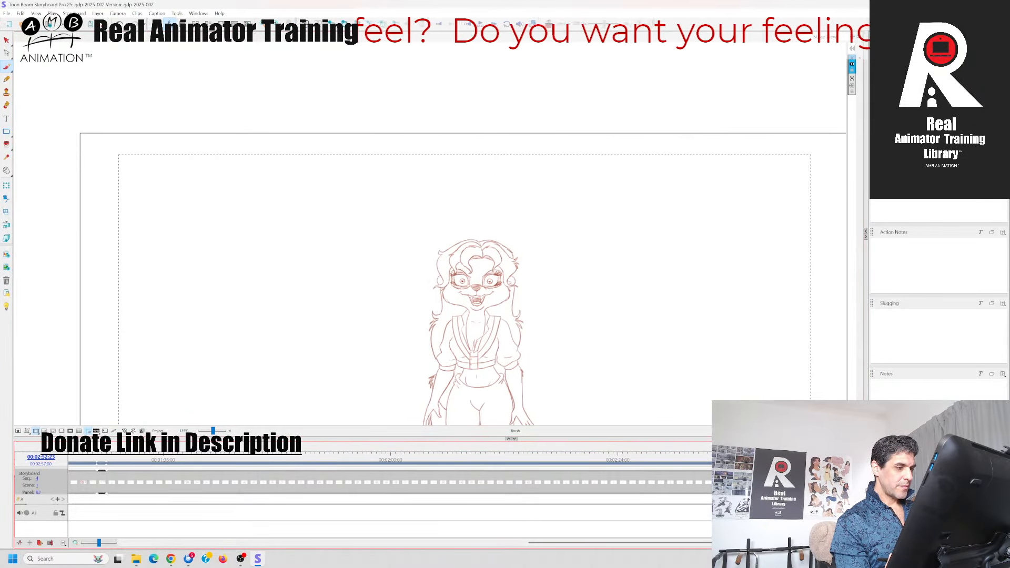
{"action": "left_click_drag", "start_coordinate": [891, 459], "coordinate": [908, 458]}
{"action": "left_click_drag", "start_coordinate": [213, 431], "coordinate": [213, 431]}
{"action": "key", "text": "space"}
{"action": "left_click_drag", "start_coordinate": [328, 267], "coordinate": [332, 214]}
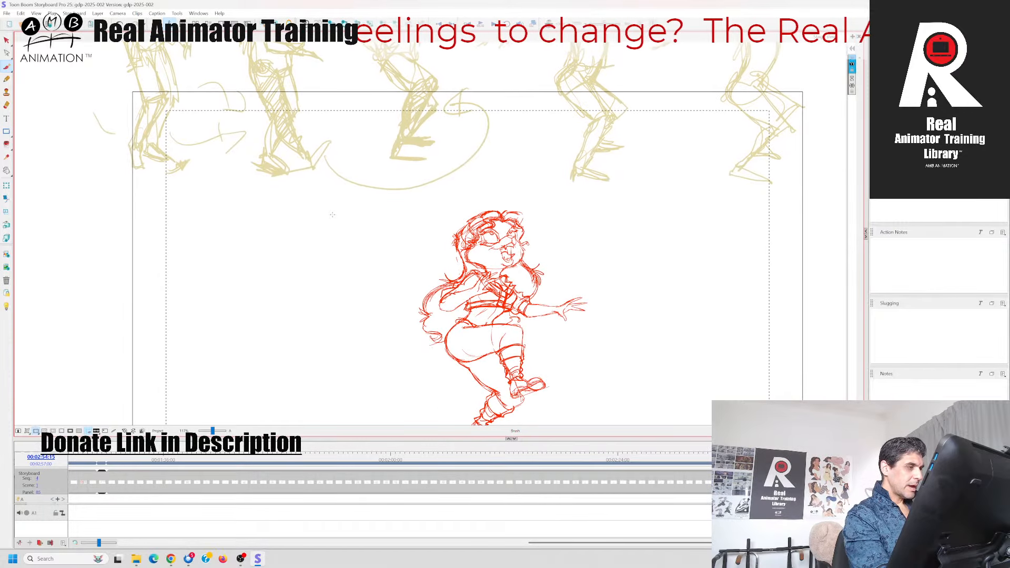
{"action": "left_click_drag", "start_coordinate": [213, 430], "coordinate": [213, 431]}
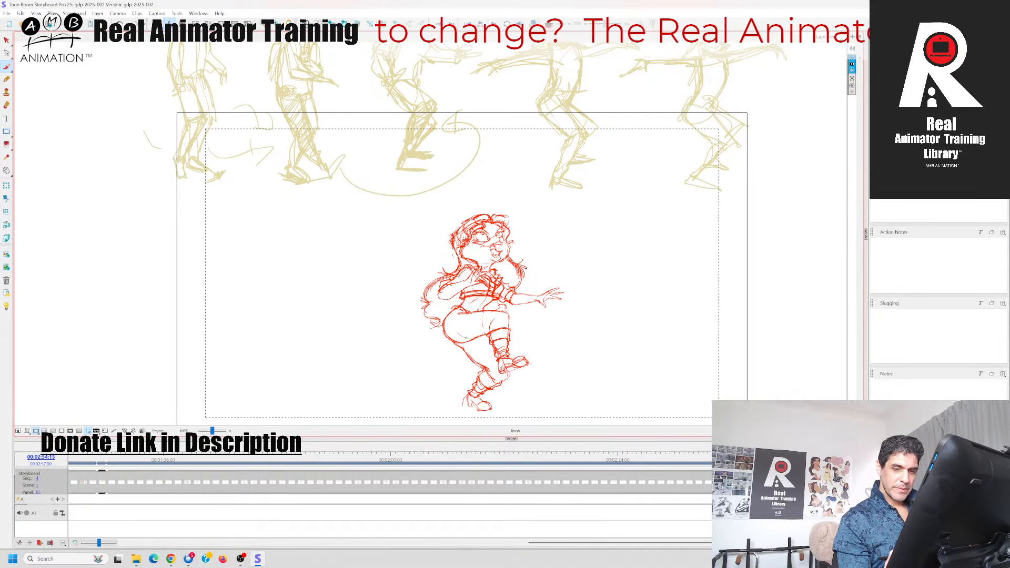
{"action": "left_click_drag", "start_coordinate": [907, 458], "coordinate": [900, 458]}
Step back and forth between neighbouring panels to examine how the poses follow one another
{"action": "key", "text": "Left"}
{"action": "key", "text": "Left"}
{"action": "key", "text": "Left"}
{"action": "key", "text": "Right"}
{"action": "key", "text": "Right"}
{"action": "key", "text": "Left"}
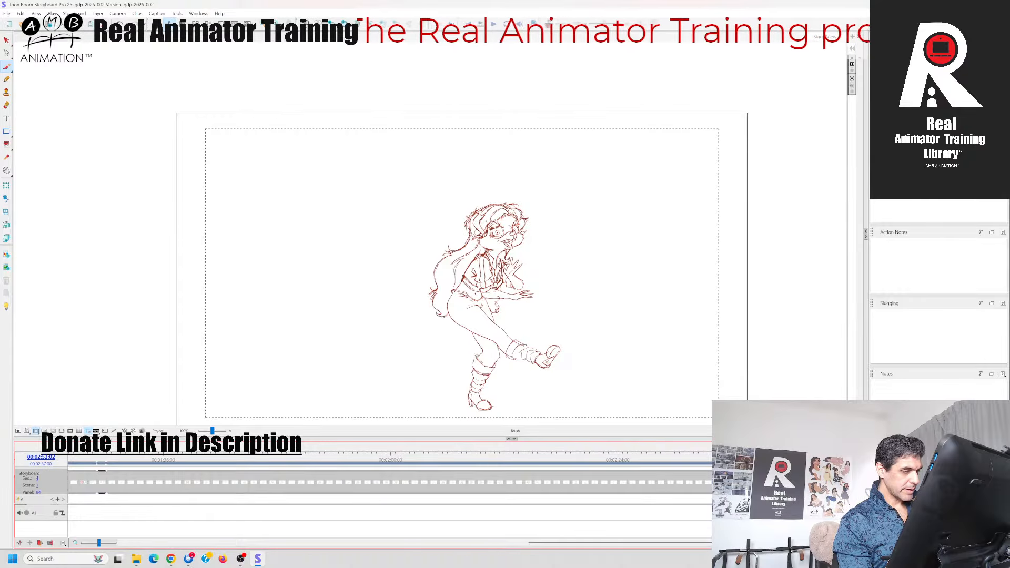
{"action": "key", "text": "Left"}
{"action": "key", "text": "Right"}
{"action": "key", "text": "Left"}
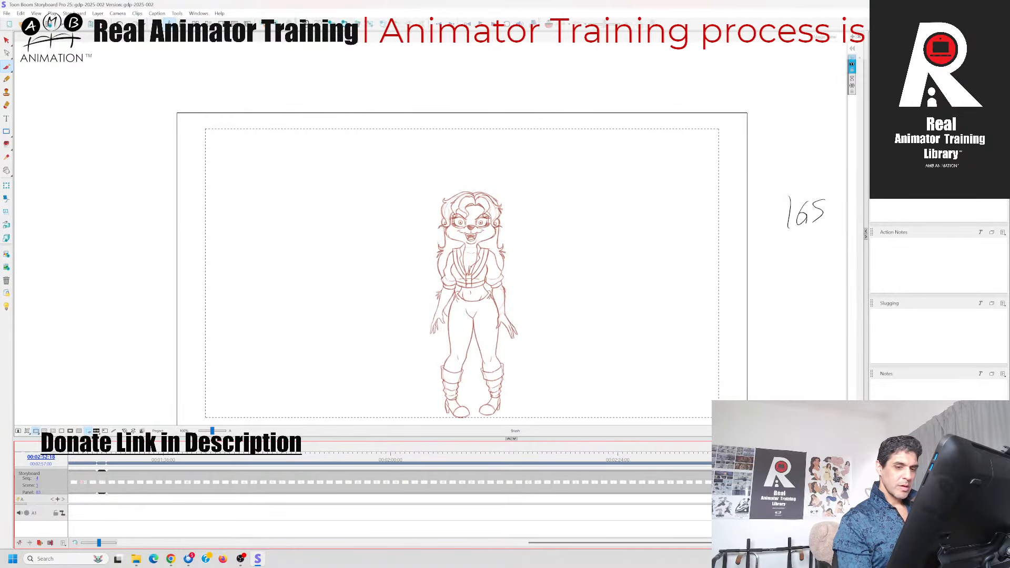
Cut the row of gesture sketches from the red dance pose's panel and paste it into the standing pose's panel, 83
{"action": "left_click_drag", "start_coordinate": [212, 431], "coordinate": [210, 431]}
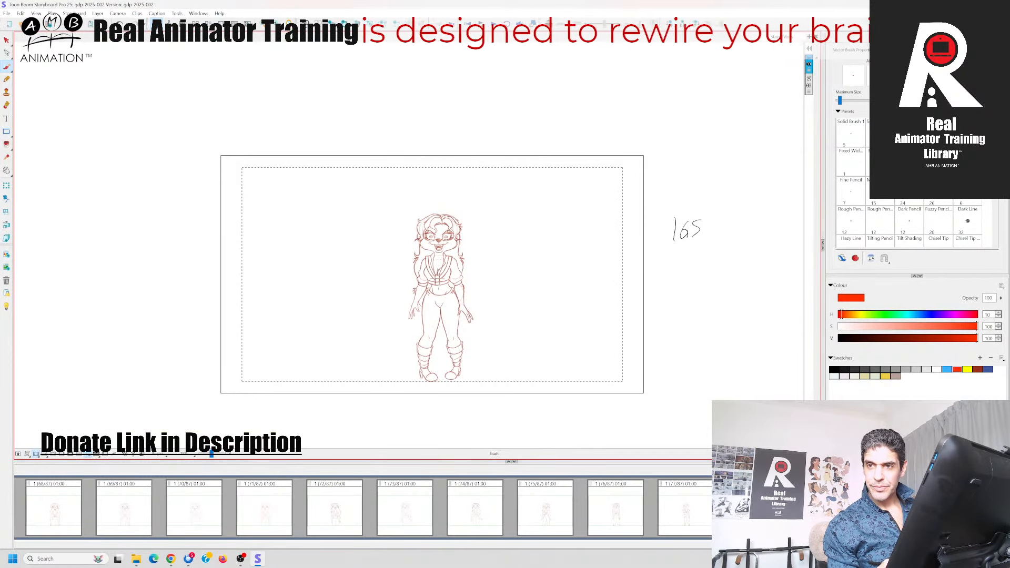
{"action": "scroll", "coordinate": [363, 508], "scroll_direction": "right", "scroll_amount": 5}
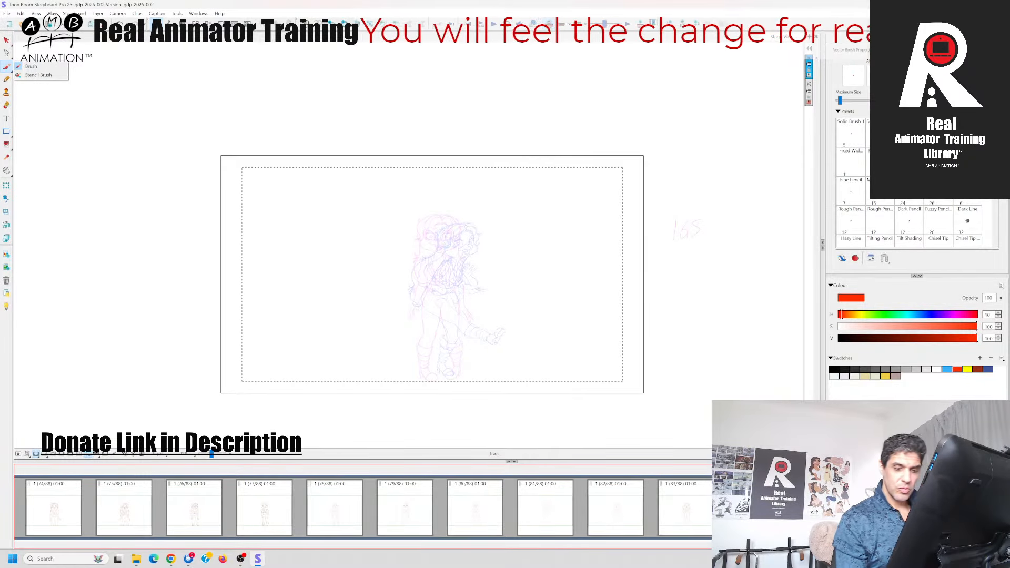
{"action": "left_click", "coordinate": [6, 40]}
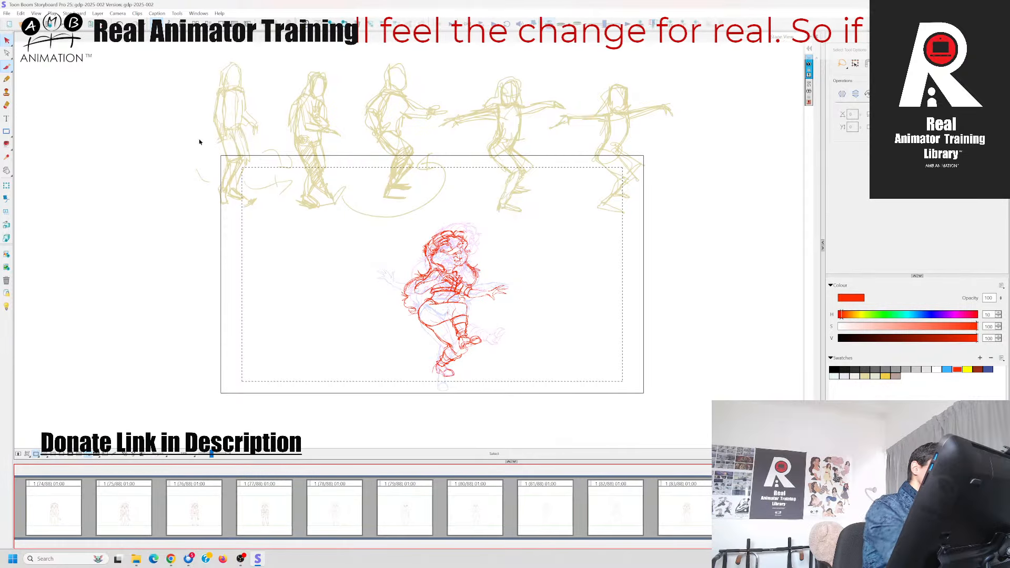
{"action": "left_click", "coordinate": [252, 139]}
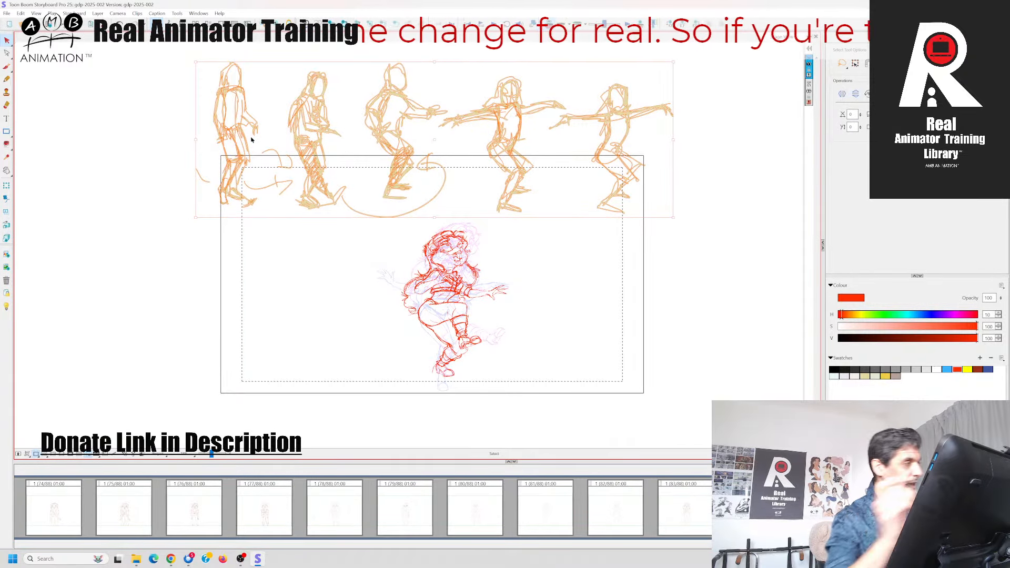
{"action": "left_click", "coordinate": [21, 13]}
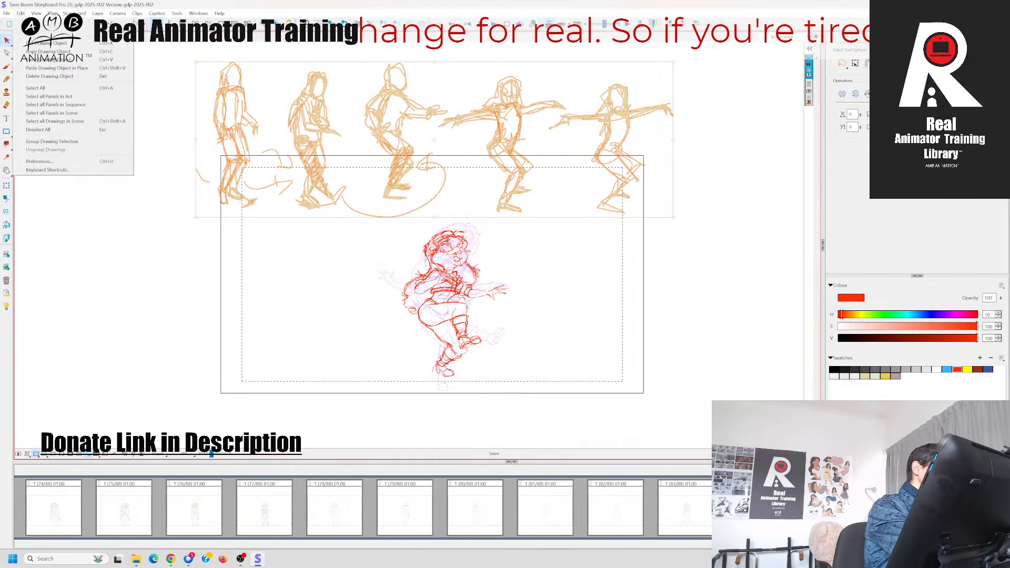
{"action": "left_click", "coordinate": [49, 43]}
{"action": "left_click", "coordinate": [757, 509]}
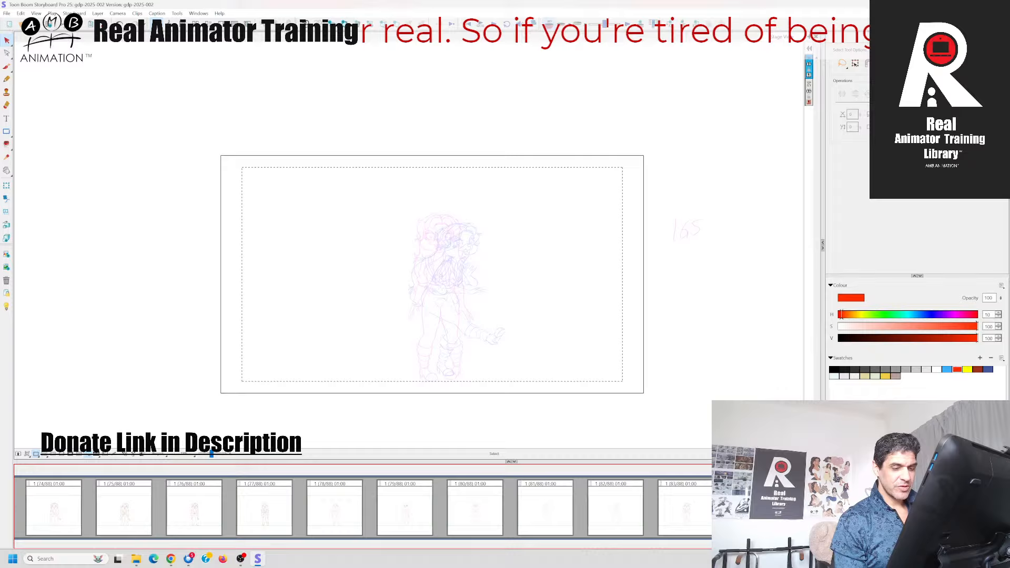
{"action": "left_click", "coordinate": [690, 500]}
{"action": "key", "text": "ctrl+v"}
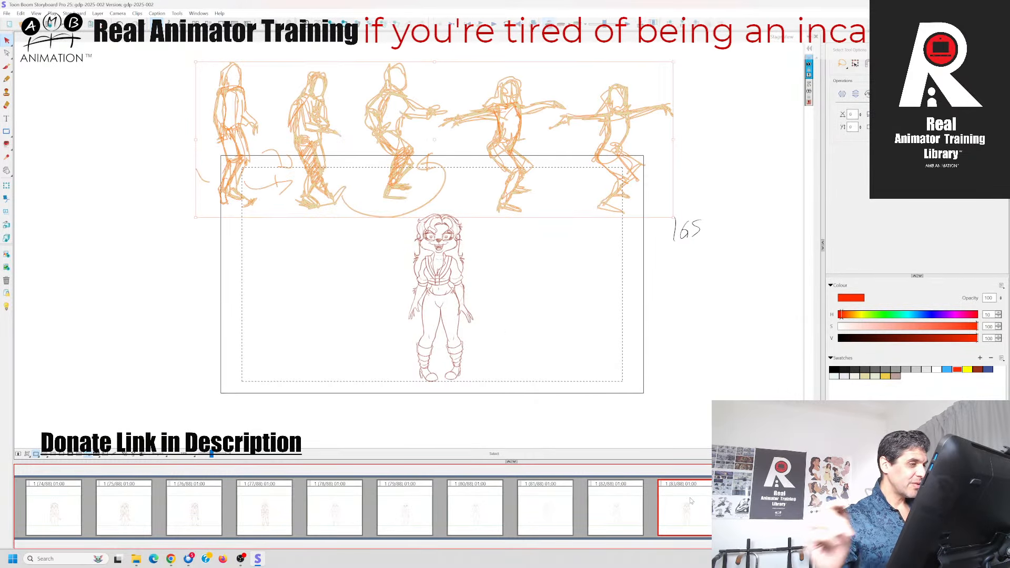
Move the pasted gesture sketches slightly higher above the standing character and go to the following empty panel
{"action": "left_click_drag", "start_coordinate": [518, 184], "coordinate": [521, 163]}
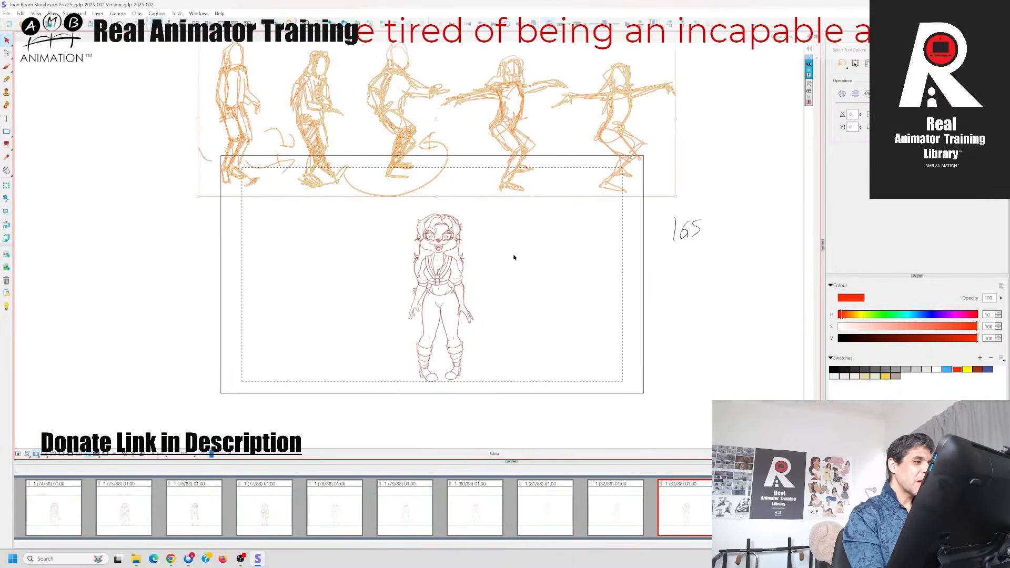
{"action": "left_click", "coordinate": [521, 227]}
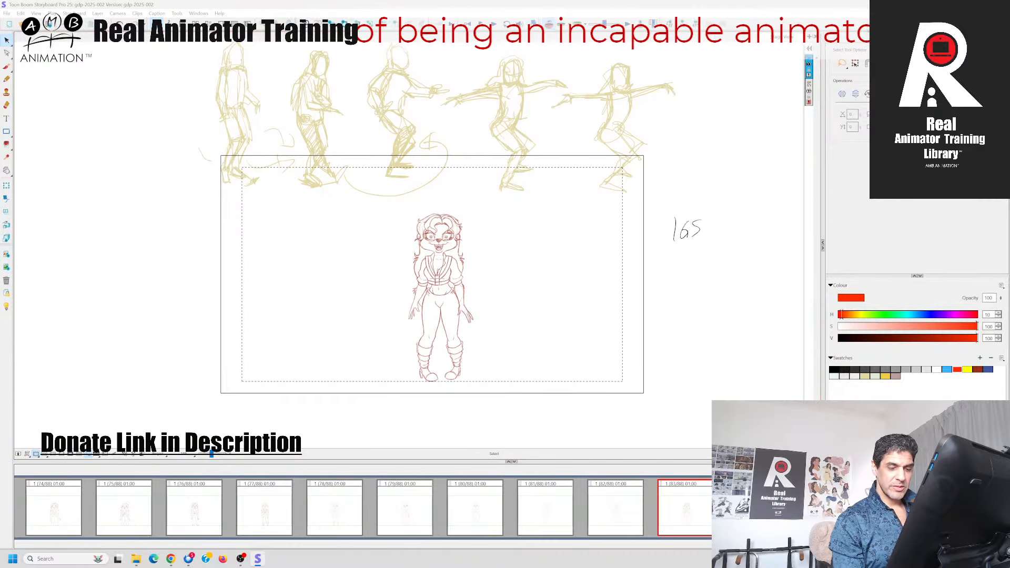
{"action": "left_click", "coordinate": [675, 473]}
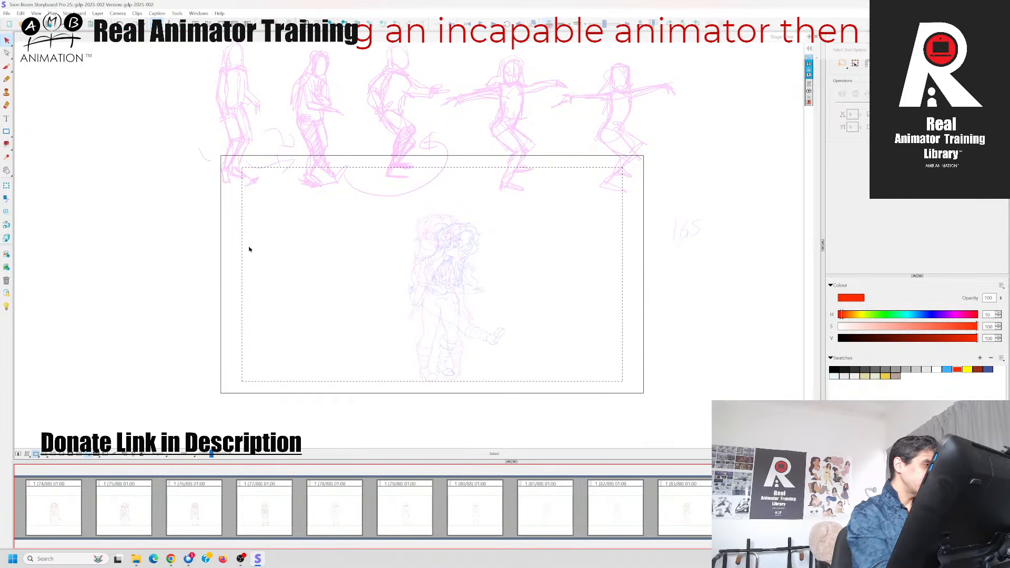
{"action": "left_click", "coordinate": [6, 67]}
{"action": "left_click", "coordinate": [222, 458]}
{"action": "key", "text": "2"}
{"action": "key", "text": "2"}
{"action": "key", "text": "2"}
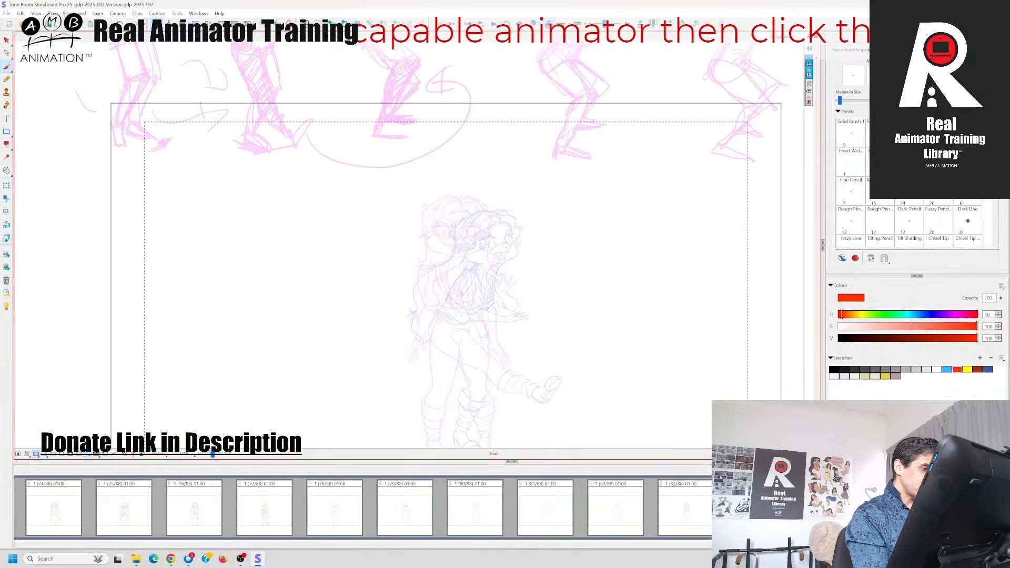
{"action": "left_click_drag", "start_coordinate": [327, 337], "coordinate": [363, 395]}
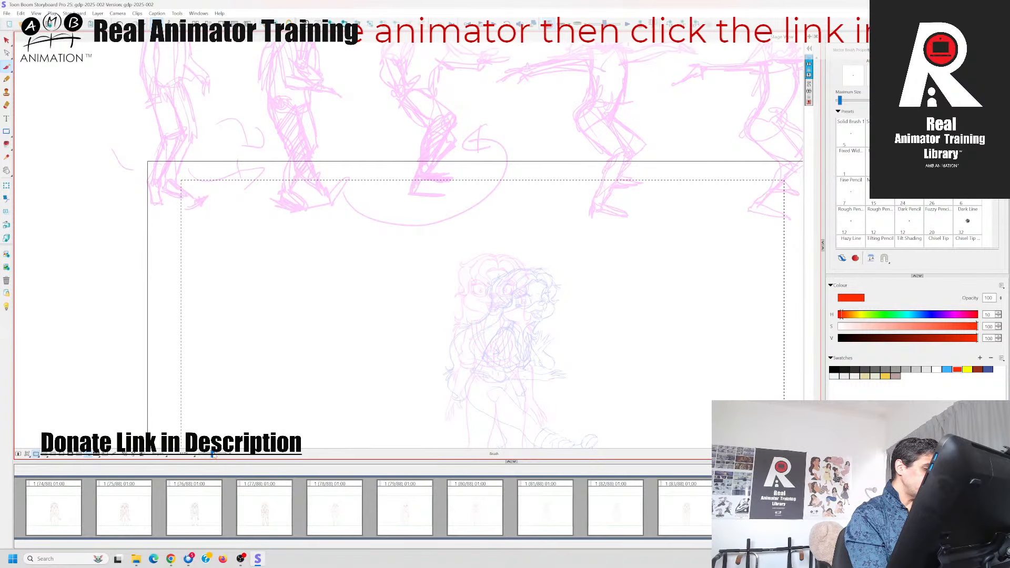
Select all the gesture sketches in panel 83, shift them down into the frame, and cut them from that panel
{"action": "left_click", "coordinate": [7, 41]}
{"action": "left_click", "coordinate": [692, 496]}
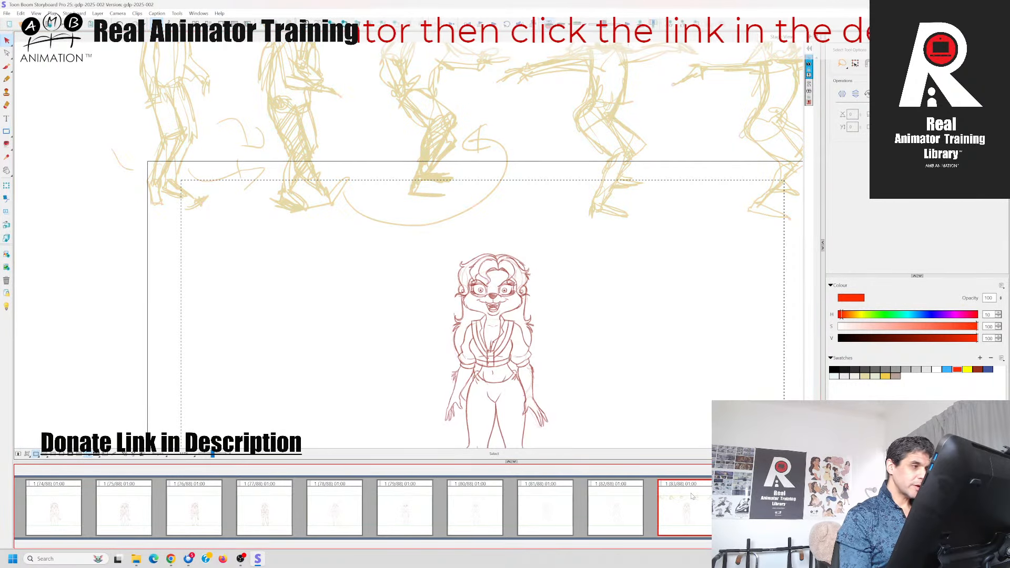
{"action": "left_click", "coordinate": [428, 182]}
{"action": "key", "text": "ctrl+a"}
{"action": "mouse_move", "coordinate": [431, 170]}
{"action": "left_mouse_down"}
{"action": "mouse_move", "coordinate": [420, 213]}
{"action": "mouse_move", "coordinate": [400, 237]}
{"action": "mouse_move", "coordinate": [391, 292]}
{"action": "left_mouse_up"}
{"action": "left_click", "coordinate": [620, 422]}
{"action": "key", "text": "ctrl+a"}
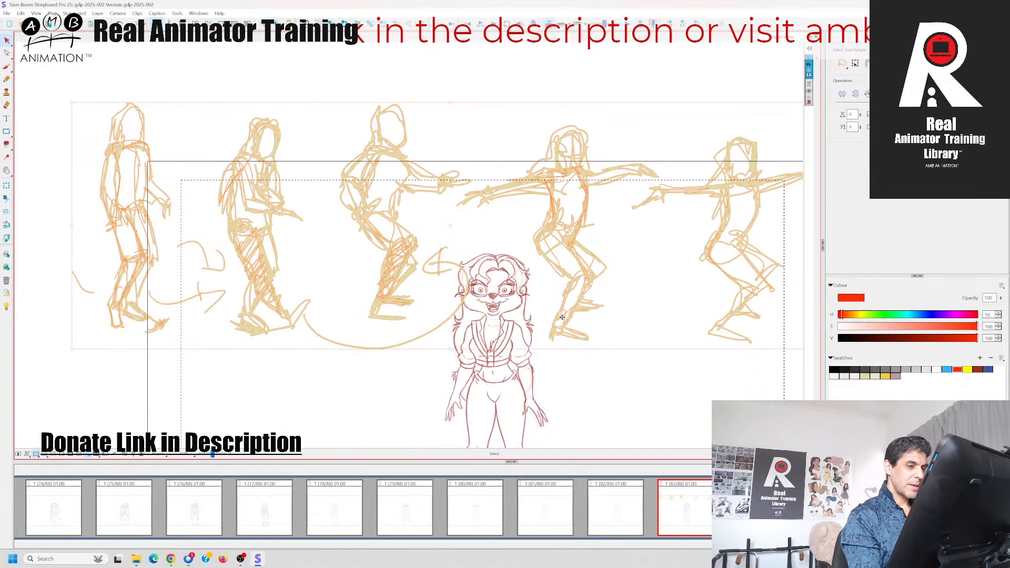
{"action": "left_click", "coordinate": [20, 14]}
{"action": "left_click", "coordinate": [41, 43]}
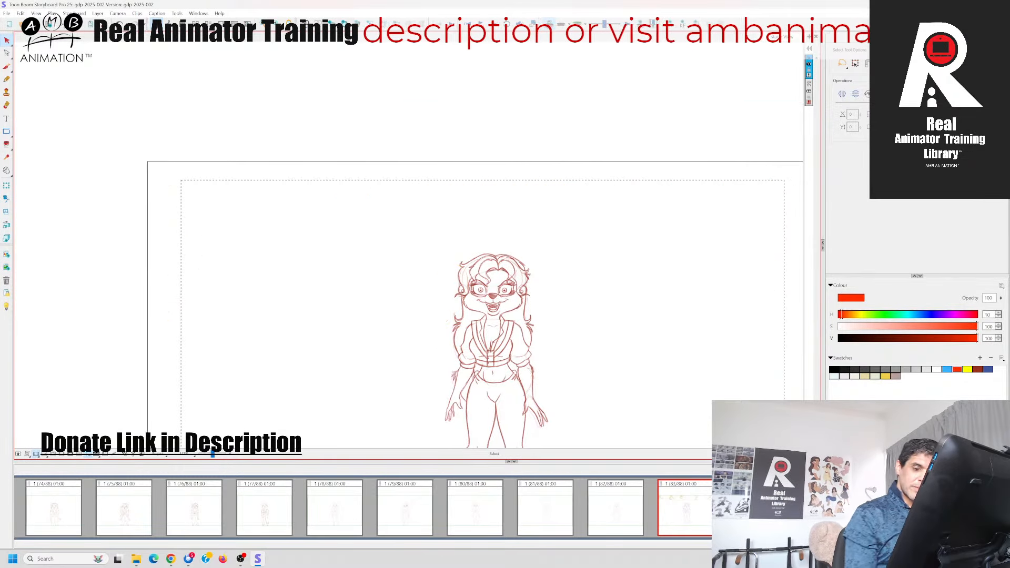
Paste the gesture sketches into the empty panel after panel 83 and position them across the frame's upper edge, above the onion-skinned character
{"action": "left_click", "coordinate": [754, 509]}
{"action": "left_click", "coordinate": [20, 14]}
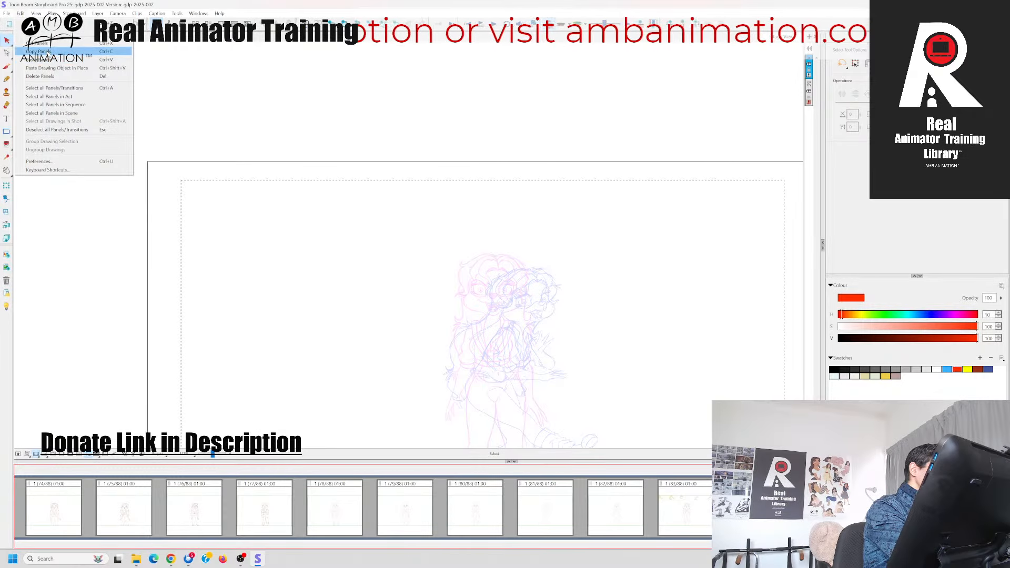
{"action": "left_click", "coordinate": [41, 55]}
{"action": "left_click_drag", "start_coordinate": [574, 298], "coordinate": [582, 264]}
{"action": "left_click_drag", "start_coordinate": [395, 263], "coordinate": [463, 171]}
{"action": "left_click", "coordinate": [333, 294]}
{"action": "left_click_drag", "start_coordinate": [214, 454], "coordinate": [212, 455]}
{"action": "left_click_drag", "start_coordinate": [246, 333], "coordinate": [246, 355]}
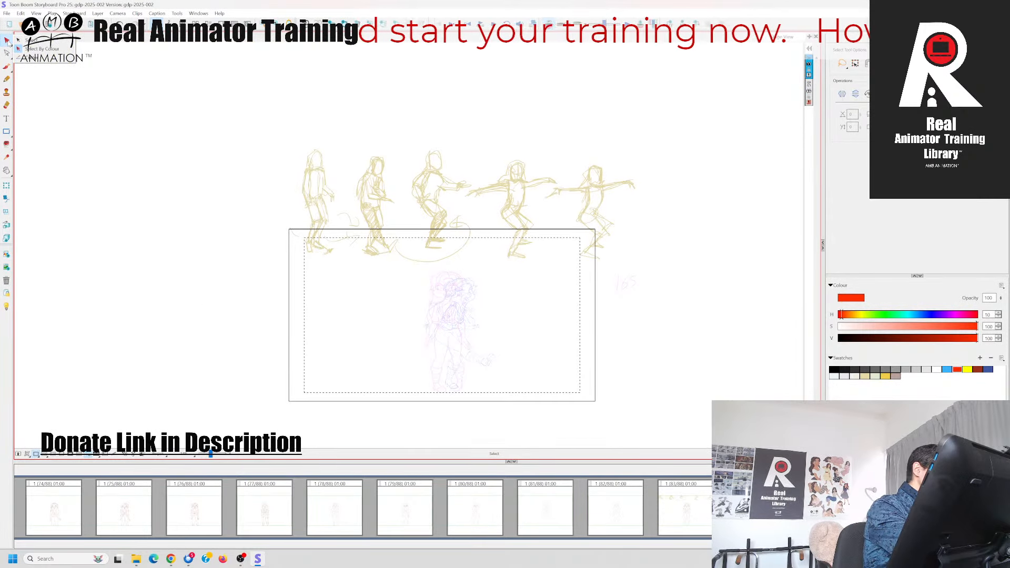
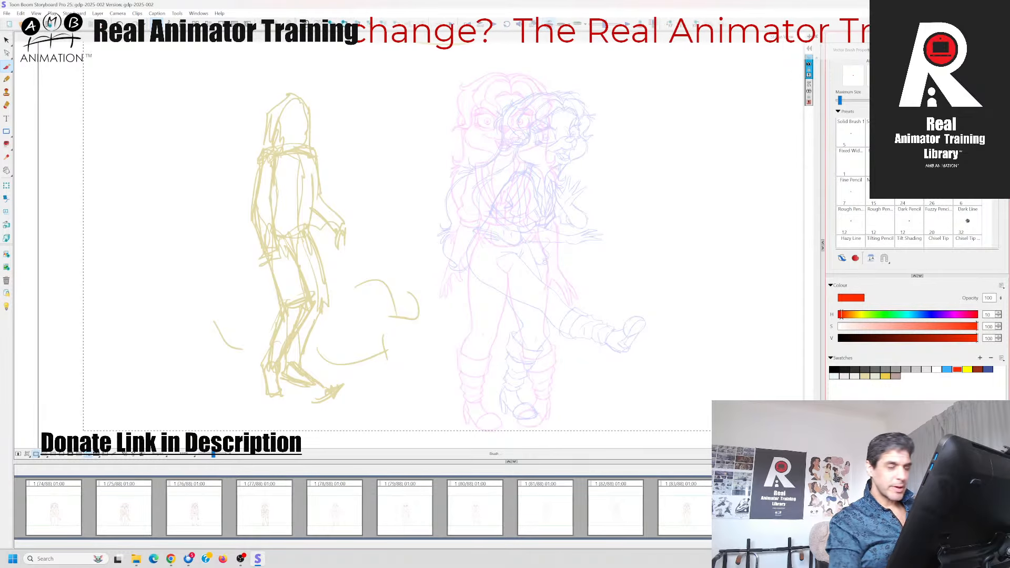
Sketch the right-hand foot with the red brush over the onion-skinned boots in the panel after 83
{"action": "left_click", "coordinate": [6, 70]}
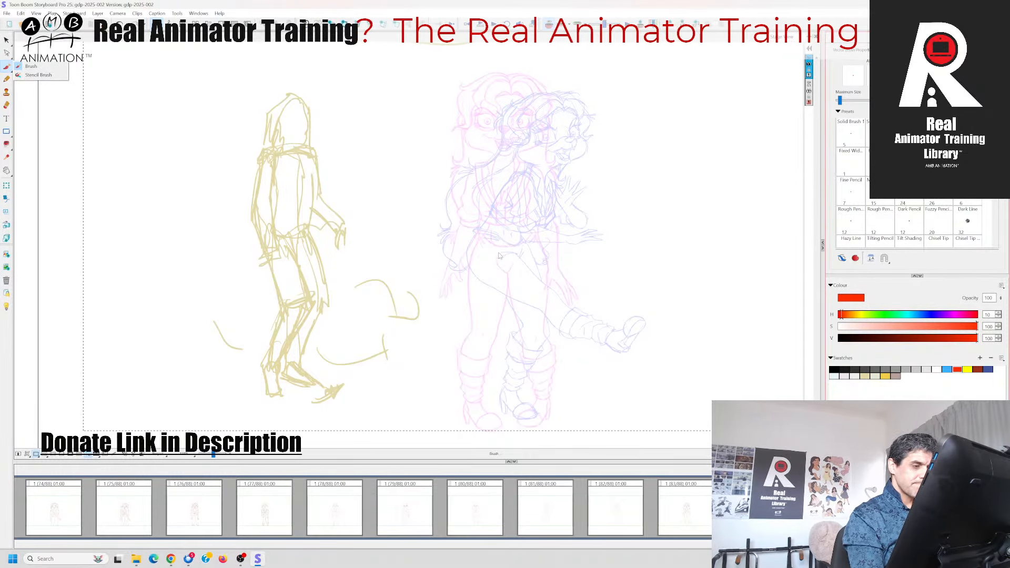
{"action": "left_click", "coordinate": [531, 469]}
{"action": "key", "text": "Left"}
{"action": "key", "text": "Right"}
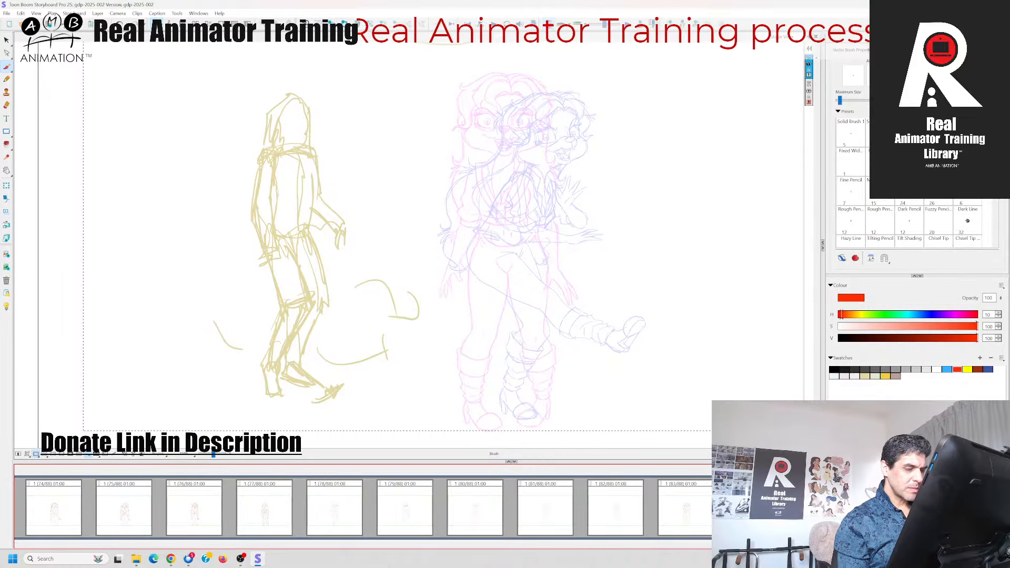
{"action": "key", "text": "Left"}
{"action": "key", "text": "Right"}
{"action": "left_click_drag", "start_coordinate": [525, 402], "coordinate": [509, 416]}
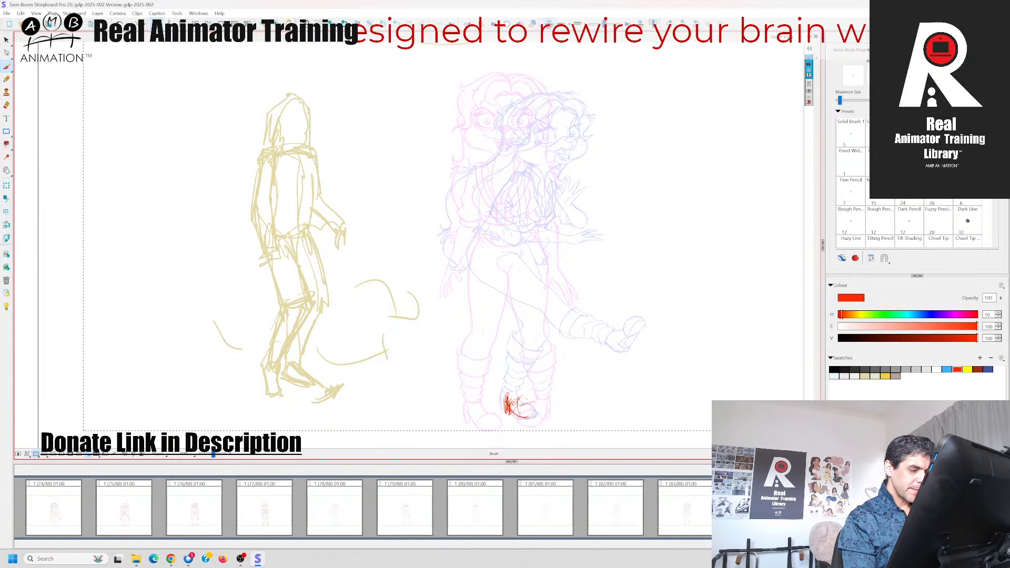
{"action": "left_click_drag", "start_coordinate": [504, 396], "coordinate": [500, 410]}
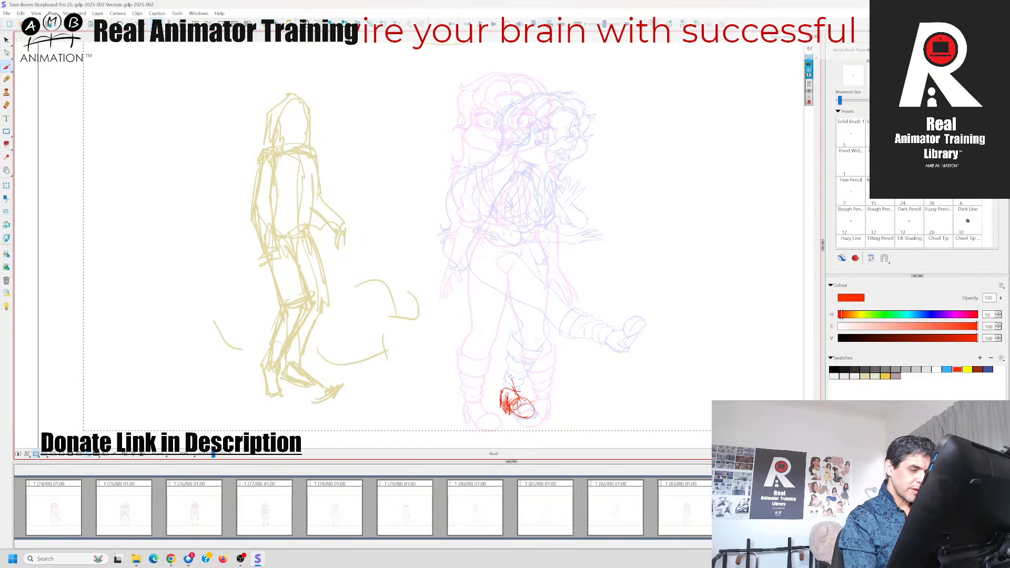
Rough in the right-hand leg from the hip through a bent knee to the ankle, doubling the strokes and reinforcing the heel
{"action": "mouse_move", "coordinate": [502, 257]}
{"action": "left_mouse_down"}
{"action": "mouse_move", "coordinate": [532, 322]}
{"action": "mouse_move", "coordinate": [511, 392]}
{"action": "left_mouse_up"}
{"action": "left_click_drag", "start_coordinate": [527, 319], "coordinate": [509, 397]}
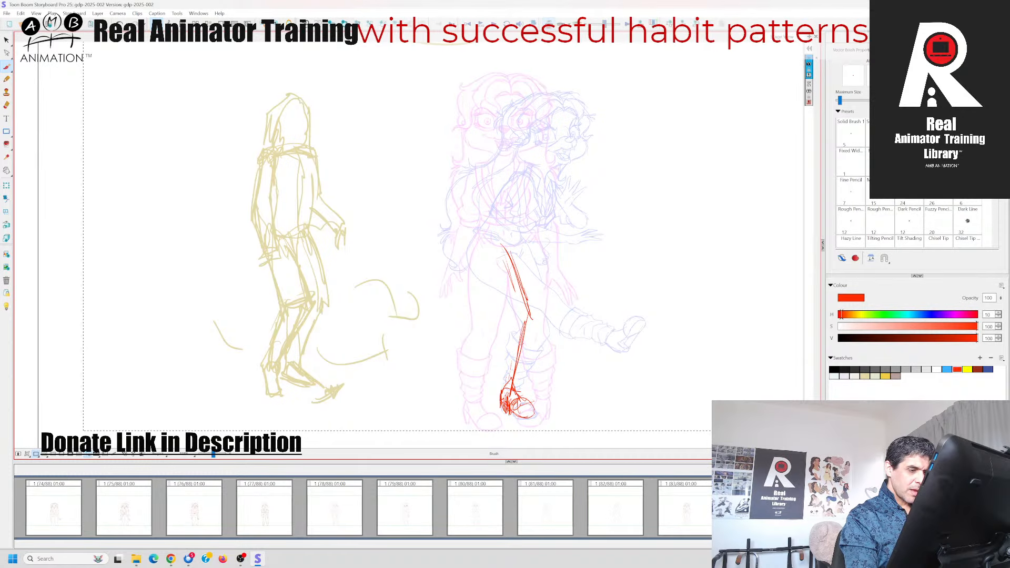
{"action": "left_click_drag", "start_coordinate": [502, 251], "coordinate": [523, 322]}
{"action": "left_click_drag", "start_coordinate": [508, 264], "coordinate": [529, 326]}
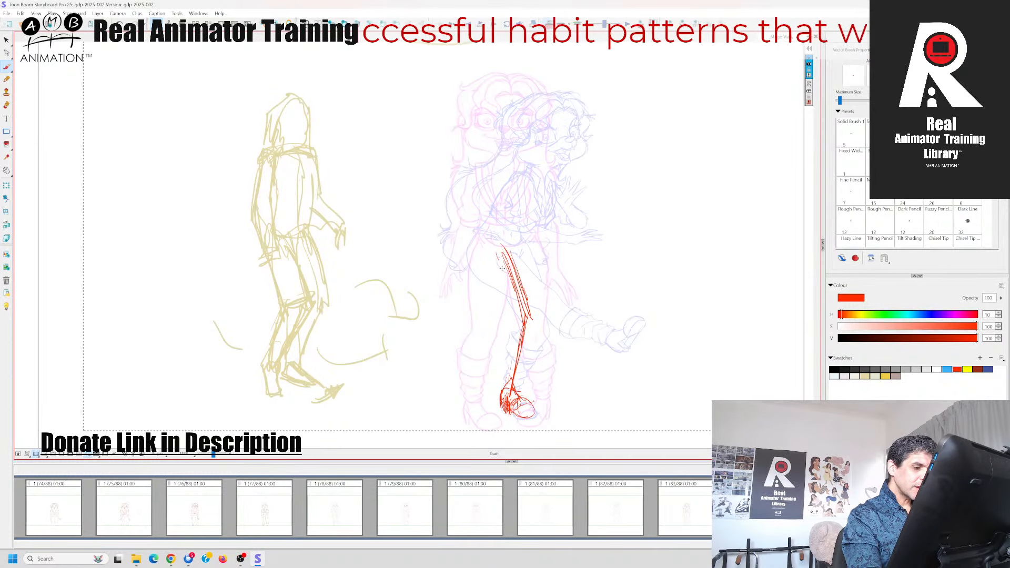
{"action": "mouse_move", "coordinate": [502, 262]}
{"action": "left_mouse_down"}
{"action": "mouse_move", "coordinate": [529, 324]}
{"action": "mouse_move", "coordinate": [505, 400]}
{"action": "left_mouse_up"}
{"action": "left_click_drag", "start_coordinate": [527, 310], "coordinate": [508, 392]}
{"action": "left_click_drag", "start_coordinate": [502, 257], "coordinate": [527, 314]}
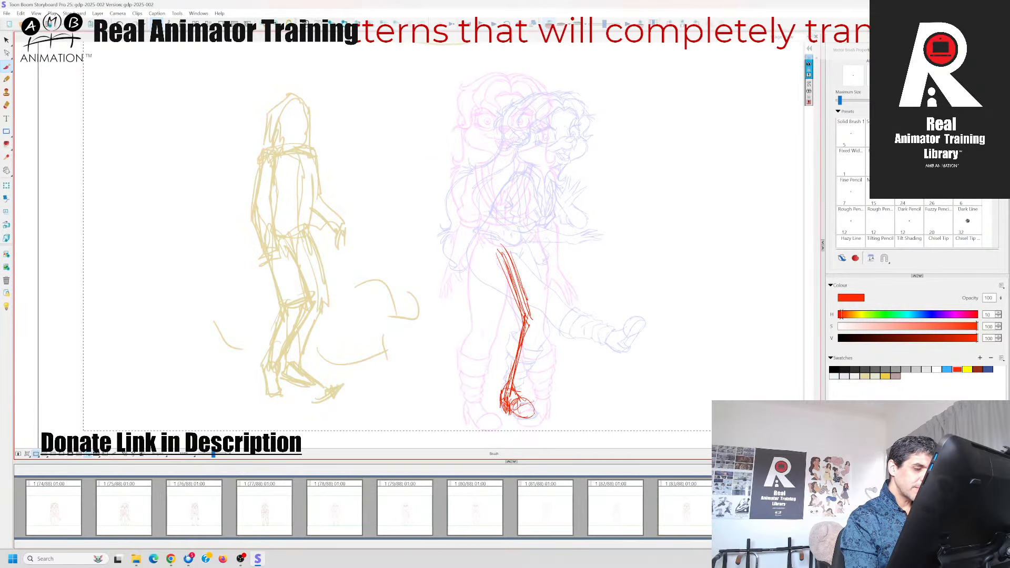
{"action": "left_click_drag", "start_coordinate": [504, 390], "coordinate": [503, 413]}
{"action": "key", "text": "Left"}
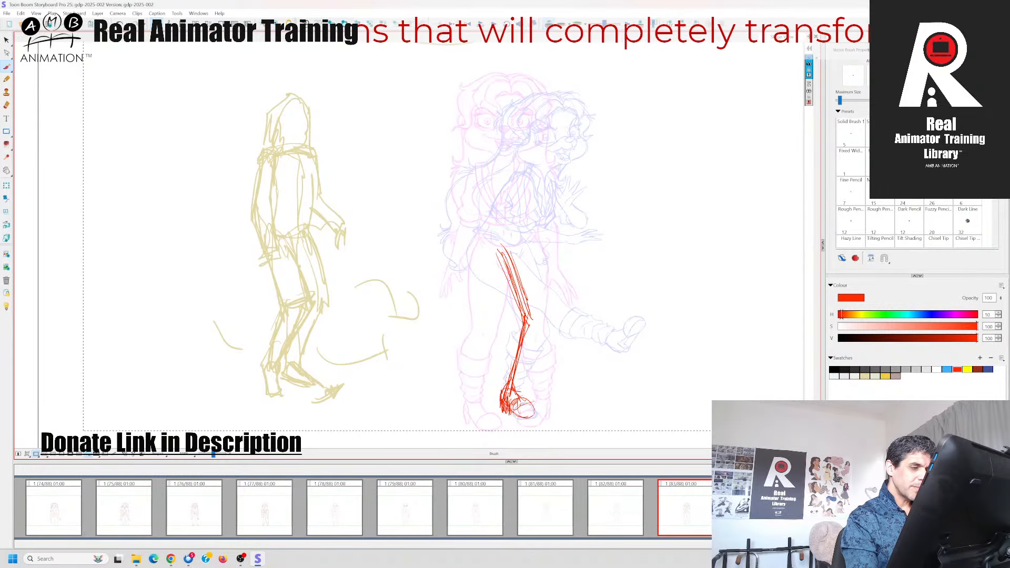
{"action": "key", "text": "Right"}
Rough in the left-hand thigh angling down to the knee and thicken the lines of the right-hand leg
{"action": "left_click_drag", "start_coordinate": [466, 253], "coordinate": [500, 322]}
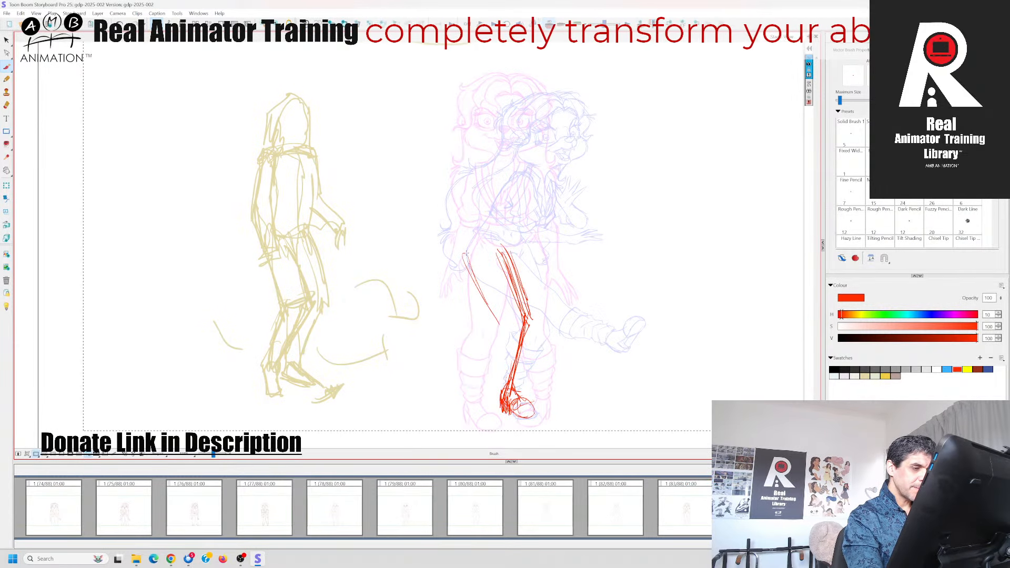
{"action": "left_click_drag", "start_coordinate": [462, 255], "coordinate": [506, 322]}
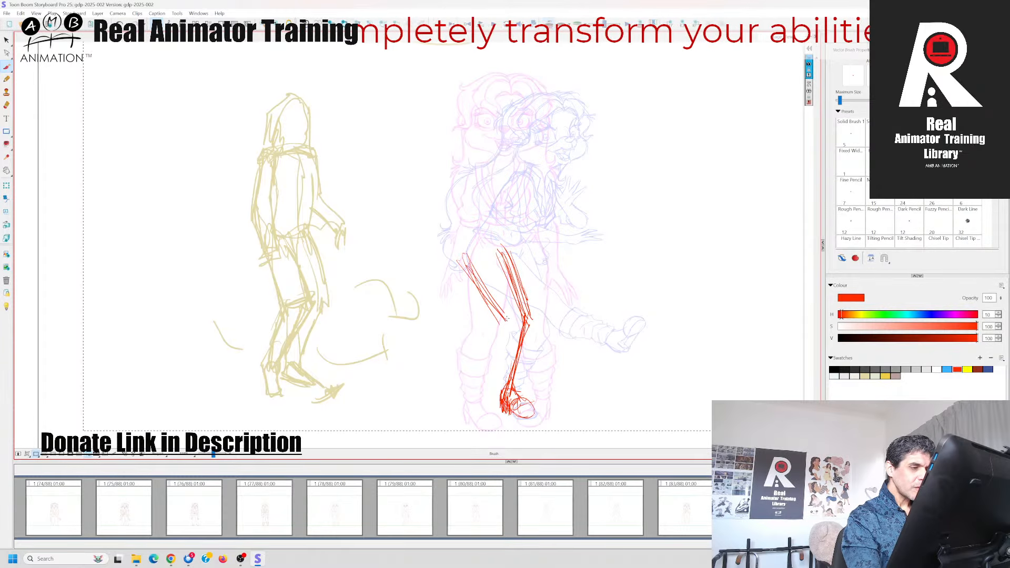
{"action": "mouse_move", "coordinate": [503, 245]}
{"action": "left_mouse_down"}
{"action": "mouse_move", "coordinate": [518, 291]}
{"action": "mouse_move", "coordinate": [521, 280]}
{"action": "left_mouse_up"}
{"action": "mouse_move", "coordinate": [506, 240]}
{"action": "left_mouse_down"}
{"action": "mouse_move", "coordinate": [532, 318]}
{"action": "mouse_move", "coordinate": [518, 373]}
{"action": "left_mouse_up"}
{"action": "mouse_move", "coordinate": [537, 320]}
{"action": "left_mouse_down"}
{"action": "mouse_move", "coordinate": [508, 392]}
{"action": "mouse_move", "coordinate": [510, 263]}
{"action": "left_mouse_up"}
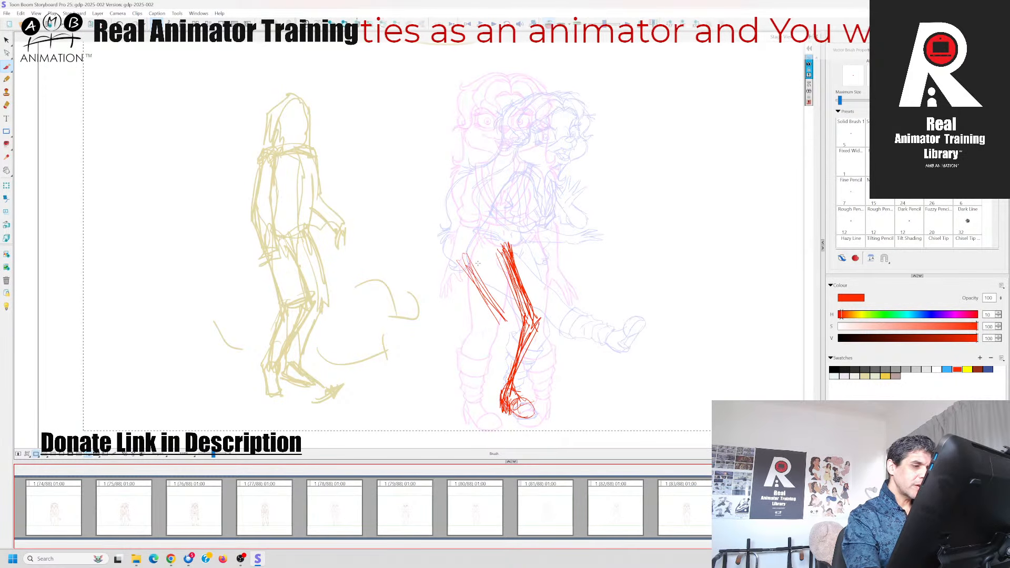
Draw the left-hand lower leg from the knee to the ankle and add a small rounded foot
{"action": "mouse_move", "coordinate": [478, 263]}
{"action": "left_mouse_down"}
{"action": "mouse_move", "coordinate": [506, 329]}
{"action": "mouse_move", "coordinate": [490, 363]}
{"action": "left_mouse_up"}
{"action": "mouse_move", "coordinate": [506, 323]}
{"action": "left_mouse_down"}
{"action": "mouse_move", "coordinate": [476, 373]}
{"action": "mouse_move", "coordinate": [481, 429]}
{"action": "left_mouse_up"}
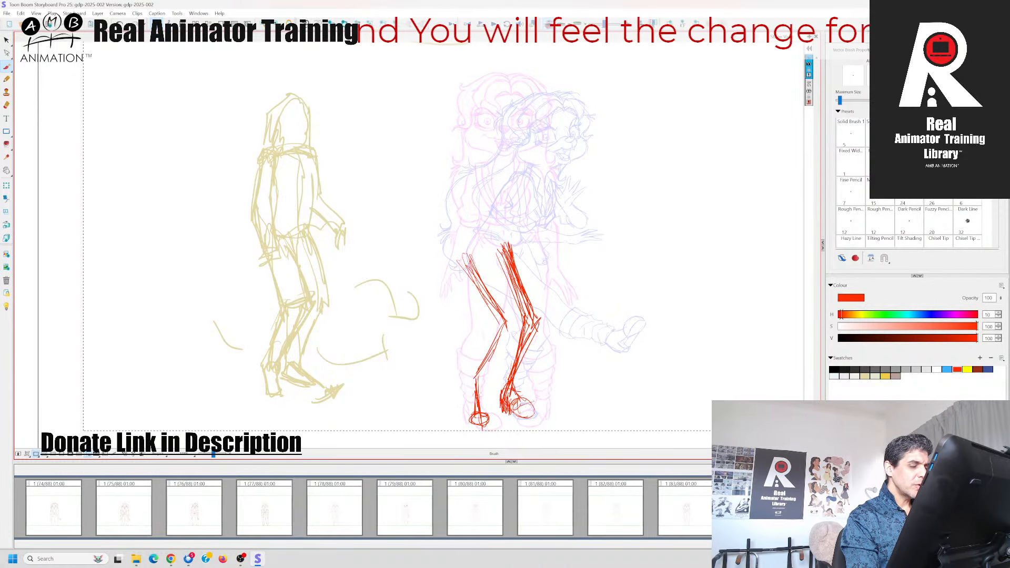
{"action": "mouse_move", "coordinate": [476, 382]}
{"action": "left_mouse_down"}
{"action": "mouse_move", "coordinate": [479, 414]}
{"action": "mouse_move", "coordinate": [467, 406]}
{"action": "left_mouse_up"}
{"action": "left_click_drag", "start_coordinate": [475, 380], "coordinate": [472, 402]}
{"action": "left_click_drag", "start_coordinate": [500, 331], "coordinate": [478, 382]}
{"action": "mouse_move", "coordinate": [463, 261]}
{"action": "left_mouse_down"}
{"action": "mouse_move", "coordinate": [499, 331]}
{"action": "mouse_move", "coordinate": [481, 292]}
{"action": "mouse_move", "coordinate": [469, 382]}
{"action": "left_mouse_up"}
Compare the pose with the neighbouring panels and reinforce the left-hand leg's thigh and knee
{"action": "key", "text": "Right"}
{"action": "key", "text": "Left"}
{"action": "key", "text": "Left"}
{"action": "key", "text": "Right"}
{"action": "mouse_move", "coordinate": [496, 323]}
{"action": "left_mouse_down"}
{"action": "mouse_move", "coordinate": [484, 358]}
{"action": "mouse_move", "coordinate": [486, 349]}
{"action": "left_mouse_up"}
{"action": "mouse_move", "coordinate": [471, 257]}
{"action": "left_mouse_down"}
{"action": "mouse_move", "coordinate": [494, 315]}
{"action": "mouse_move", "coordinate": [485, 301]}
{"action": "left_mouse_up"}
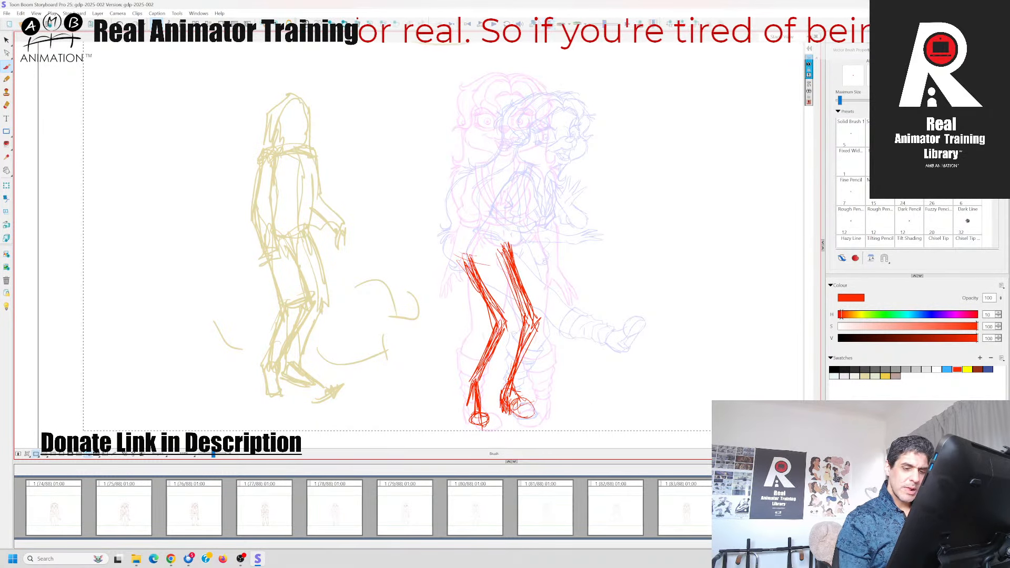
Add a line to the right-hand thigh and join the tops of both legs with a slanted hip line
{"action": "key", "text": "Right"}
{"action": "key", "text": "Left"}
{"action": "key", "text": "Left"}
{"action": "key", "text": "Right"}
{"action": "left_click_drag", "start_coordinate": [517, 253], "coordinate": [532, 317]}
{"action": "left_click_drag", "start_coordinate": [464, 268], "coordinate": [518, 253]}
{"action": "left_click_drag", "start_coordinate": [460, 267], "coordinate": [509, 255]}
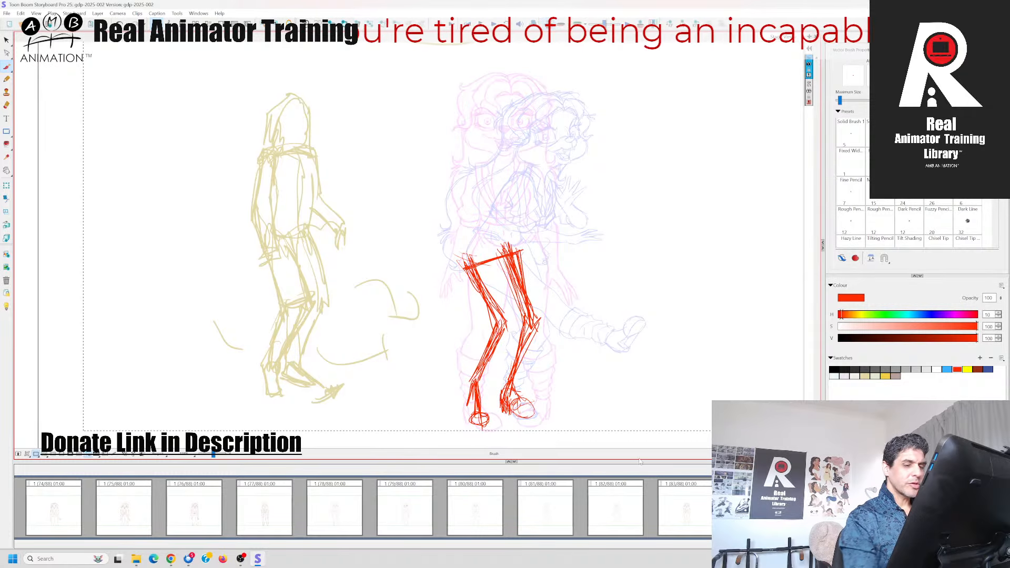
Strengthen the outer contour of the right-hand thigh from the end of the hip line to the knee
{"action": "key", "text": "Right"}
{"action": "key", "text": "Left"}
{"action": "key", "text": "Left"}
{"action": "key", "text": "Right"}
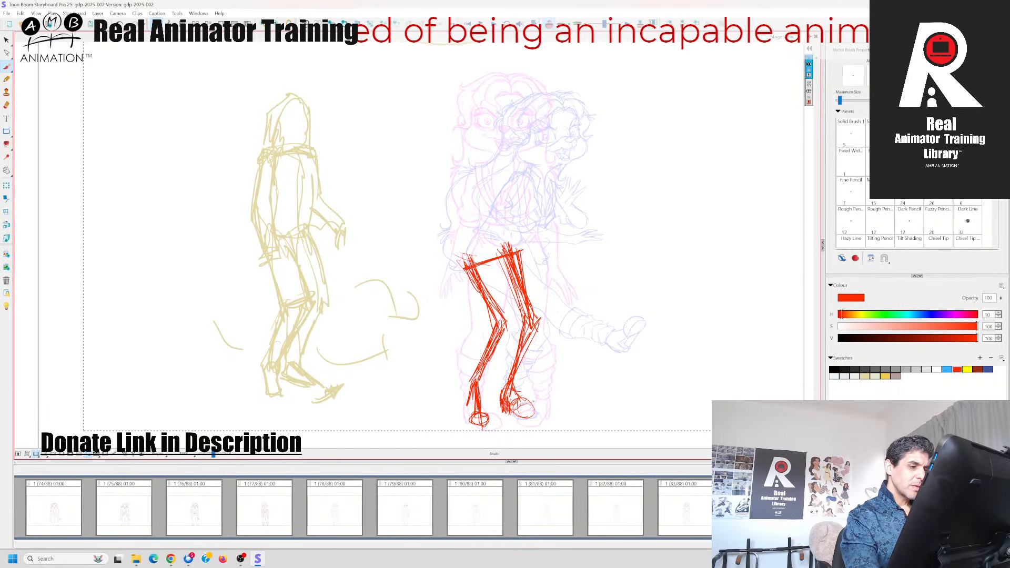
{"action": "left_click_drag", "start_coordinate": [520, 251], "coordinate": [532, 323]}
{"action": "left_click_drag", "start_coordinate": [521, 253], "coordinate": [528, 303]}
Erase the excess inner strokes of the right-hand thigh, above the hip line and around the knee
{"action": "left_click", "coordinate": [7, 104]}
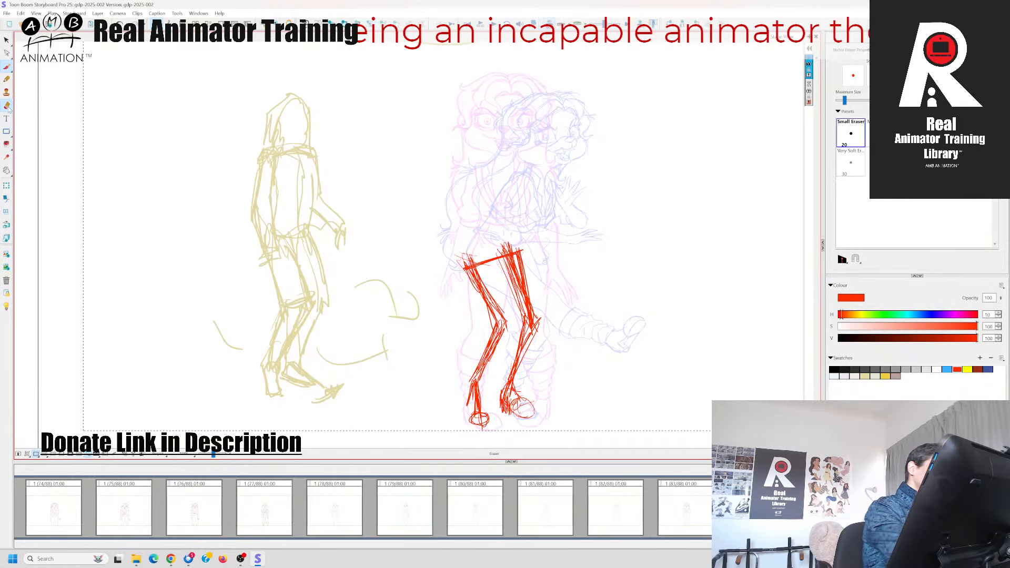
{"action": "mouse_move", "coordinate": [518, 258]}
{"action": "left_mouse_down"}
{"action": "mouse_move", "coordinate": [513, 297]}
{"action": "mouse_move", "coordinate": [528, 322]}
{"action": "left_mouse_up"}
{"action": "mouse_move", "coordinate": [510, 260]}
{"action": "left_mouse_down"}
{"action": "mouse_move", "coordinate": [515, 303]}
{"action": "mouse_move", "coordinate": [511, 276]}
{"action": "left_mouse_up"}
{"action": "left_click_drag", "start_coordinate": [516, 301], "coordinate": [524, 320]}
{"action": "left_click_drag", "start_coordinate": [499, 243], "coordinate": [513, 253]}
{"action": "mouse_move", "coordinate": [526, 317]}
{"action": "left_mouse_down"}
{"action": "mouse_move", "coordinate": [537, 338]}
{"action": "mouse_move", "coordinate": [526, 345]}
{"action": "left_mouse_up"}
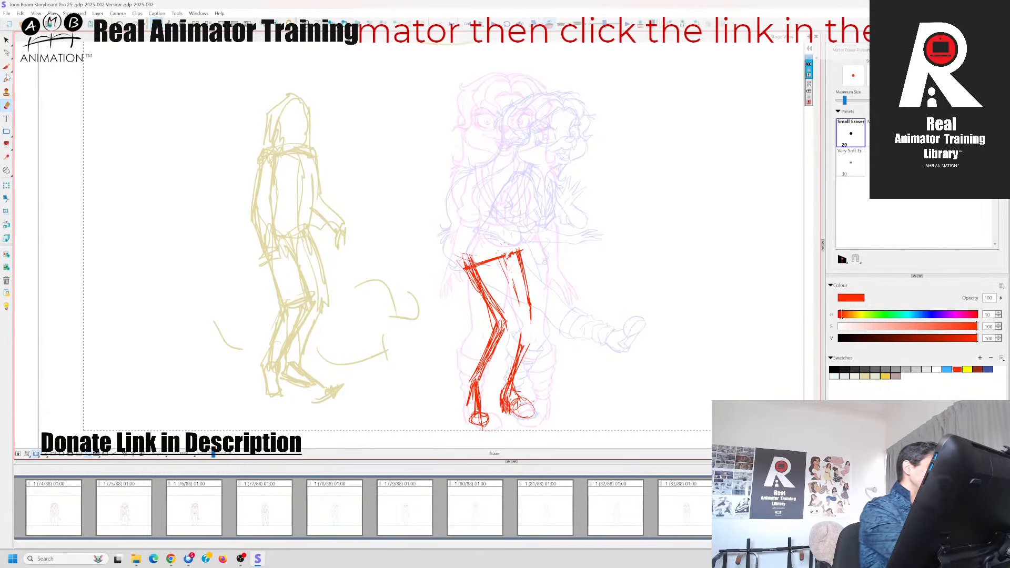
Redraw the right-hand leg from the thigh to the shin with the brush and compare it with the neighbouring panels
{"action": "key", "text": "alt+b"}
{"action": "mouse_move", "coordinate": [522, 271]}
{"action": "left_mouse_down"}
{"action": "mouse_move", "coordinate": [530, 325]}
{"action": "mouse_move", "coordinate": [510, 373]}
{"action": "left_mouse_up"}
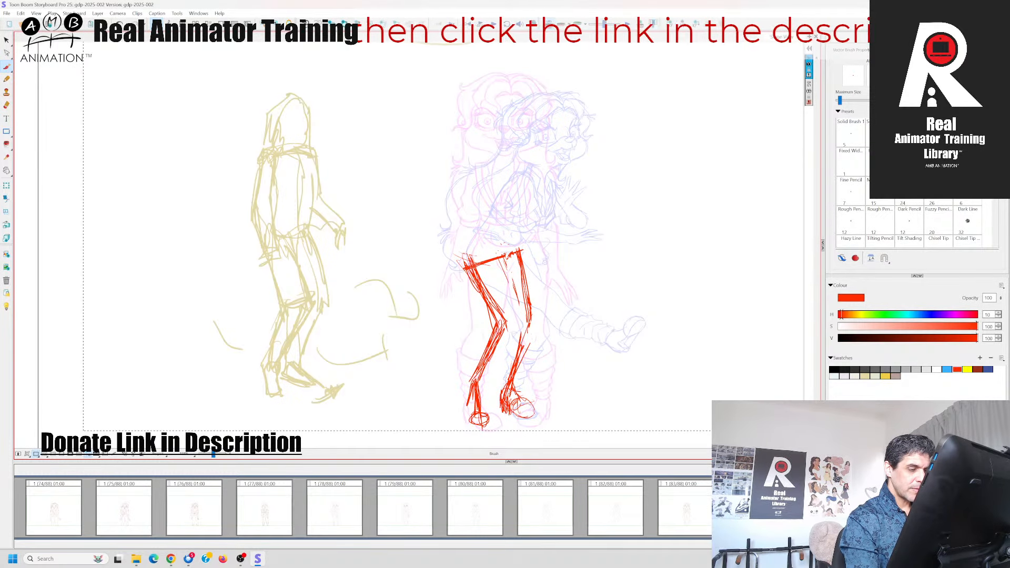
{"action": "key", "text": "Right"}
{"action": "key", "text": "Left"}
{"action": "key", "text": "Left"}
{"action": "key", "text": "Right"}
Darken the left-hand leg and redraw the hip line slightly wider, flipping to the previous panel to compare
{"action": "key", "text": "Left"}
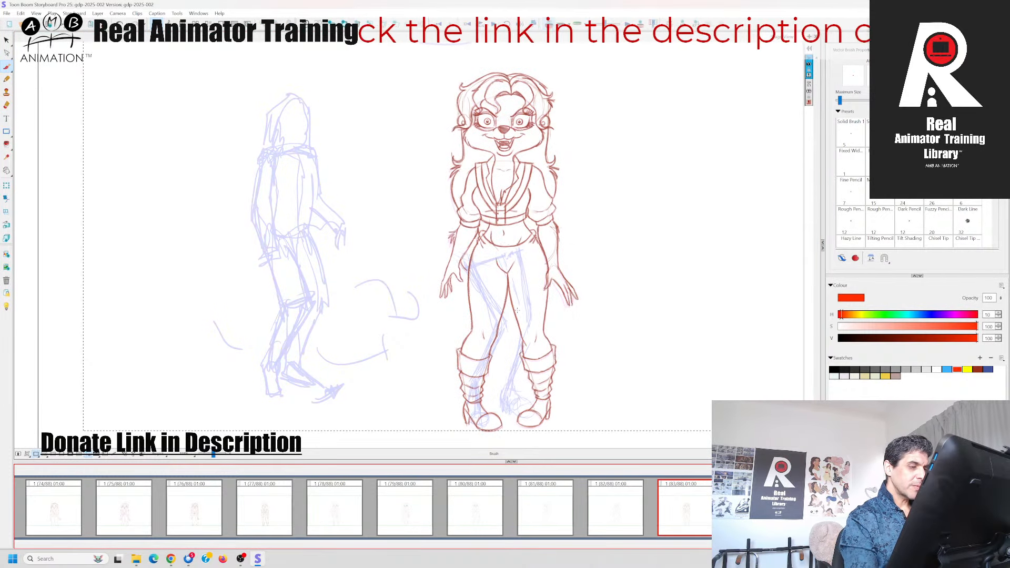
{"action": "key", "text": "Right"}
{"action": "mouse_move", "coordinate": [479, 289]}
{"action": "left_mouse_down"}
{"action": "mouse_move", "coordinate": [495, 333]}
{"action": "mouse_move", "coordinate": [472, 389]}
{"action": "left_mouse_up"}
{"action": "key", "text": "Left"}
{"action": "key", "text": "Right"}
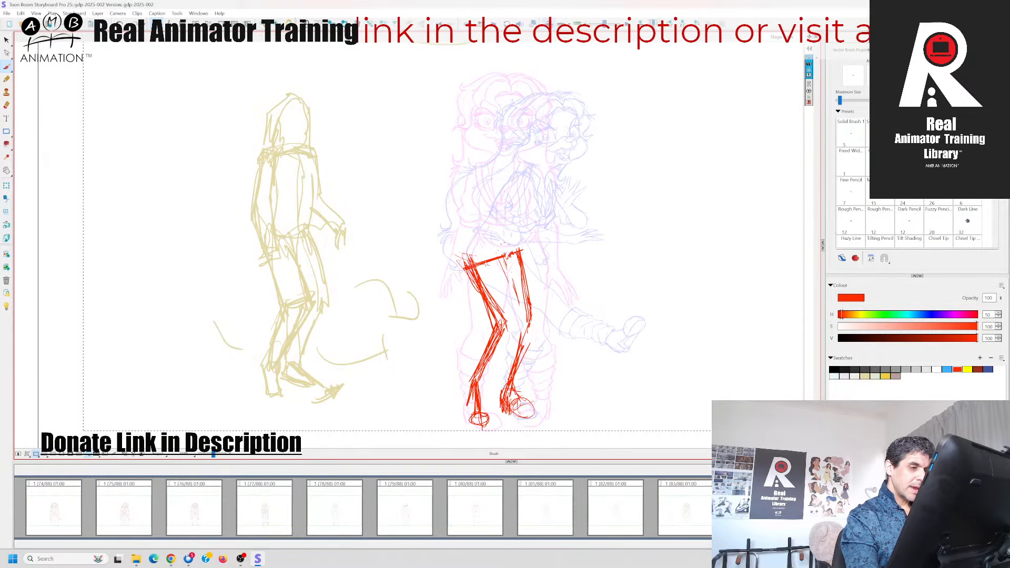
{"action": "mouse_move", "coordinate": [464, 255]}
{"action": "left_mouse_down"}
{"action": "mouse_move", "coordinate": [470, 269]}
{"action": "mouse_move", "coordinate": [529, 253]}
{"action": "left_mouse_up"}
{"action": "key", "text": "Left"}
{"action": "key", "text": "Right"}
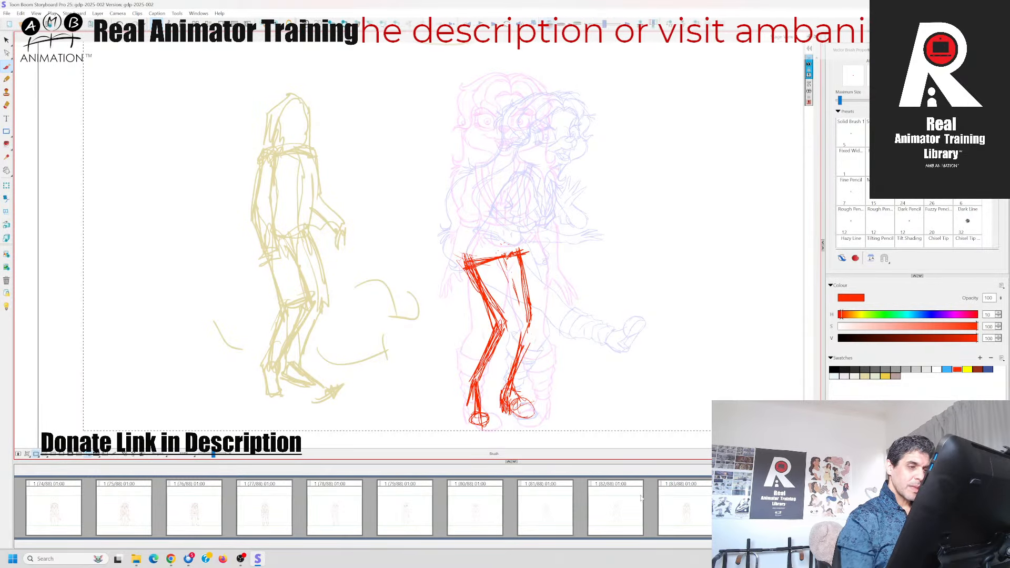
{"action": "key", "text": "Left"}
{"action": "key", "text": "Right"}
Reinforce the hip line and the outer edge of the right-hand thigh, checking against the previous panel
{"action": "key", "text": "Left"}
{"action": "key", "text": "Right"}
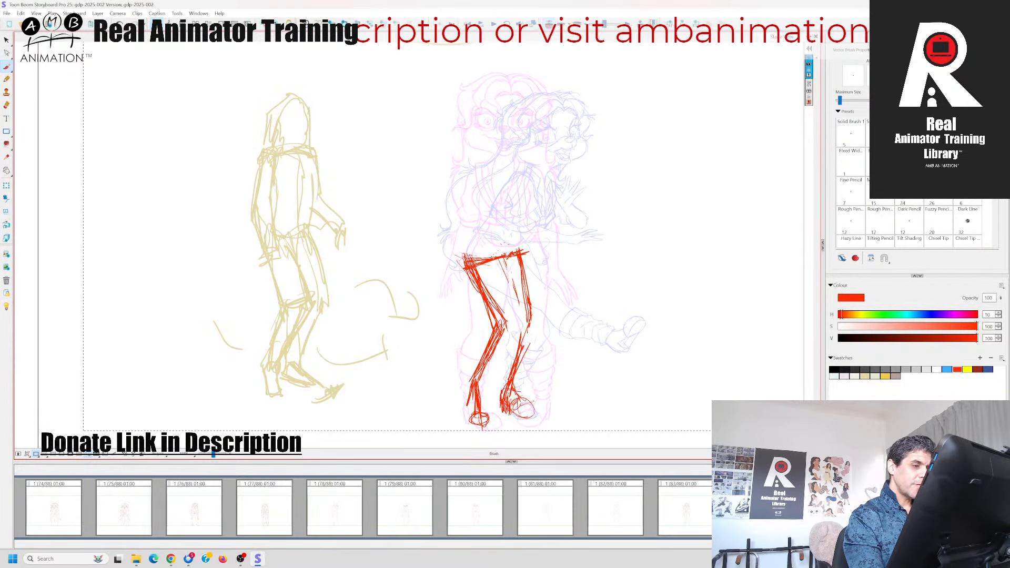
{"action": "mouse_move", "coordinate": [479, 257]}
{"action": "left_mouse_down"}
{"action": "mouse_move", "coordinate": [522, 253]}
{"action": "mouse_move", "coordinate": [529, 326]}
{"action": "left_mouse_up"}
{"action": "key", "text": "Left"}
{"action": "key", "text": "Right"}
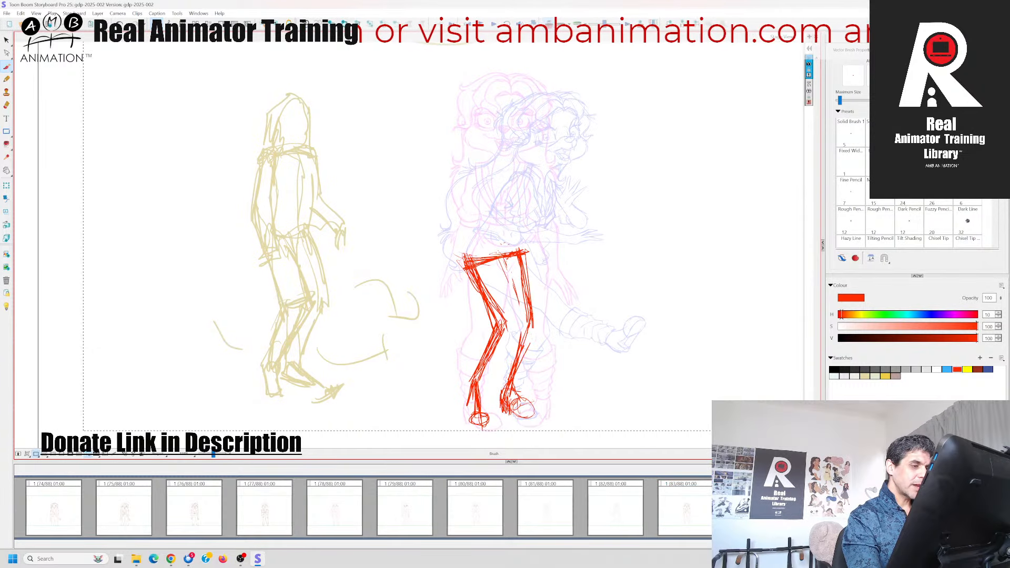
Sketch the torso's centre line rising from the hips, the shoulder line and the upper right-hand side of the ribcage
{"action": "key", "text": "Left"}
{"action": "key", "text": "Right"}
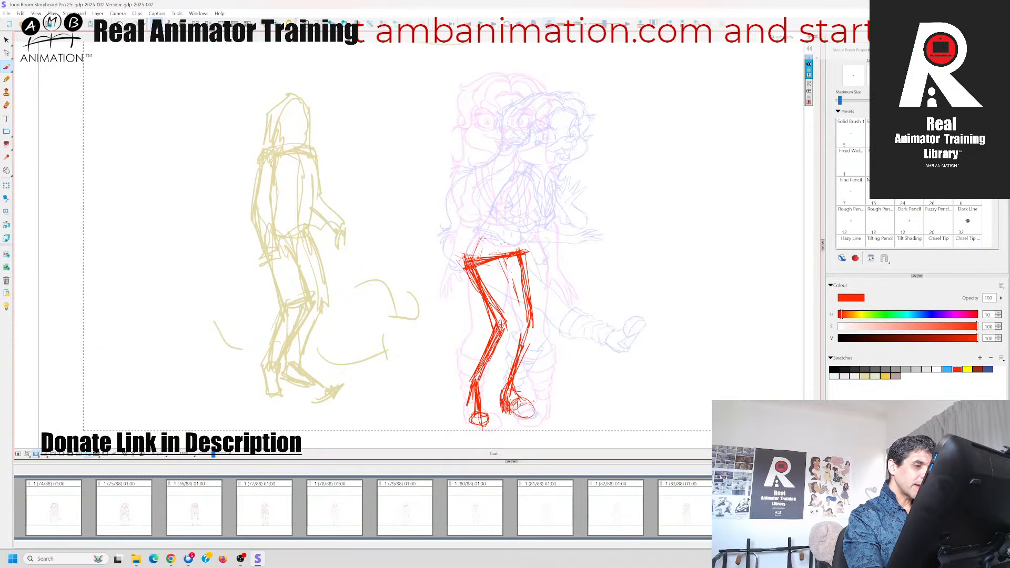
{"action": "mouse_move", "coordinate": [490, 265]}
{"action": "left_mouse_down"}
{"action": "mouse_move", "coordinate": [505, 182]}
{"action": "mouse_move", "coordinate": [530, 169]}
{"action": "left_mouse_up"}
{"action": "key", "text": "Left"}
{"action": "key", "text": "Right"}
{"action": "left_click_drag", "start_coordinate": [521, 168], "coordinate": [528, 210]}
{"action": "left_click_drag", "start_coordinate": [513, 167], "coordinate": [526, 210]}
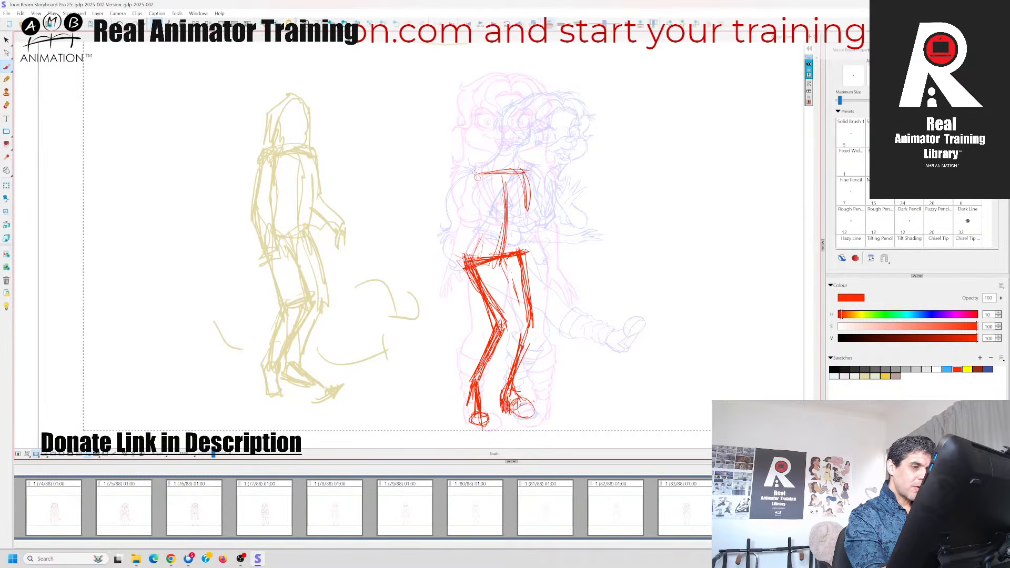
Complete the ribcage as a tapered, rounded shape below the shoulder line and start the waist line down to the hip
{"action": "left_click_drag", "start_coordinate": [473, 176], "coordinate": [485, 220]}
{"action": "left_click_drag", "start_coordinate": [474, 182], "coordinate": [503, 234]}
{"action": "mouse_move", "coordinate": [503, 235]}
{"action": "left_mouse_down"}
{"action": "mouse_move", "coordinate": [516, 218]}
{"action": "mouse_move", "coordinate": [519, 230]}
{"action": "left_mouse_up"}
{"action": "mouse_move", "coordinate": [522, 170]}
{"action": "left_mouse_down"}
{"action": "mouse_move", "coordinate": [530, 221]}
{"action": "mouse_move", "coordinate": [470, 180]}
{"action": "left_mouse_up"}
{"action": "mouse_move", "coordinate": [504, 170]}
{"action": "left_mouse_down"}
{"action": "mouse_move", "coordinate": [473, 181]}
{"action": "mouse_move", "coordinate": [508, 236]}
{"action": "left_mouse_up"}
{"action": "left_click_drag", "start_coordinate": [525, 173], "coordinate": [516, 230]}
{"action": "left_click_drag", "start_coordinate": [474, 182], "coordinate": [525, 166]}
{"action": "mouse_move", "coordinate": [507, 168]}
{"action": "left_mouse_down"}
{"action": "mouse_move", "coordinate": [472, 213]}
{"action": "mouse_move", "coordinate": [472, 263]}
{"action": "left_mouse_up"}
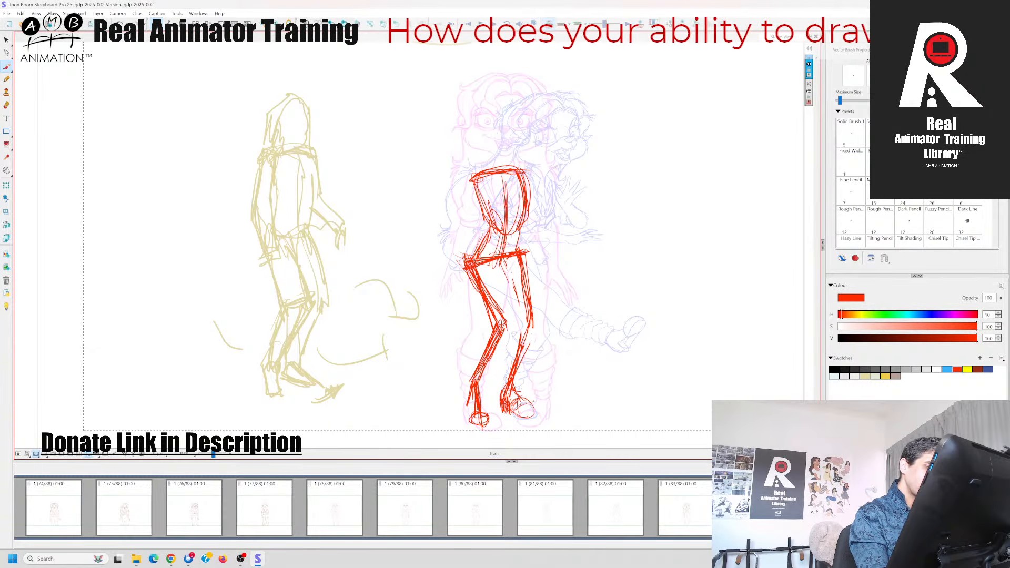
Connect the ribcage to the hips with waist lines on both sides and compare the torso with the neighbouring panels
{"action": "left_click_drag", "start_coordinate": [490, 222], "coordinate": [468, 261]}
{"action": "left_click_drag", "start_coordinate": [513, 213], "coordinate": [519, 251]}
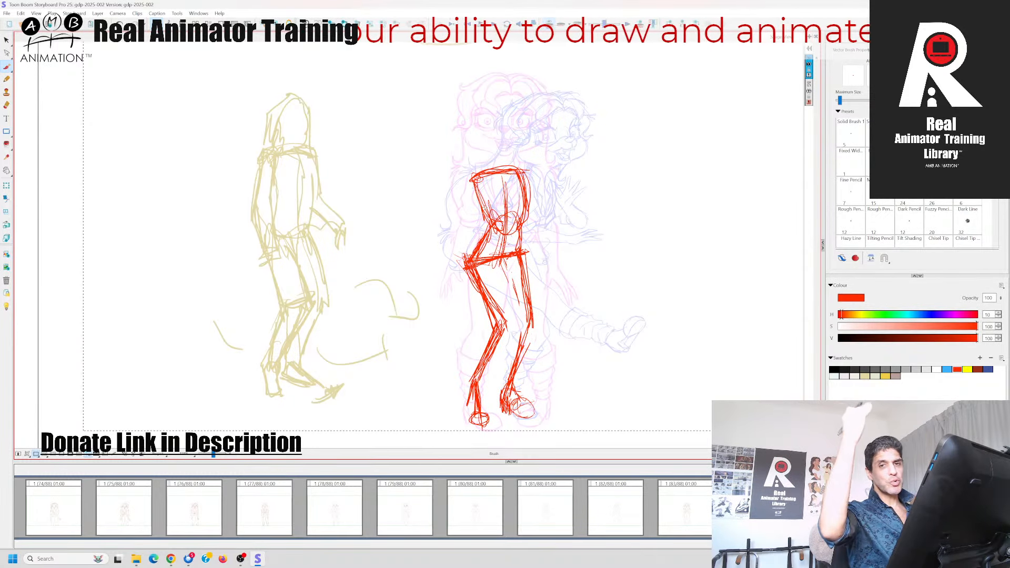
{"action": "left_click", "coordinate": [756, 508]}
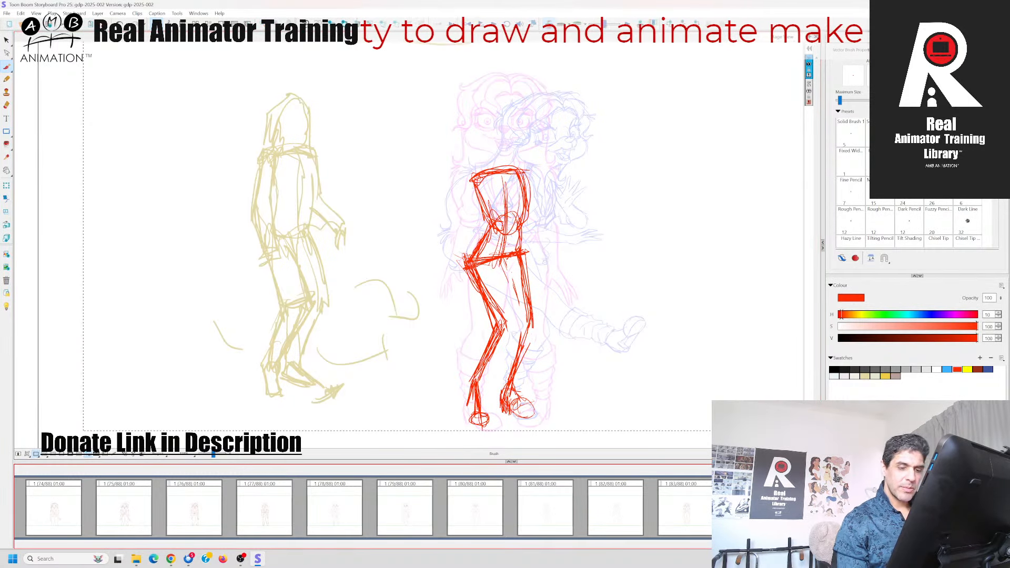
{"action": "key", "text": "Right"}
{"action": "key", "text": "Left"}
{"action": "key", "text": "Left"}
{"action": "key", "text": "Right"}
{"action": "key", "text": "Left"}
{"action": "key", "text": "Right"}
Reinforce the lower edge and right-hand side of the ribcage, flipping to the previous panel to compare
{"action": "left_click", "coordinate": [502, 174]}
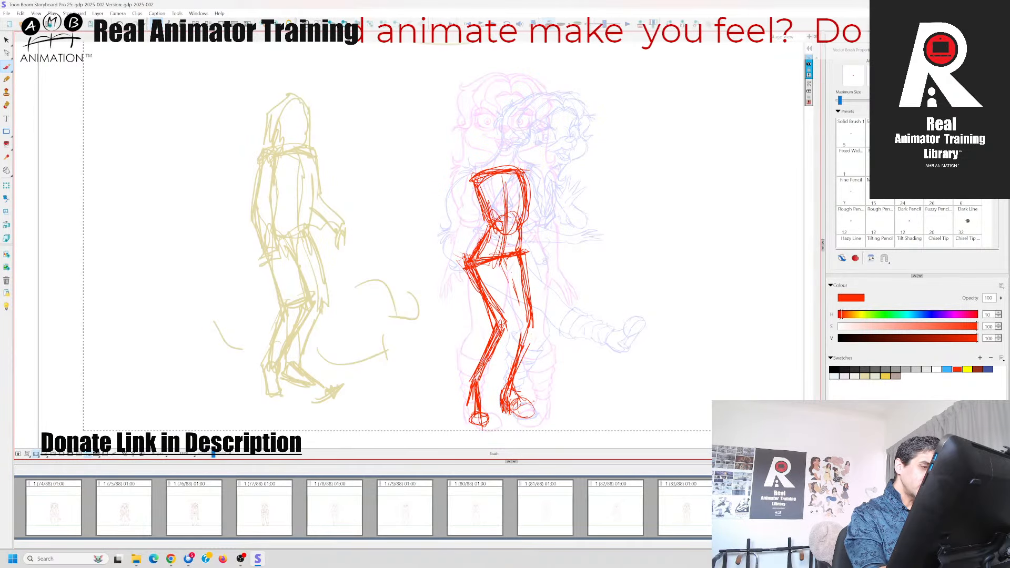
{"action": "mouse_move", "coordinate": [490, 225]}
{"action": "left_mouse_down"}
{"action": "mouse_move", "coordinate": [467, 259]}
{"action": "mouse_move", "coordinate": [520, 231]}
{"action": "mouse_move", "coordinate": [529, 208]}
{"action": "left_mouse_up"}
{"action": "key", "text": "Left"}
{"action": "key", "text": "Right"}
{"action": "key", "text": "Left"}
{"action": "key", "text": "Right"}
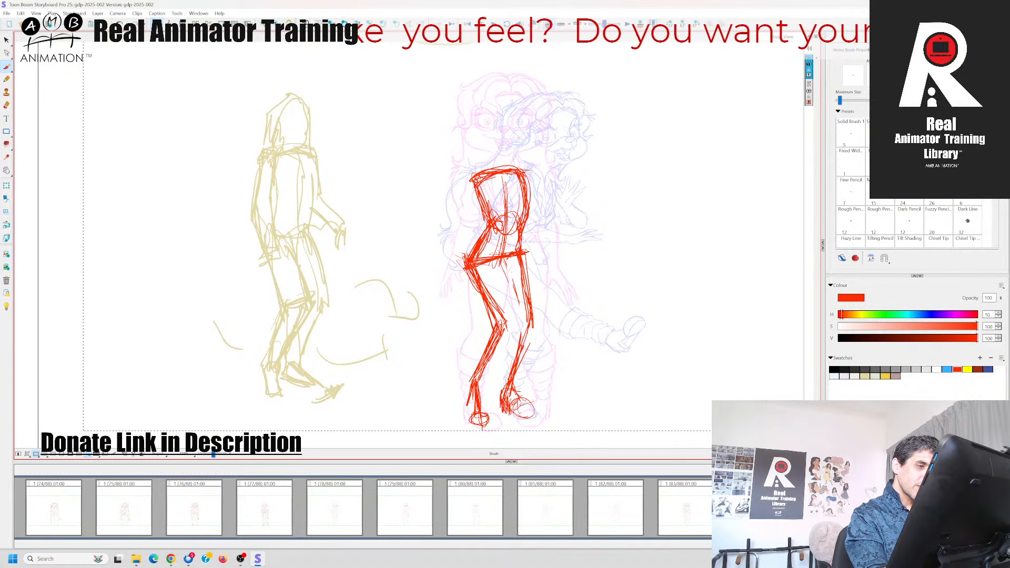
Strengthen the torso's left-hand contour from the shoulder to the hip after comparing with the adjacent panels
{"action": "key", "text": "Left"}
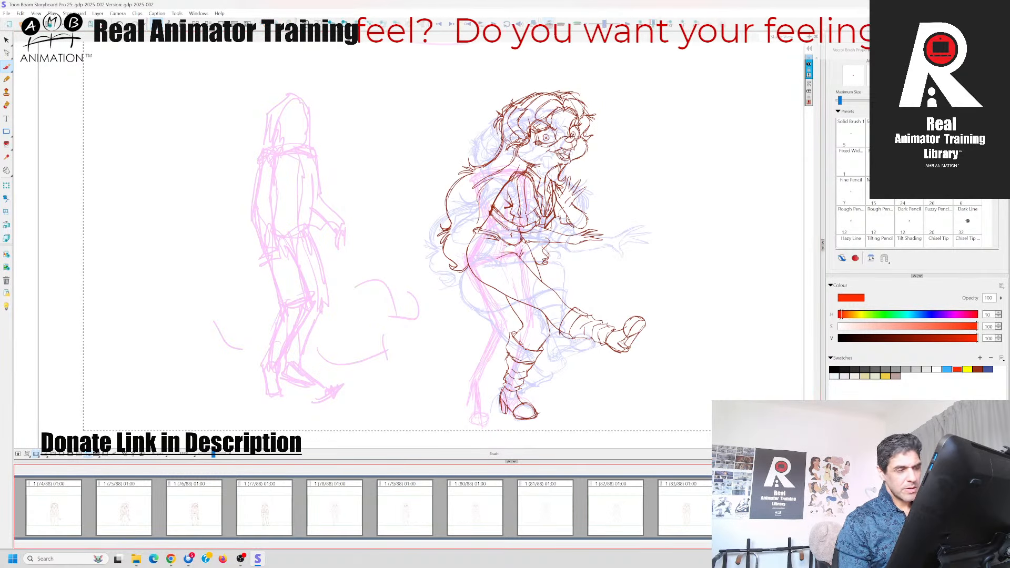
{"action": "key", "text": "Right"}
{"action": "key", "text": "Left"}
{"action": "key", "text": "Right"}
{"action": "mouse_move", "coordinate": [479, 176]}
{"action": "left_mouse_down"}
{"action": "mouse_move", "coordinate": [497, 210]}
{"action": "mouse_move", "coordinate": [470, 252]}
{"action": "left_mouse_up"}
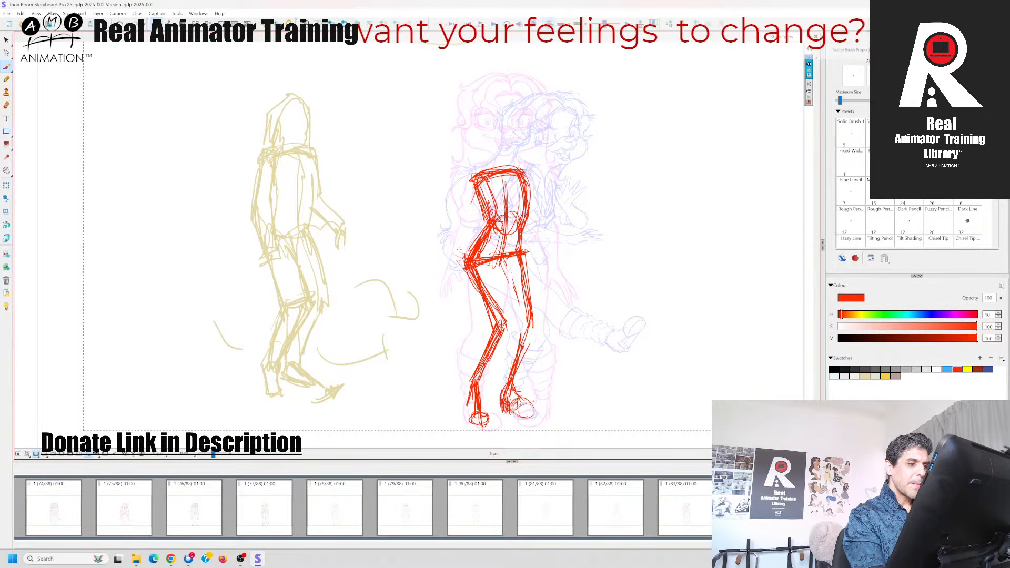
{"action": "key", "text": "Left"}
{"action": "key", "text": "Right"}
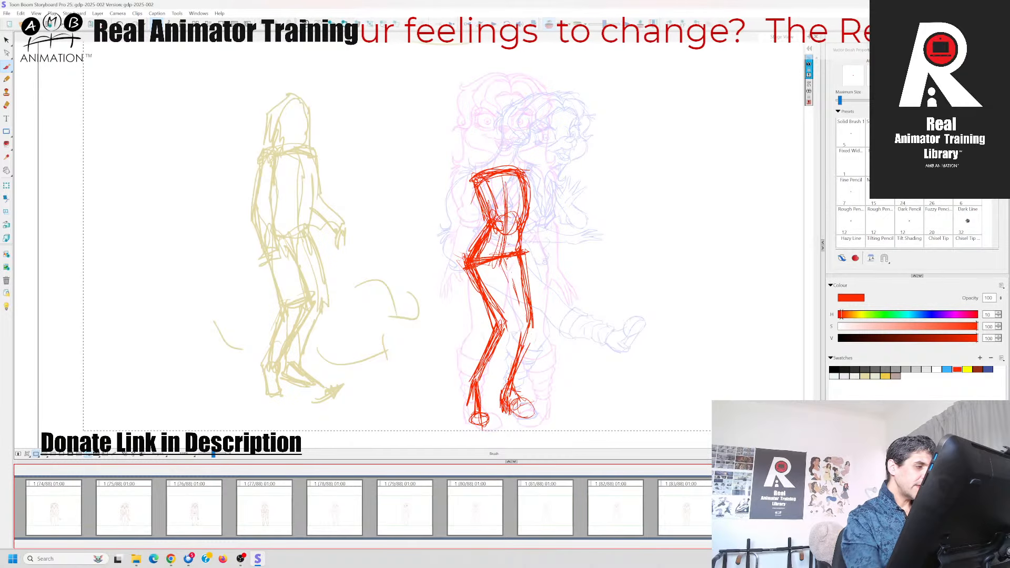
Sketch the upper arm from the left-hand shoulder down beside the ribcage, comparing it with the previous panel
{"action": "left_click_drag", "start_coordinate": [476, 182], "coordinate": [469, 235]}
{"action": "left_click_drag", "start_coordinate": [476, 188], "coordinate": [471, 225]}
{"action": "left_click_drag", "start_coordinate": [475, 179], "coordinate": [470, 227]}
{"action": "key", "text": "Left"}
{"action": "key", "text": "Right"}
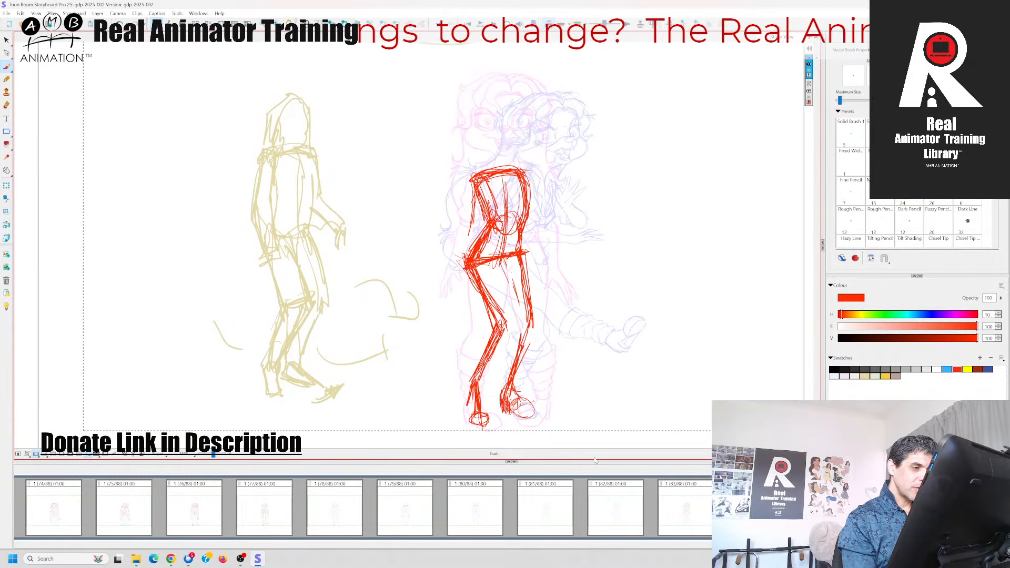
Extend the left-hand arm with a forearm angled outward past the hip and a rough hand, checking against the previous panel
{"action": "mouse_move", "coordinate": [479, 177]}
{"action": "left_mouse_down"}
{"action": "mouse_move", "coordinate": [467, 234]}
{"action": "mouse_move", "coordinate": [448, 266]}
{"action": "left_mouse_up"}
{"action": "left_click_drag", "start_coordinate": [464, 232], "coordinate": [434, 275]}
{"action": "key", "text": "Left"}
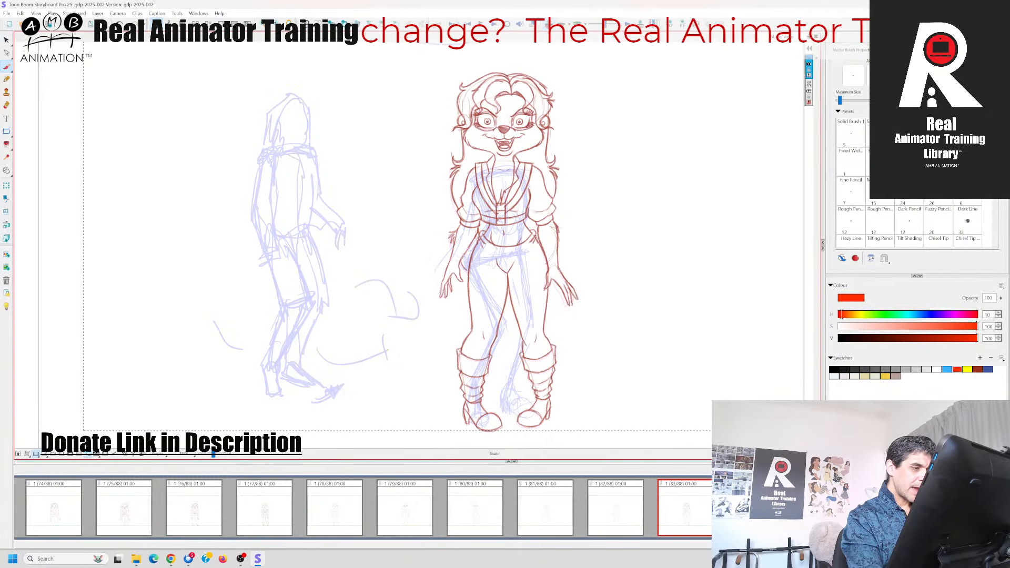
{"action": "key", "text": "Right"}
{"action": "mouse_move", "coordinate": [475, 192]}
{"action": "left_mouse_down"}
{"action": "mouse_move", "coordinate": [439, 274]}
{"action": "mouse_move", "coordinate": [428, 276]}
{"action": "mouse_move", "coordinate": [437, 290]}
{"action": "left_mouse_up"}
{"action": "left_click_drag", "start_coordinate": [461, 236], "coordinate": [436, 265]}
{"action": "left_click_drag", "start_coordinate": [475, 201], "coordinate": [467, 224]}
{"action": "key", "text": "Left"}
{"action": "key", "text": "Right"}
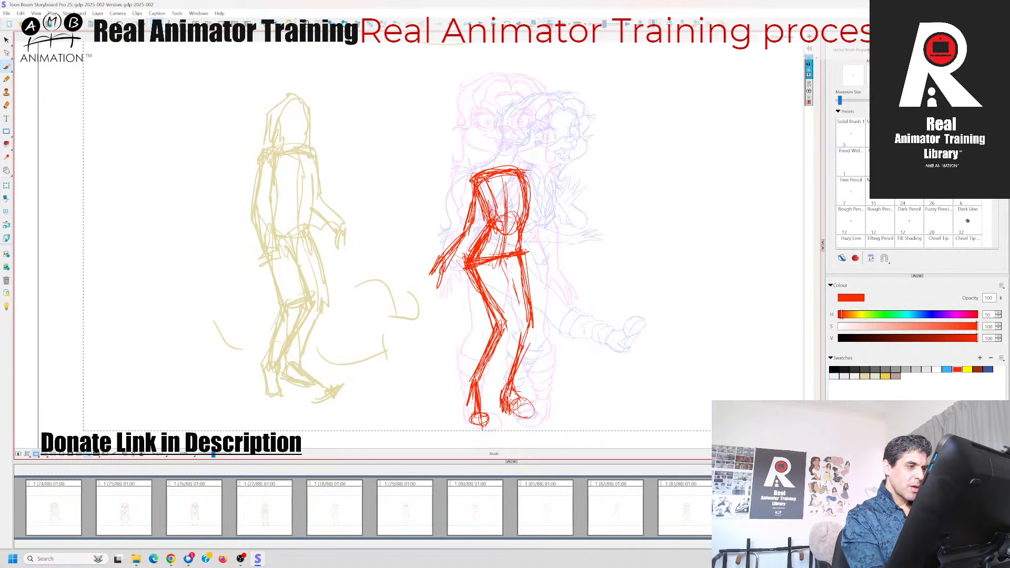
Compare the pose with the previous panel, round off the left-hand shoulder and add a curved centre line down the ribcage
{"action": "key", "text": "Left"}
{"action": "key", "text": "Right"}
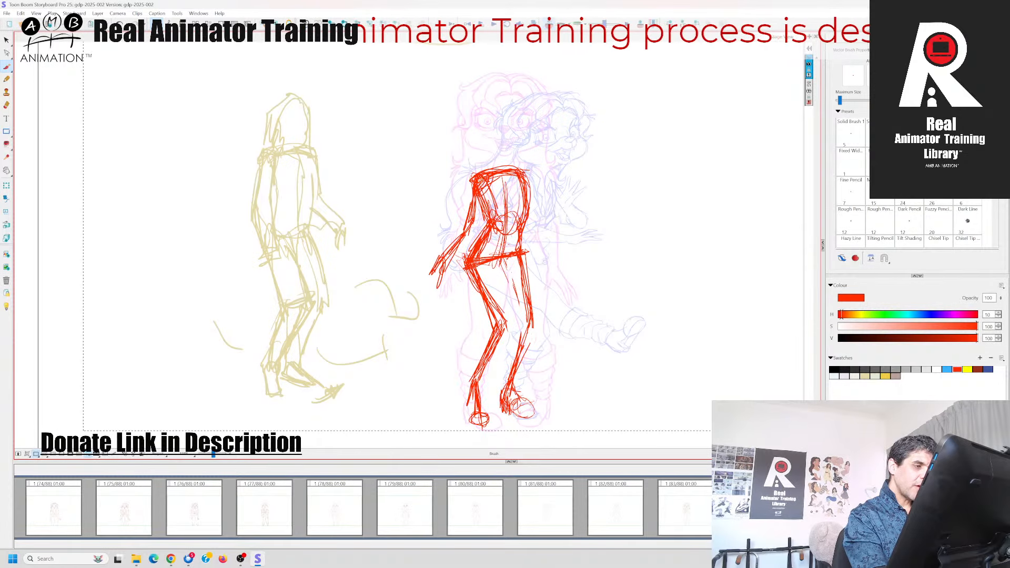
{"action": "key", "text": "Left"}
{"action": "key", "text": "Right"}
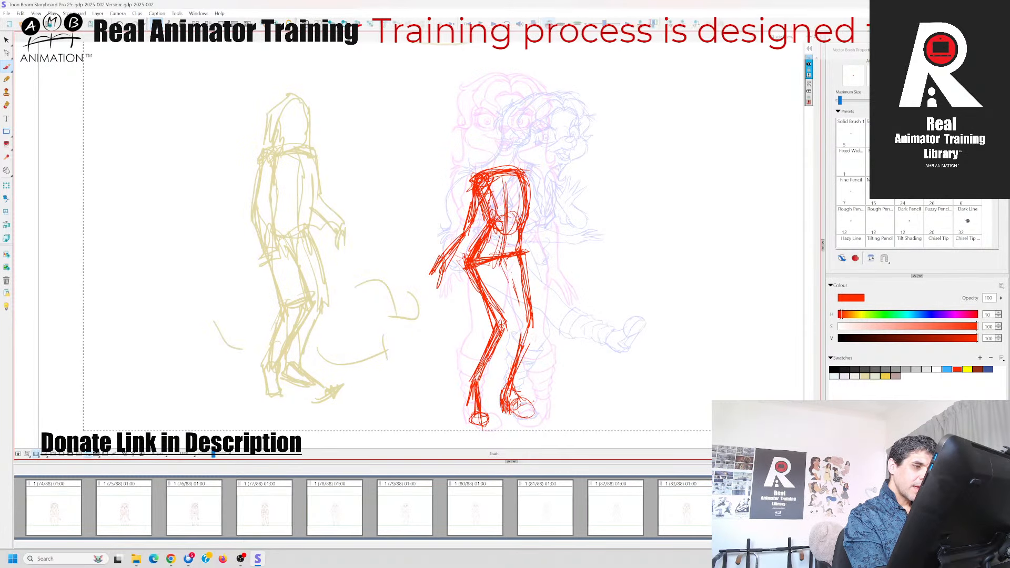
{"action": "key", "text": "Left"}
{"action": "key", "text": "Right"}
{"action": "left_click_drag", "start_coordinate": [508, 177], "coordinate": [516, 210]}
{"action": "left_click_drag", "start_coordinate": [509, 179], "coordinate": [518, 216]}
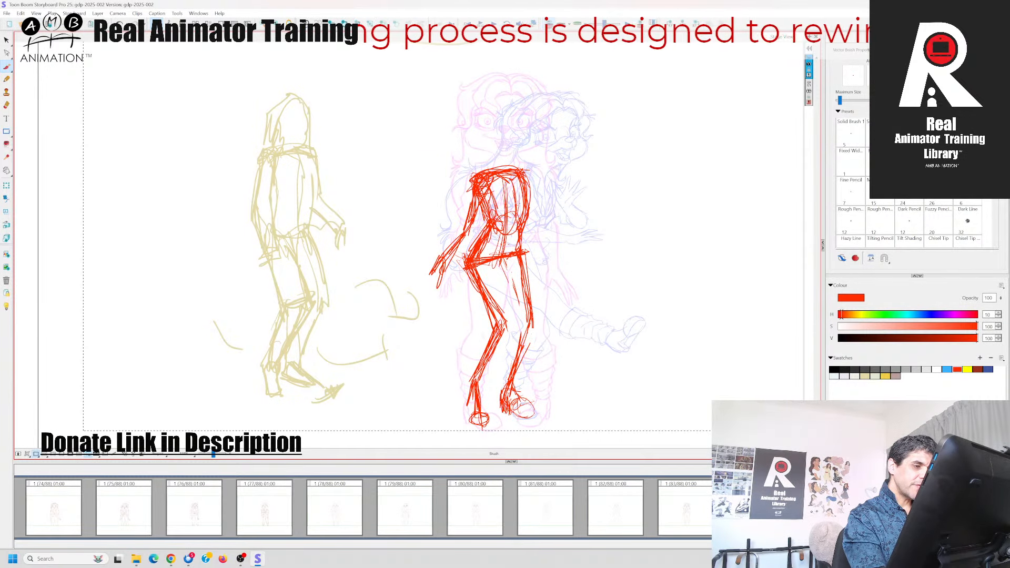
{"action": "key", "text": "Left"}
{"action": "key", "text": "Right"}
Sketch the upper arm from the right-hand shoulder to the elbow and compare it with the panels on either side
{"action": "left_click_drag", "start_coordinate": [528, 170], "coordinate": [547, 234]}
{"action": "key", "text": "Right"}
{"action": "key", "text": "Left"}
{"action": "key", "text": "Left"}
{"action": "key", "text": "Right"}
{"action": "key", "text": "Left"}
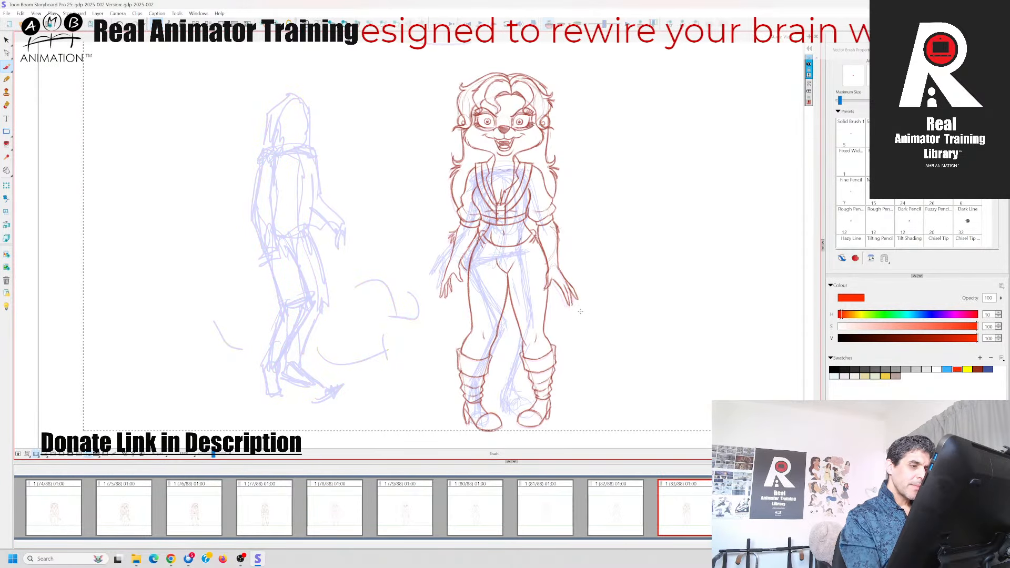
{"action": "key", "text": "Right"}
{"action": "left_click", "coordinate": [678, 506]}
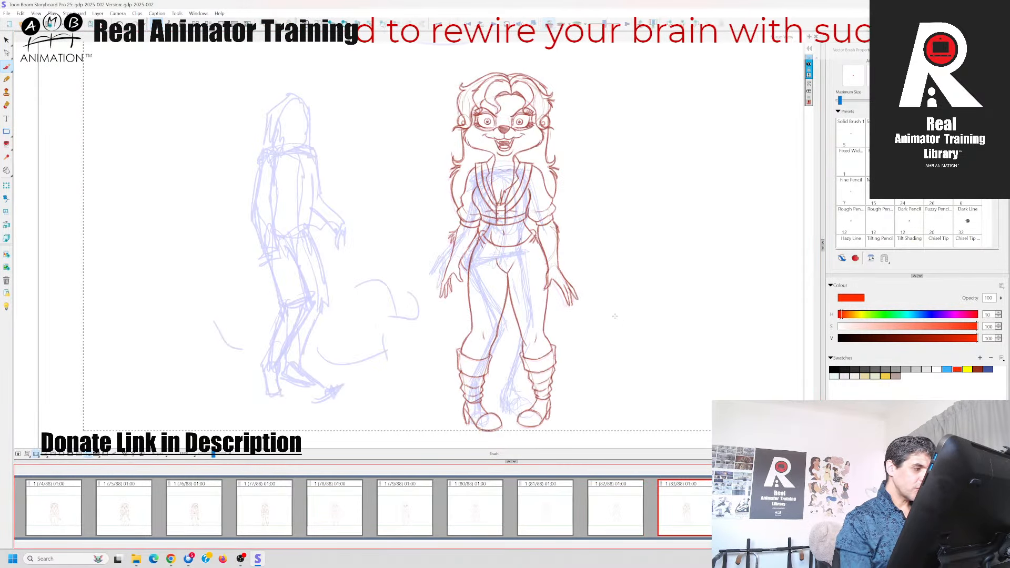
{"action": "key", "text": "Right"}
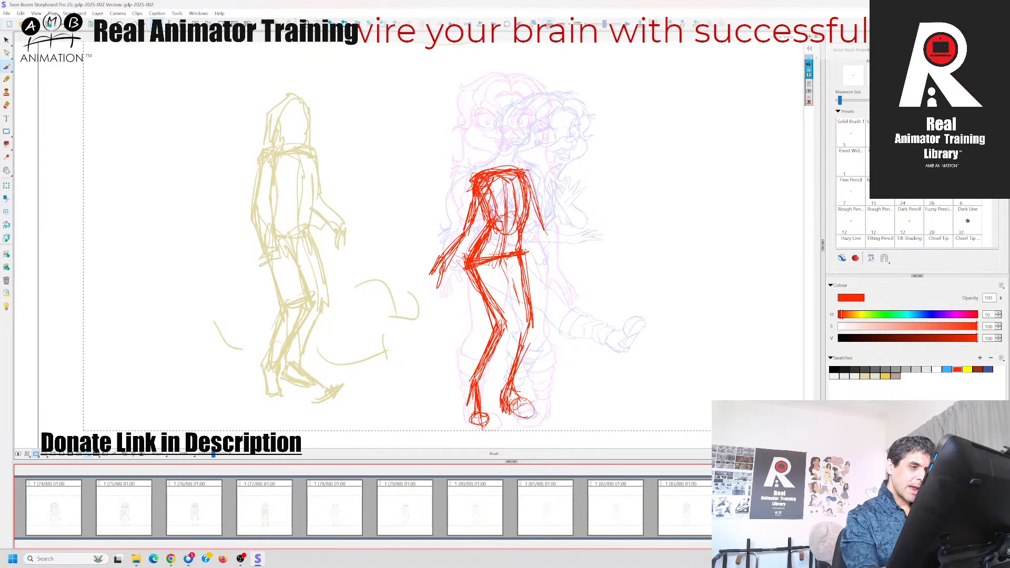
Complete the right-hand arm with an outward forearm and a drooping hand, flipping to the previous panel to compare
{"action": "mouse_move", "coordinate": [525, 175]}
{"action": "left_mouse_down"}
{"action": "mouse_move", "coordinate": [540, 225]}
{"action": "mouse_move", "coordinate": [569, 243]}
{"action": "left_mouse_up"}
{"action": "key", "text": "Left"}
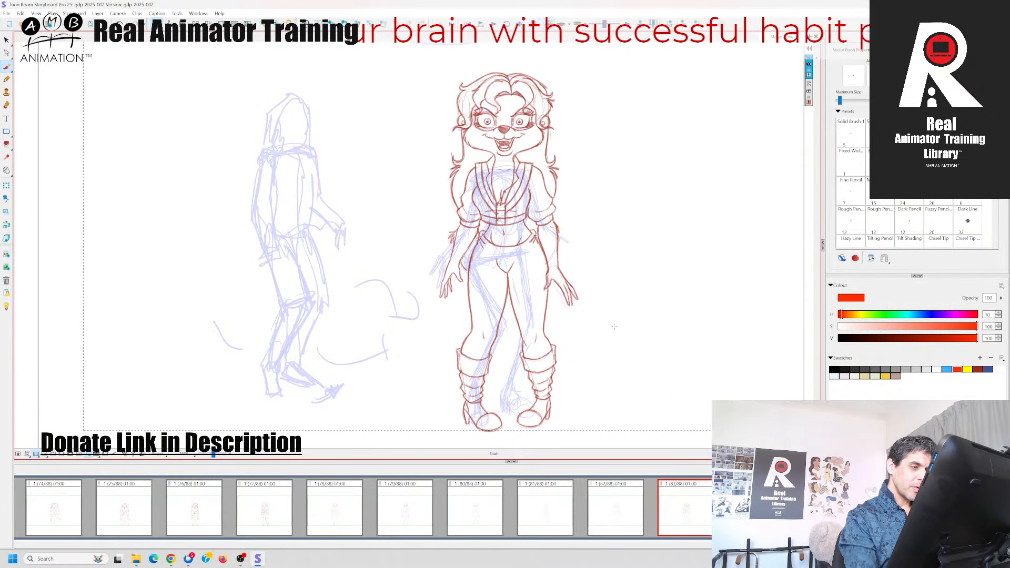
{"action": "key", "text": "Right"}
{"action": "left_click_drag", "start_coordinate": [531, 198], "coordinate": [540, 223]}
{"action": "mouse_move", "coordinate": [548, 228]}
{"action": "left_mouse_down"}
{"action": "mouse_move", "coordinate": [579, 248]}
{"action": "mouse_move", "coordinate": [571, 258]}
{"action": "mouse_move", "coordinate": [582, 268]}
{"action": "left_mouse_up"}
{"action": "key", "text": "Left"}
{"action": "key", "text": "Right"}
{"action": "key", "text": "Left"}
{"action": "key", "text": "Right"}
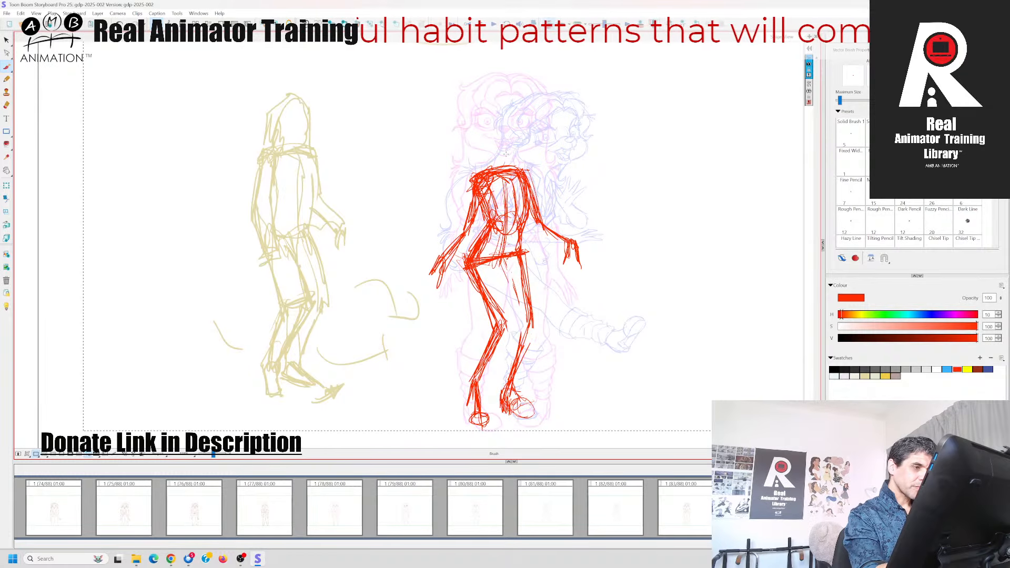
Rough in the neck and the start of the jaw, and reinforce the shoulders after comparing with the adjacent panels
{"action": "key", "text": "Left"}
{"action": "mouse_move", "coordinate": [499, 149]}
{"action": "left_mouse_down"}
{"action": "mouse_move", "coordinate": [496, 167]}
{"action": "mouse_move", "coordinate": [510, 155]}
{"action": "mouse_move", "coordinate": [503, 173]}
{"action": "mouse_move", "coordinate": [541, 221]}
{"action": "left_mouse_up"}
{"action": "key", "text": "Right"}
{"action": "key", "text": "Left"}
{"action": "key", "text": "Right"}
{"action": "key", "text": "Left"}
{"action": "key", "text": "Right"}
{"action": "mouse_move", "coordinate": [487, 174]}
{"action": "left_mouse_down"}
{"action": "mouse_move", "coordinate": [500, 168]}
{"action": "mouse_move", "coordinate": [530, 192]}
{"action": "mouse_move", "coordinate": [520, 237]}
{"action": "left_mouse_up"}
{"action": "key", "text": "Left"}
{"action": "key", "text": "Right"}
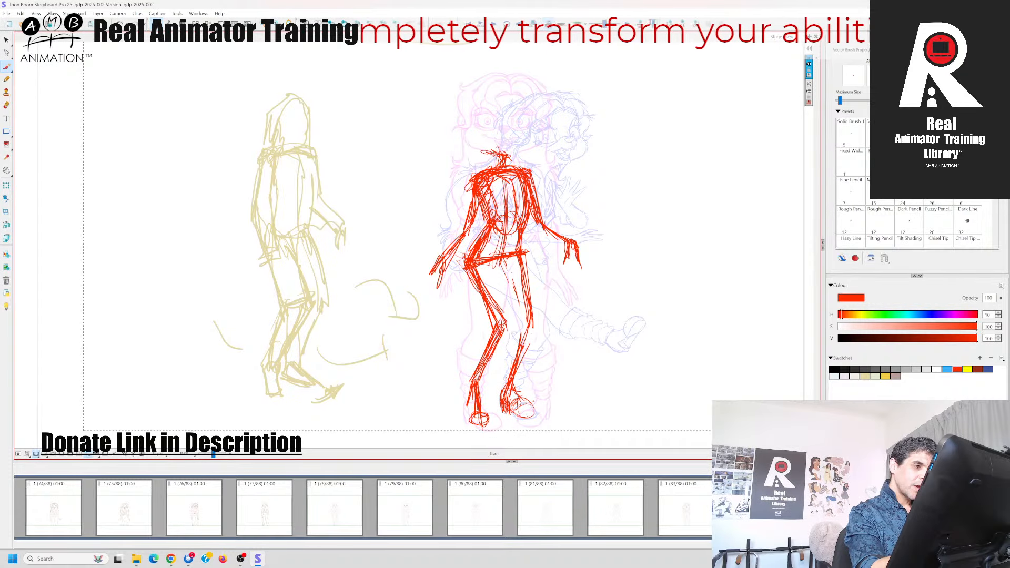
Sketch the head outline above the neck, with a domed cranium, cheeks and a wide jaw
{"action": "left_click_drag", "start_coordinate": [484, 152], "coordinate": [487, 112]}
{"action": "key", "text": "Left"}
{"action": "key", "text": "Right"}
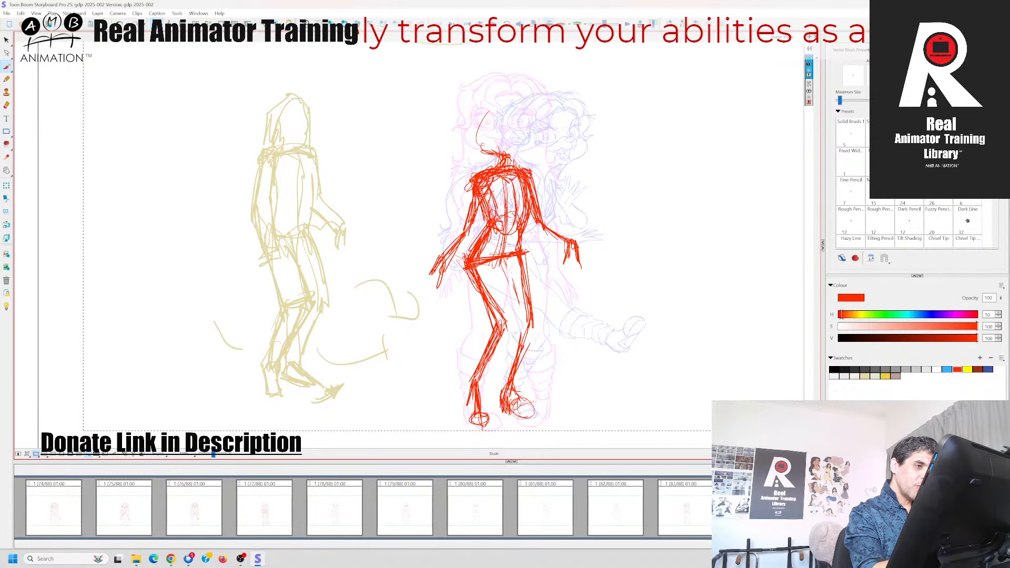
{"action": "mouse_move", "coordinate": [514, 169]}
{"action": "left_mouse_down"}
{"action": "mouse_move", "coordinate": [525, 156]}
{"action": "mouse_move", "coordinate": [482, 149]}
{"action": "mouse_move", "coordinate": [483, 96]}
{"action": "mouse_move", "coordinate": [546, 88]}
{"action": "left_mouse_up"}
{"action": "key", "text": "Left"}
{"action": "key", "text": "Right"}
{"action": "left_click_drag", "start_coordinate": [530, 86], "coordinate": [546, 129]}
{"action": "mouse_move", "coordinate": [544, 91]}
{"action": "left_mouse_down"}
{"action": "mouse_move", "coordinate": [546, 128]}
{"action": "mouse_move", "coordinate": [493, 86]}
{"action": "mouse_move", "coordinate": [483, 131]}
{"action": "left_mouse_up"}
{"action": "left_click_drag", "start_coordinate": [483, 119], "coordinate": [478, 147]}
{"action": "left_click_drag", "start_coordinate": [553, 127], "coordinate": [518, 162]}
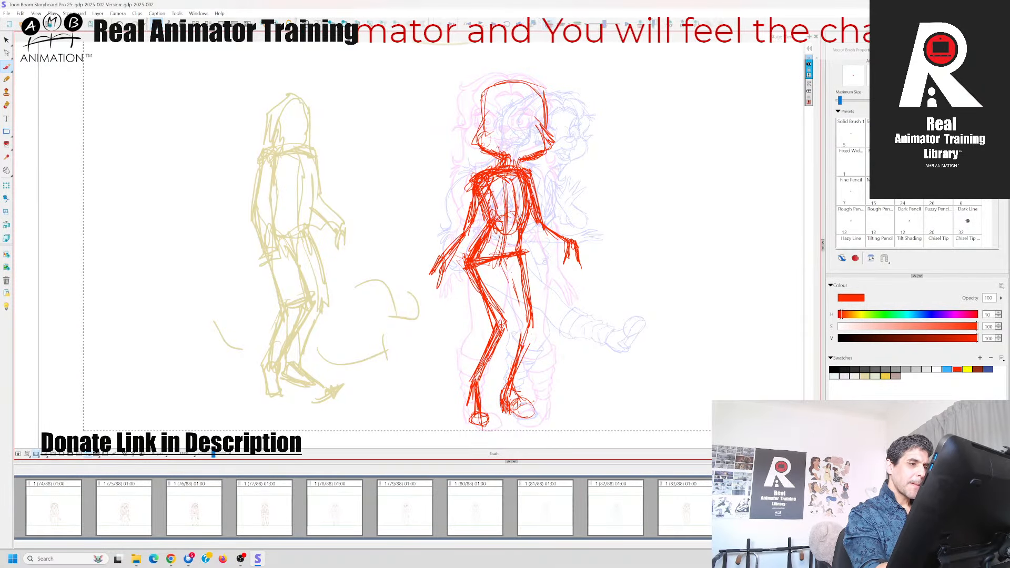
Add a curved eye line across the head and a vertical centre line, and reinforce the left-hand side of the cranium
{"action": "left_click_drag", "start_coordinate": [484, 124], "coordinate": [551, 140]}
{"action": "left_click_drag", "start_coordinate": [483, 128], "coordinate": [552, 145]}
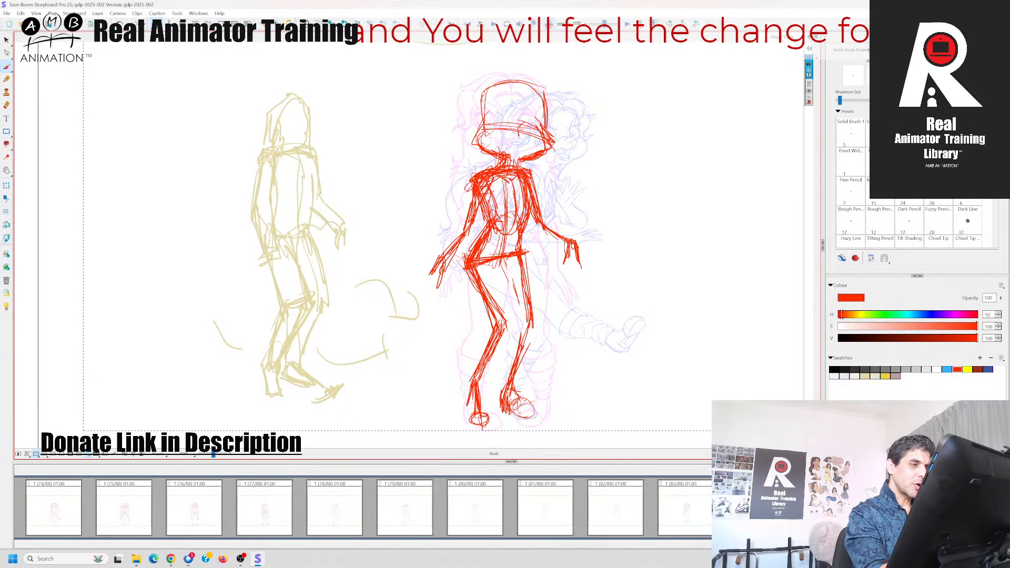
{"action": "left_click_drag", "start_coordinate": [477, 129], "coordinate": [533, 135]}
{"action": "mouse_move", "coordinate": [486, 91]}
{"action": "left_mouse_down"}
{"action": "mouse_move", "coordinate": [475, 118]}
{"action": "mouse_move", "coordinate": [474, 101]}
{"action": "left_mouse_up"}
{"action": "left_click_drag", "start_coordinate": [509, 89], "coordinate": [497, 131]}
{"action": "left_click_drag", "start_coordinate": [501, 83], "coordinate": [498, 127]}
{"action": "mouse_move", "coordinate": [503, 122]}
{"action": "left_mouse_down"}
{"action": "mouse_move", "coordinate": [487, 143]}
{"action": "mouse_move", "coordinate": [476, 139]}
{"action": "mouse_move", "coordinate": [487, 132]}
{"action": "left_mouse_up"}
{"action": "left_click_drag", "start_coordinate": [485, 89], "coordinate": [476, 120]}
{"action": "mouse_move", "coordinate": [479, 96]}
{"action": "left_mouse_down"}
{"action": "mouse_move", "coordinate": [546, 100]}
{"action": "mouse_move", "coordinate": [547, 116]}
{"action": "left_mouse_up"}
Strengthen the chin line where it meets the neck and compare the head with the previous panel
{"action": "key", "text": "Left"}
{"action": "key", "text": "Right"}
{"action": "left_click_drag", "start_coordinate": [504, 156], "coordinate": [525, 166]}
{"action": "key", "text": "Left"}
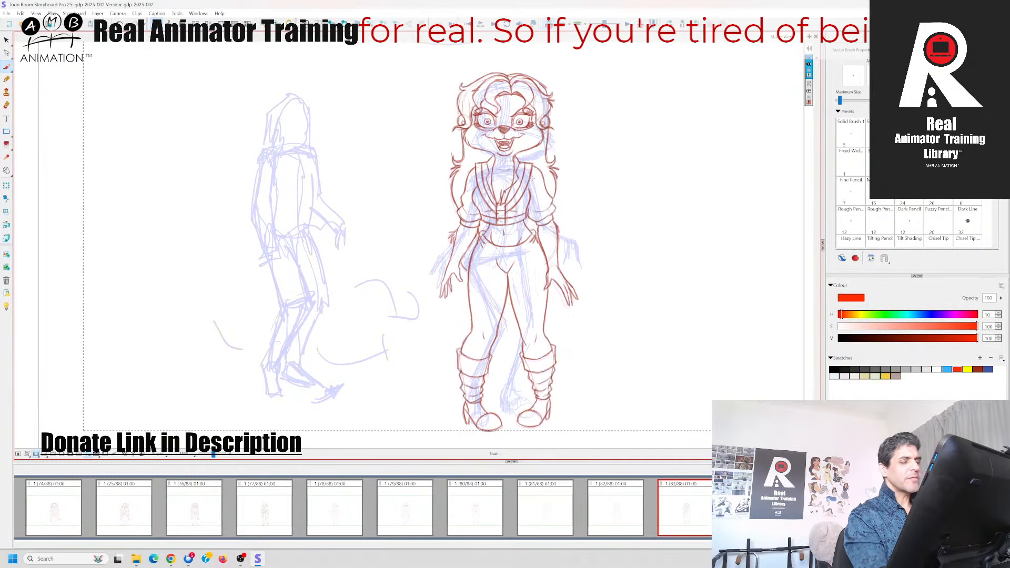
{"action": "key", "text": "Right"}
Hide the onion skin and recolour the entire red rough figure with the pale lilac swatch
{"action": "key", "text": "alt+s"}
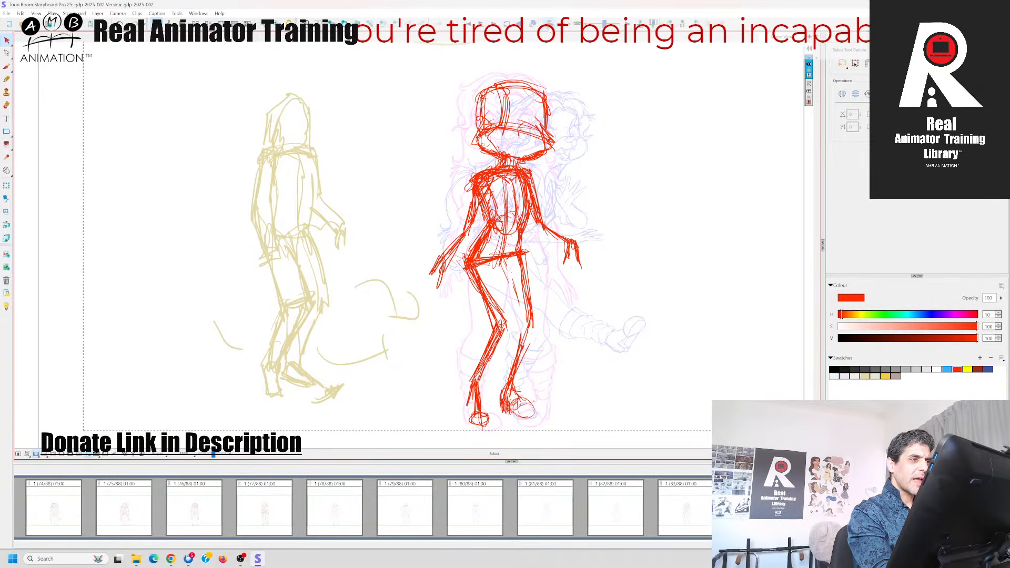
{"action": "left_click", "coordinate": [549, 26]}
{"action": "key", "text": "ctrl+a"}
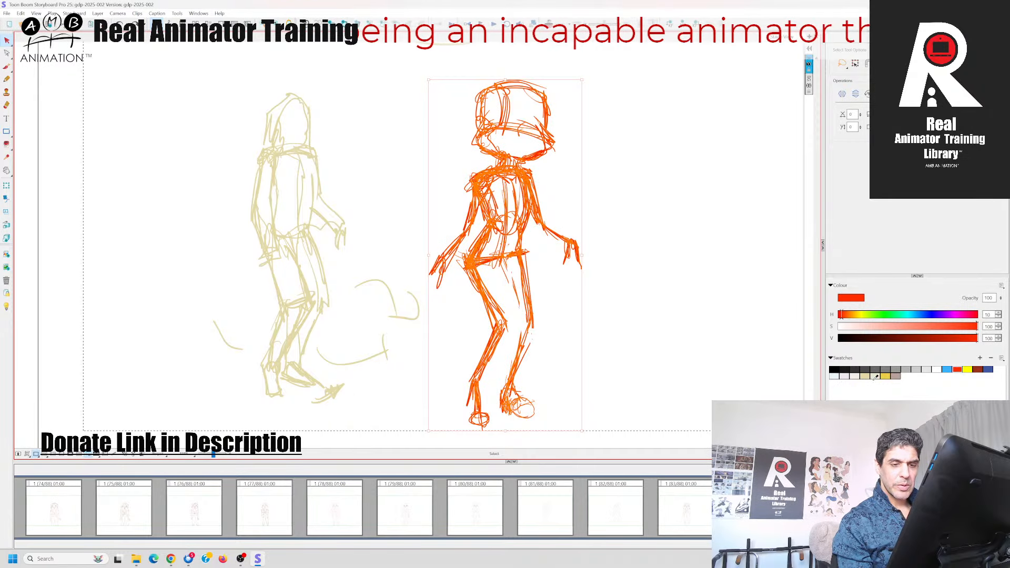
{"action": "left_click", "coordinate": [845, 376]}
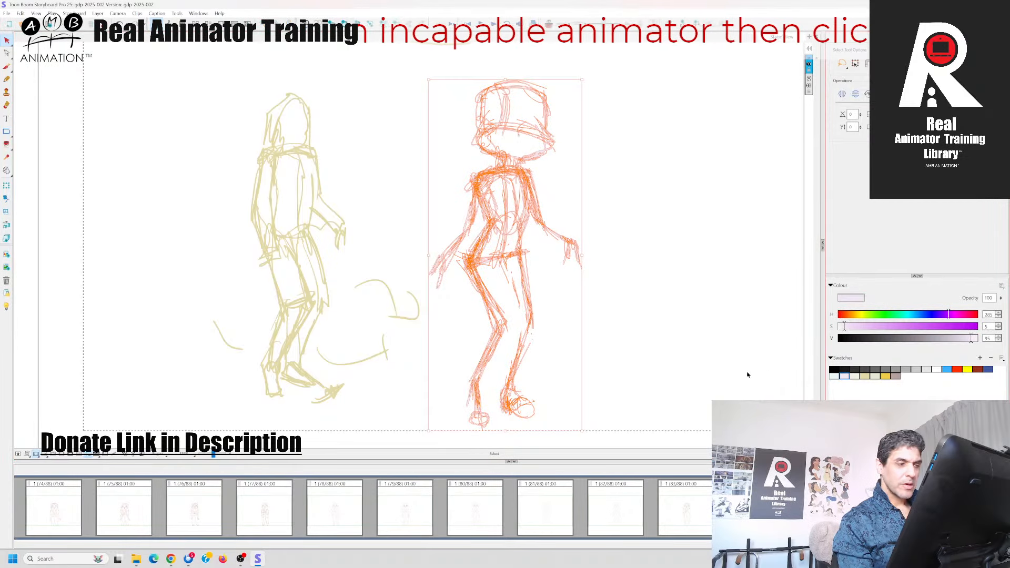
{"action": "left_click", "coordinate": [686, 365]}
{"action": "left_click", "coordinate": [694, 505]}
{"action": "left_click", "coordinate": [755, 507]}
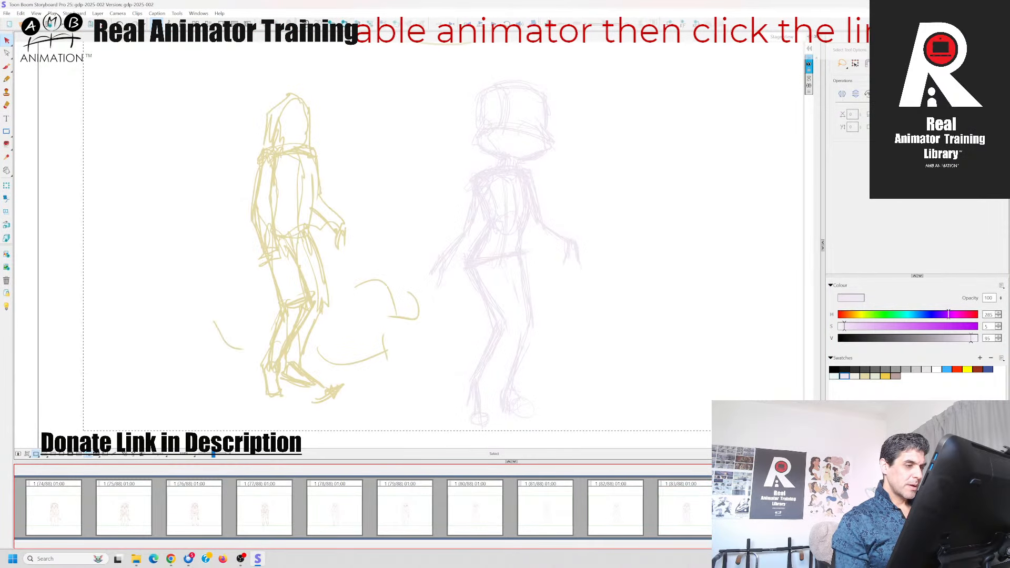
Activate the Brush, flip between the pale rough and the neighbouring panel, and show the onion skin again
{"action": "left_click", "coordinate": [7, 67]}
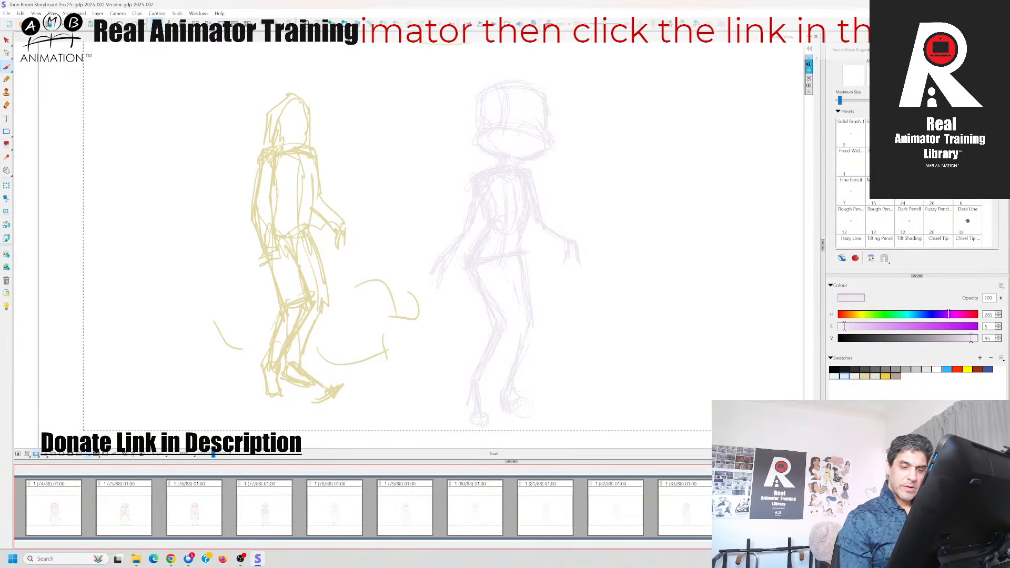
{"action": "key", "text": "Right"}
{"action": "key", "text": "Left"}
{"action": "key", "text": "Right"}
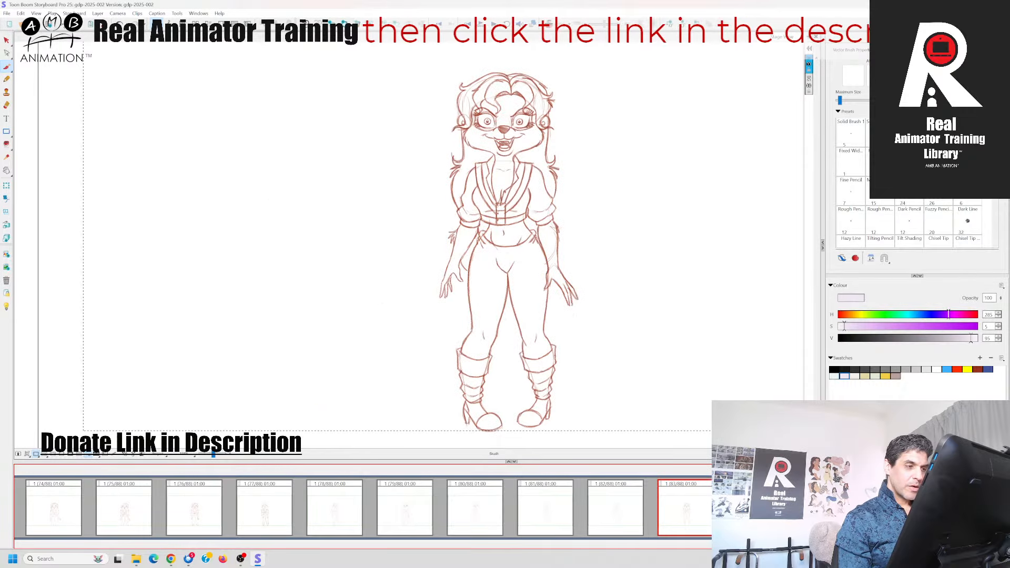
{"action": "key", "text": "Left"}
{"action": "key", "text": "alt+o"}
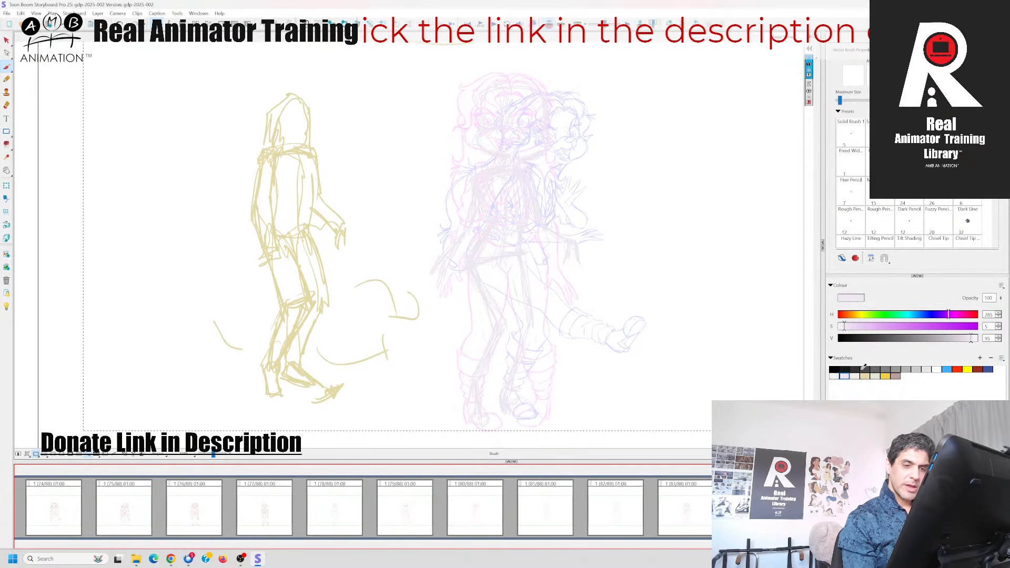
Outline the hip crease and the front of the left-hand thigh in red over the pale rough
{"action": "left_click", "coordinate": [958, 369]}
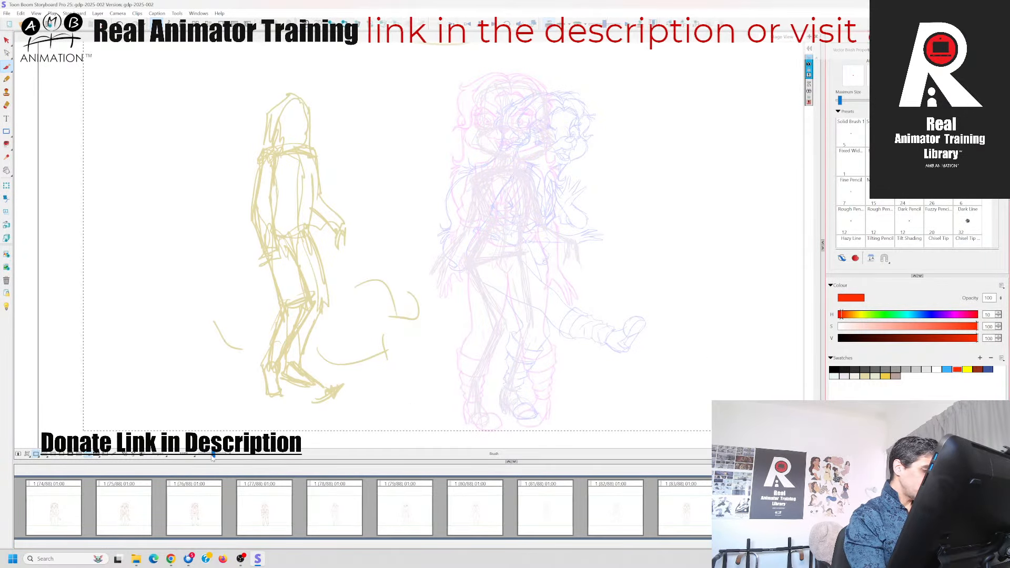
{"action": "left_click_drag", "start_coordinate": [214, 455], "coordinate": [215, 455]}
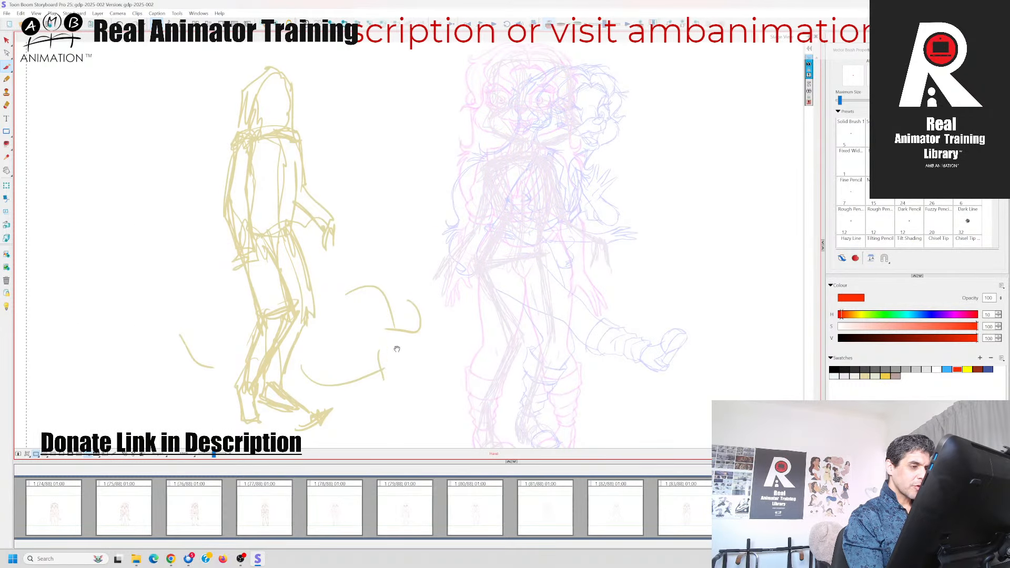
{"action": "left_click_drag", "start_coordinate": [396, 349], "coordinate": [357, 296]}
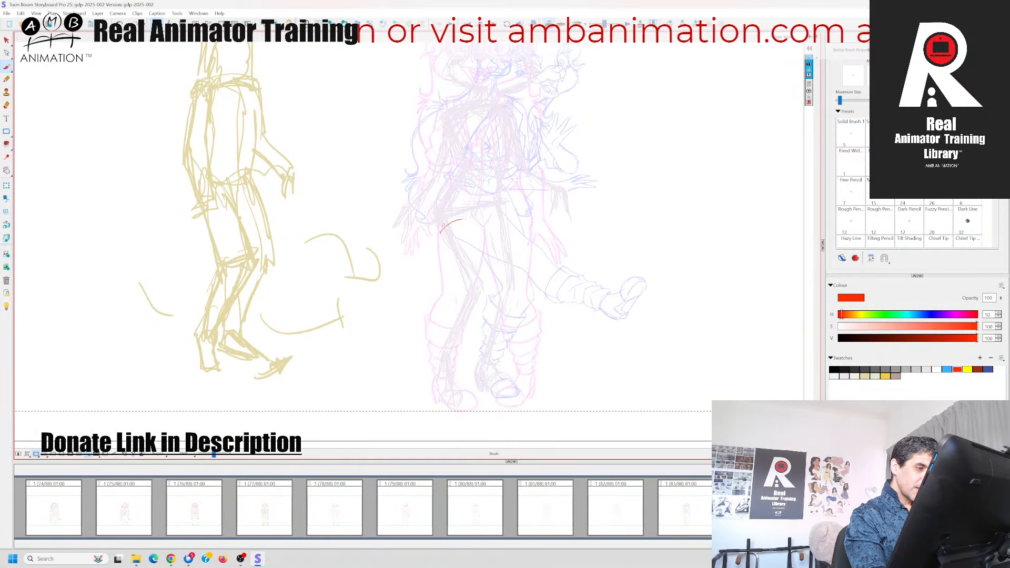
{"action": "key", "text": "Left"}
{"action": "mouse_move", "coordinate": [441, 231]}
{"action": "left_mouse_down"}
{"action": "mouse_move", "coordinate": [474, 220]}
{"action": "mouse_move", "coordinate": [491, 291]}
{"action": "left_mouse_up"}
{"action": "key", "text": "Right"}
Hide the onion skin and outline the left-hand leg in red from the back of the thigh through the knee to the calf
{"action": "left_click", "coordinate": [549, 24]}
{"action": "key", "text": "Left"}
{"action": "key", "text": "Right"}
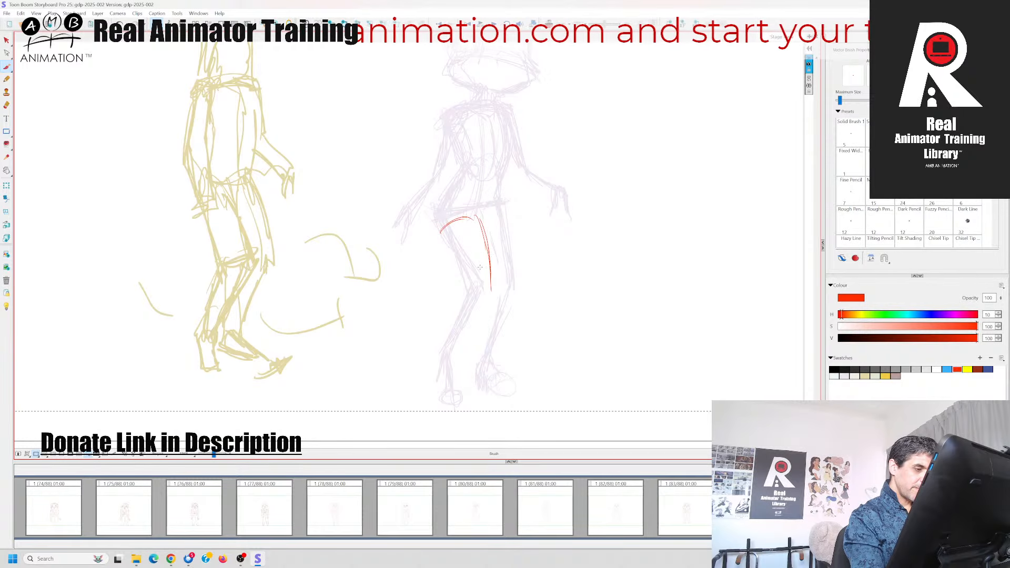
{"action": "mouse_move", "coordinate": [441, 233]}
{"action": "left_mouse_down"}
{"action": "mouse_move", "coordinate": [464, 291]}
{"action": "mouse_move", "coordinate": [443, 353]}
{"action": "left_mouse_up"}
{"action": "key", "text": "Left"}
{"action": "key", "text": "Right"}
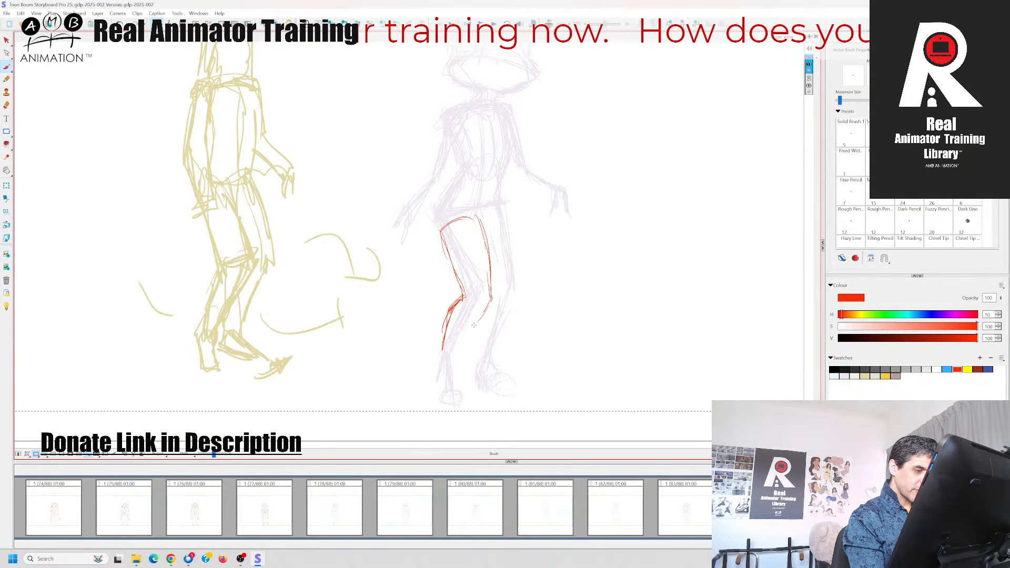
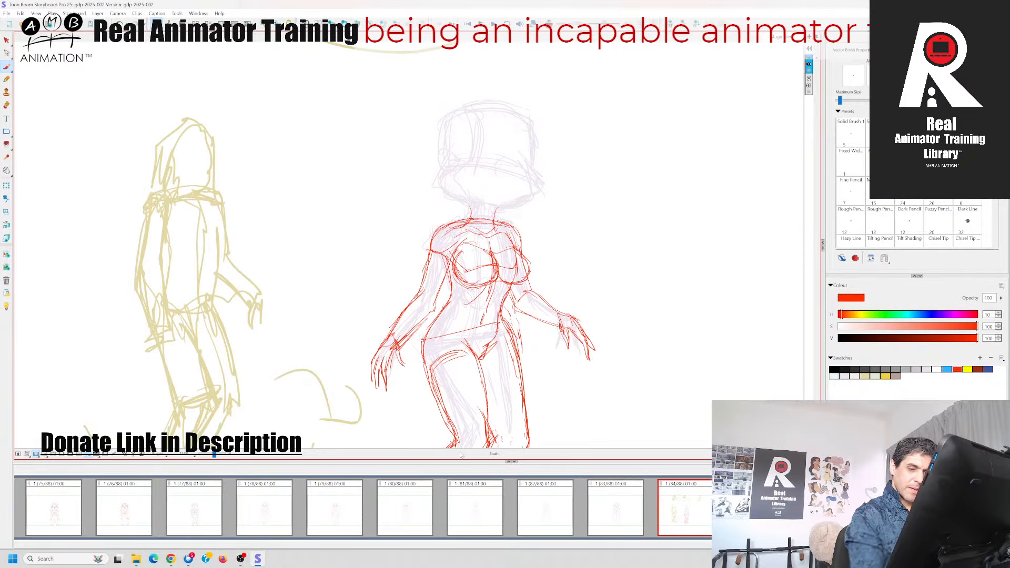
Compare the red in-between pose with its neighbouring panels and show the onion skin
{"action": "key", "text": "Right"}
{"action": "key", "text": "Left"}
{"action": "key", "text": "Left"}
{"action": "key", "text": "Right"}
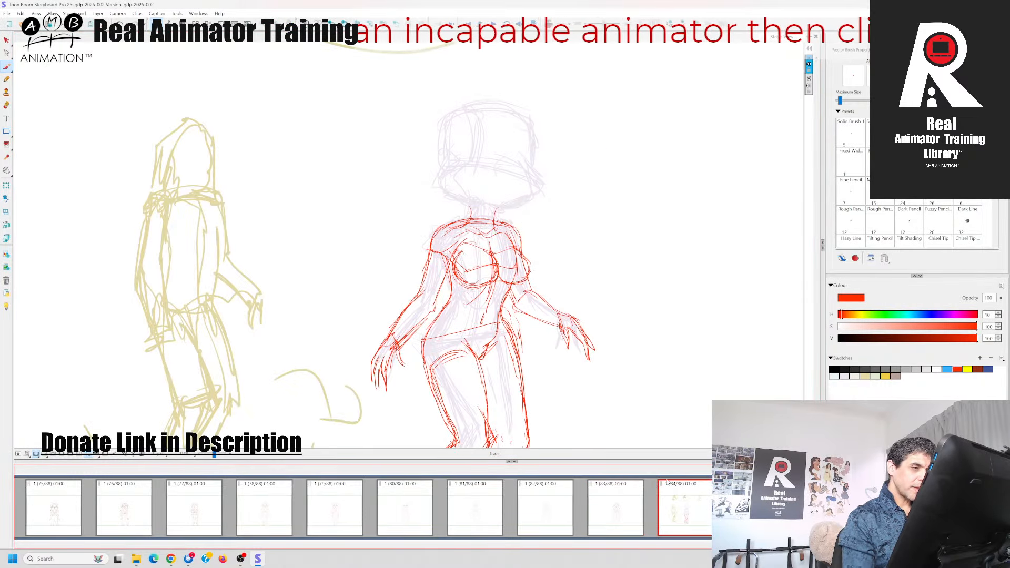
{"action": "key", "text": "Left"}
{"action": "key", "text": "Right"}
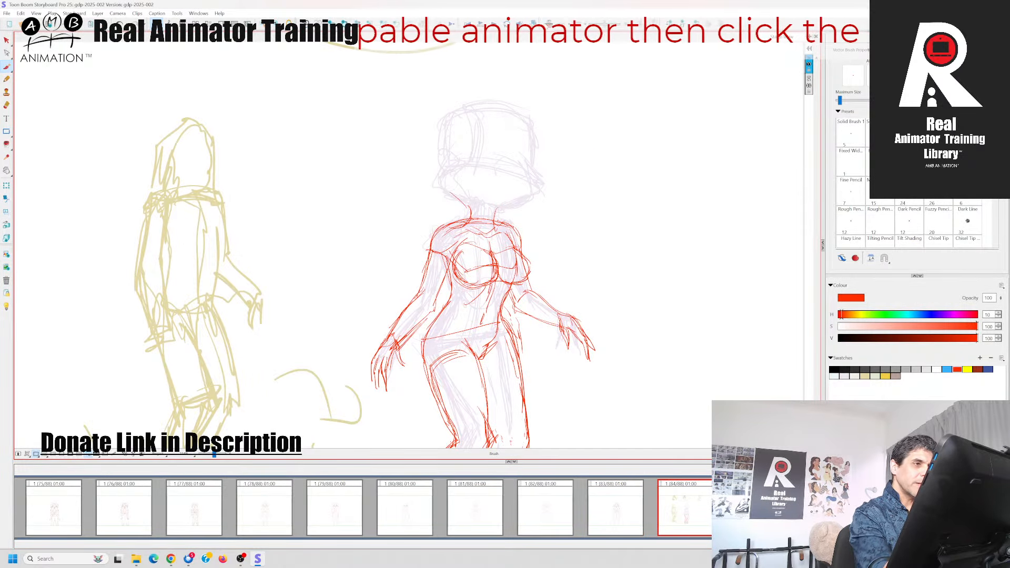
{"action": "left_click", "coordinate": [628, 513]}
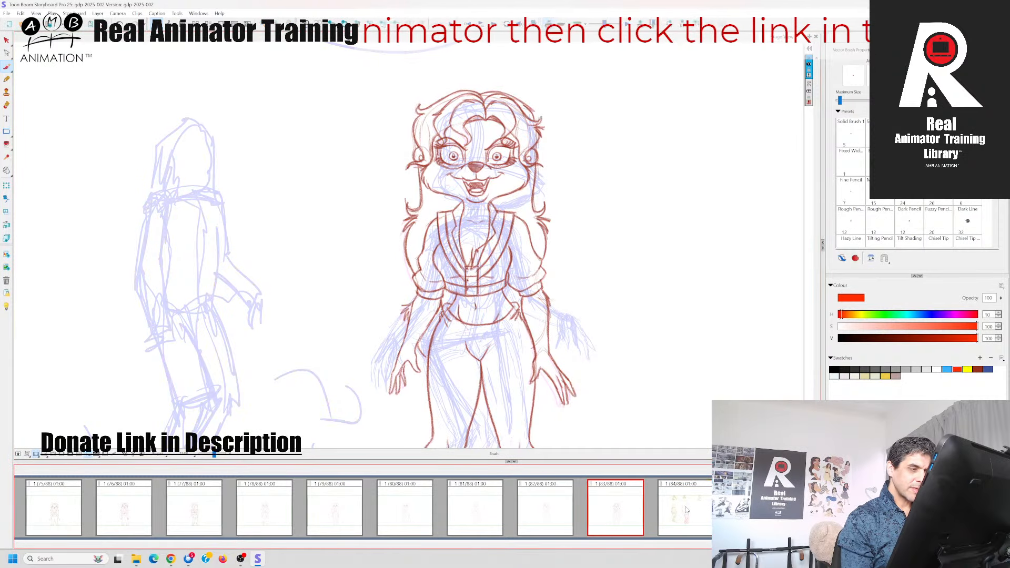
{"action": "key", "text": "Right"}
{"action": "key", "text": "Left"}
{"action": "key", "text": "Right"}
Outline both cheeks down to the neck and the left-hand side of the head in red
{"action": "mouse_move", "coordinate": [468, 207]}
{"action": "left_mouse_down"}
{"action": "mouse_move", "coordinate": [472, 220]}
{"action": "mouse_move", "coordinate": [443, 196]}
{"action": "mouse_move", "coordinate": [465, 163]}
{"action": "left_mouse_up"}
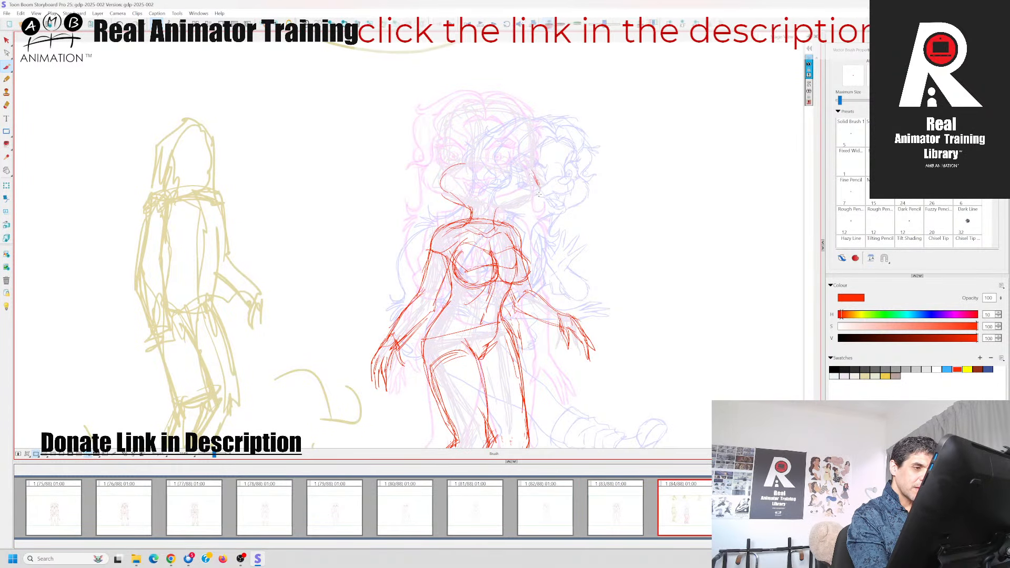
{"action": "mouse_move", "coordinate": [540, 195]}
{"action": "left_mouse_down"}
{"action": "mouse_move", "coordinate": [497, 220]}
{"action": "mouse_move", "coordinate": [492, 213]}
{"action": "mouse_move", "coordinate": [531, 174]}
{"action": "left_mouse_up"}
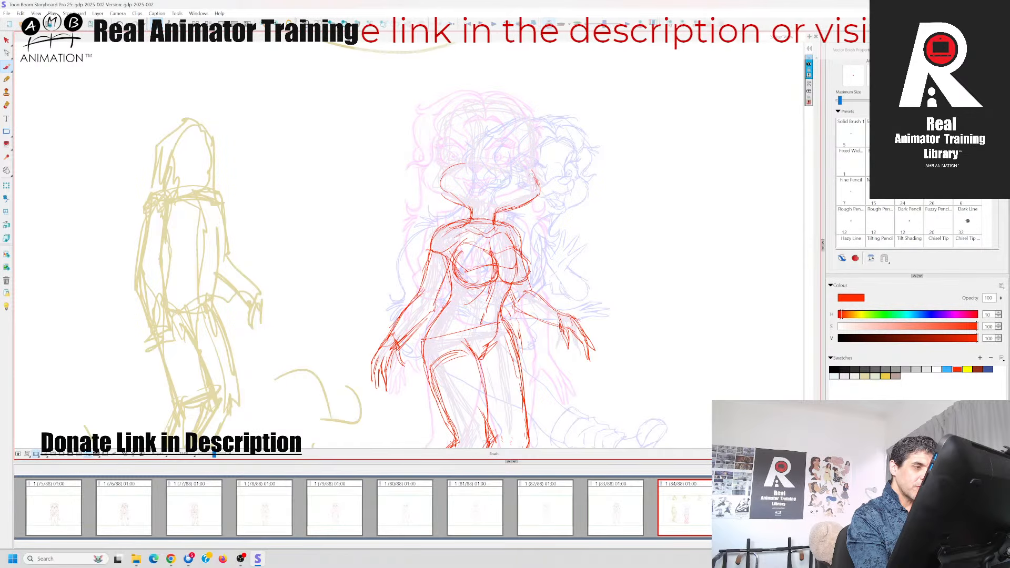
{"action": "mouse_move", "coordinate": [469, 216]}
{"action": "left_mouse_down"}
{"action": "mouse_move", "coordinate": [441, 198]}
{"action": "mouse_move", "coordinate": [450, 164]}
{"action": "mouse_move", "coordinate": [431, 126]}
{"action": "mouse_move", "coordinate": [450, 107]}
{"action": "left_mouse_up"}
{"action": "key", "text": "Left"}
{"action": "key", "text": "Right"}
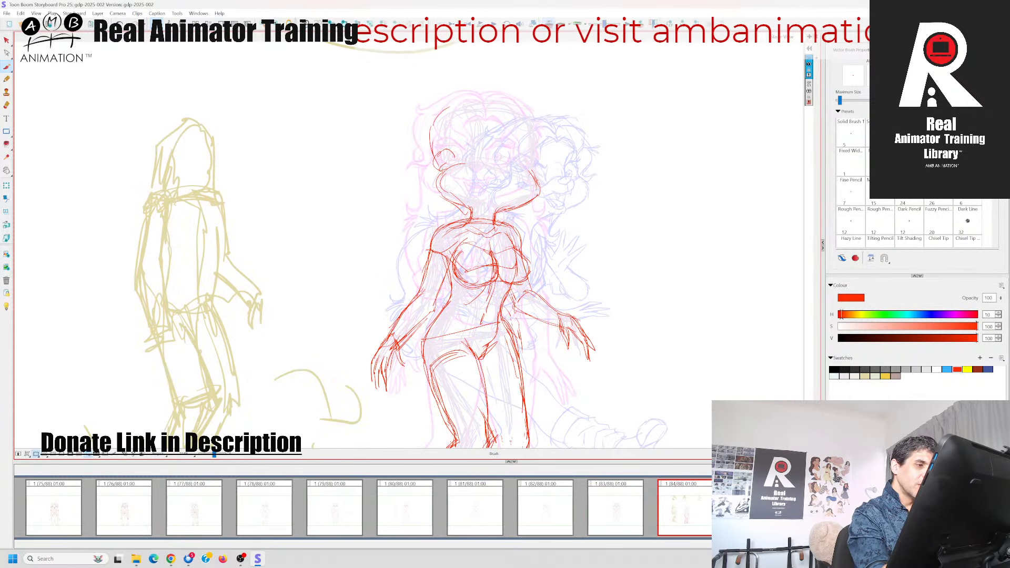
Outline the crown and right-hand side of the head in red and reinforce the jaw down to the neck
{"action": "left_click_drag", "start_coordinate": [443, 171], "coordinate": [449, 115]}
{"action": "key", "text": "Left"}
{"action": "key", "text": "Right"}
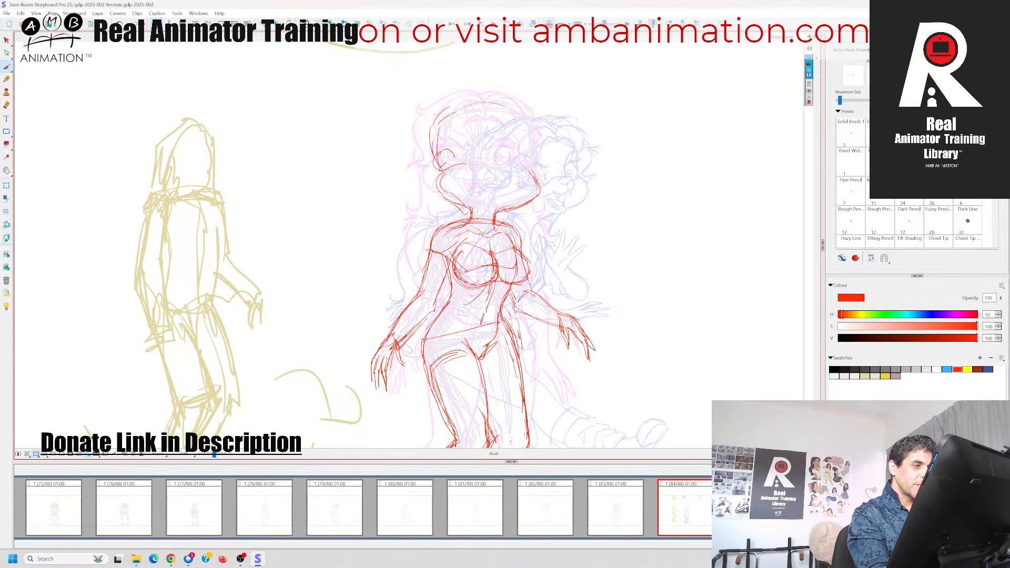
{"action": "mouse_move", "coordinate": [443, 174]}
{"action": "left_mouse_down"}
{"action": "mouse_move", "coordinate": [446, 129]}
{"action": "mouse_move", "coordinate": [505, 108]}
{"action": "left_mouse_up"}
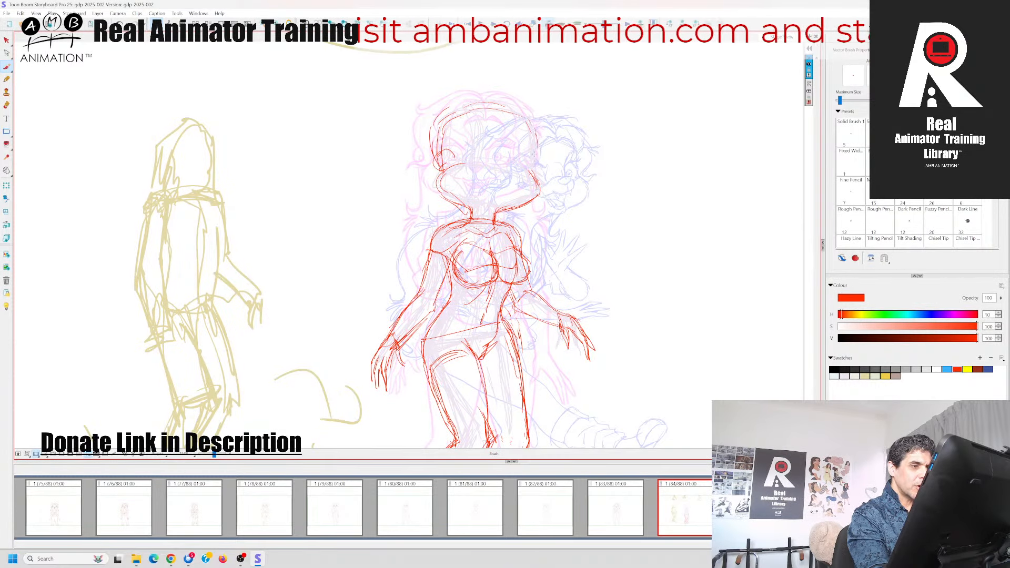
{"action": "left_click_drag", "start_coordinate": [536, 147], "coordinate": [531, 178]}
{"action": "mouse_move", "coordinate": [497, 109]}
{"action": "left_mouse_down"}
{"action": "mouse_move", "coordinate": [465, 111]}
{"action": "mouse_move", "coordinate": [438, 185]}
{"action": "left_mouse_up"}
{"action": "key", "text": "Left"}
{"action": "key", "text": "Right"}
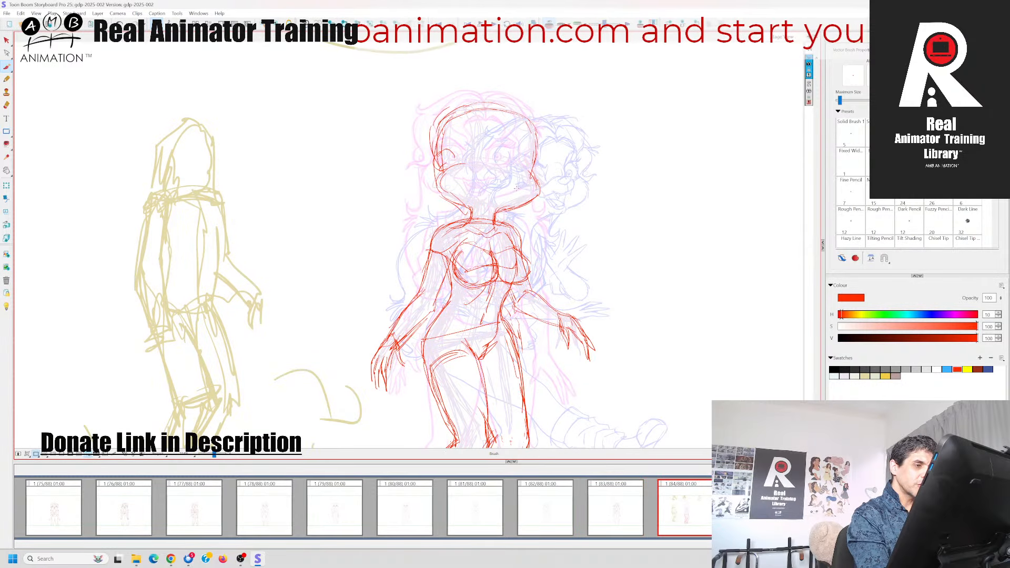
{"action": "left_click_drag", "start_coordinate": [534, 179], "coordinate": [492, 213]}
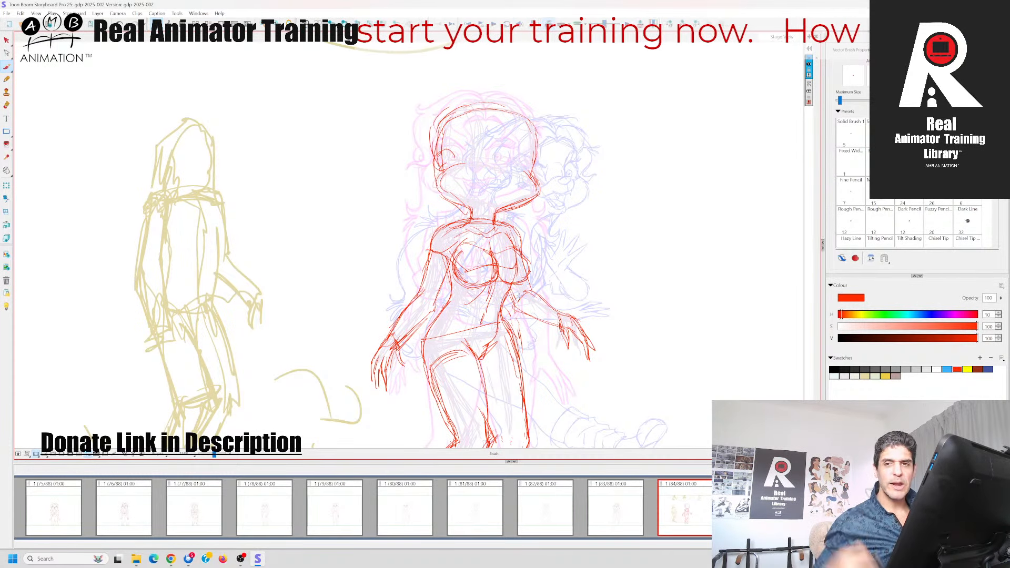
Hide the onion skin and delete the pale lilac rough beneath the red figure
{"action": "left_click", "coordinate": [7, 40]}
{"action": "left_click_drag", "start_coordinate": [215, 454], "coordinate": [212, 456]}
{"action": "left_click", "coordinate": [549, 24]}
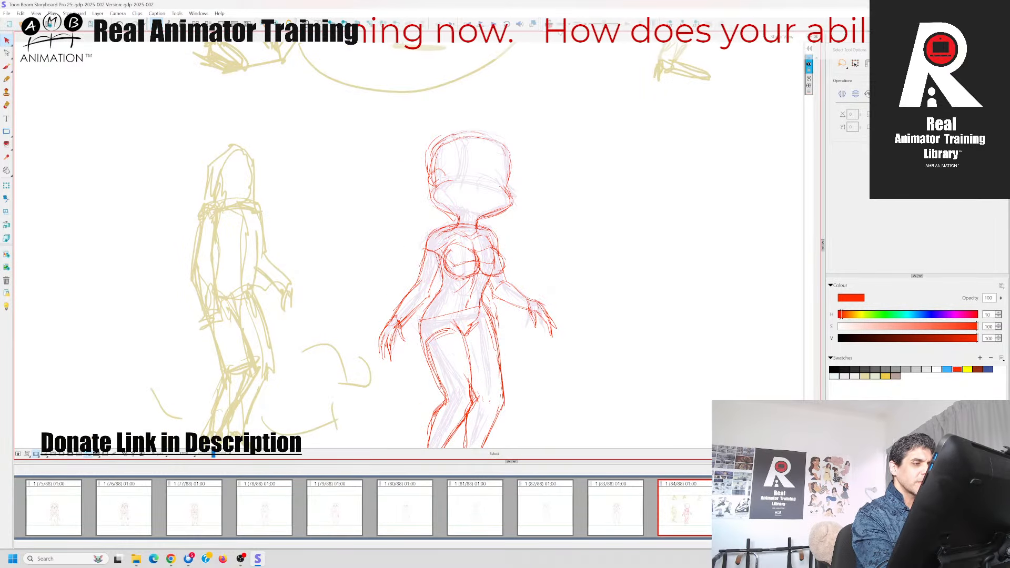
{"action": "left_click_drag", "start_coordinate": [611, 344], "coordinate": [614, 252]}
{"action": "left_click_drag", "start_coordinate": [493, 308], "coordinate": [496, 309]}
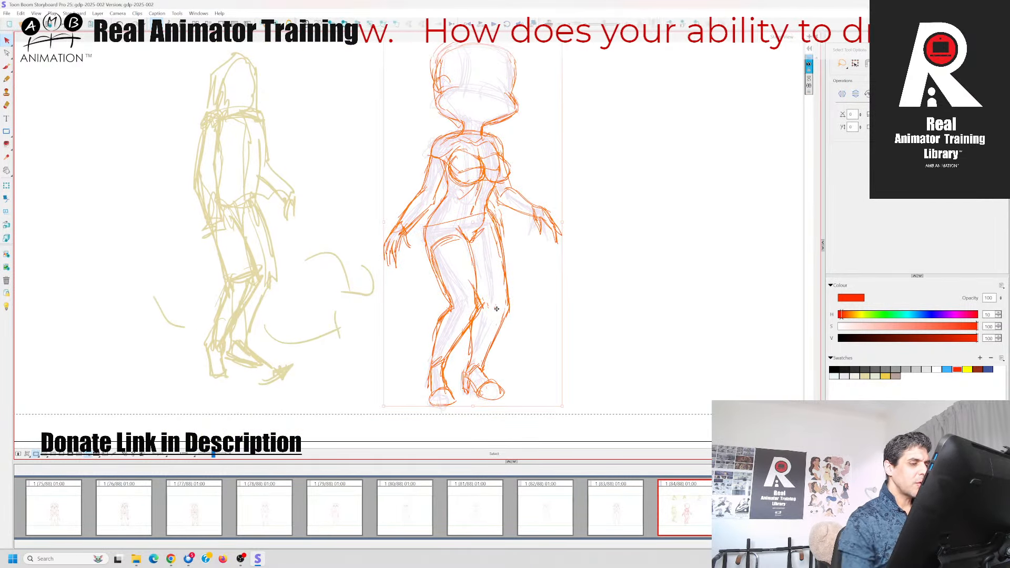
{"action": "key", "text": "ctrl+z"}
{"action": "left_click", "coordinate": [608, 332]}
{"action": "left_click", "coordinate": [489, 283]}
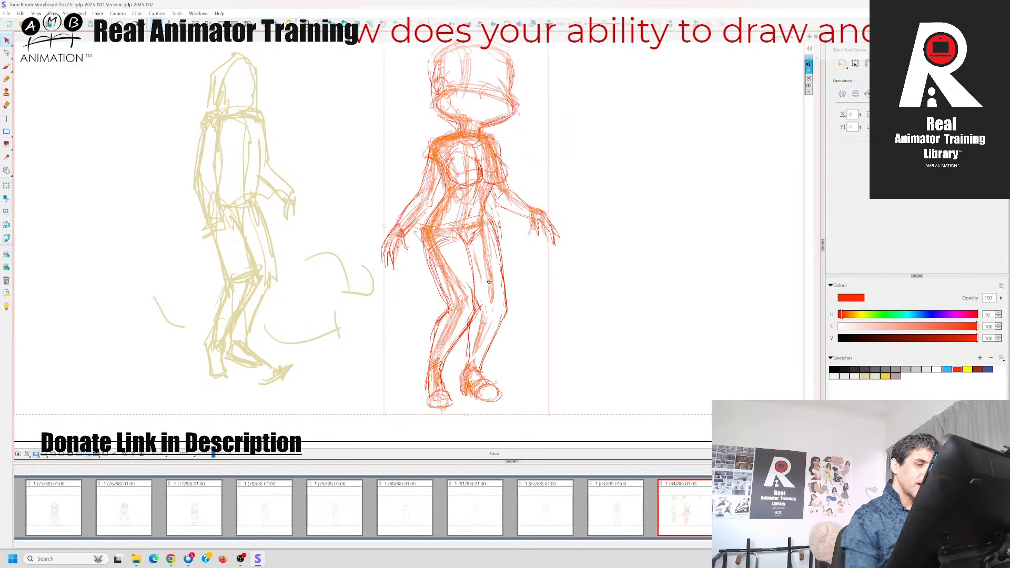
{"action": "key", "text": "Delete"}
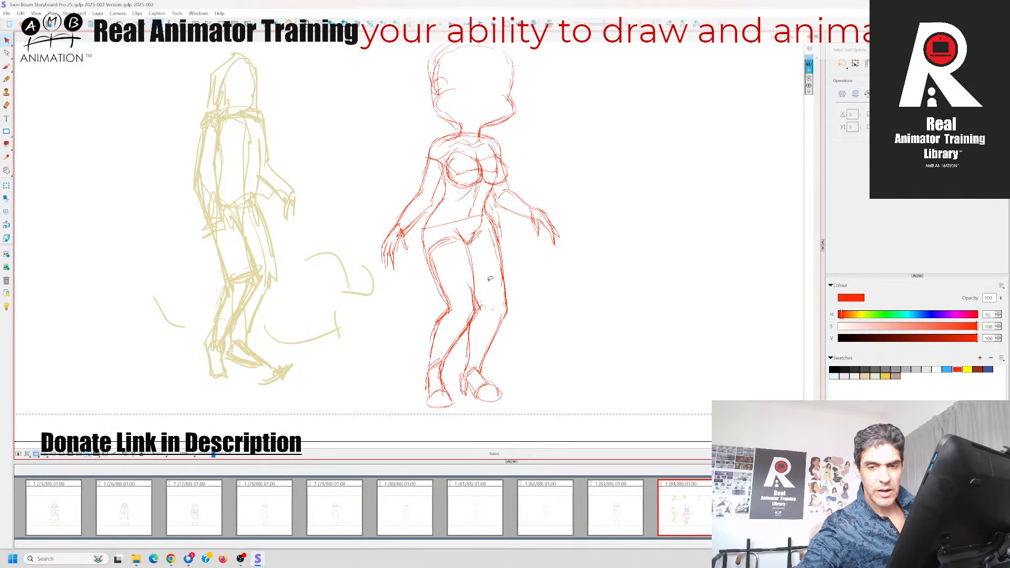
Compare the cleaned-up red figure with panel 83, activate the Brush and show the onion skin again
{"action": "key", "text": "Right"}
{"action": "key", "text": "Left"}
{"action": "key", "text": "Left"}
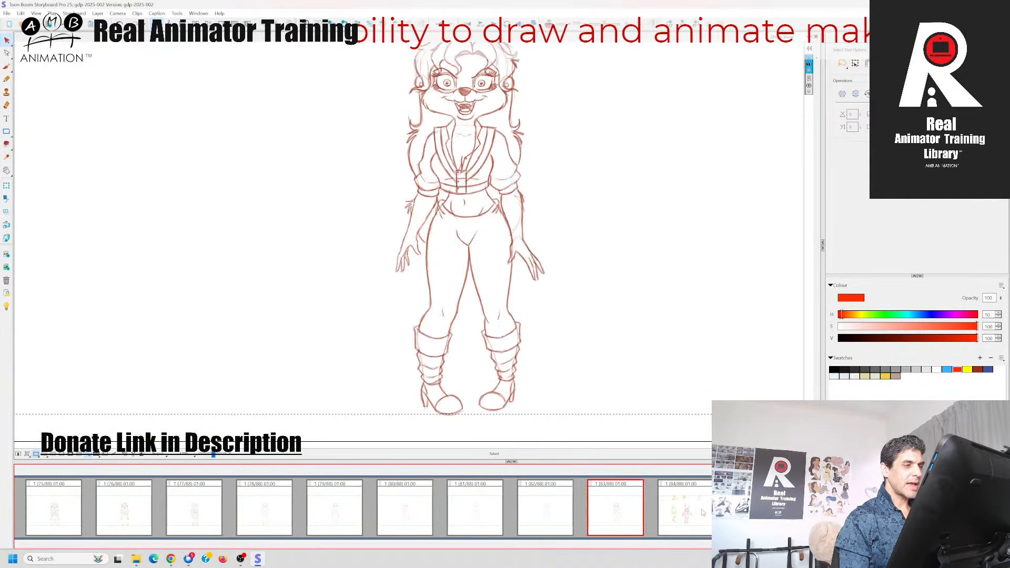
{"action": "key", "text": "Right"}
{"action": "left_click_drag", "start_coordinate": [612, 233], "coordinate": [622, 305]}
{"action": "left_click", "coordinate": [7, 67]}
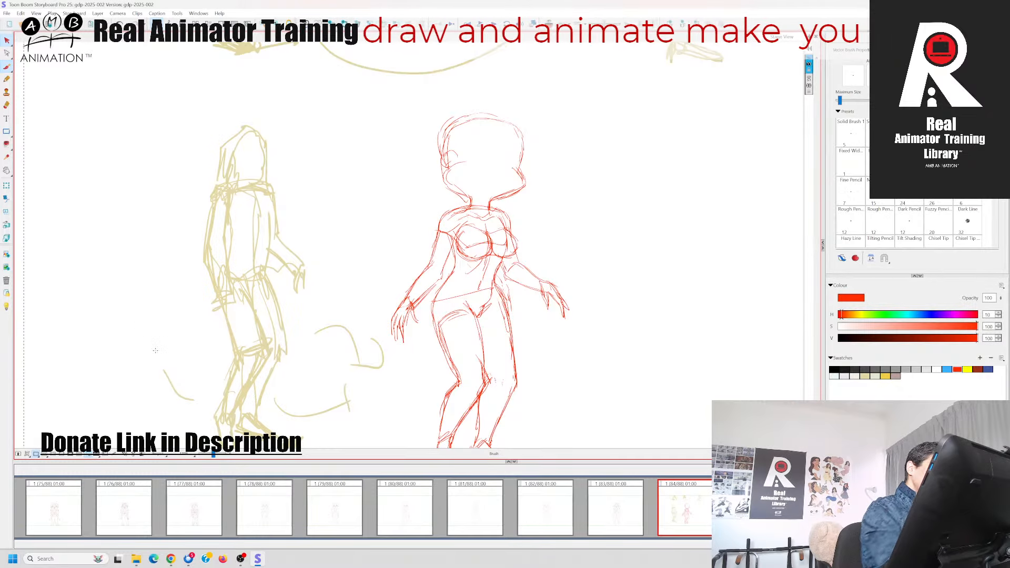
{"action": "left_click_drag", "start_coordinate": [213, 455], "coordinate": [215, 455]}
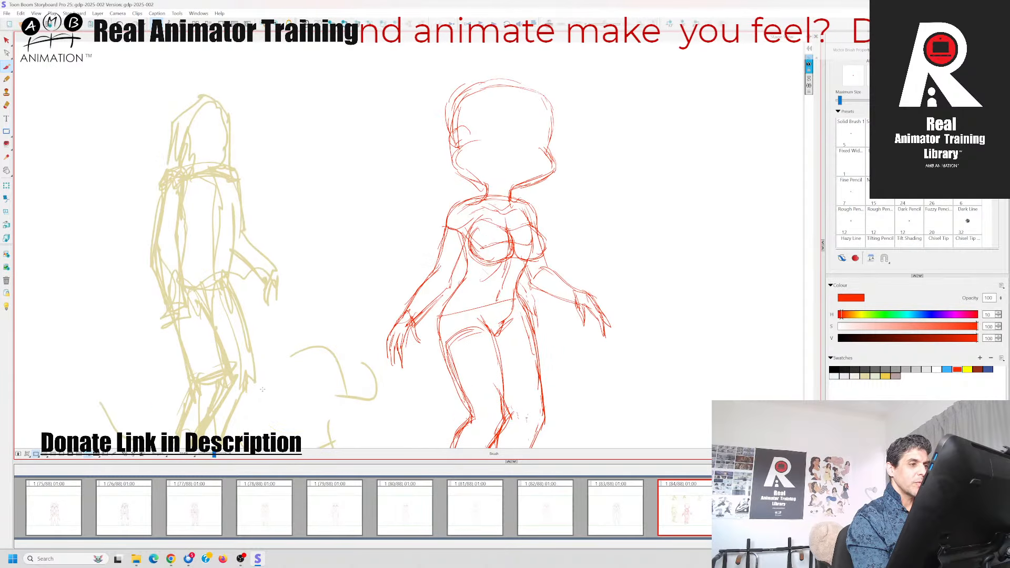
{"action": "left_click_drag", "start_coordinate": [355, 256], "coordinate": [344, 303]}
{"action": "left_click", "coordinate": [8, 68]}
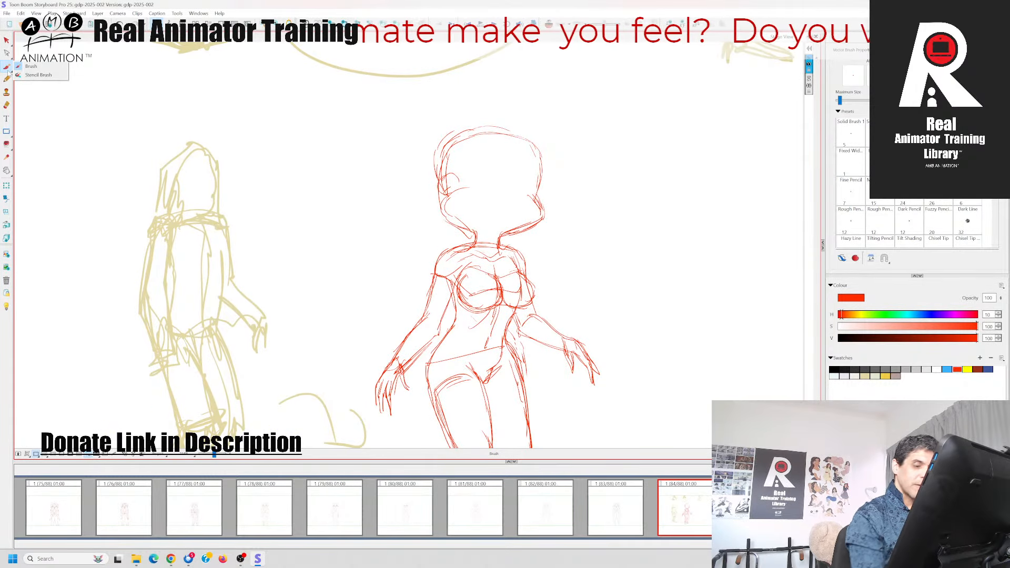
{"action": "left_click", "coordinate": [688, 492]}
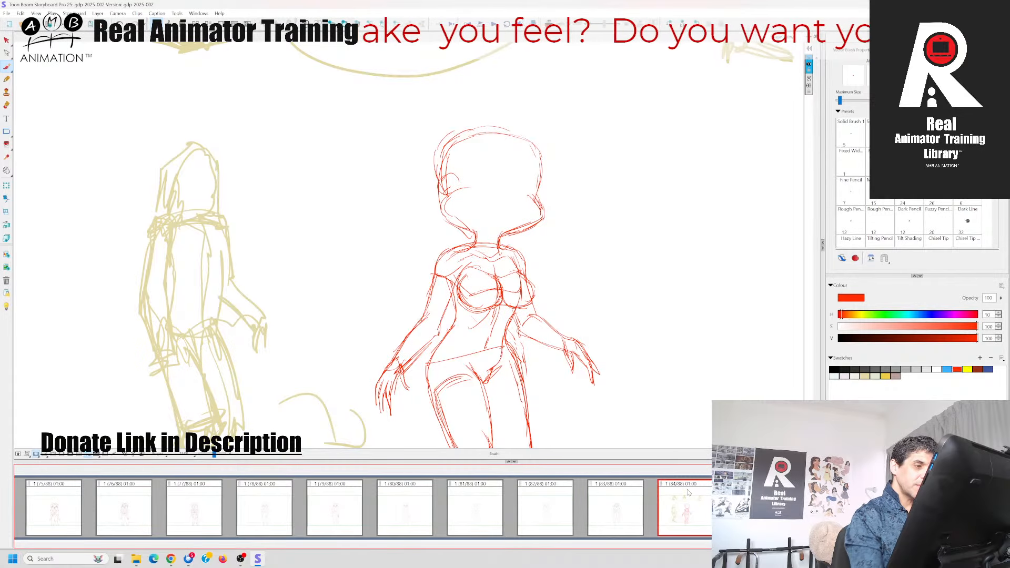
{"action": "key", "text": "Left"}
{"action": "key", "text": "Right"}
{"action": "left_click", "coordinate": [549, 24]}
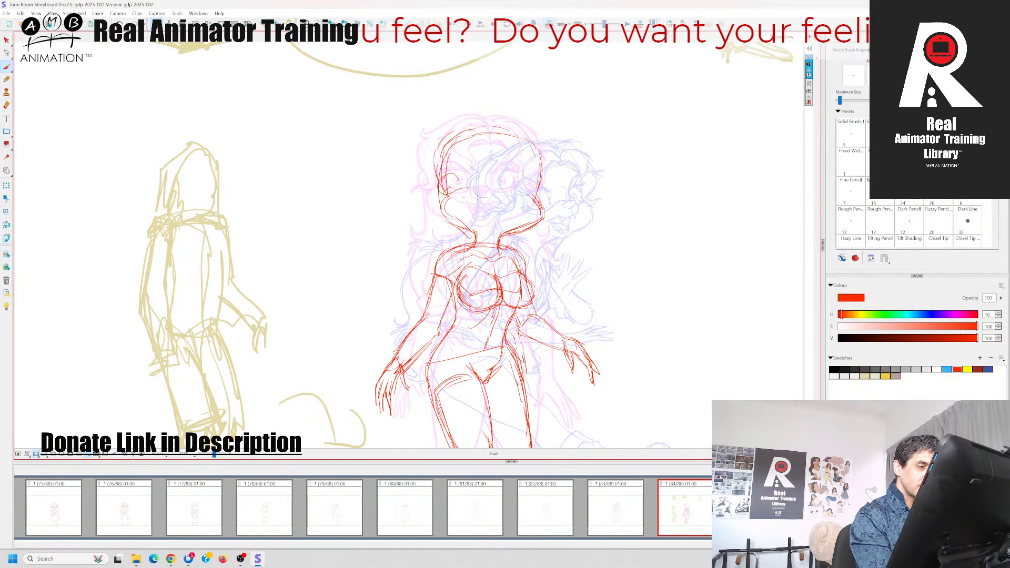
Draw the curved top edge of the muzzle and the nose in red, checking the placement against panel 83
{"action": "mouse_move", "coordinate": [455, 197]}
{"action": "left_mouse_down"}
{"action": "mouse_move", "coordinate": [550, 211]}
{"action": "mouse_move", "coordinate": [516, 200]}
{"action": "left_mouse_up"}
{"action": "key", "text": "Left"}
{"action": "key", "text": "Right"}
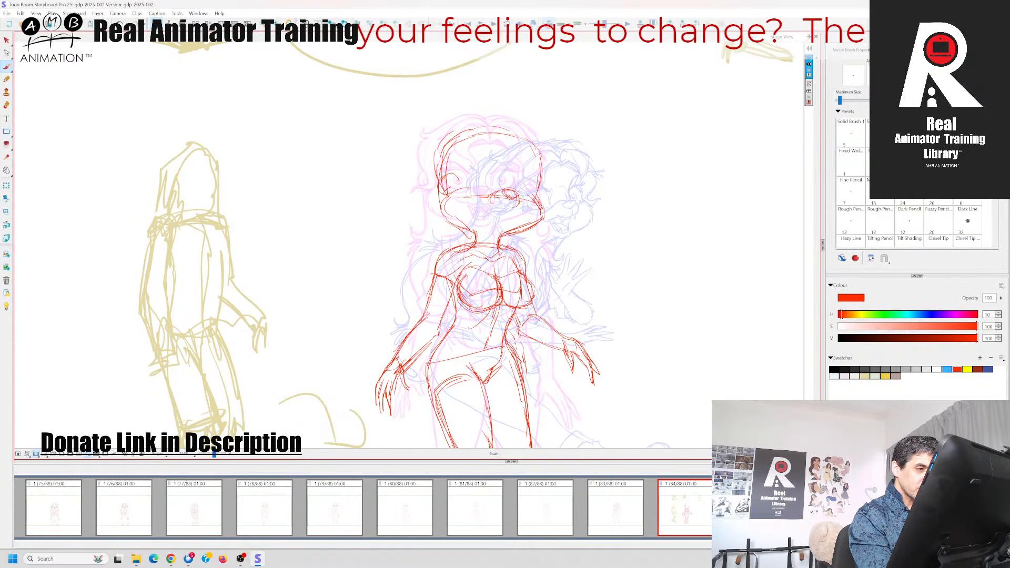
{"action": "key", "text": "Left"}
{"action": "key", "text": "Right"}
{"action": "key", "text": "Left"}
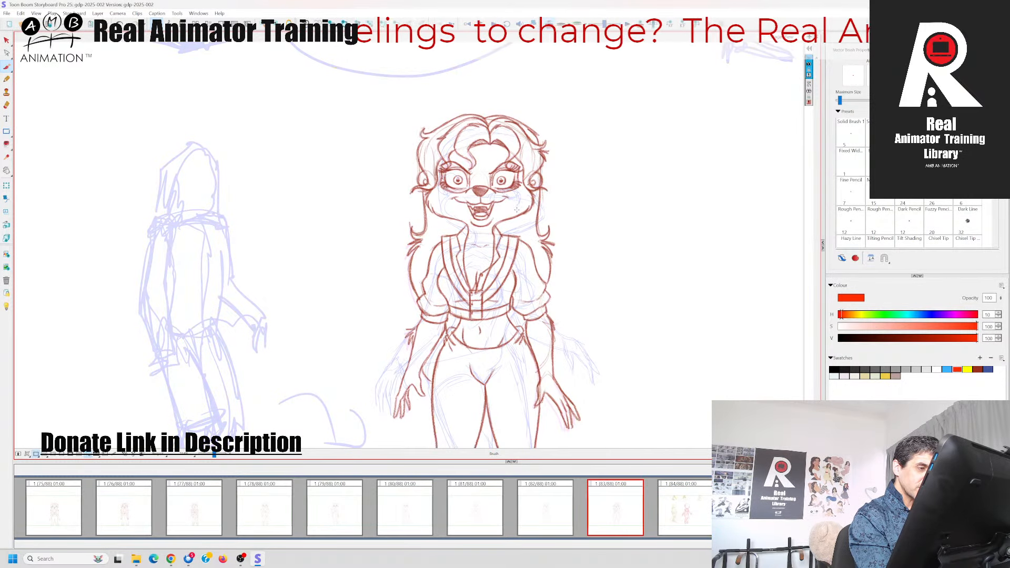
{"action": "key", "text": "Right"}
{"action": "key", "text": "Left"}
{"action": "key", "text": "Right"}
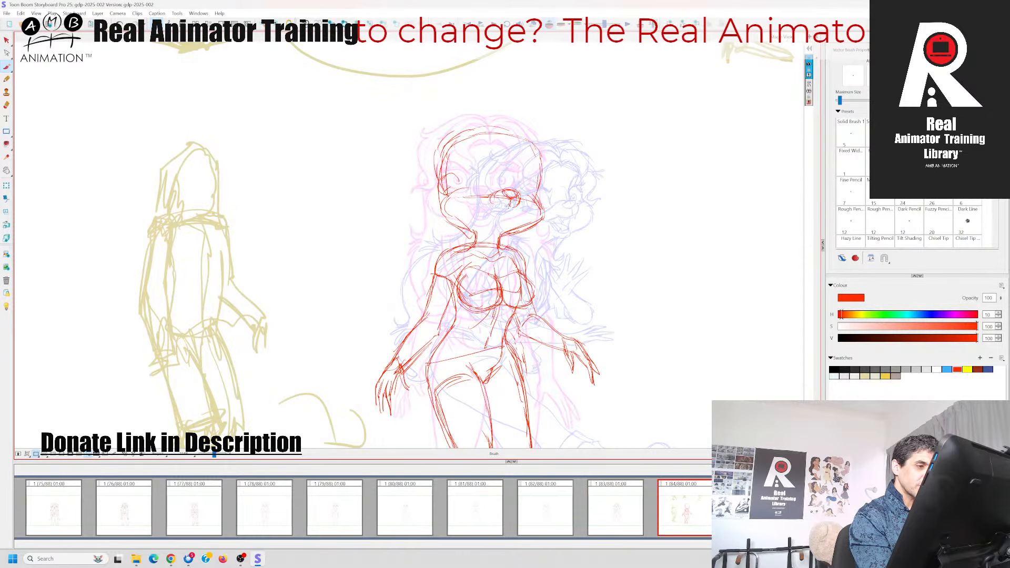
{"action": "key", "text": "Left"}
{"action": "key", "text": "Right"}
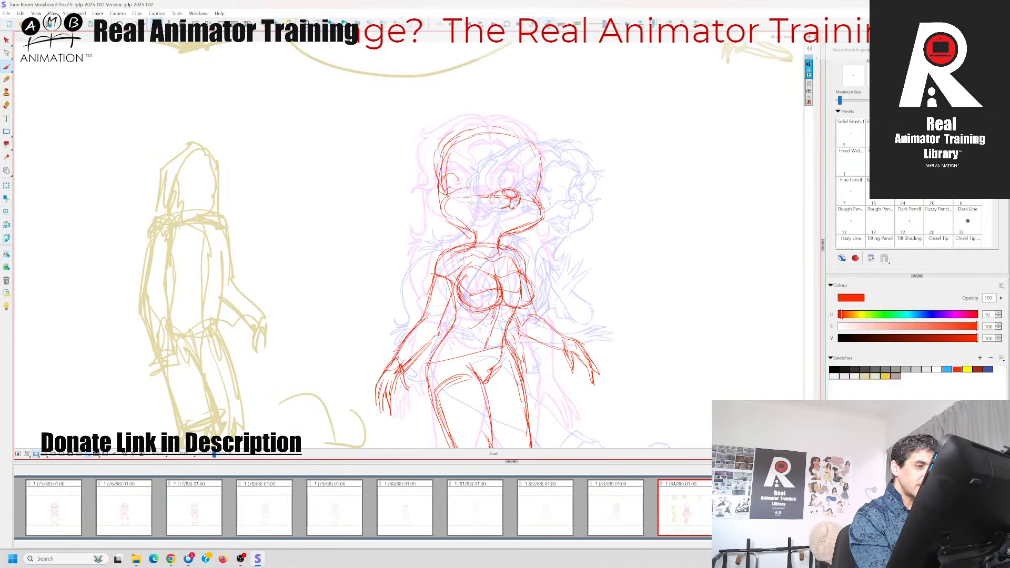
Draw the open, smiling mouth in red beneath the nose and compare it with panel 83
{"action": "left_click_drag", "start_coordinate": [478, 207], "coordinate": [499, 208]}
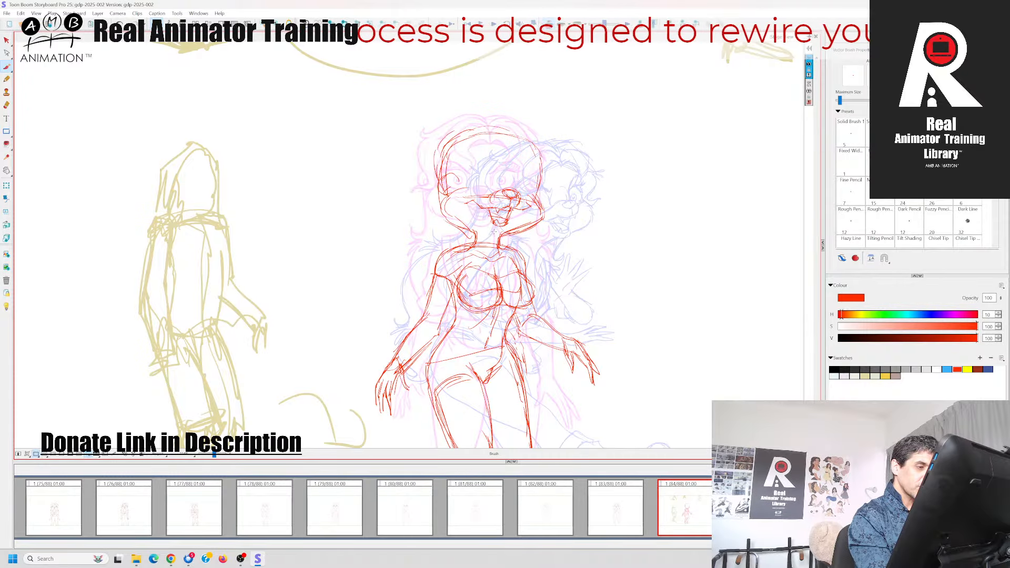
{"action": "left_click_drag", "start_coordinate": [483, 223], "coordinate": [498, 230]}
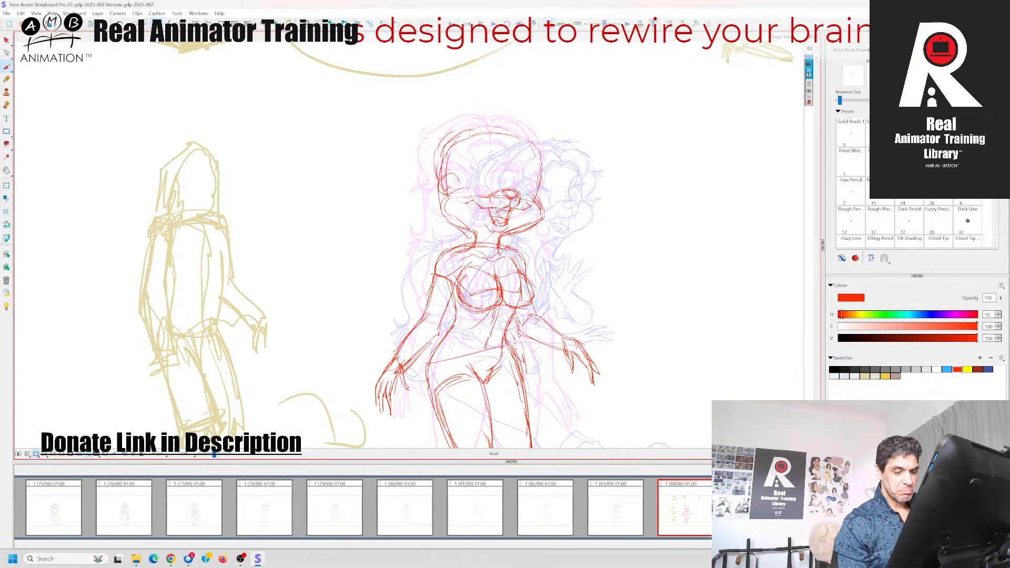
{"action": "key", "text": "Left"}
{"action": "key", "text": "Right"}
{"action": "key", "text": "Left"}
{"action": "key", "text": "Right"}
{"action": "key", "text": "Left"}
{"action": "key", "text": "Right"}
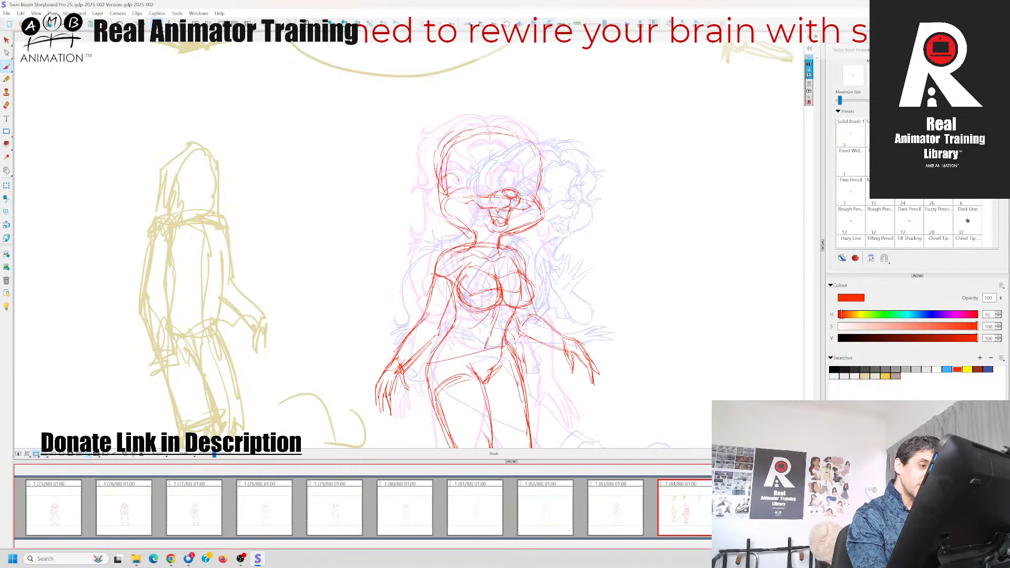
Reinforce the outlines of both cheeks from the muzzle down towards the chin in red
{"action": "mouse_move", "coordinate": [531, 195]}
{"action": "left_mouse_down"}
{"action": "mouse_move", "coordinate": [537, 219]}
{"action": "mouse_move", "coordinate": [514, 230]}
{"action": "left_mouse_up"}
{"action": "mouse_move", "coordinate": [440, 199]}
{"action": "left_mouse_down"}
{"action": "mouse_move", "coordinate": [458, 190]}
{"action": "mouse_move", "coordinate": [440, 210]}
{"action": "mouse_move", "coordinate": [475, 234]}
{"action": "left_mouse_up"}
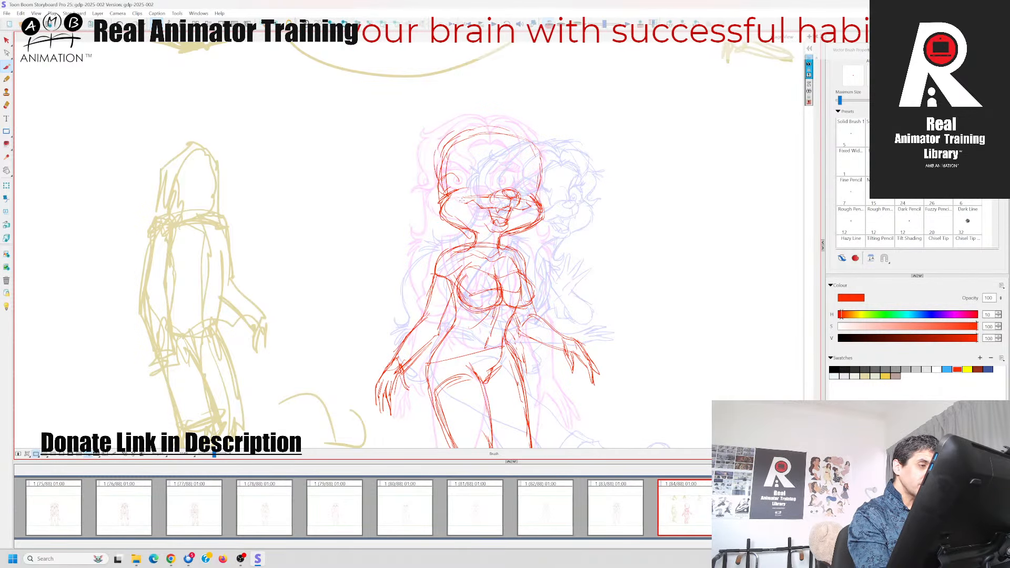
{"action": "key", "text": "Right"}
{"action": "key", "text": "Left"}
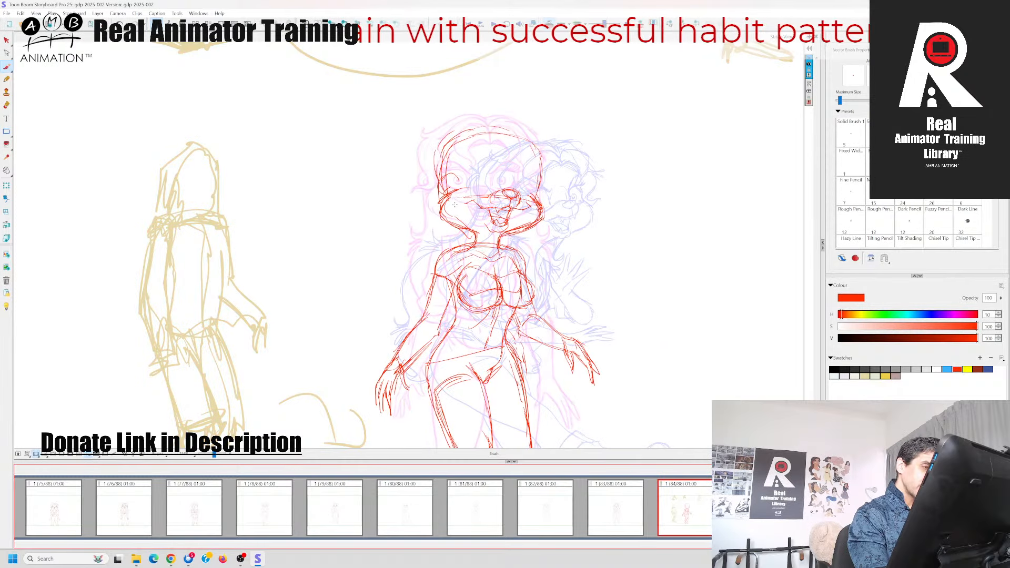
Draw the left-hand eye in red above the cheek and check it against the neighbouring panels
{"action": "left_click_drag", "start_coordinate": [458, 182], "coordinate": [451, 190]}
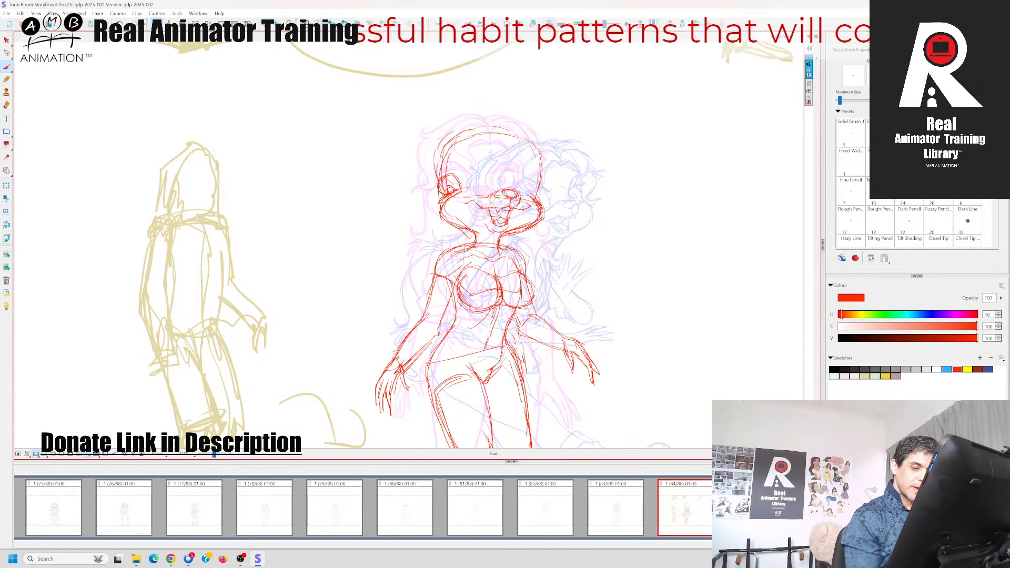
{"action": "key", "text": "Right"}
{"action": "key", "text": "Left"}
{"action": "key", "text": "Left"}
{"action": "key", "text": "Right"}
Reinforce the red head outline and add the curved contour around the left-hand eye and temple
{"action": "left_click", "coordinate": [548, 147]}
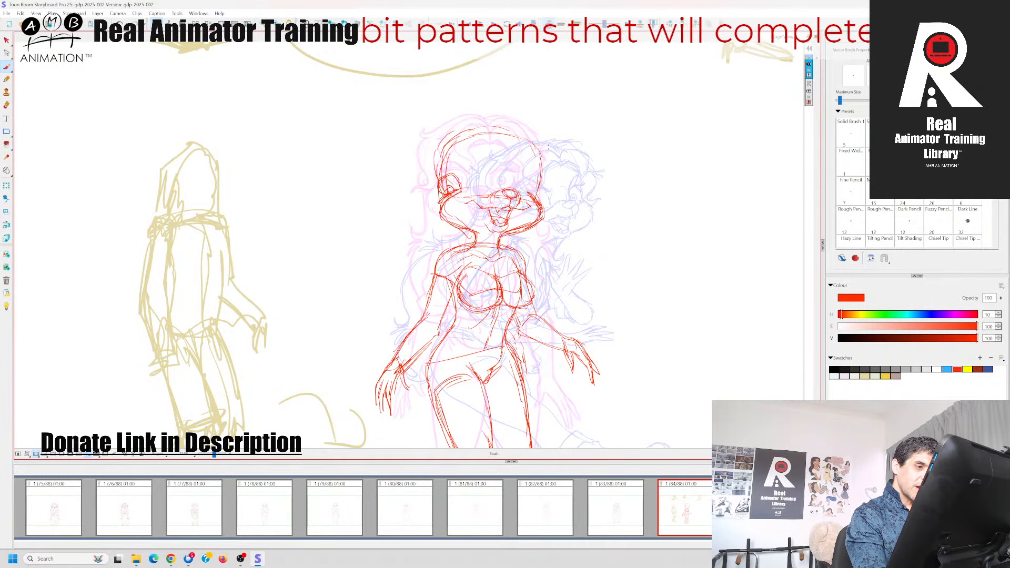
{"action": "mouse_move", "coordinate": [534, 170]}
{"action": "left_mouse_down"}
{"action": "mouse_move", "coordinate": [533, 179]}
{"action": "mouse_move", "coordinate": [520, 141]}
{"action": "mouse_move", "coordinate": [483, 136]}
{"action": "mouse_move", "coordinate": [459, 152]}
{"action": "mouse_move", "coordinate": [456, 193]}
{"action": "mouse_move", "coordinate": [457, 148]}
{"action": "mouse_move", "coordinate": [432, 168]}
{"action": "mouse_move", "coordinate": [434, 202]}
{"action": "left_mouse_up"}
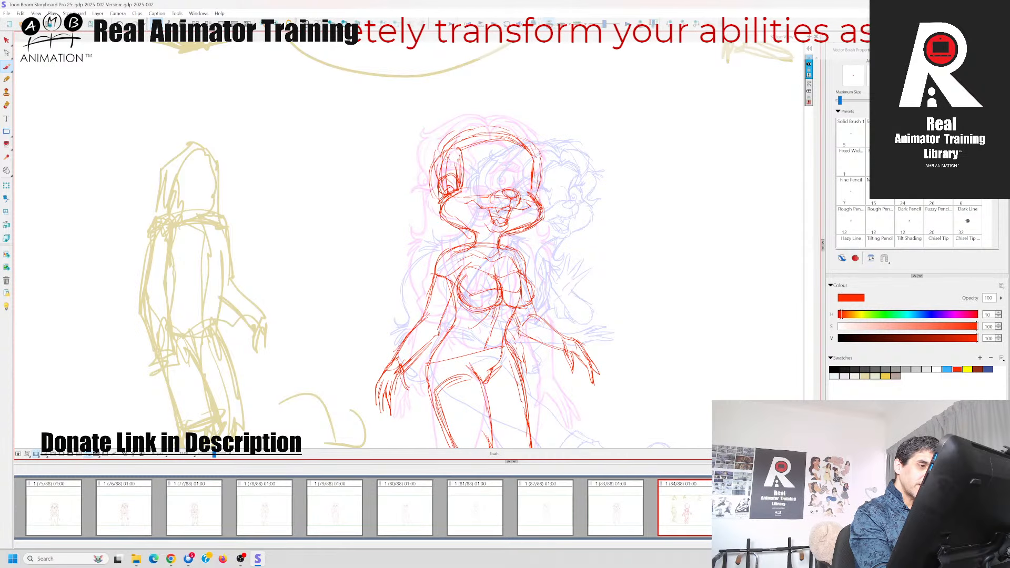
{"action": "left_click_drag", "start_coordinate": [444, 152], "coordinate": [483, 135]}
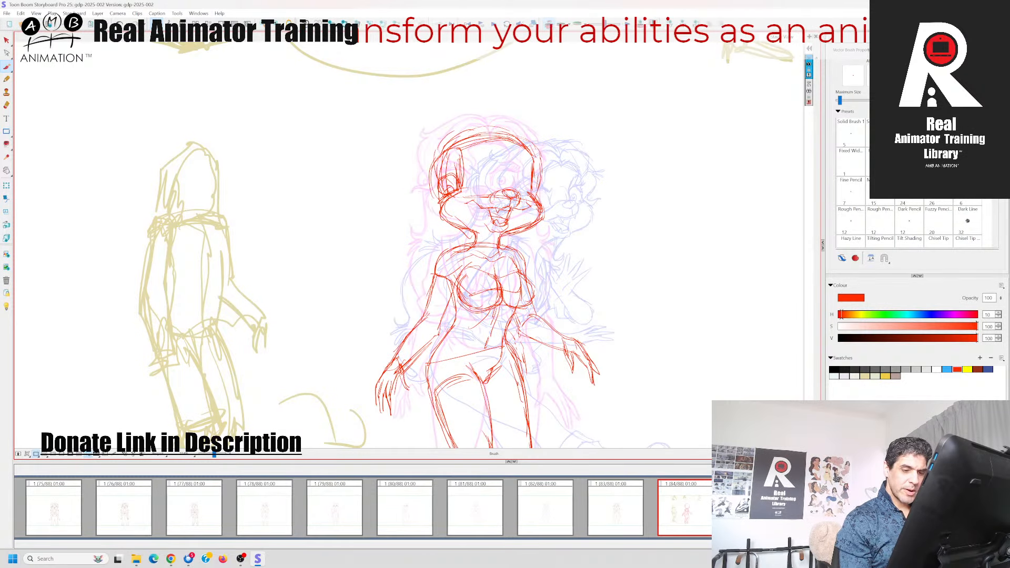
Outline the left-hand eye in red beside the nose bridge and compare it with panel 83
{"action": "left_click", "coordinate": [664, 484]}
{"action": "left_click", "coordinate": [480, 173]}
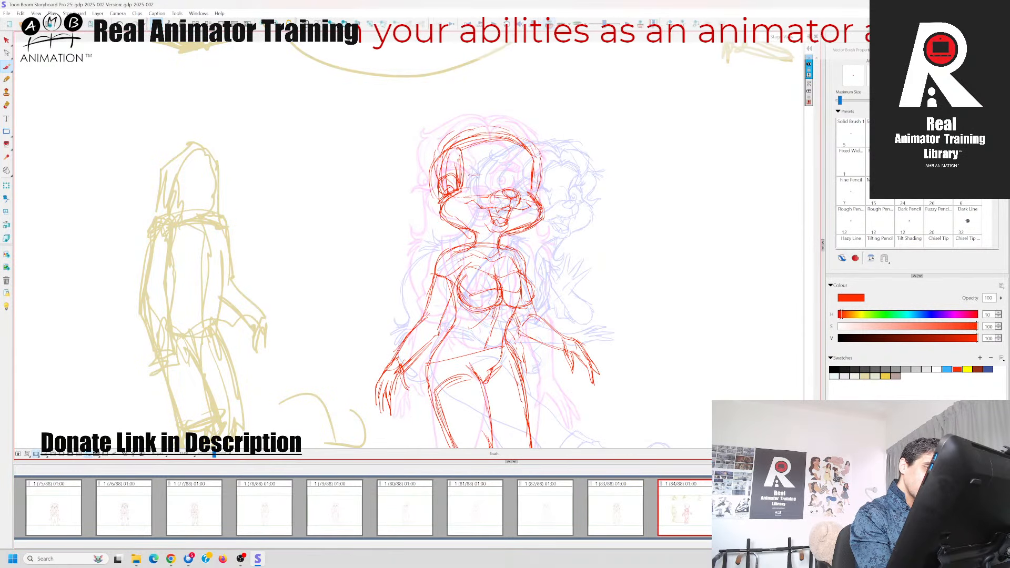
{"action": "left_click_drag", "start_coordinate": [468, 176], "coordinate": [486, 172]}
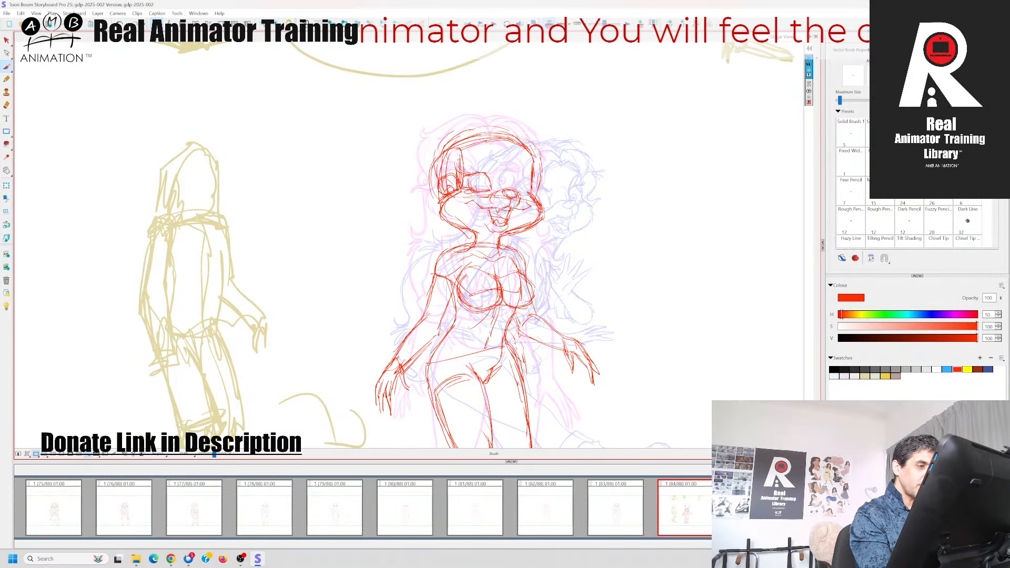
{"action": "left_click_drag", "start_coordinate": [459, 165], "coordinate": [471, 174]}
{"action": "key", "text": "Left"}
{"action": "key", "text": "Right"}
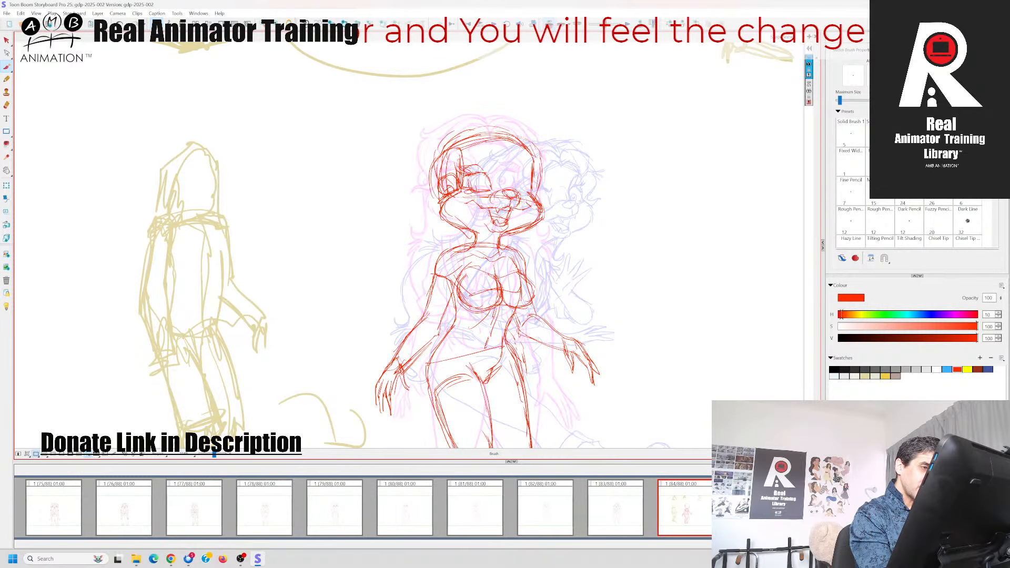
Add the upper lid, brow line and pupil to the left-hand eye while checking against panel 83
{"action": "key", "text": "Left"}
{"action": "key", "text": "Right"}
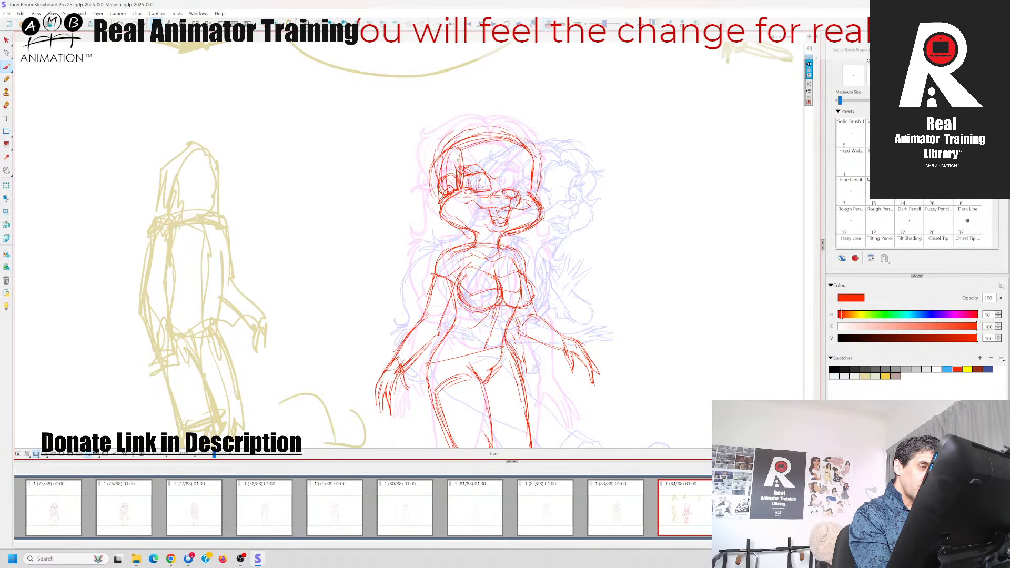
{"action": "key", "text": "Left"}
{"action": "key", "text": "Right"}
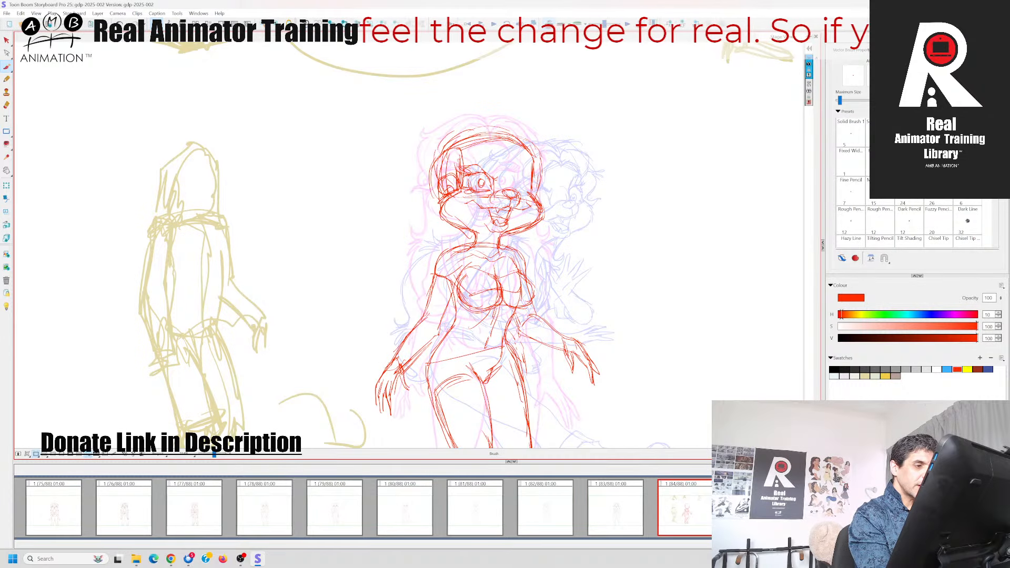
{"action": "key", "text": "Left"}
{"action": "key", "text": "Right"}
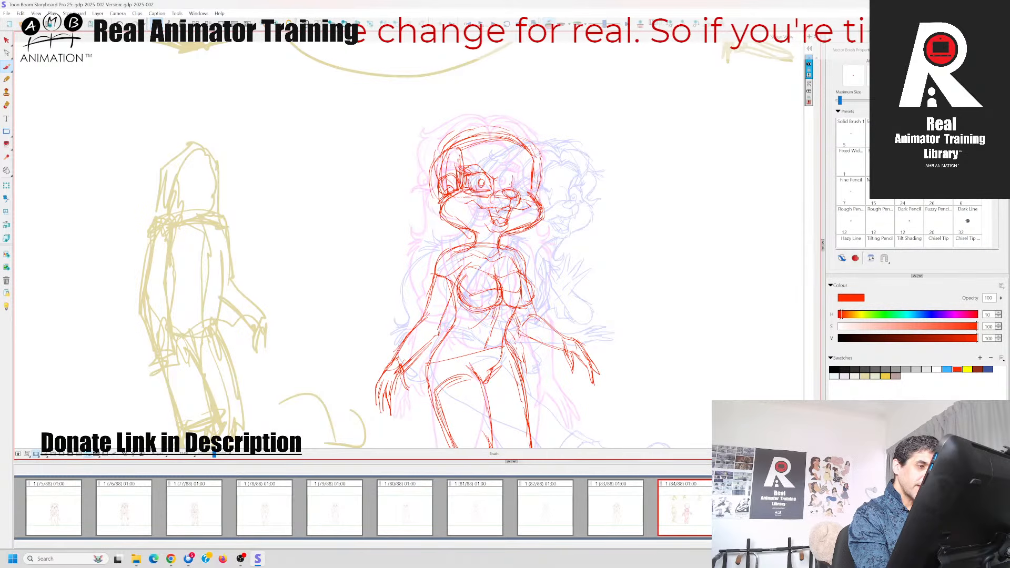
Draw the right-hand eye in red with its pupil and angled brow, matching it to panel 83
{"action": "key", "text": "Left"}
{"action": "key", "text": "Right"}
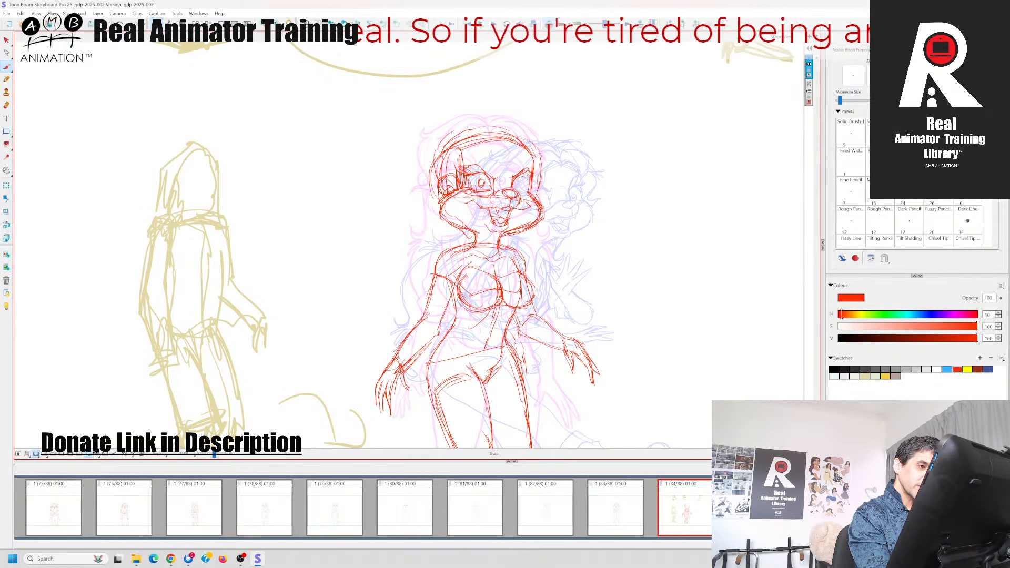
{"action": "mouse_move", "coordinate": [528, 176]}
{"action": "left_mouse_down"}
{"action": "mouse_move", "coordinate": [536, 179]}
{"action": "mouse_move", "coordinate": [522, 186]}
{"action": "left_mouse_up"}
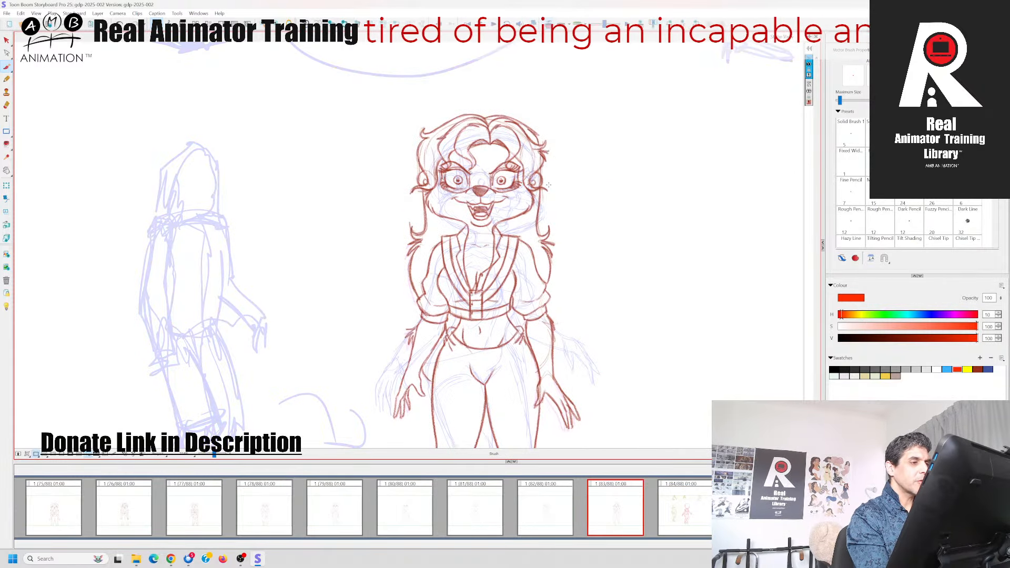
{"action": "key", "text": "Left"}
{"action": "key", "text": "Right"}
Add lashes to the left-hand eye and sketch the curved hairline across the forehead in red
{"action": "mouse_move", "coordinate": [456, 170]}
{"action": "left_mouse_down"}
{"action": "mouse_move", "coordinate": [508, 153]}
{"action": "mouse_move", "coordinate": [497, 149]}
{"action": "mouse_move", "coordinate": [533, 167]}
{"action": "mouse_move", "coordinate": [511, 153]}
{"action": "mouse_move", "coordinate": [471, 163]}
{"action": "left_mouse_up"}
{"action": "key", "text": "Left"}
{"action": "key", "text": "Right"}
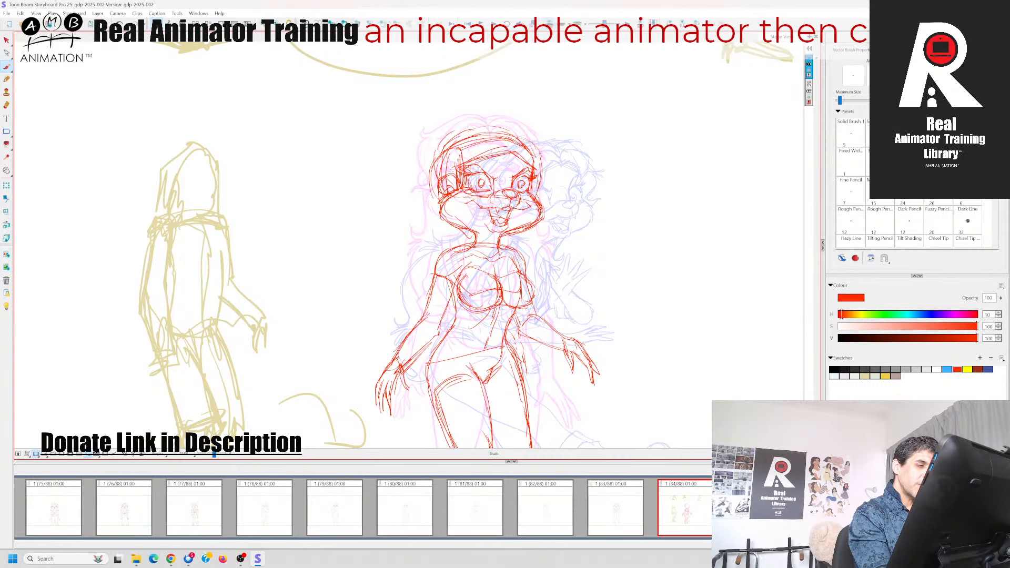
{"action": "key", "text": "Right"}
{"action": "key", "text": "Left"}
{"action": "key", "text": "Left"}
{"action": "key", "text": "Right"}
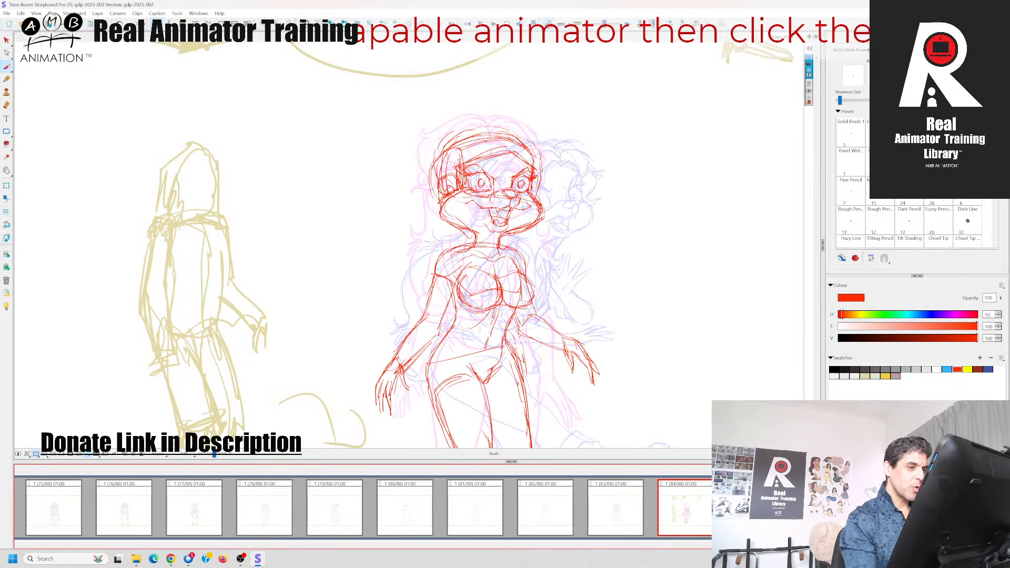
Reinforce the lower outlines of both cheeks towards the chin in red
{"action": "left_click_drag", "start_coordinate": [525, 229], "coordinate": [503, 239]}
{"action": "mouse_move", "coordinate": [451, 193]}
{"action": "left_mouse_down"}
{"action": "mouse_move", "coordinate": [435, 209]}
{"action": "mouse_move", "coordinate": [439, 220]}
{"action": "mouse_move", "coordinate": [475, 234]}
{"action": "left_mouse_up"}
{"action": "key", "text": "Right"}
{"action": "key", "text": "Left"}
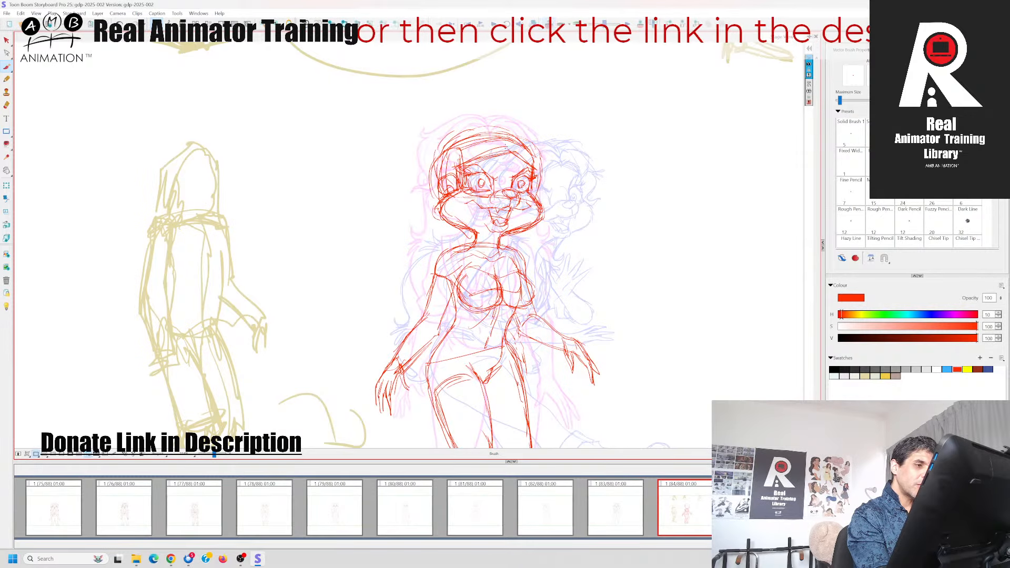
Sketch the parted fringe strands over the forehead in red, using panel 83 as reference
{"action": "key", "text": "Left"}
{"action": "key", "text": "Right"}
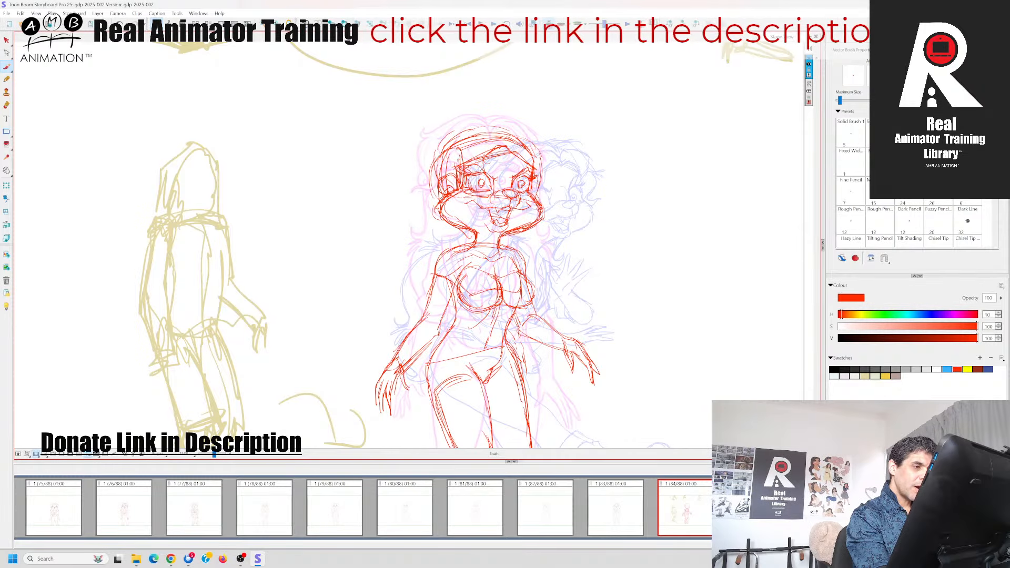
{"action": "key", "text": "Left"}
{"action": "key", "text": "Right"}
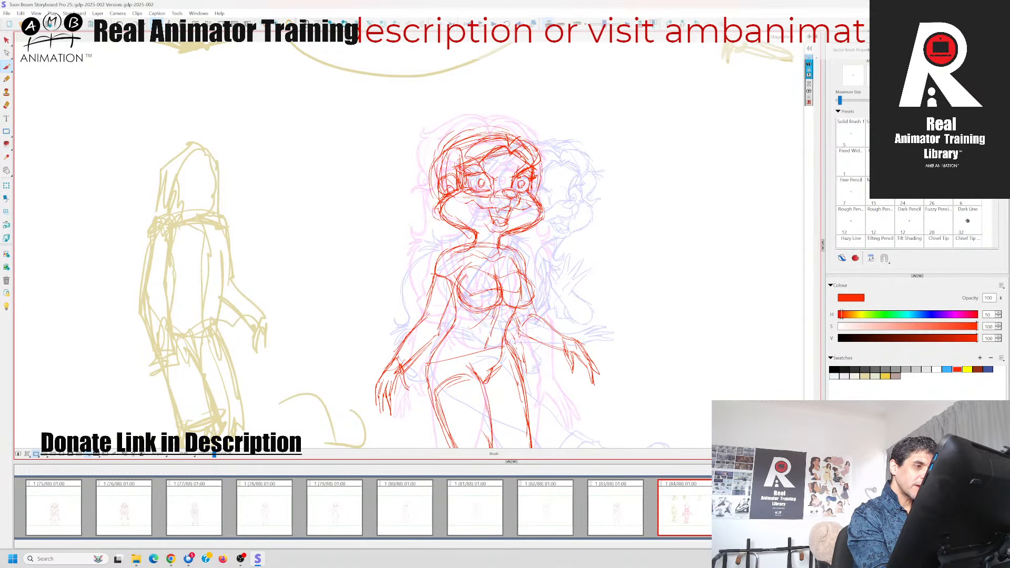
{"action": "key", "text": "Left"}
{"action": "key", "text": "Right"}
Build up the hair over the crown and left-hand side of the head in red, checking it against panel 83
{"action": "key", "text": "Left"}
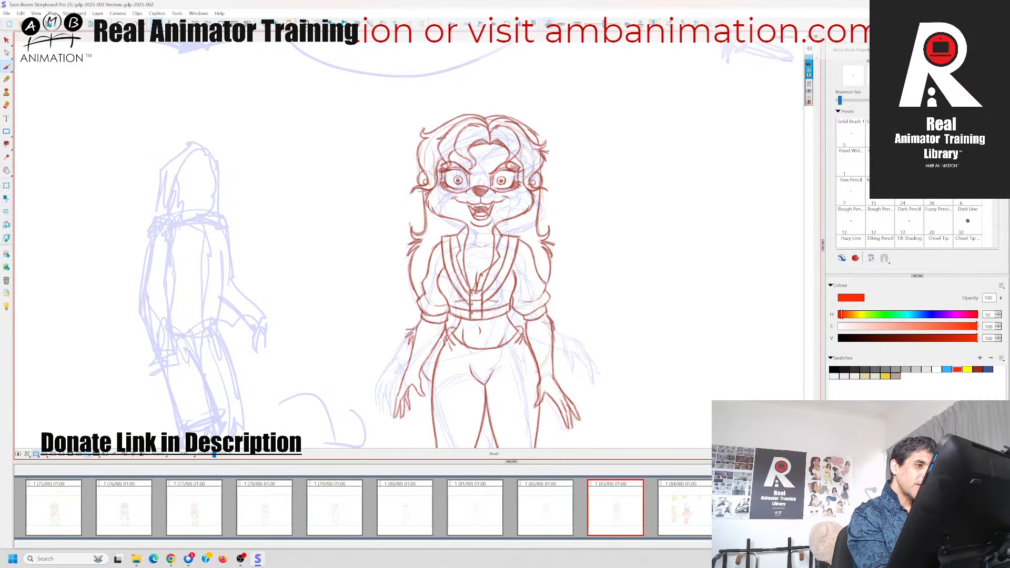
{"action": "key", "text": "Right"}
{"action": "key", "text": "Left"}
{"action": "key", "text": "Right"}
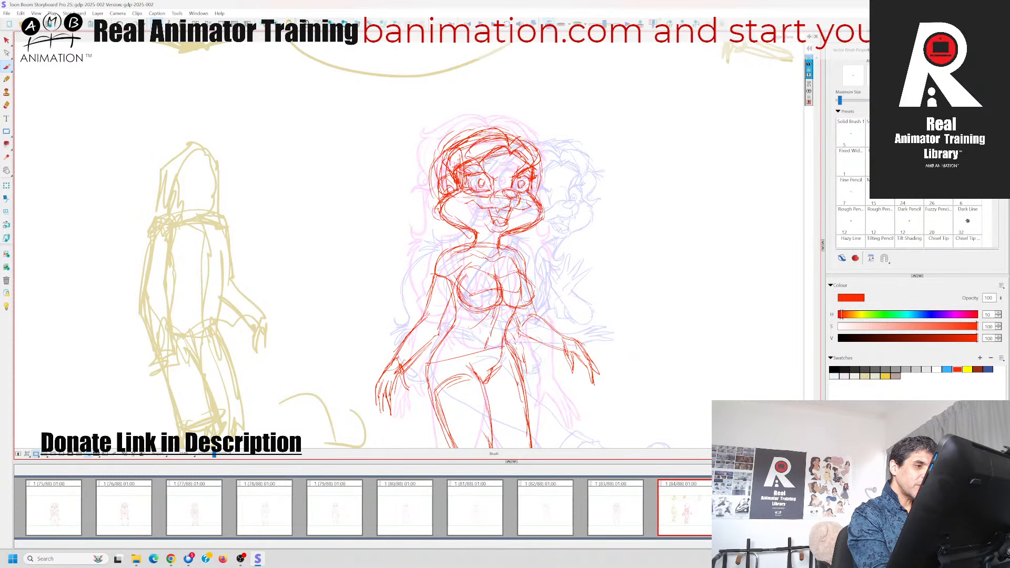
{"action": "key", "text": "Left"}
{"action": "key", "text": "Right"}
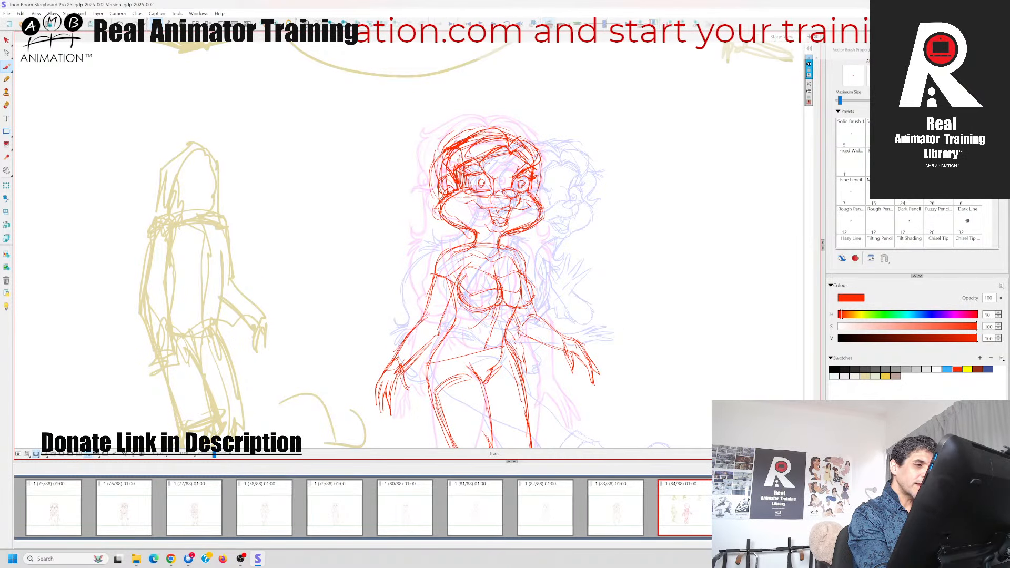
{"action": "key", "text": "Left"}
{"action": "key", "text": "Right"}
{"action": "key", "text": "Left"}
{"action": "key", "text": "Right"}
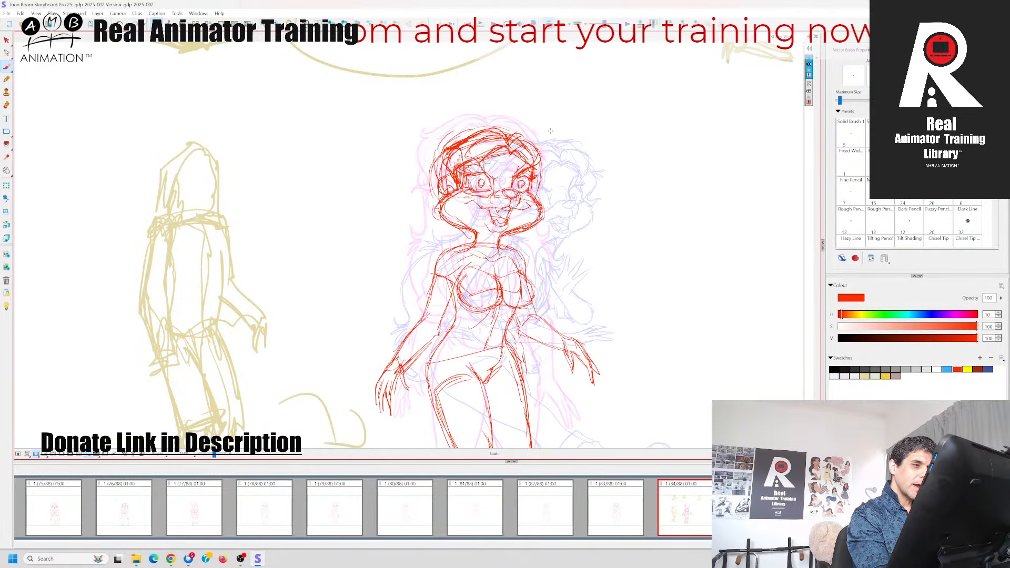
{"action": "key", "text": "Left"}
{"action": "key", "text": "Right"}
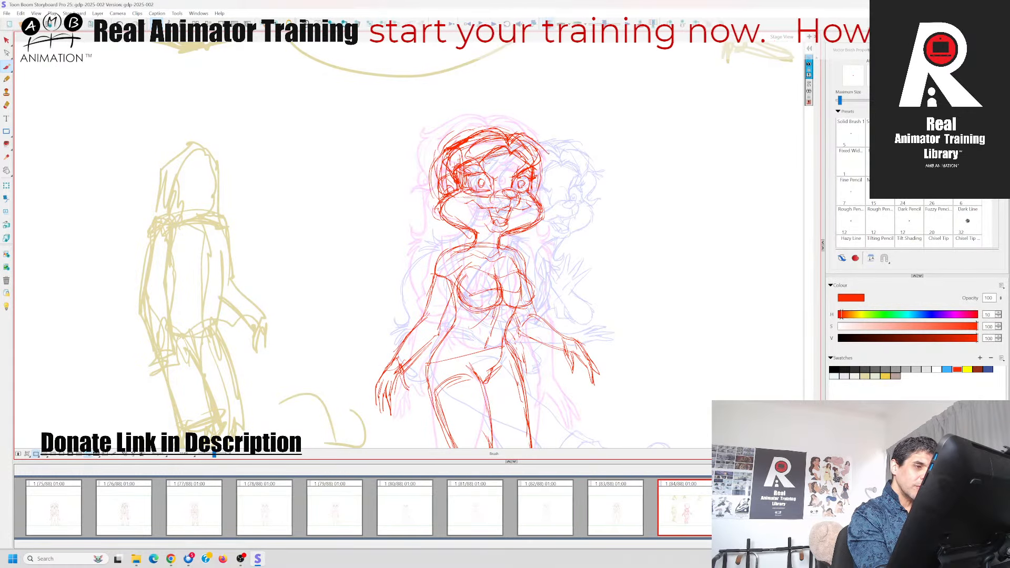
Draw the flicked hair locks along the right-hand side of the head, from the crown down beside the eye
{"action": "left_click_drag", "start_coordinate": [533, 141], "coordinate": [559, 154]}
{"action": "key", "text": "Left"}
{"action": "key", "text": "Right"}
{"action": "left_click_drag", "start_coordinate": [506, 130], "coordinate": [549, 152]}
{"action": "key", "text": "Left"}
{"action": "key", "text": "Right"}
{"action": "key", "text": "Left"}
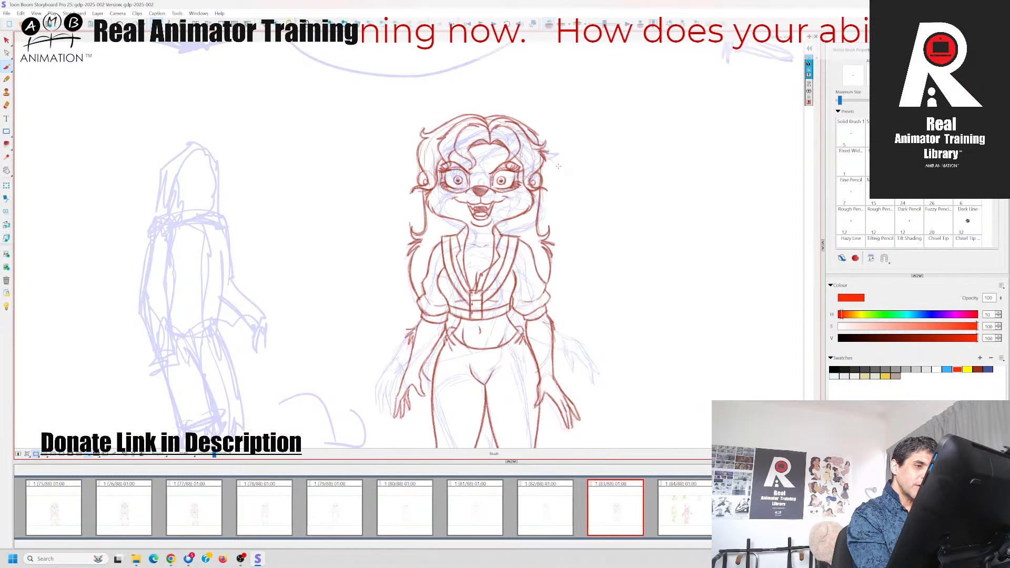
{"action": "key", "text": "Right"}
{"action": "key", "text": "Left"}
{"action": "key", "text": "Right"}
{"action": "left_click_drag", "start_coordinate": [551, 172], "coordinate": [534, 198]}
{"action": "left_click_drag", "start_coordinate": [551, 153], "coordinate": [539, 188]}
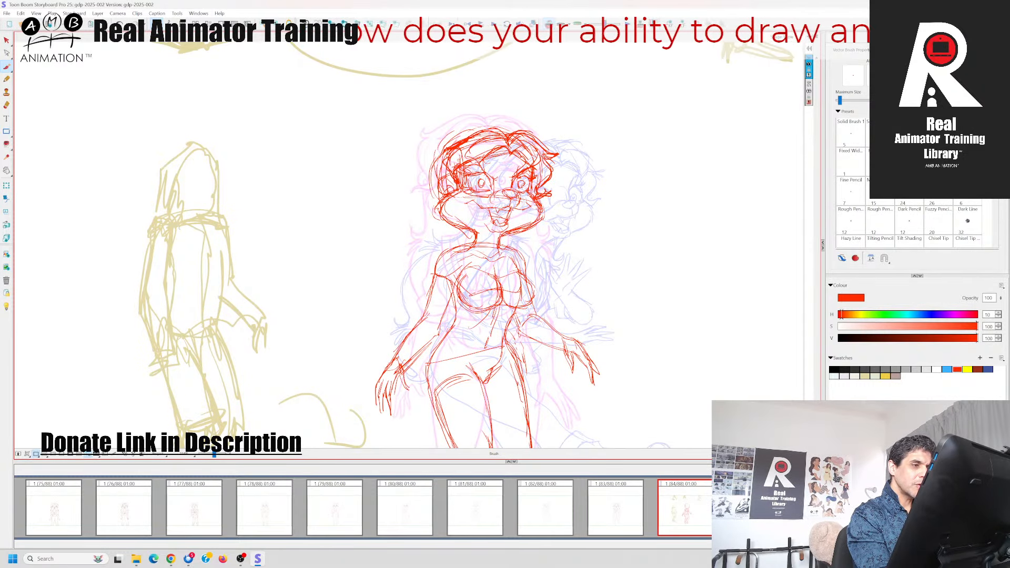
Draw the wavy hair volume from the crown down the left-hand temple, ending in a flick beside the cheek
{"action": "key", "text": "Left"}
{"action": "mouse_move", "coordinate": [512, 126]}
{"action": "left_mouse_down"}
{"action": "mouse_move", "coordinate": [427, 157]}
{"action": "mouse_move", "coordinate": [430, 184]}
{"action": "left_mouse_up"}
{"action": "key", "text": "Right"}
{"action": "key", "text": "Left"}
{"action": "key", "text": "Right"}
{"action": "key", "text": "Left"}
{"action": "key", "text": "Right"}
{"action": "key", "text": "Left"}
{"action": "key", "text": "Right"}
{"action": "mouse_move", "coordinate": [432, 165]}
{"action": "left_mouse_down"}
{"action": "mouse_move", "coordinate": [447, 193]}
{"action": "mouse_move", "coordinate": [427, 200]}
{"action": "left_mouse_up"}
{"action": "key", "text": "Left"}
{"action": "key", "text": "Right"}
{"action": "mouse_move", "coordinate": [432, 189]}
{"action": "left_mouse_down"}
{"action": "mouse_move", "coordinate": [445, 198]}
{"action": "mouse_move", "coordinate": [421, 203]}
{"action": "left_mouse_up"}
{"action": "left_click_drag", "start_coordinate": [422, 203], "coordinate": [449, 194]}
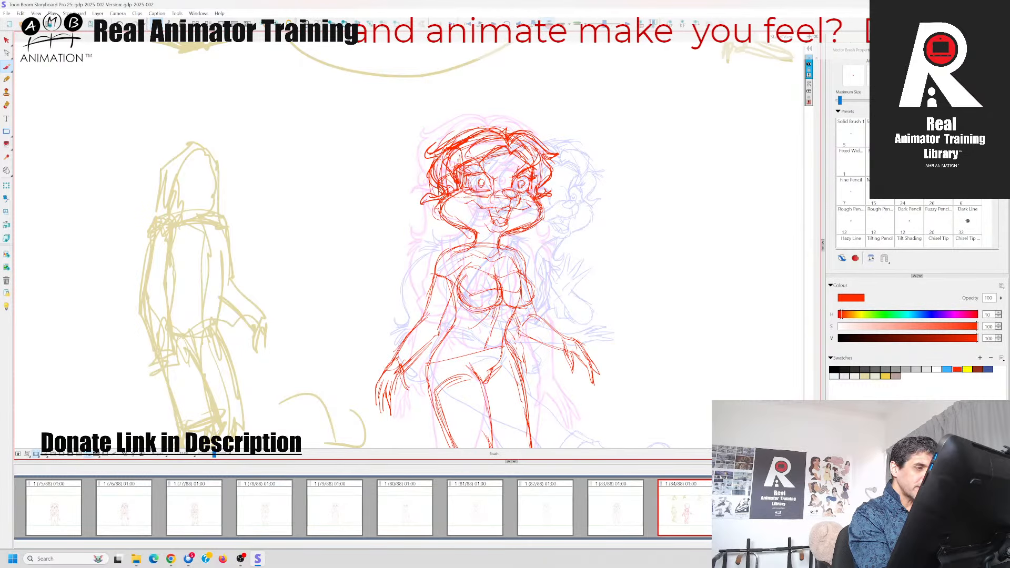
Flip between panel 84 and its neighbours to compare the new hair with panel 83
{"action": "key", "text": "Left"}
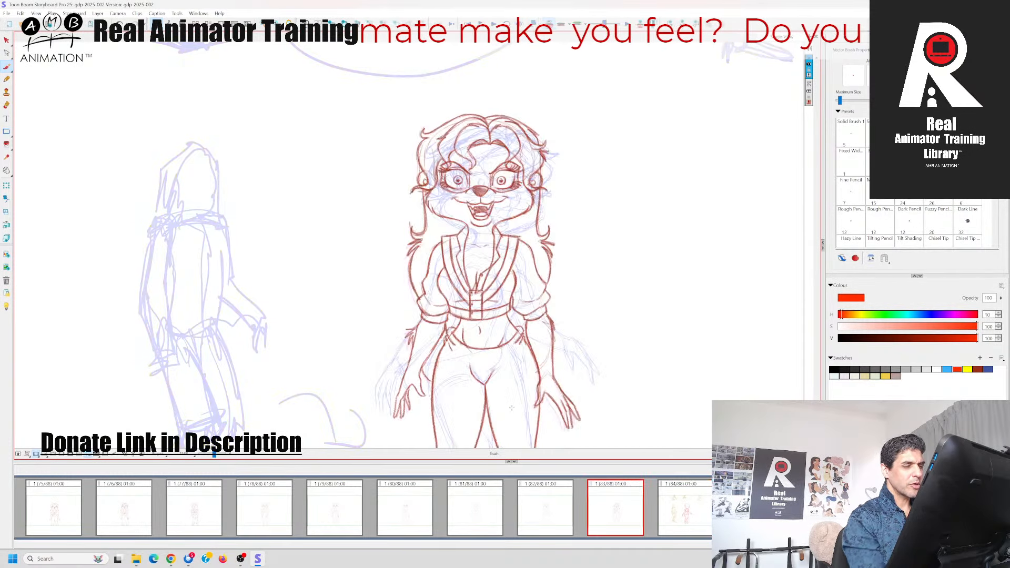
{"action": "key", "text": "Right"}
{"action": "left_click", "coordinate": [755, 513]}
{"action": "left_click", "coordinate": [691, 518]}
{"action": "key", "text": "Left"}
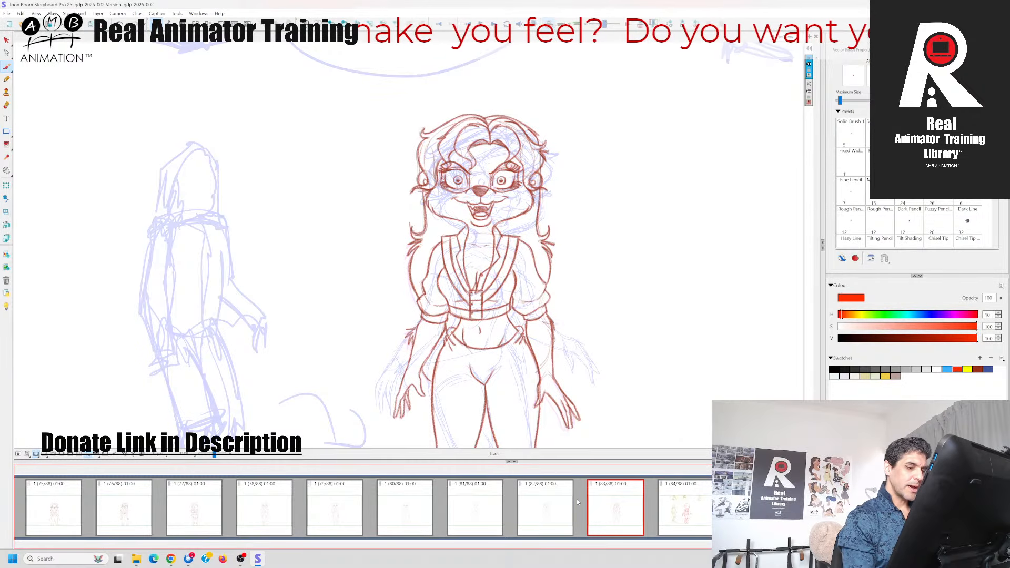
{"action": "key", "text": "Right"}
{"action": "key", "text": "Left"}
{"action": "key", "text": "Right"}
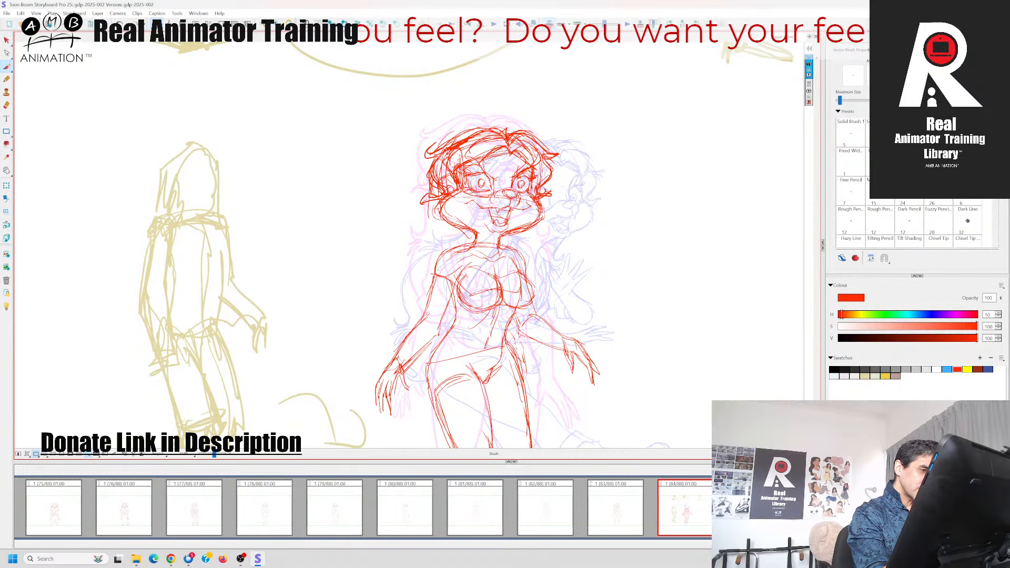
Draw the long left-hand hair strand from the cheek past the shoulder, with a flicked tuft beside the neck
{"action": "key", "text": "Left"}
{"action": "key", "text": "Right"}
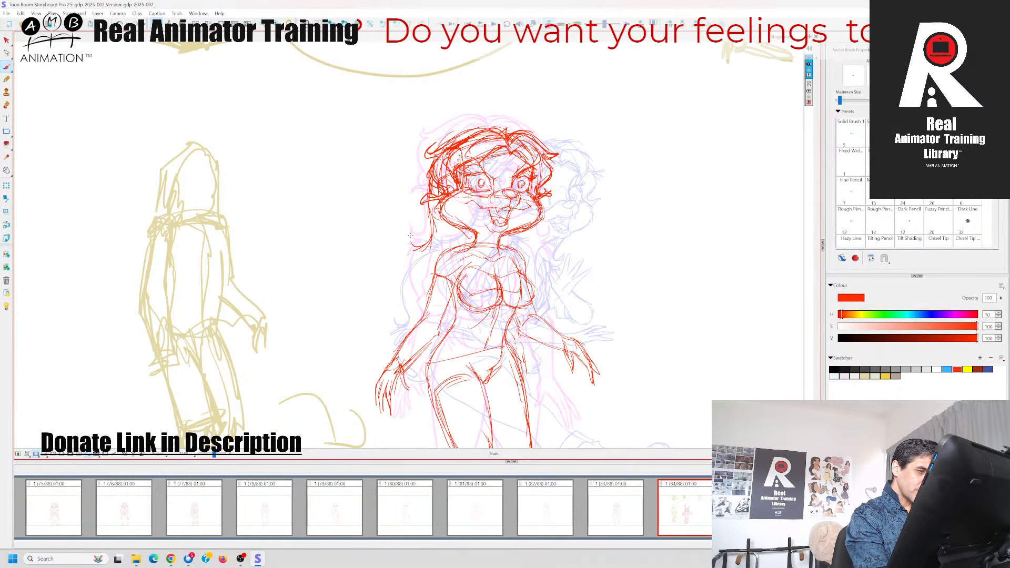
{"action": "mouse_move", "coordinate": [433, 223]}
{"action": "left_mouse_down"}
{"action": "mouse_move", "coordinate": [415, 242]}
{"action": "mouse_move", "coordinate": [429, 242]}
{"action": "mouse_move", "coordinate": [404, 245]}
{"action": "mouse_move", "coordinate": [404, 259]}
{"action": "left_mouse_up"}
{"action": "mouse_move", "coordinate": [421, 250]}
{"action": "left_mouse_down"}
{"action": "mouse_move", "coordinate": [436, 311]}
{"action": "mouse_move", "coordinate": [417, 267]}
{"action": "mouse_move", "coordinate": [410, 308]}
{"action": "left_mouse_up"}
{"action": "key", "text": "Left"}
{"action": "key", "text": "Right"}
{"action": "key", "text": "Left"}
{"action": "mouse_move", "coordinate": [411, 270]}
{"action": "left_mouse_down"}
{"action": "mouse_move", "coordinate": [410, 340]}
{"action": "mouse_move", "coordinate": [402, 332]}
{"action": "left_mouse_up"}
Finish the lower end of the left-hand hair with pointed tips and curved strands behind the arm
{"action": "key", "text": "Right"}
{"action": "mouse_move", "coordinate": [415, 325]}
{"action": "left_mouse_down"}
{"action": "mouse_move", "coordinate": [396, 329]}
{"action": "mouse_move", "coordinate": [399, 350]}
{"action": "left_mouse_up"}
{"action": "left_click_drag", "start_coordinate": [406, 338], "coordinate": [412, 373]}
{"action": "mouse_move", "coordinate": [405, 360]}
{"action": "left_mouse_down"}
{"action": "mouse_move", "coordinate": [424, 385]}
{"action": "mouse_move", "coordinate": [417, 389]}
{"action": "mouse_move", "coordinate": [427, 386]}
{"action": "left_mouse_up"}
{"action": "key", "text": "Left"}
{"action": "key", "text": "Right"}
{"action": "key", "text": "Left"}
{"action": "key", "text": "Right"}
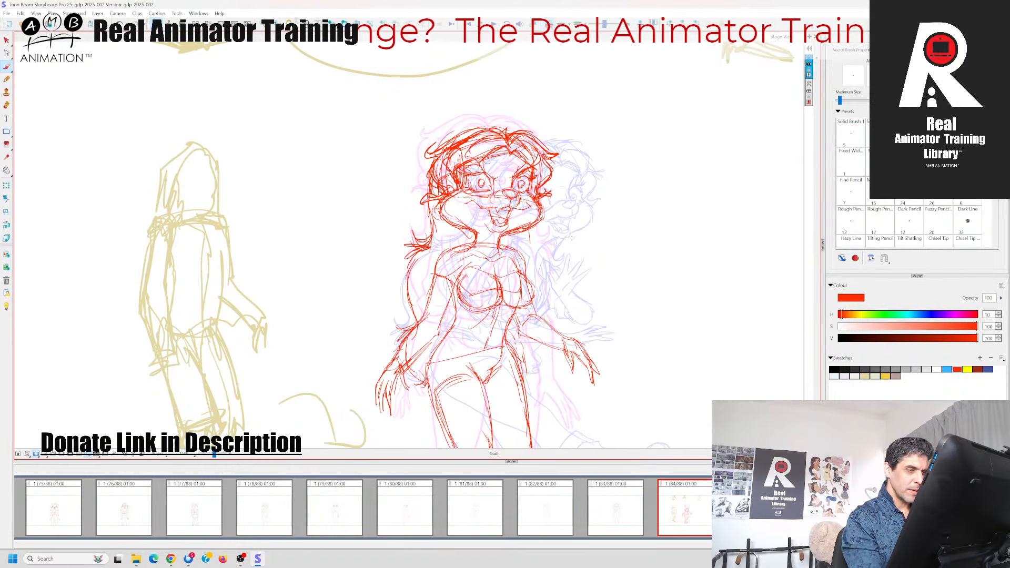
Draw the long right-hand hair strand from the cheek down behind the shoulder in red
{"action": "key", "text": "Left"}
{"action": "key", "text": "Right"}
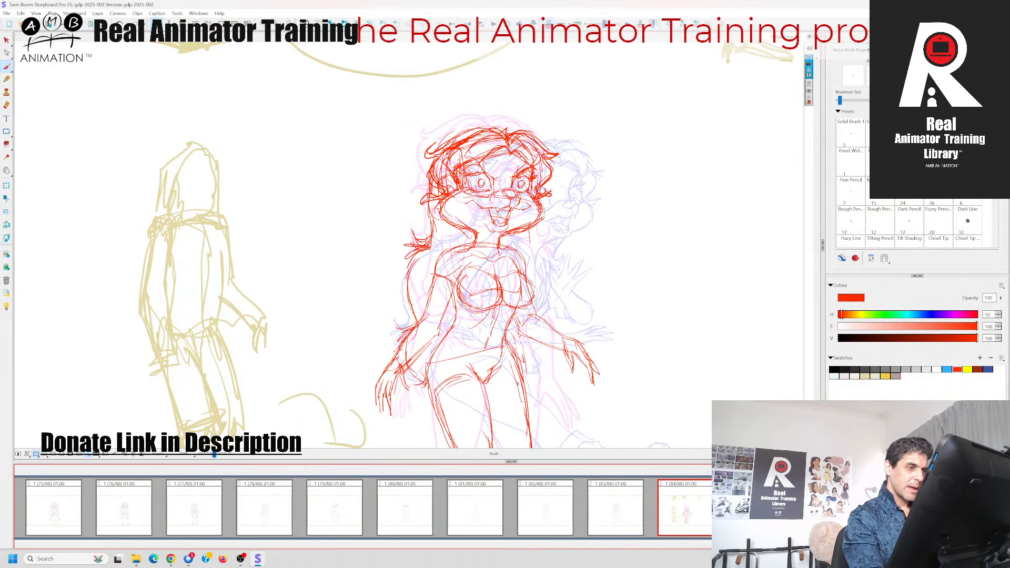
{"action": "mouse_move", "coordinate": [542, 204]}
{"action": "left_mouse_down"}
{"action": "mouse_move", "coordinate": [534, 242]}
{"action": "mouse_move", "coordinate": [550, 242]}
{"action": "mouse_move", "coordinate": [533, 251]}
{"action": "mouse_move", "coordinate": [549, 264]}
{"action": "mouse_move", "coordinate": [540, 306]}
{"action": "left_mouse_up"}
Turn off the onion skin and delete the gold rough reference poses from panel 84
{"action": "key", "text": "alt+o"}
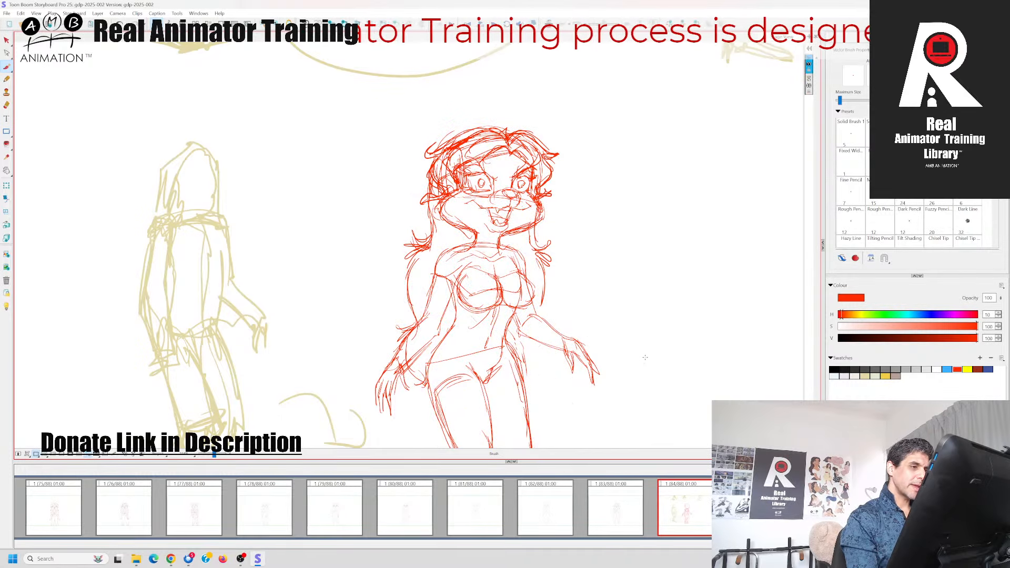
{"action": "left_click_drag", "start_coordinate": [646, 356], "coordinate": [634, 229]}
{"action": "left_click_drag", "start_coordinate": [214, 454], "coordinate": [212, 456]}
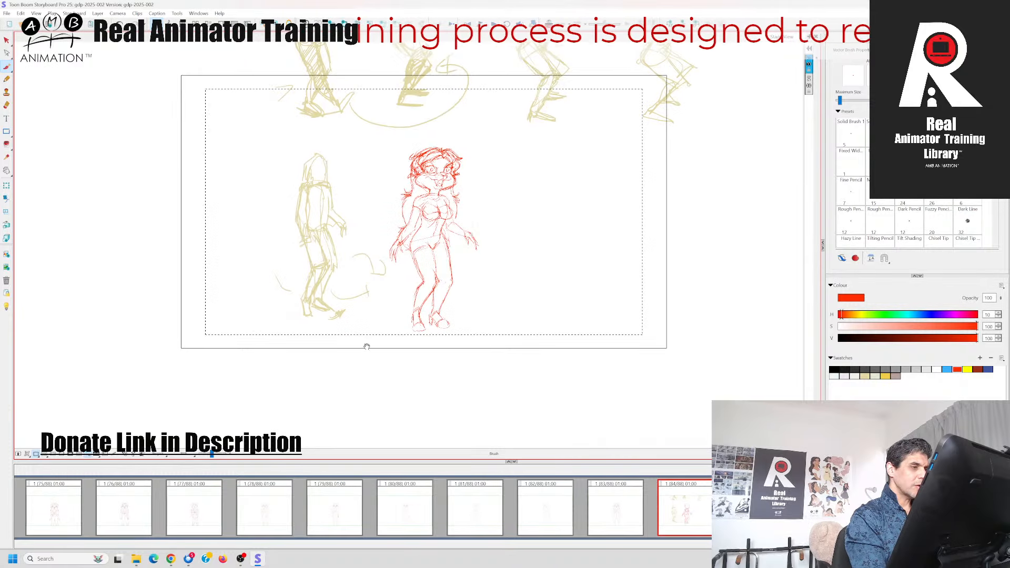
{"action": "left_click_drag", "start_coordinate": [367, 346], "coordinate": [384, 418]}
{"action": "left_click", "coordinate": [6, 41]}
{"action": "left_click", "coordinate": [352, 332]}
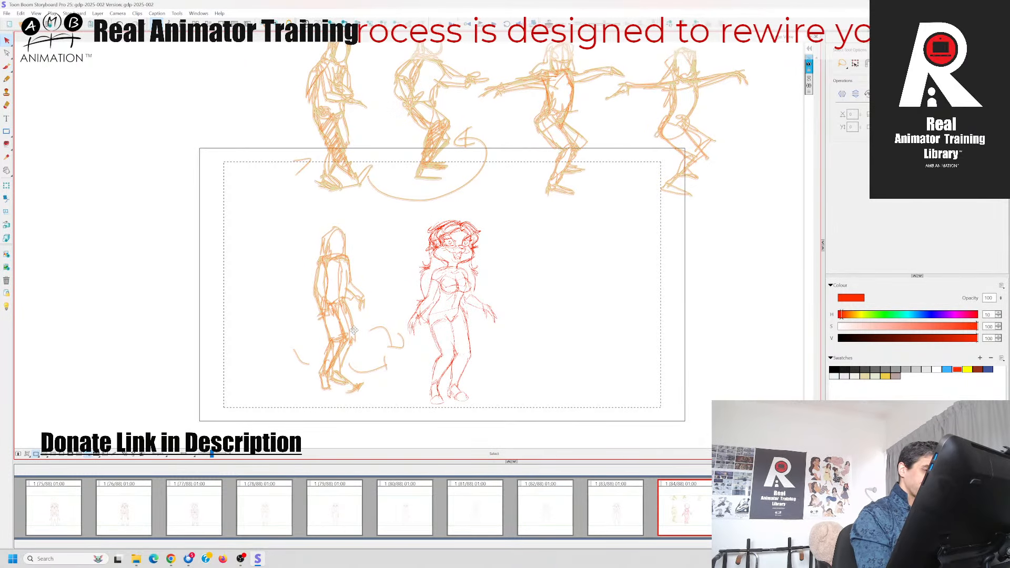
{"action": "key", "text": "Delete"}
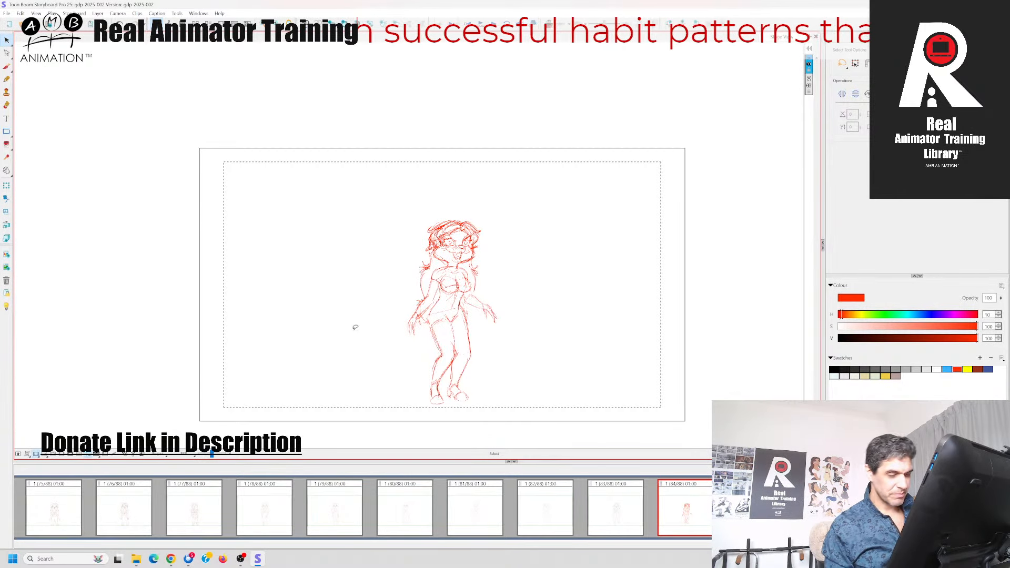
Save the storyboard project
{"action": "left_click", "coordinate": [686, 508]}
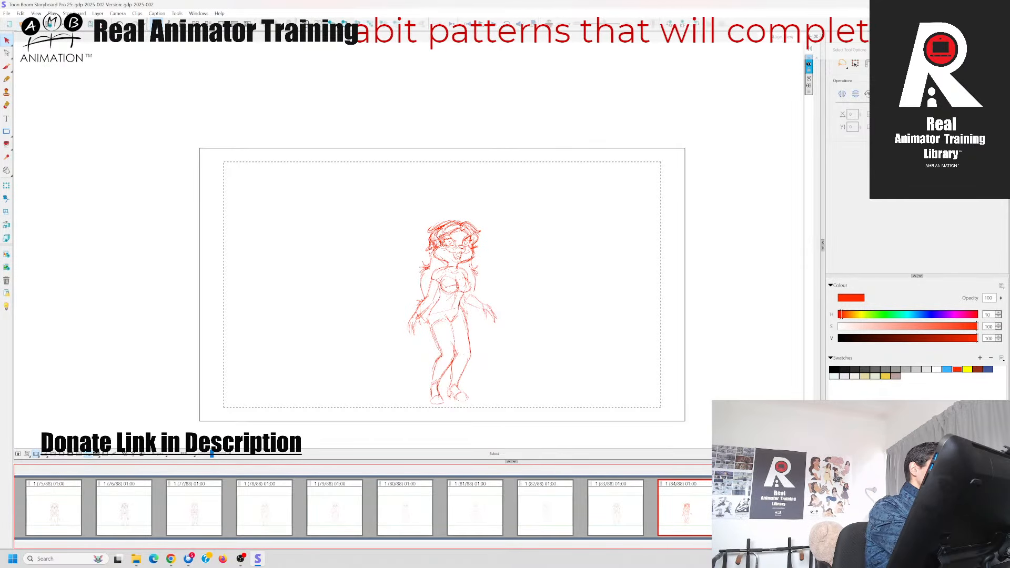
{"action": "left_click", "coordinate": [7, 14]}
{"action": "left_click", "coordinate": [53, 79]}
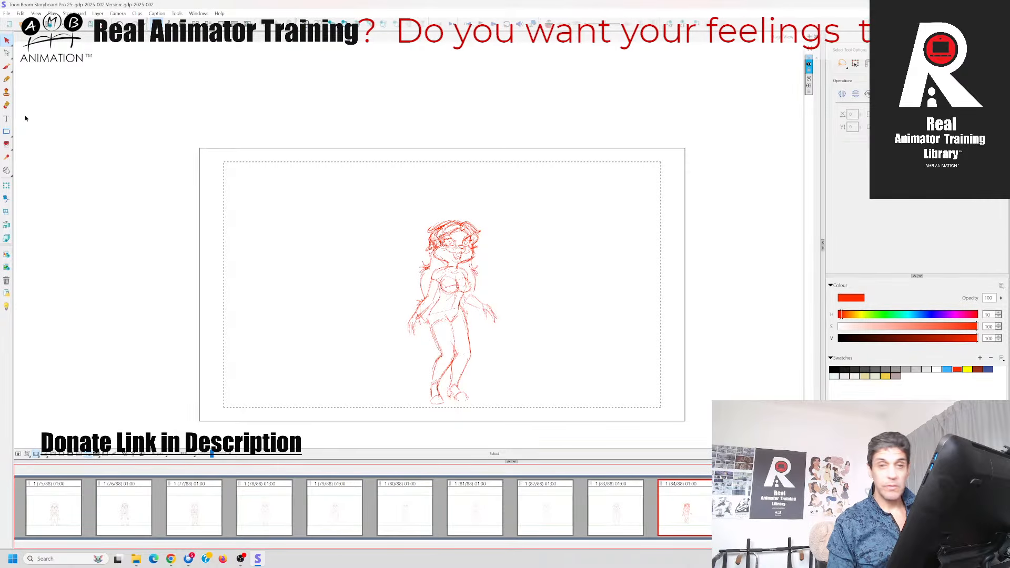
Switch to the timeline layout and step back and forth through panel 83 and the following poses to review the motion
{"action": "key", "text": "ctrl+f"}
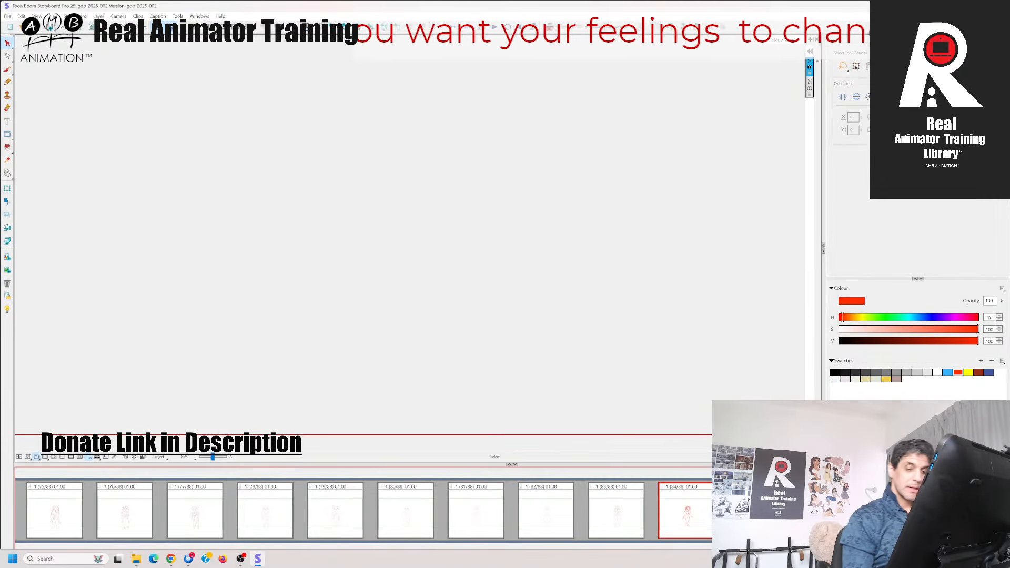
{"action": "key", "text": "Left"}
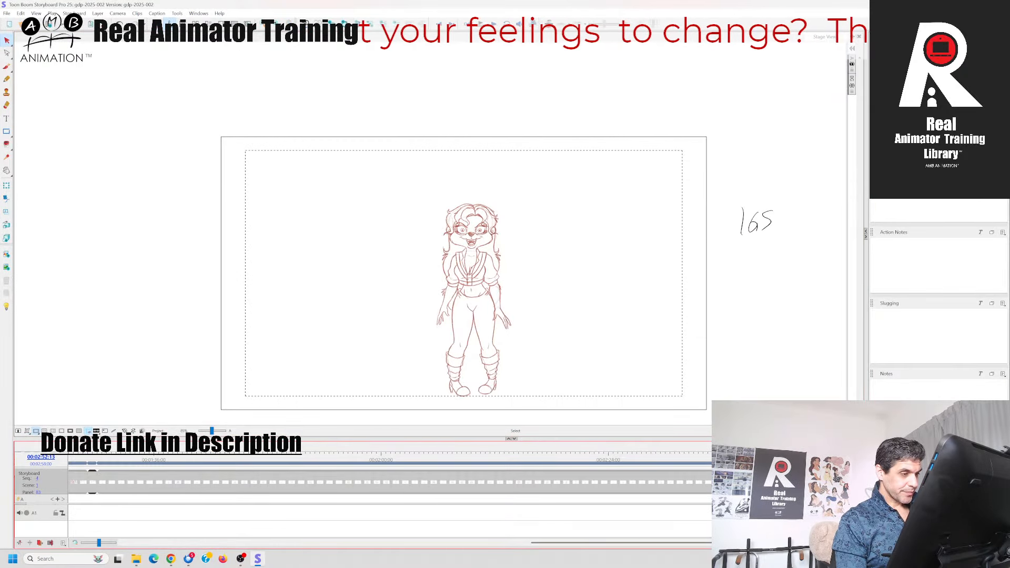
{"action": "key", "text": "Right"}
{"action": "key", "text": "Right"}
{"action": "key", "text": "Right"}
{"action": "key", "text": "Right"}
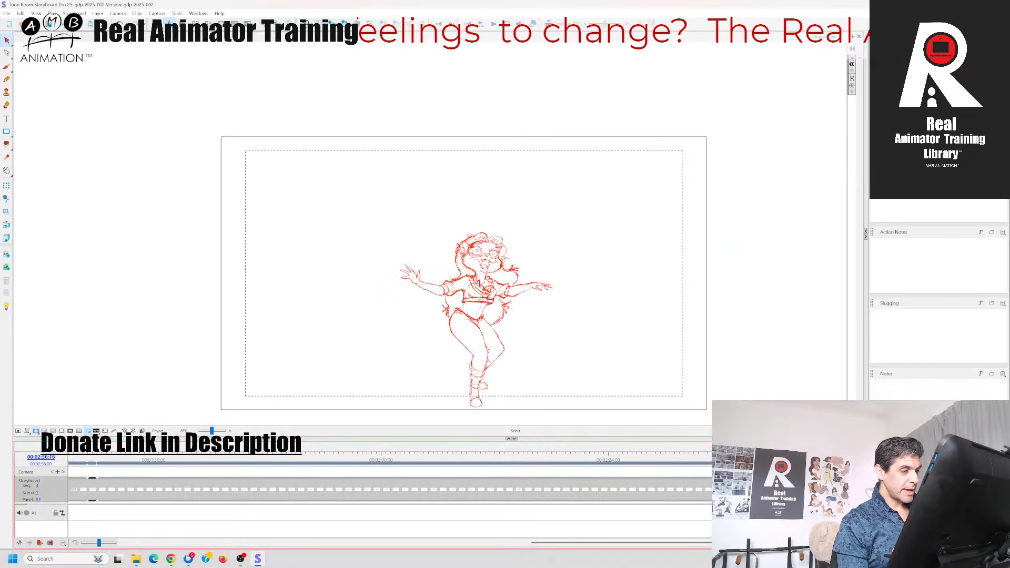
{"action": "key", "text": "Left"}
{"action": "key", "text": "Left"}
{"action": "key", "text": "Left"}
{"action": "key", "text": "Left"}
{"action": "key", "text": "Right"}
{"action": "key", "text": "Right"}
{"action": "key", "text": "Right"}
{"action": "key", "text": "Right"}
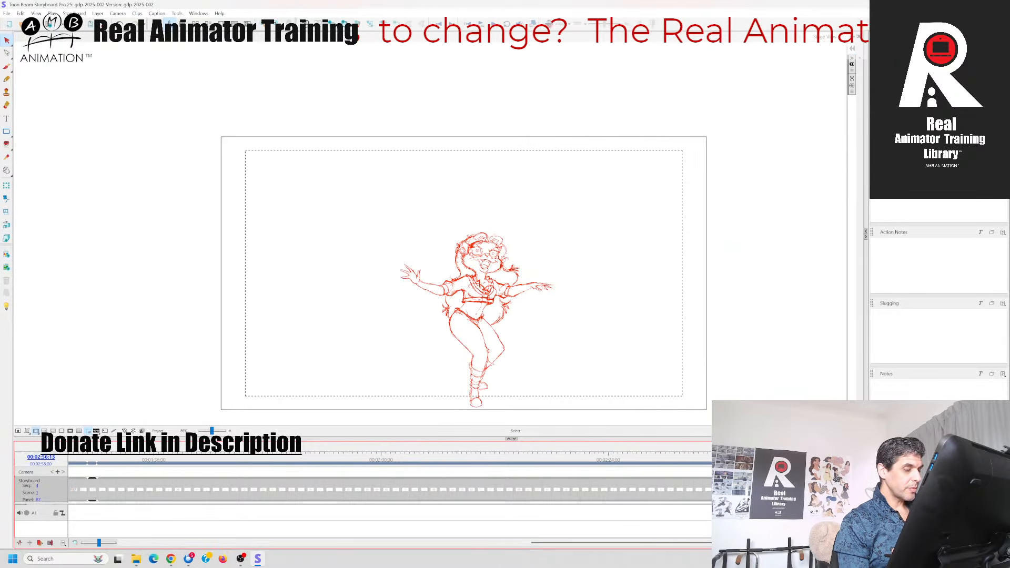
Scrub the timeline back through the preceding dance poses to examine the movement at a larger size
{"action": "left_click_drag", "start_coordinate": [916, 459], "coordinate": [915, 459]}
{"action": "scroll", "coordinate": [534, 405], "scroll_direction": "up", "scroll_amount": 3}
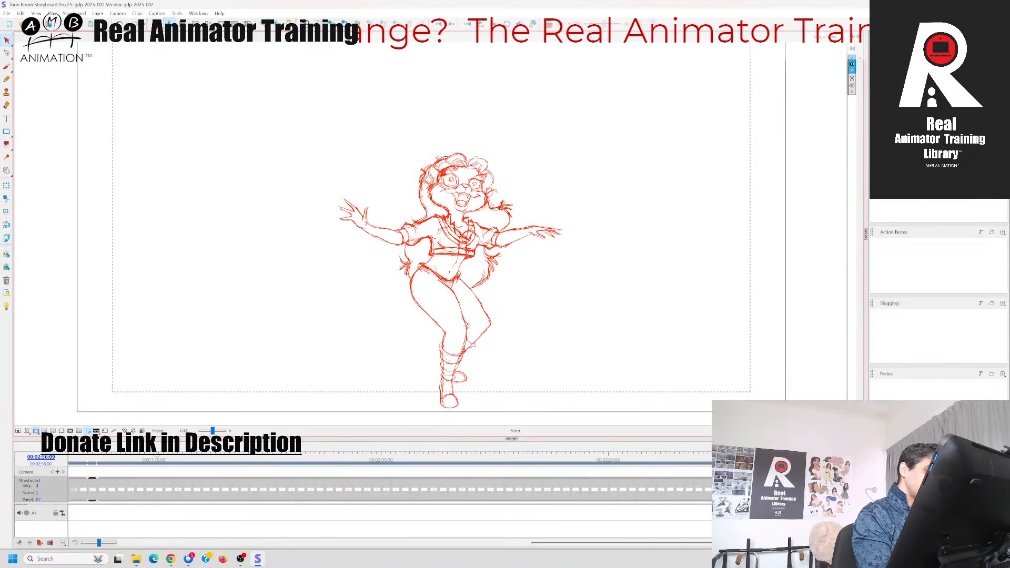
{"action": "mouse_move", "coordinate": [915, 459]}
{"action": "left_mouse_down"}
{"action": "mouse_move", "coordinate": [879, 459]}
{"action": "mouse_move", "coordinate": [925, 459]}
{"action": "mouse_move", "coordinate": [888, 459]}
{"action": "mouse_move", "coordinate": [901, 459]}
{"action": "left_mouse_up"}
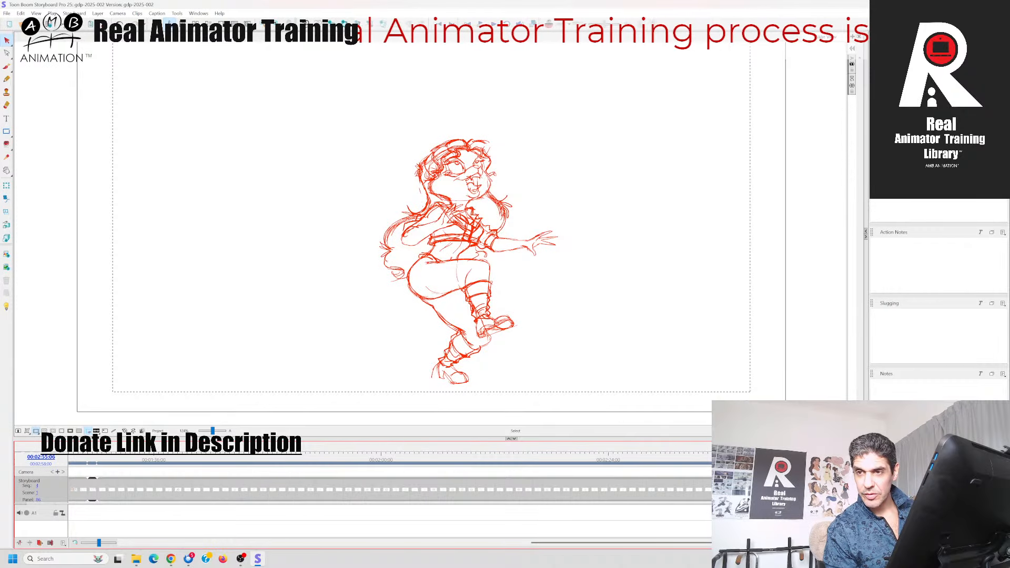